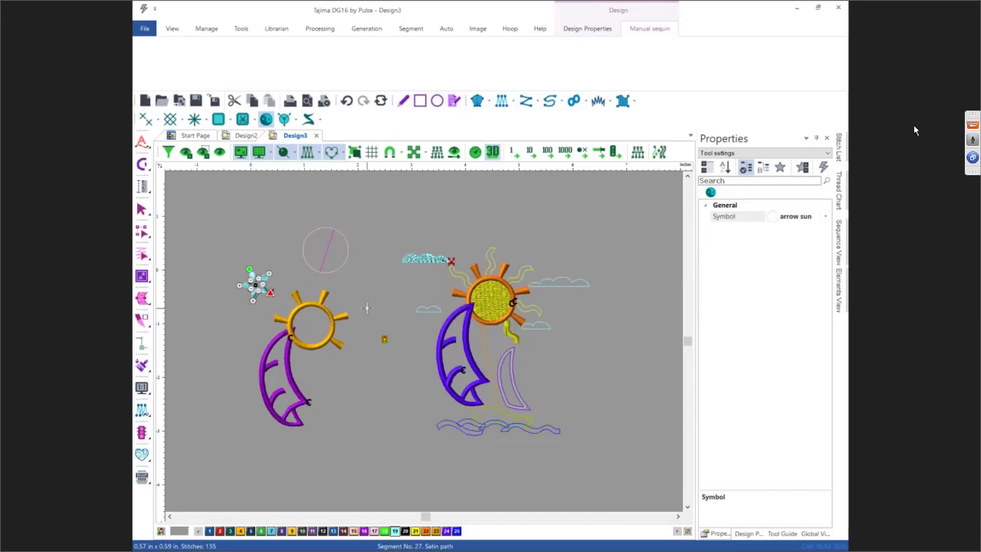
# - Finish the circular run with the arrow sun symbol above the orange sun outline and deselect it
pyautogui.press('Return')
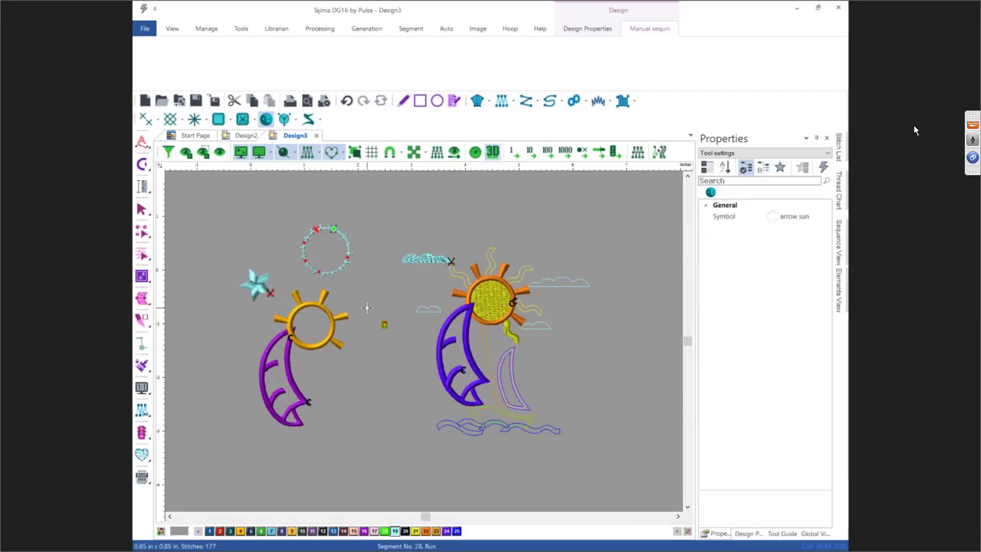
pyautogui.press('Escape')
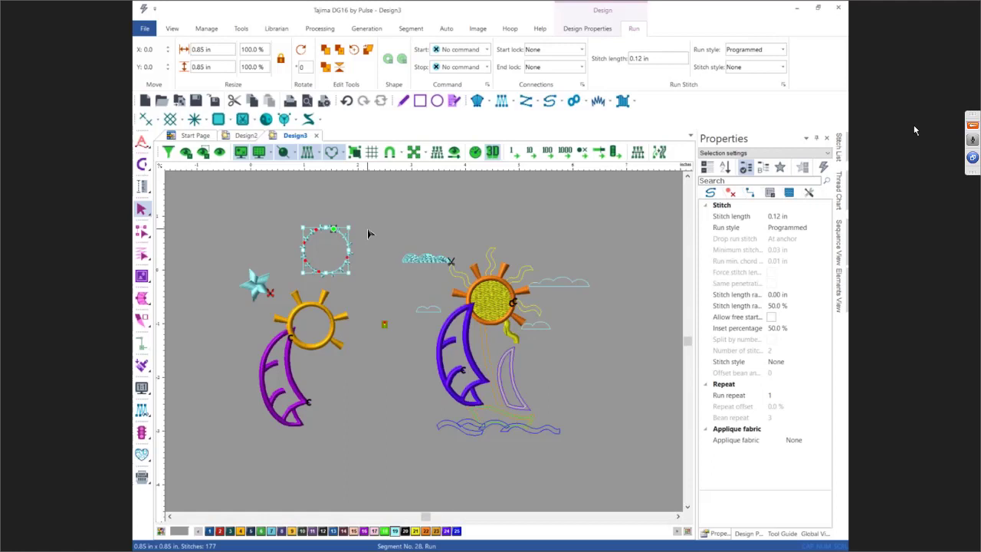
pyautogui.click(463, 219)
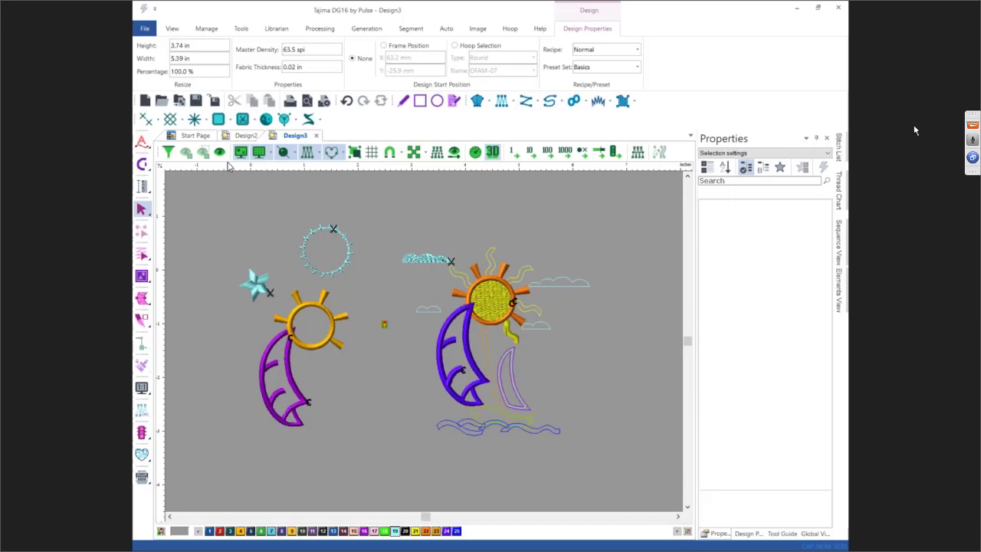
pyautogui.press('XF86AudioLowerVolume')
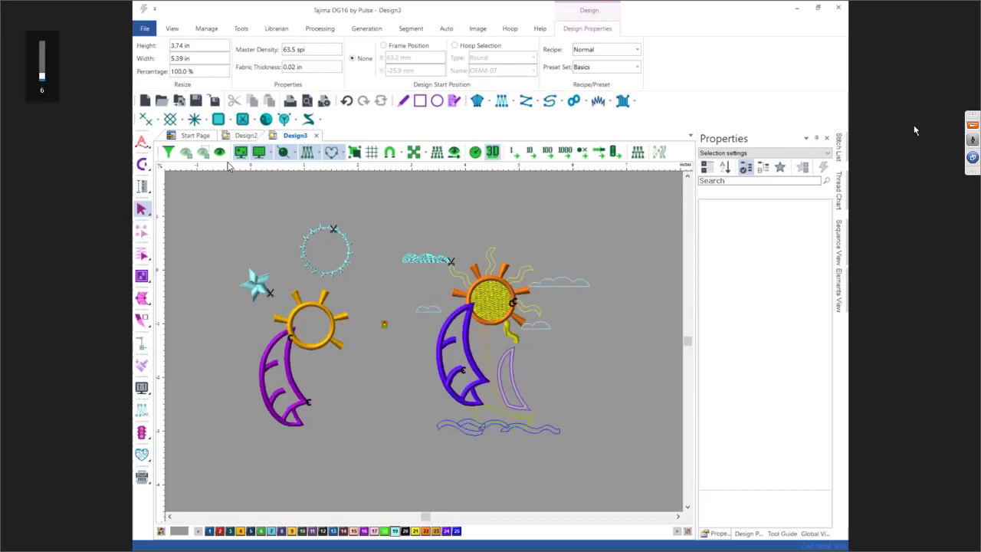
# - Start a new Autodigitizer document and load the Armin poly image from the training art folder
pyautogui.click(198, 136)
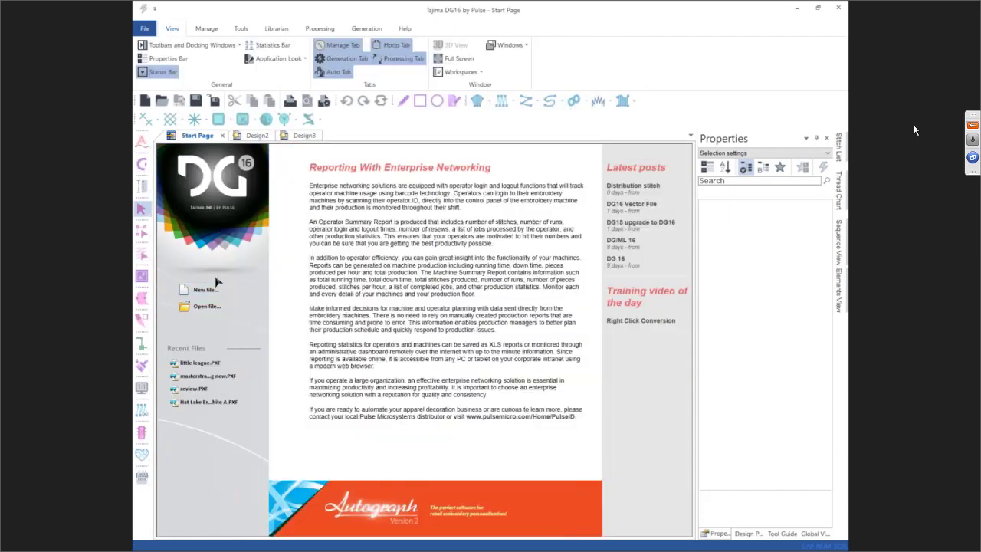
pyautogui.click(217, 297)
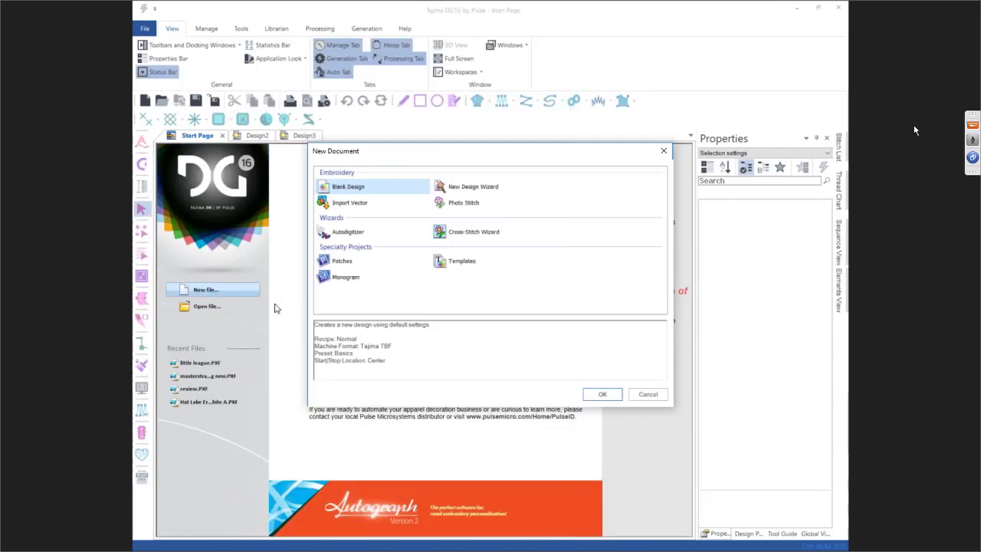
pyautogui.click(353, 233)
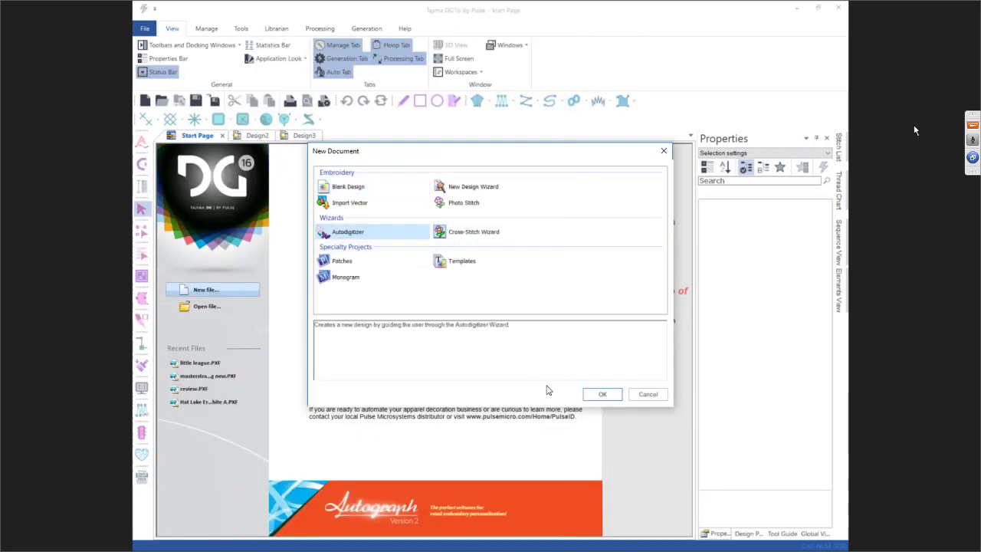
pyautogui.click(601, 394)
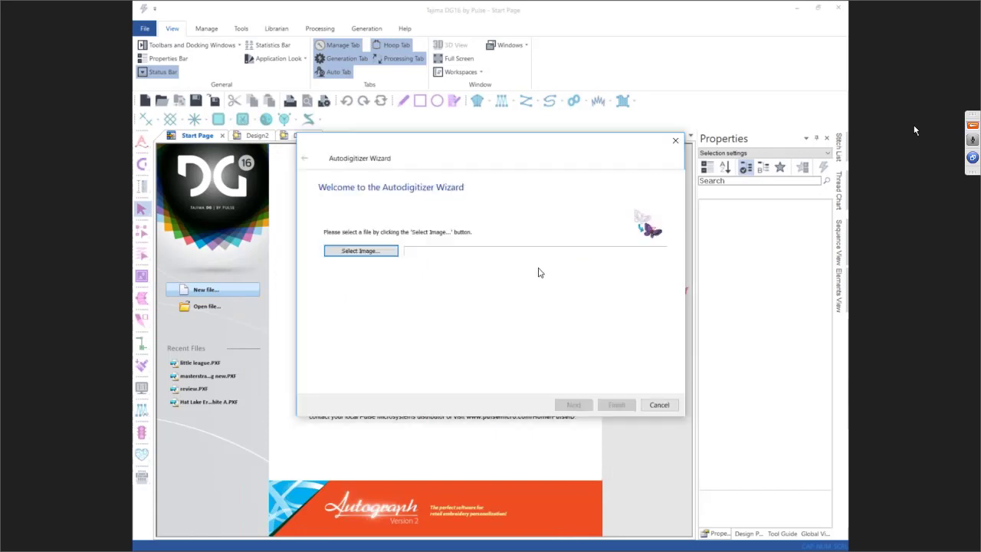
pyautogui.click(371, 256)
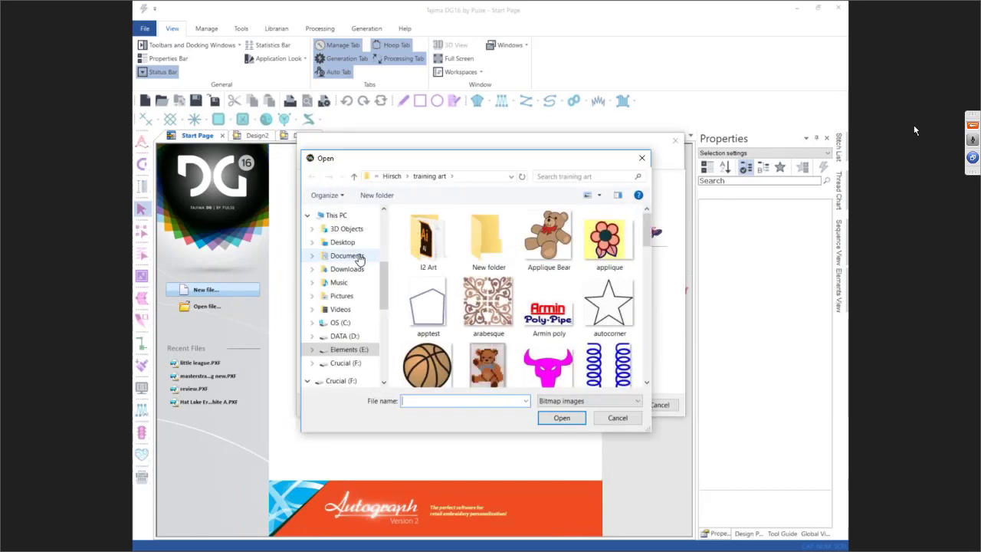
pyautogui.click(557, 314)
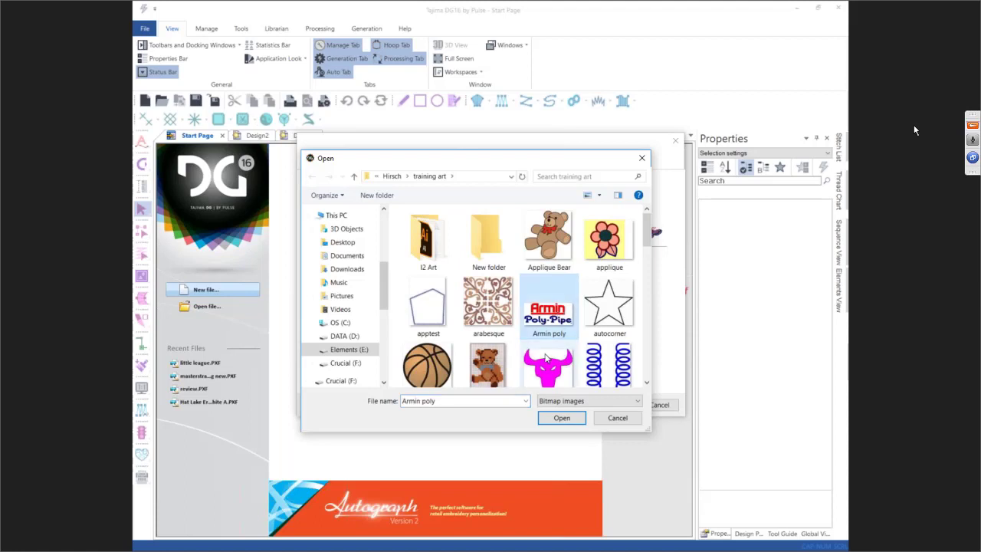
pyautogui.click(568, 420)
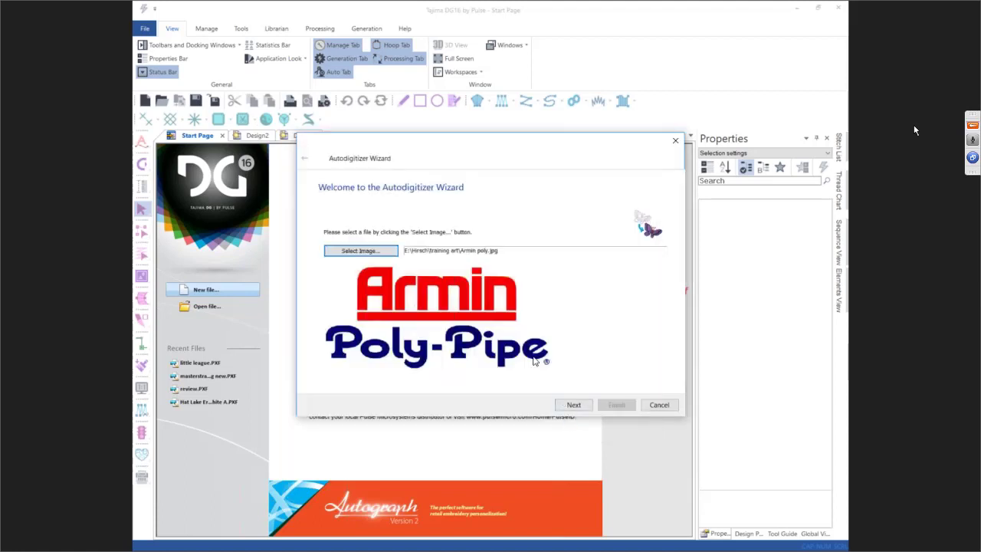
# - Accept the Trace all style and the full image area, and reduce the threads to use to 3
pyautogui.click(575, 406)
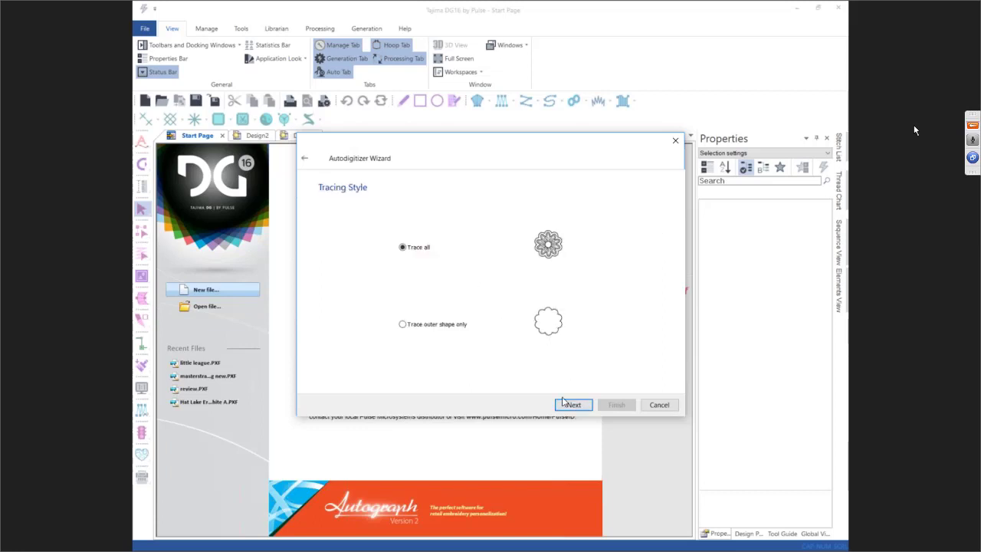
pyautogui.click(567, 406)
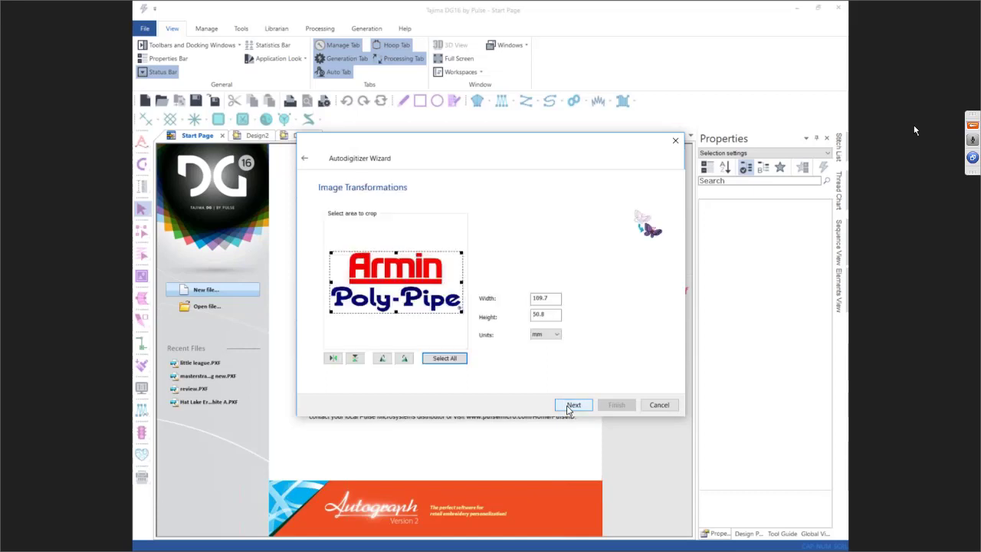
pyautogui.click(571, 406)
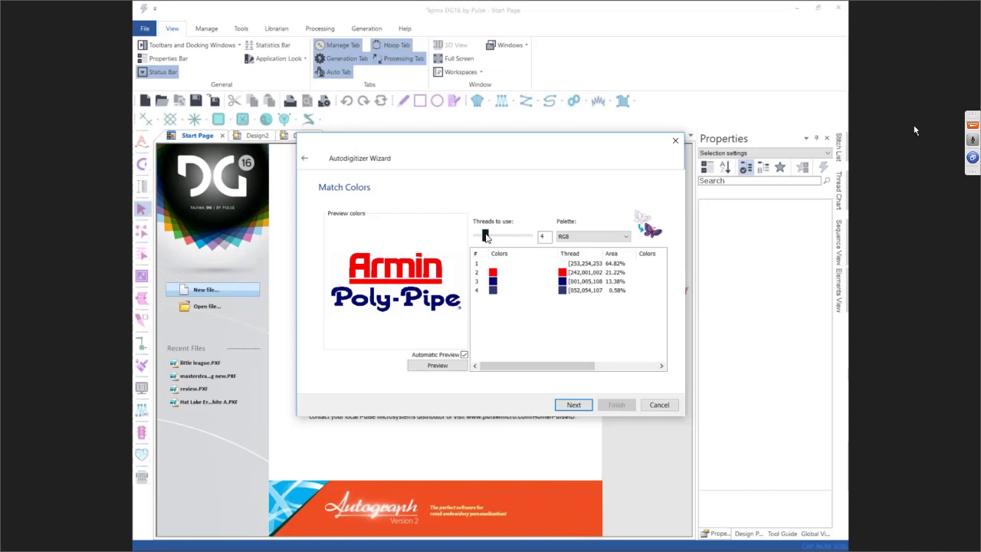
pyautogui.moveTo(485, 237); pyautogui.dragTo(484, 239)
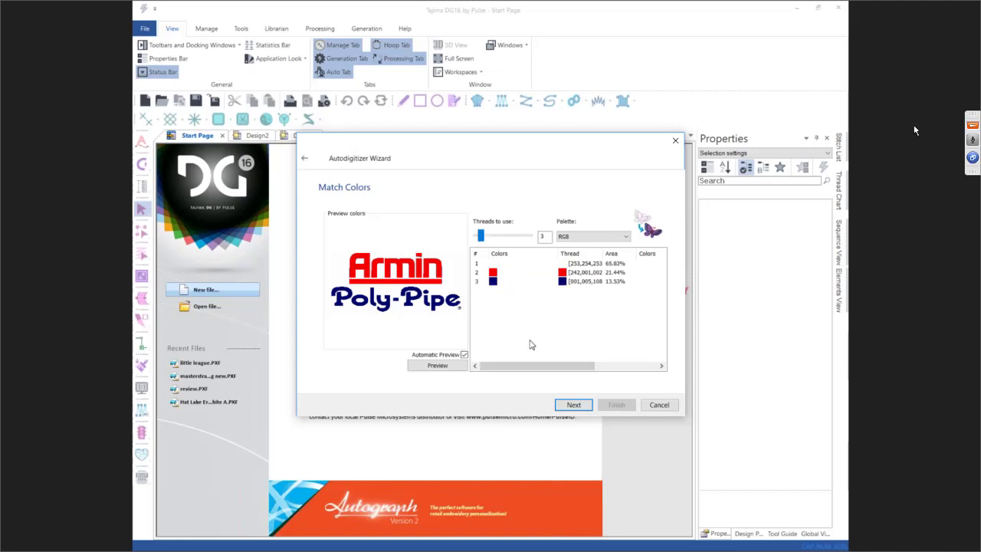
pyautogui.click(571, 404)
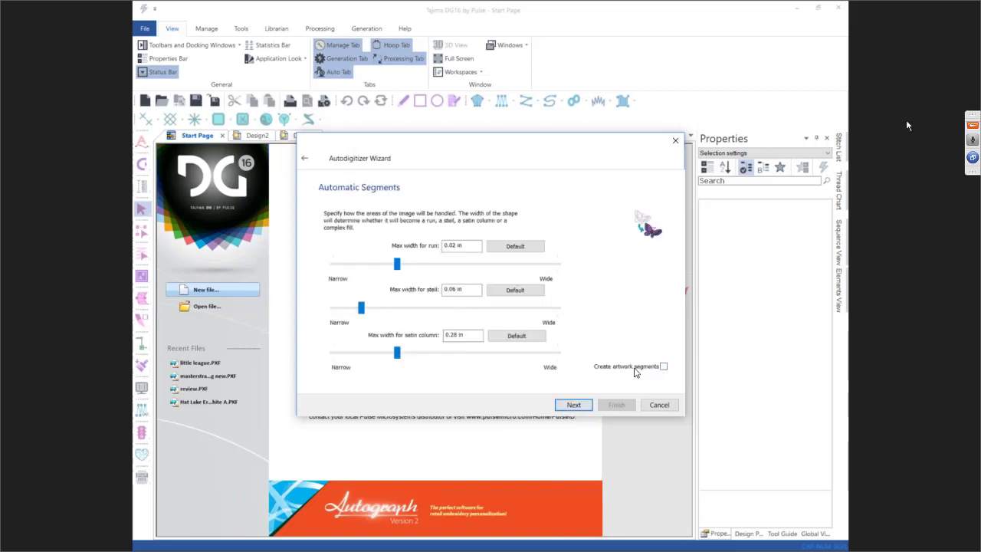
# - Choose to create artwork segments, finish the Autodigitizer wizard and deselect the resulting outlines
pyautogui.click(664, 367)
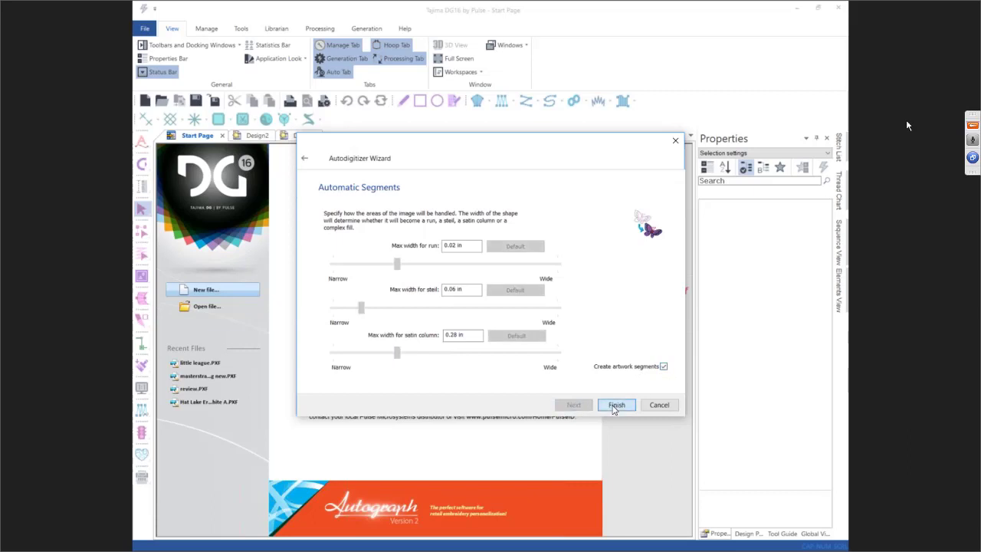
pyautogui.click(615, 406)
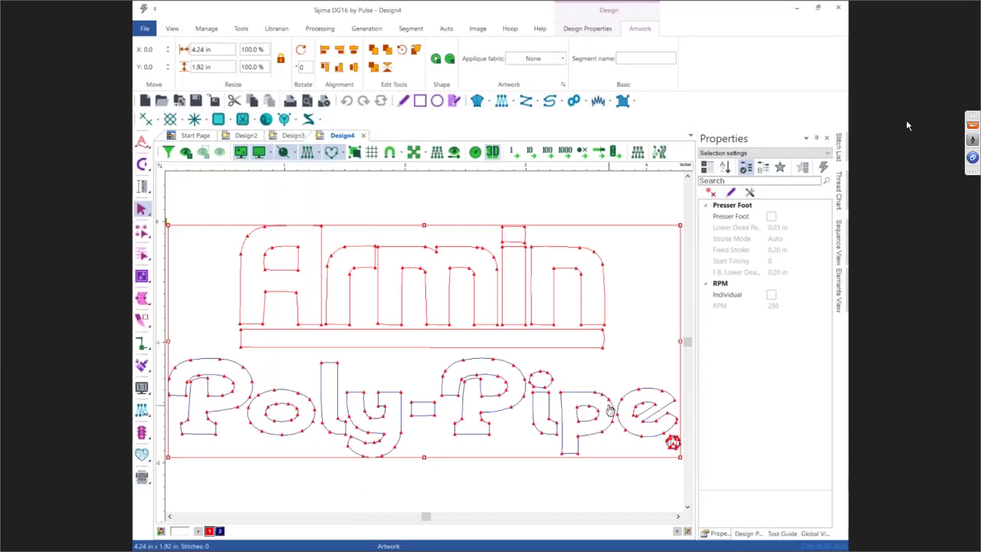
pyautogui.click(304, 210)
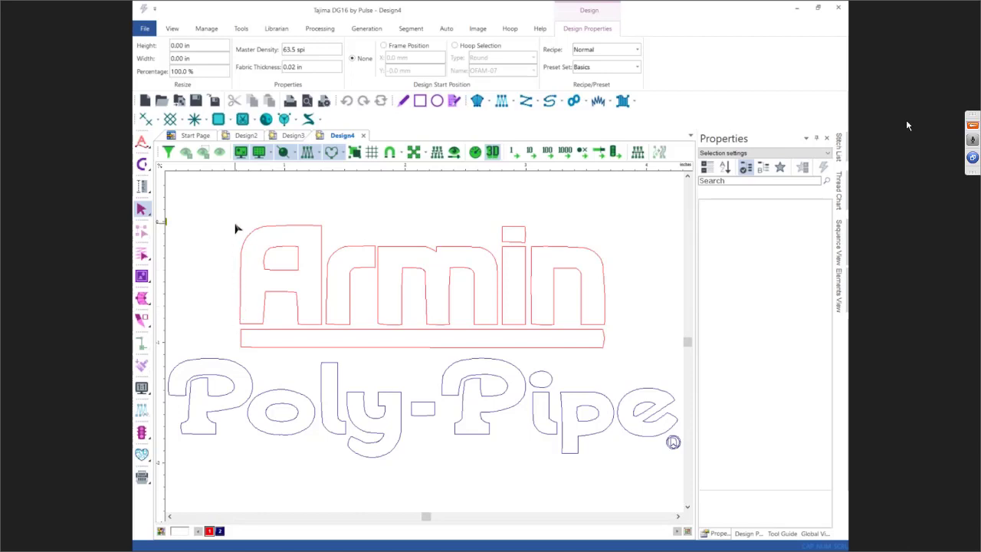
# - Reshape the Armin letter outlines: convert the letter m's base vertices to straight and align them to the bottom
pyautogui.moveTo(236, 221); pyautogui.dragTo(615, 331)
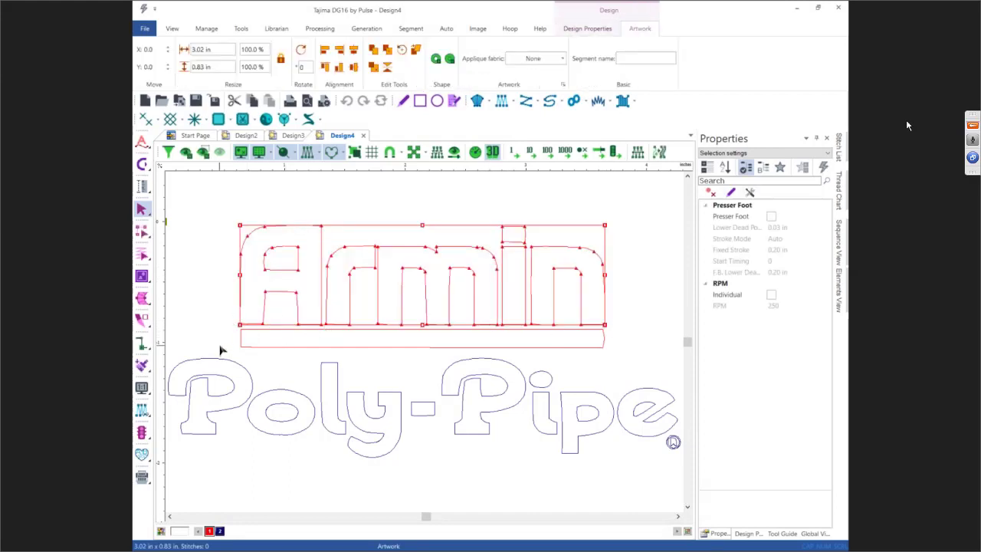
pyautogui.press('r')
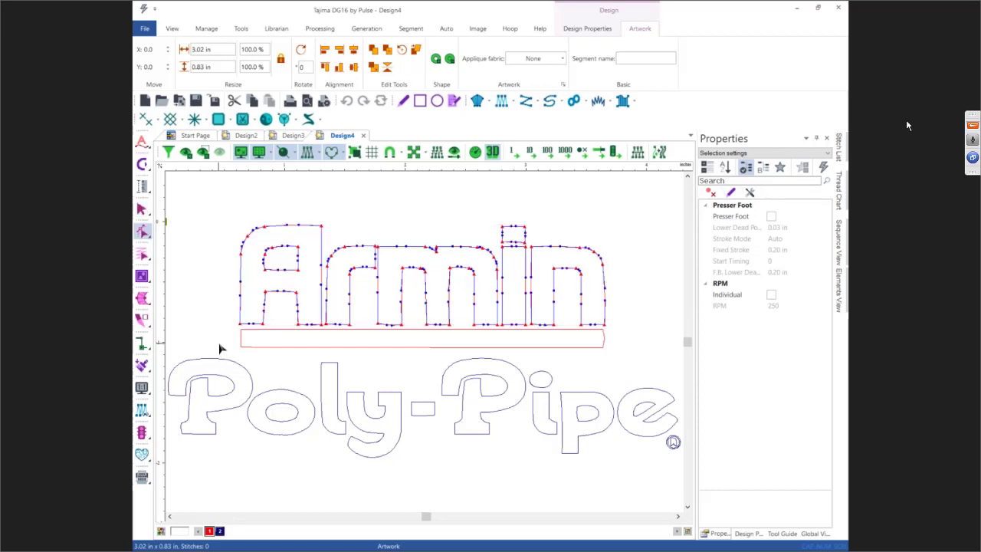
pyautogui.moveTo(231, 316); pyautogui.dragTo(617, 332)
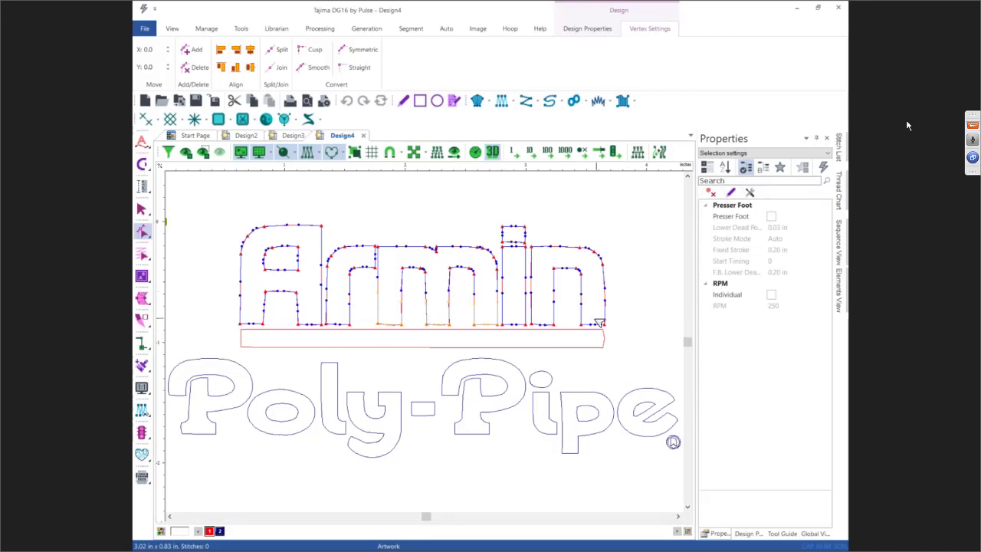
pyautogui.click(359, 71)
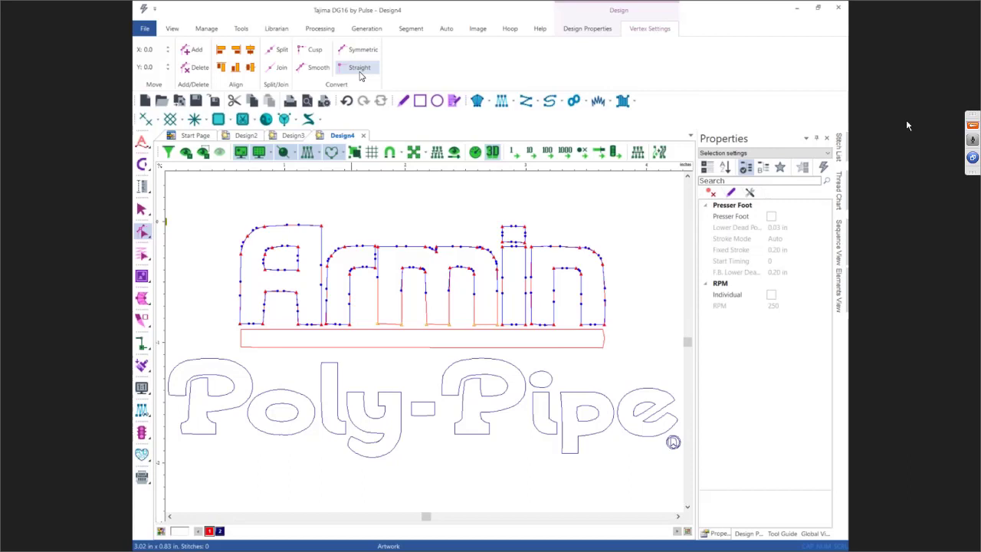
pyautogui.click(237, 73)
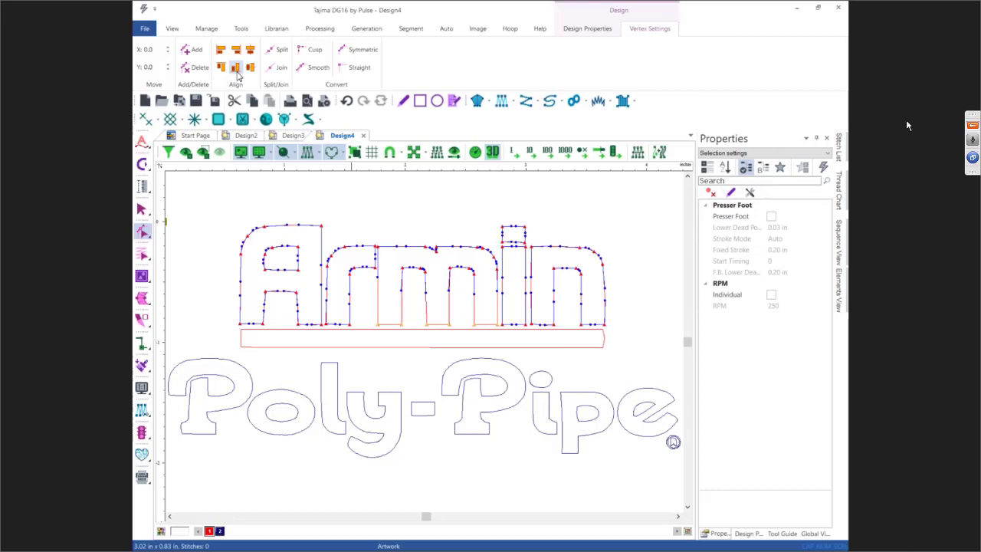
pyautogui.click(216, 289)
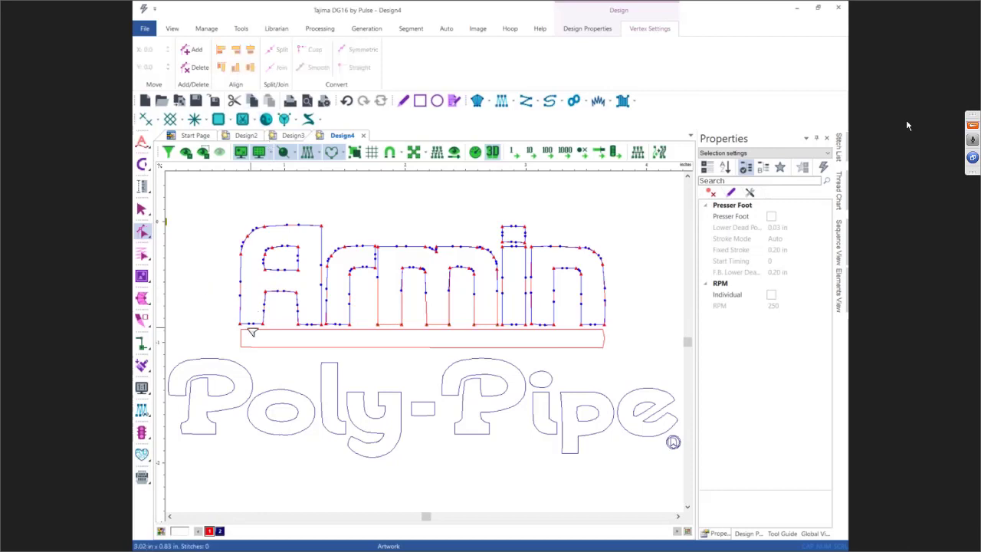
# - Convert the base vertices of the letter A in Armin to straight and align them to the bottom
pyautogui.moveTo(233, 310); pyautogui.dragTo(331, 327)
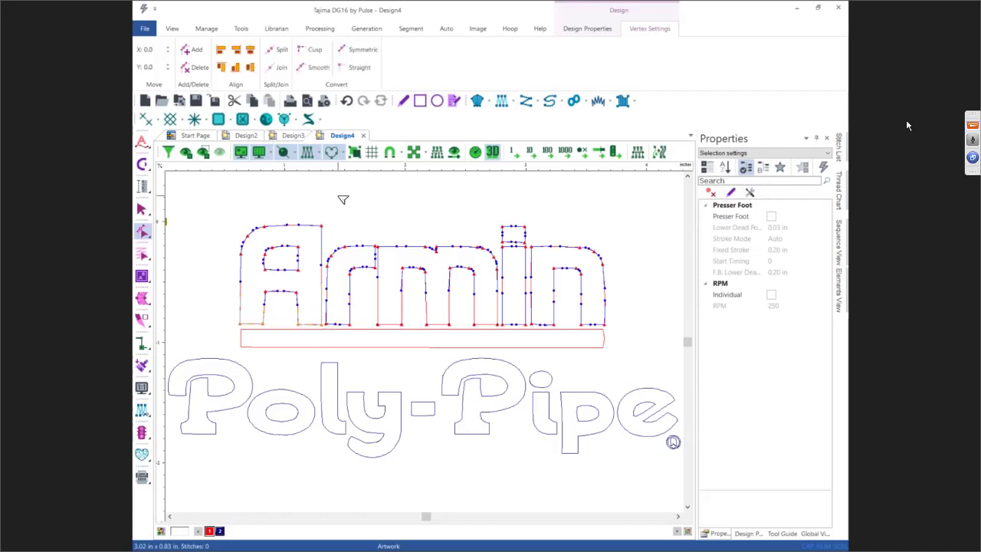
pyautogui.click(359, 69)
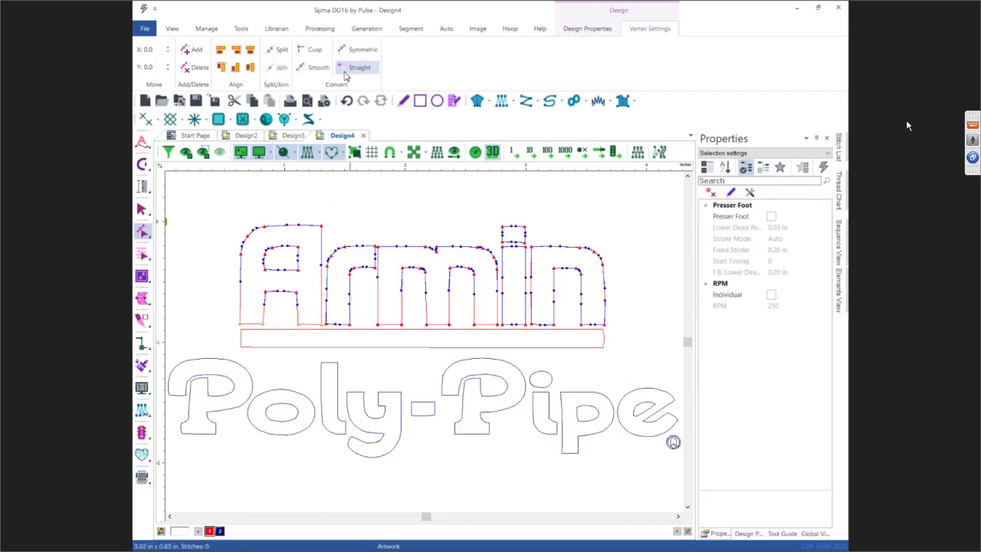
pyautogui.click(236, 69)
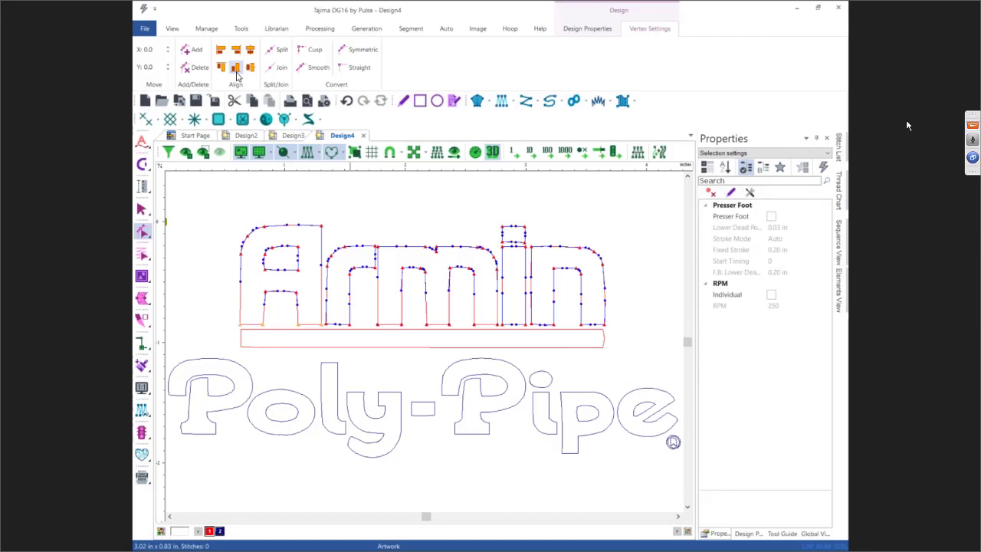
# - Straighten the base vertices of the letter r in Armin and align them to the bottom
pyautogui.click(350, 335)
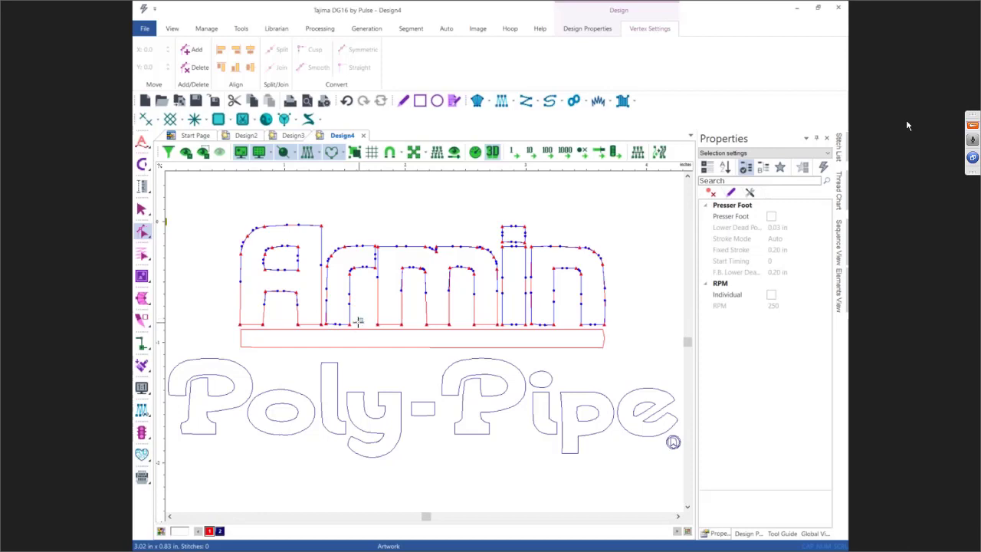
pyautogui.moveTo(363, 317); pyautogui.dragTo(325, 325)
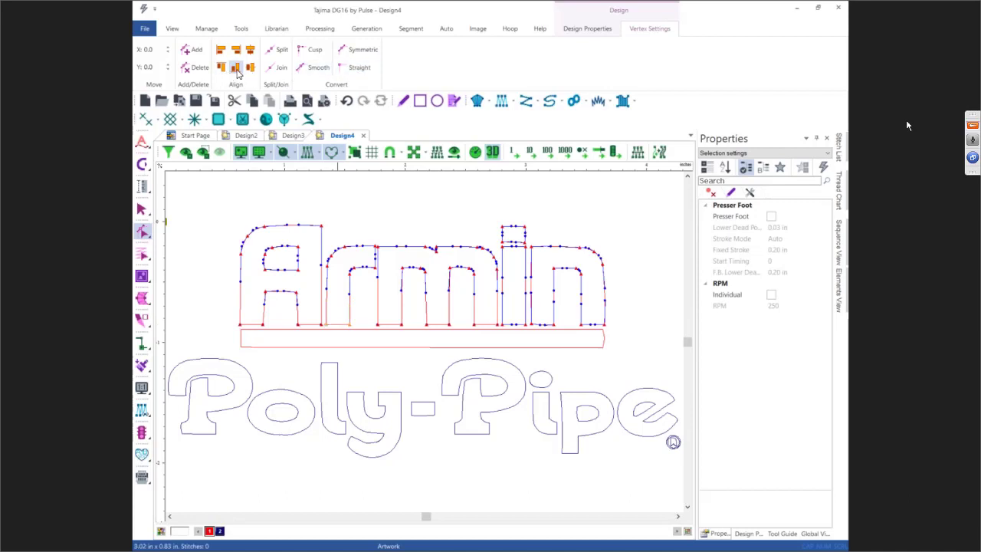
pyautogui.click(505, 317)
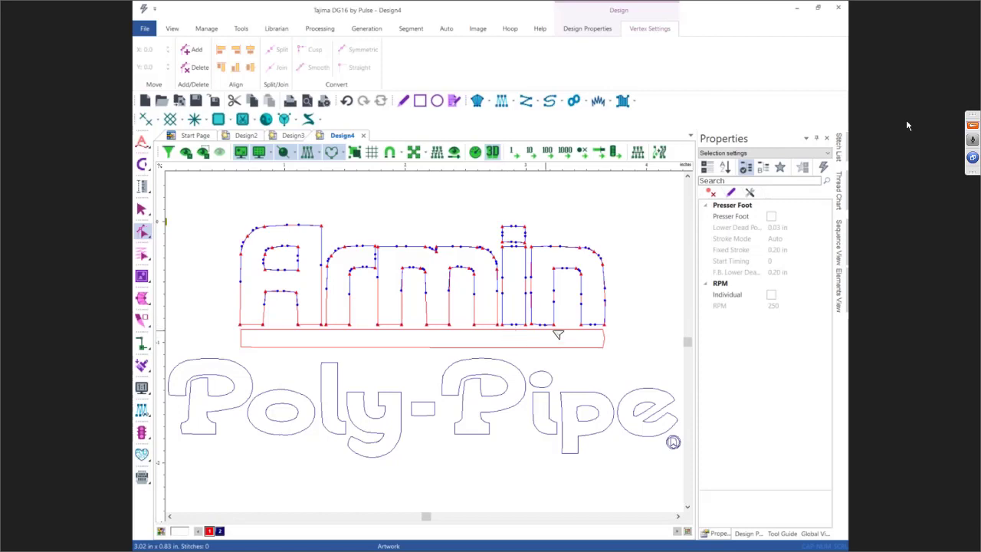
# - Straighten and bottom-align the base vertices of the letter n and of the i stem in Armin
pyautogui.moveTo(614, 314); pyautogui.dragTo(499, 328)
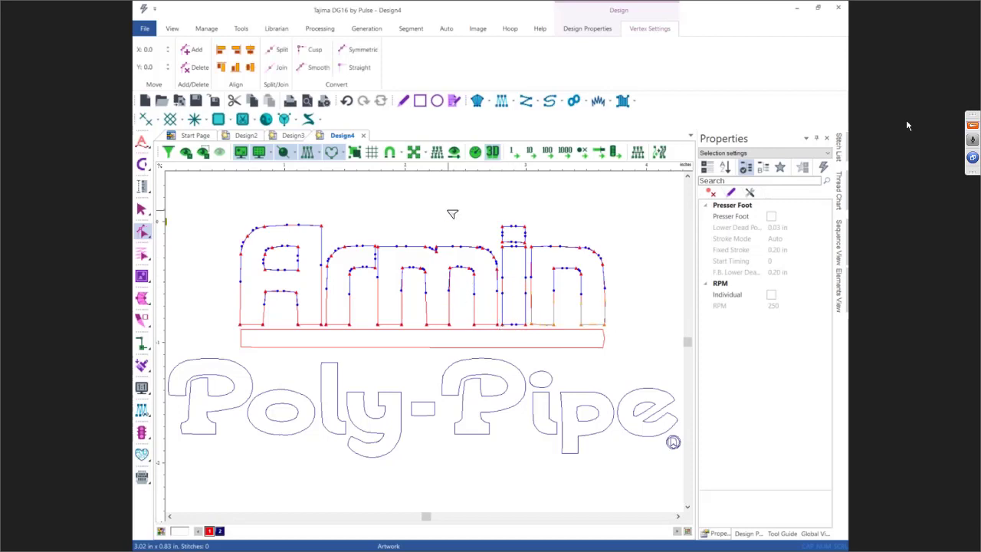
pyautogui.click(357, 69)
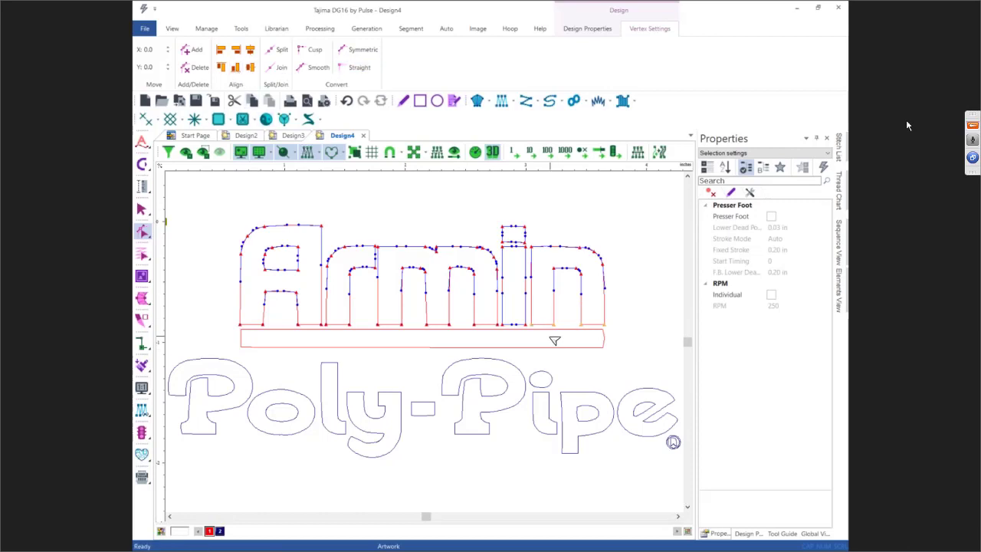
pyautogui.click(497, 331)
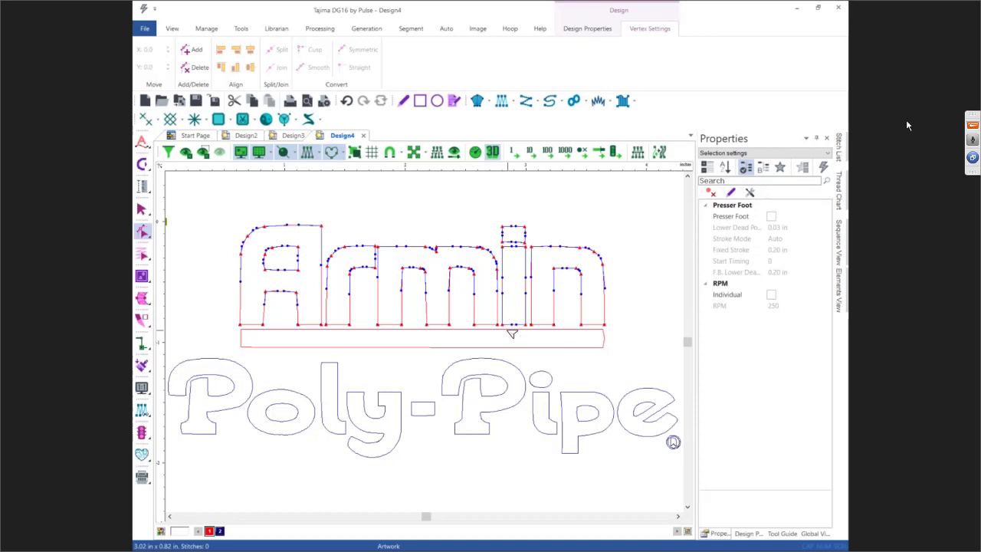
pyautogui.moveTo(528, 318); pyautogui.dragTo(496, 331)
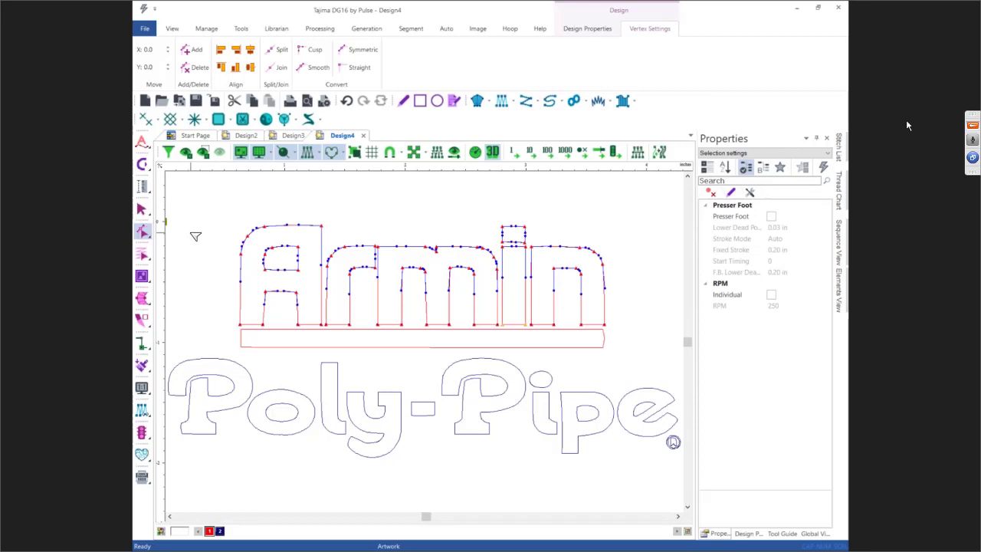
# - Leave vertex editing with the Armin letters selected and keep the Sequence View open beside the Properties
pyautogui.click(141, 208)
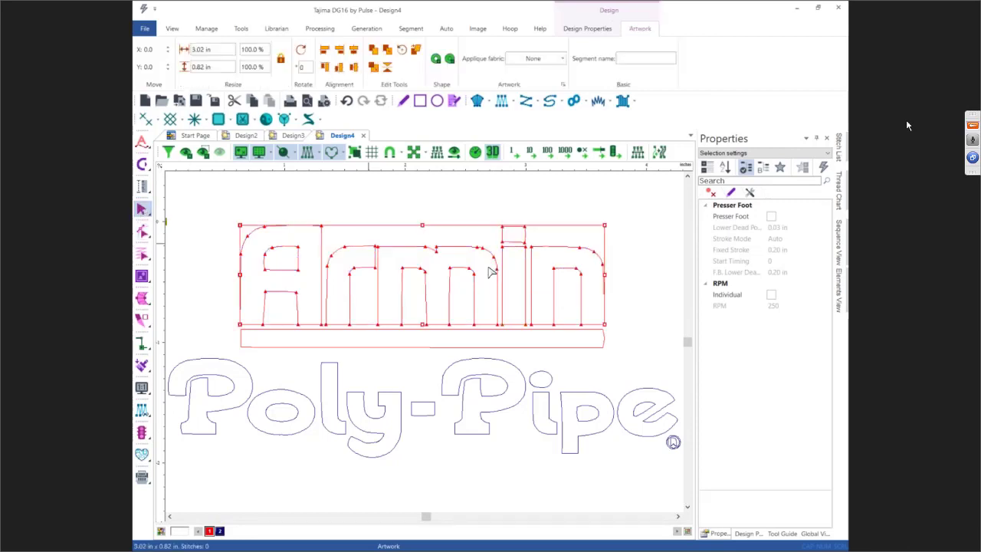
pyautogui.click(839, 237)
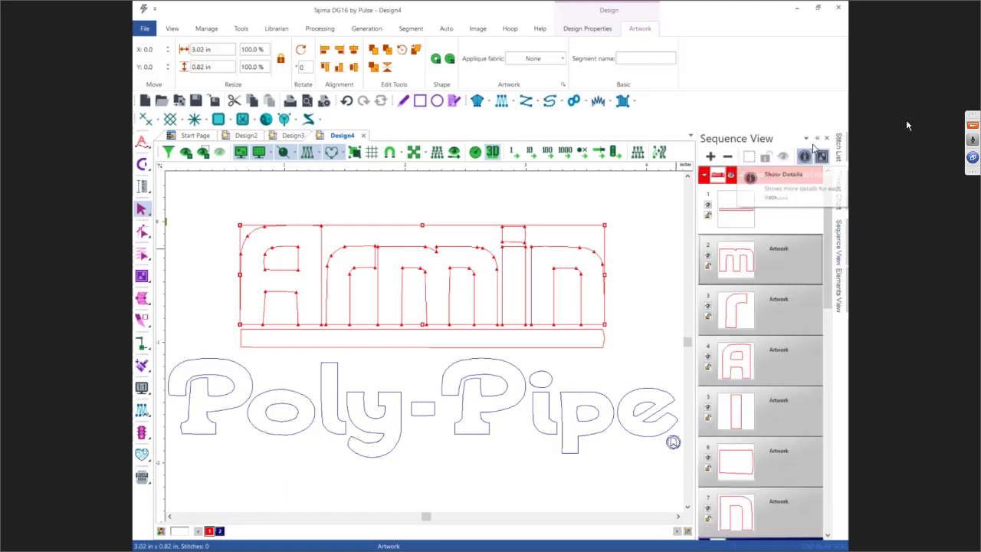
pyautogui.click(817, 139)
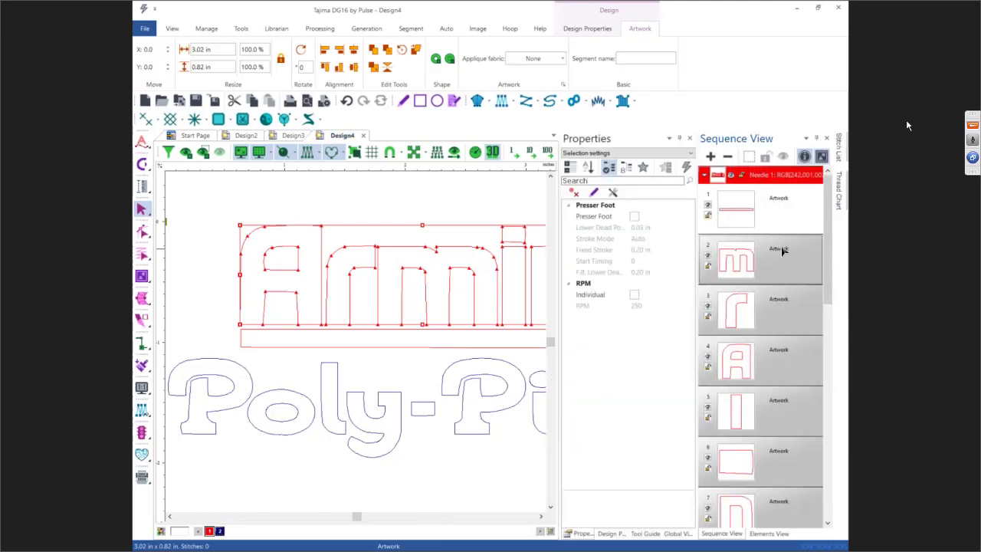
# - Check the segment order from the underline bar through the Armin letters to the P and i dot of Pipe
pyautogui.moveTo(824, 261)
pyautogui.mouseDown()
pyautogui.moveTo(832, 360)
pyautogui.moveTo(834, 255)
pyautogui.mouseUp()
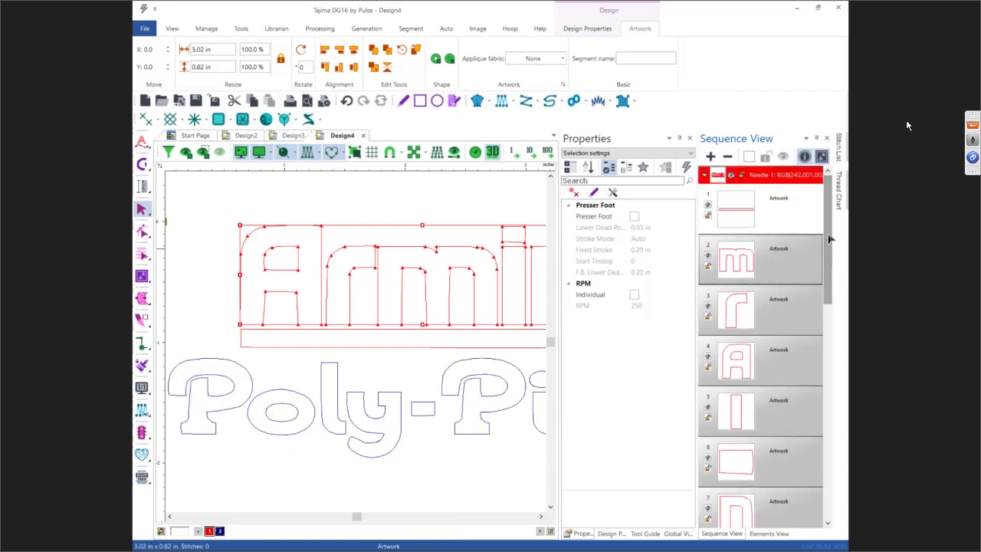
pyautogui.click(773, 213)
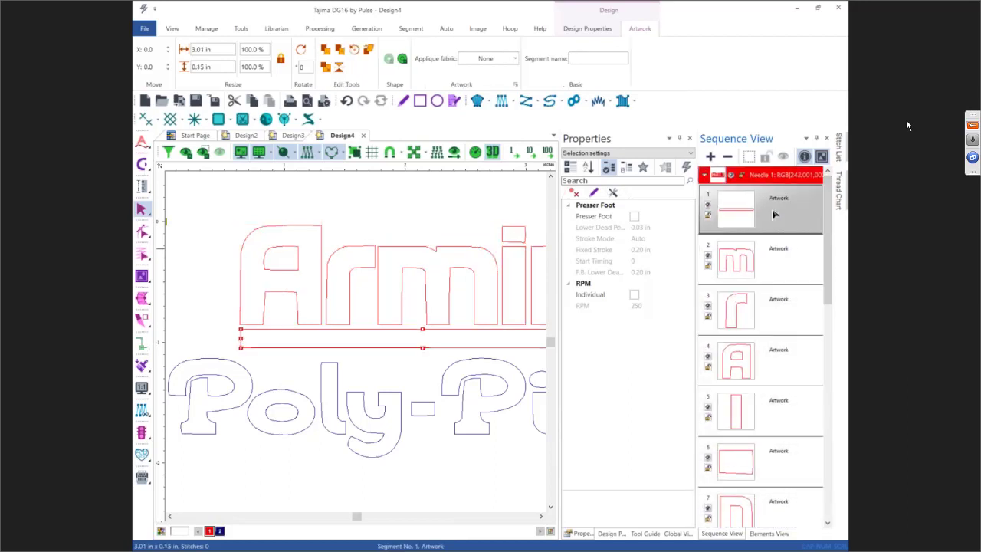
pyautogui.click(757, 267)
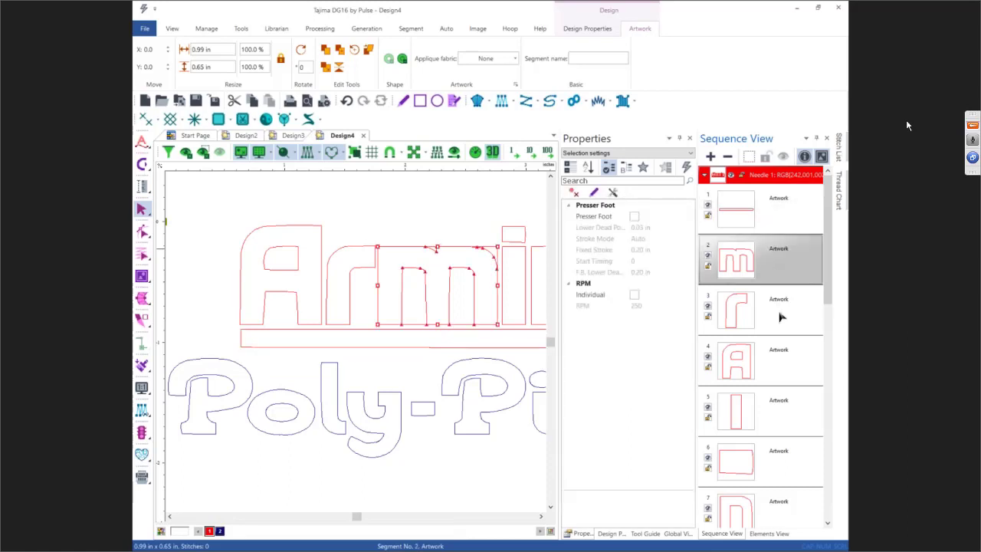
pyautogui.click(756, 316)
pyautogui.click(787, 365)
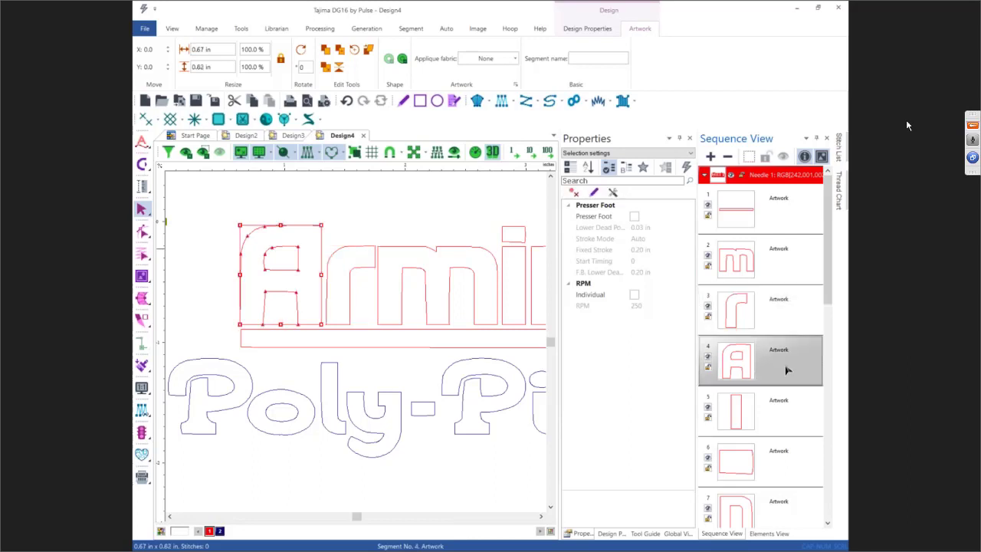
pyautogui.click(784, 423)
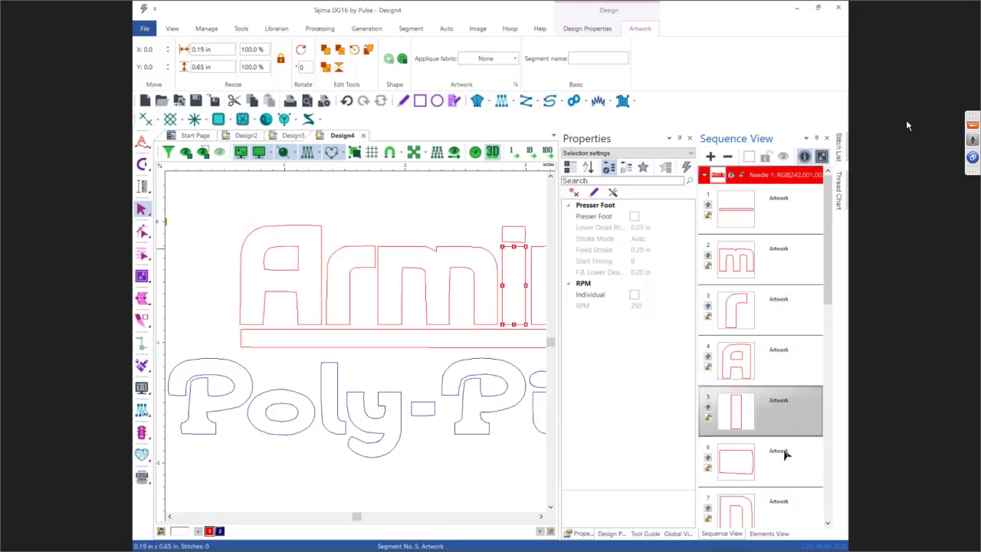
pyautogui.click(785, 454)
pyautogui.moveTo(828, 278); pyautogui.dragTo(835, 401)
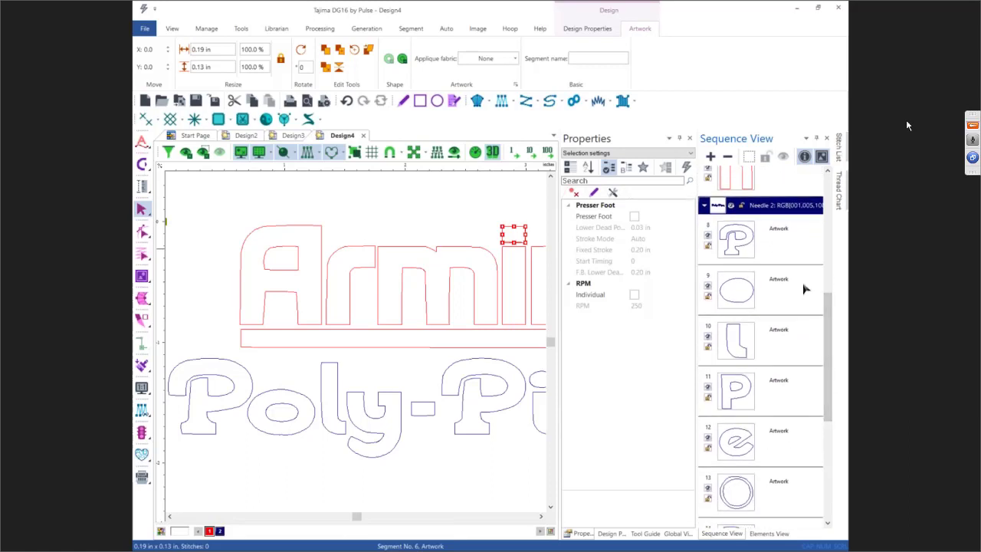
pyautogui.click(793, 259)
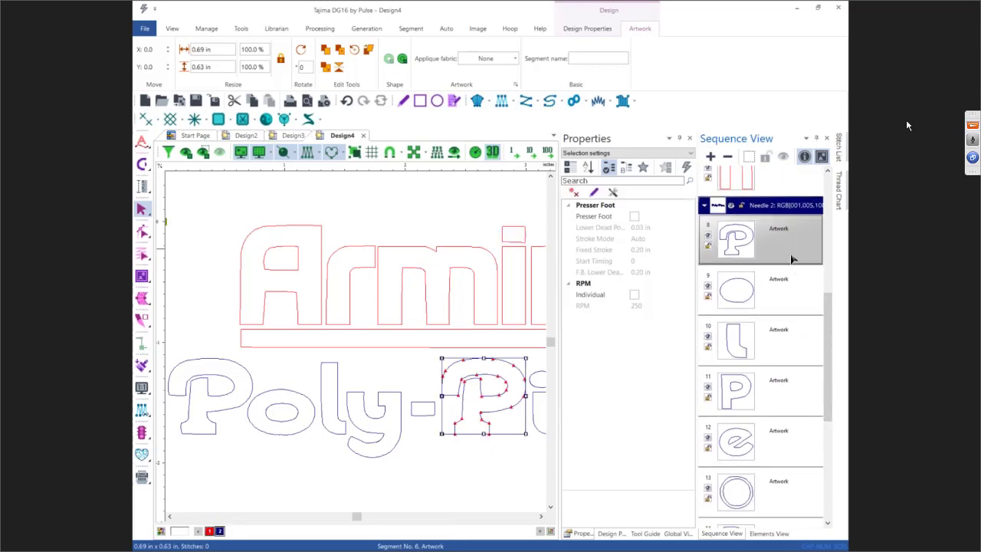
pyautogui.click(788, 297)
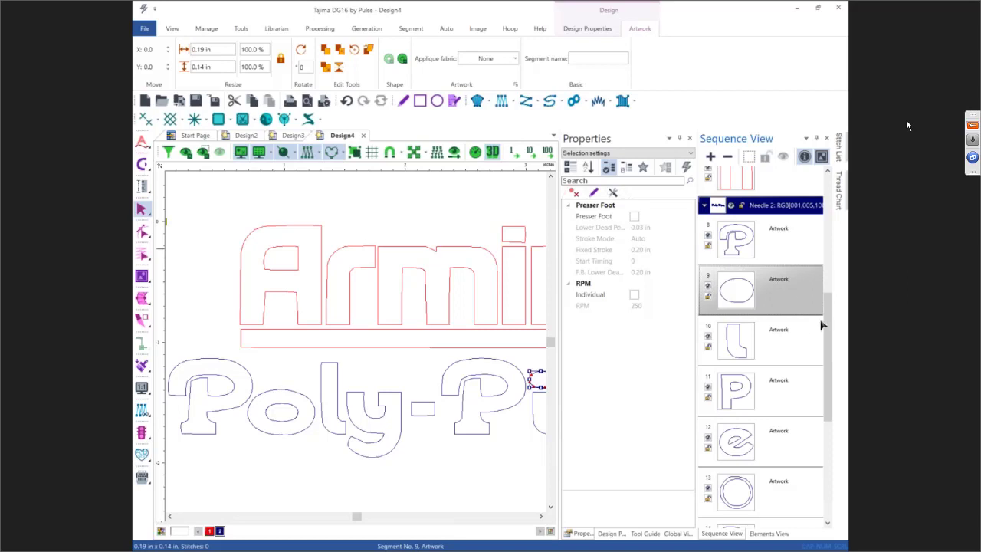
# - Delete the circle and inner letter segments of the registered trademark symbol from the sequence
pyautogui.scroll(-5, 827, 307)
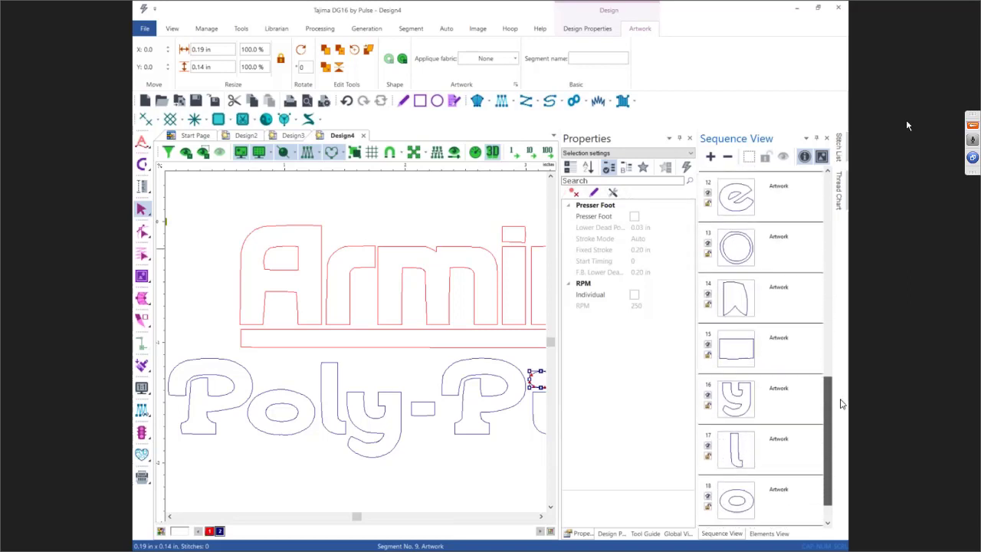
pyautogui.click(797, 247)
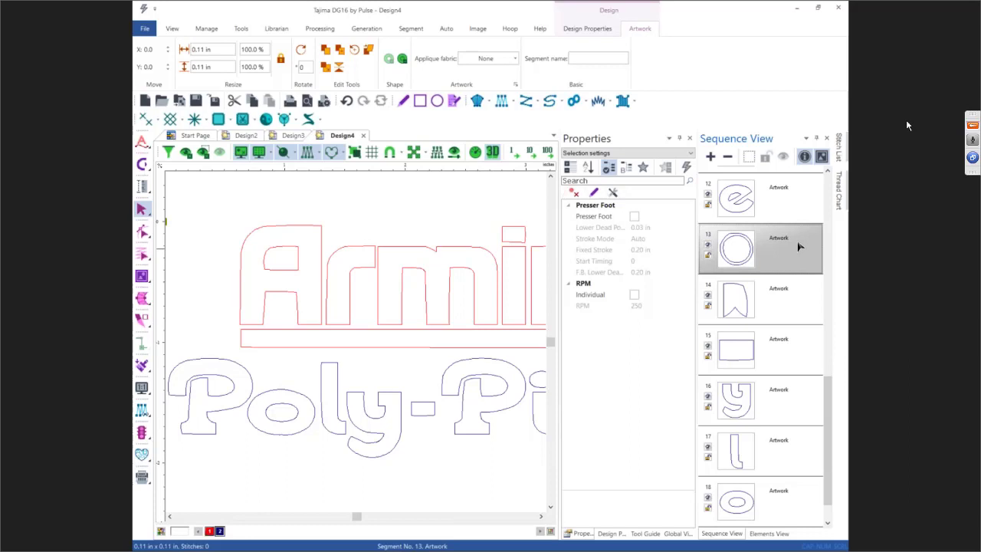
pyautogui.keyDown('shift'); pyautogui.click(790, 354); pyautogui.keyUp('shift')
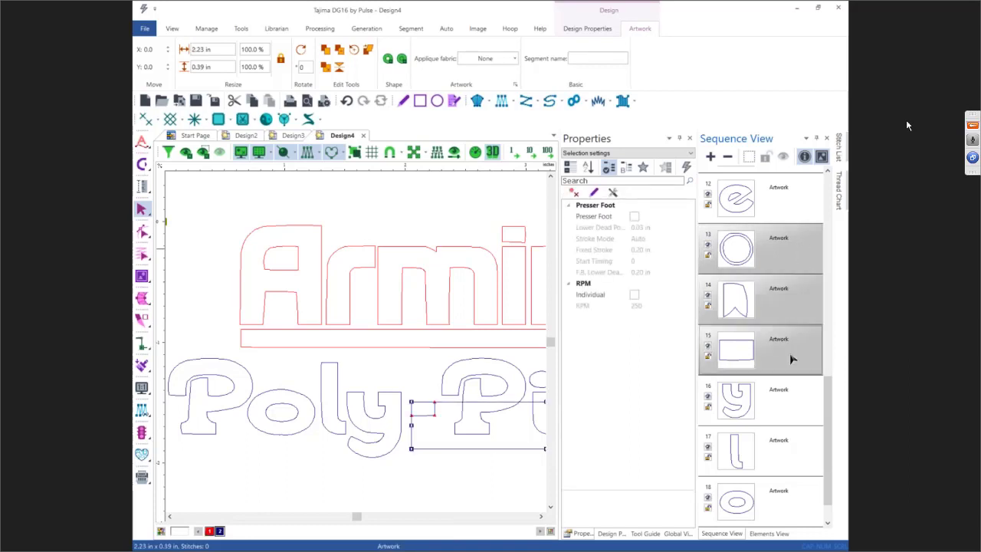
pyautogui.click(790, 253)
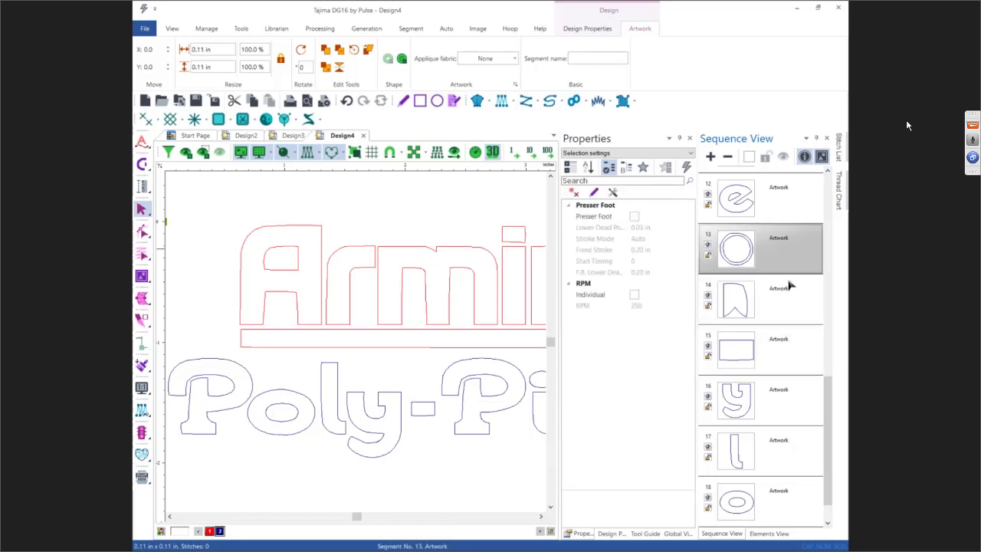
pyautogui.keyDown('shift'); pyautogui.click(790, 285); pyautogui.keyUp('shift')
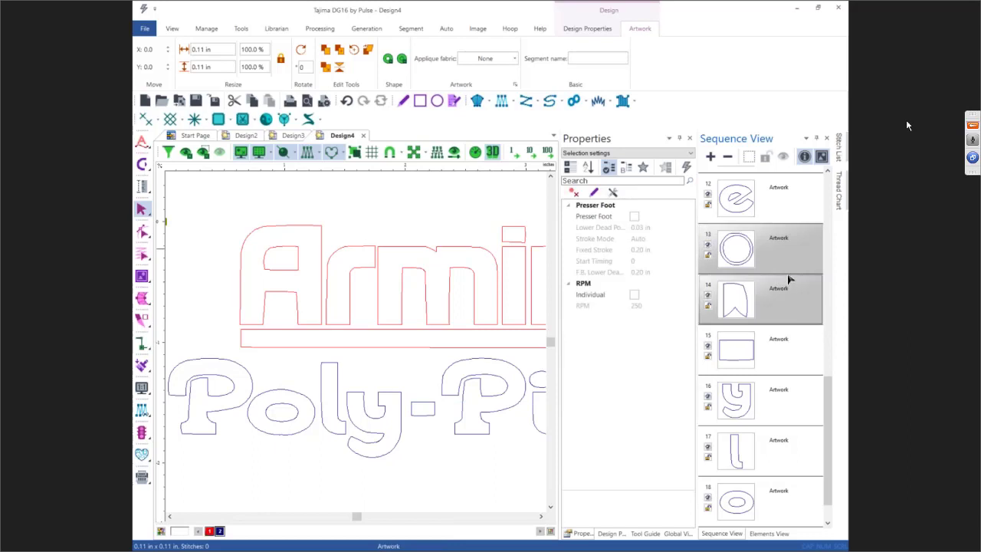
pyautogui.press('Delete')
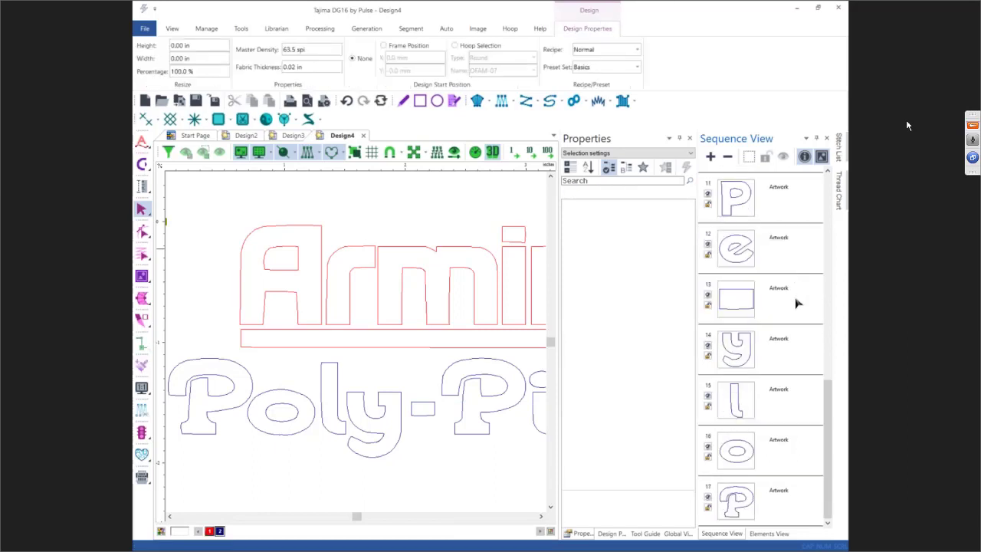
# - Cut the dash, y, l, o and P segments of Poly- and paste them before the P of Pipe in the sequence
pyautogui.click(745, 300)
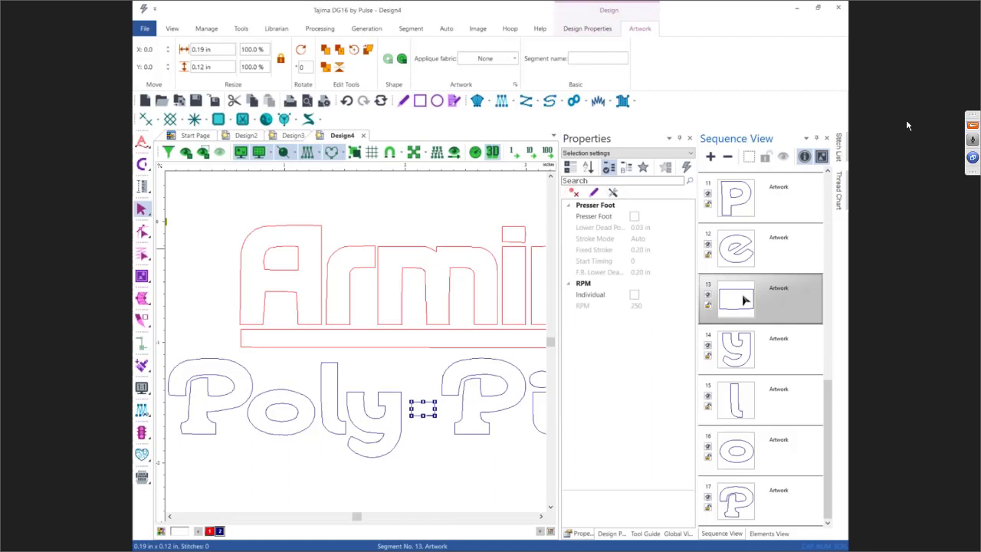
pyautogui.click(743, 345)
pyautogui.click(744, 404)
pyautogui.click(745, 446)
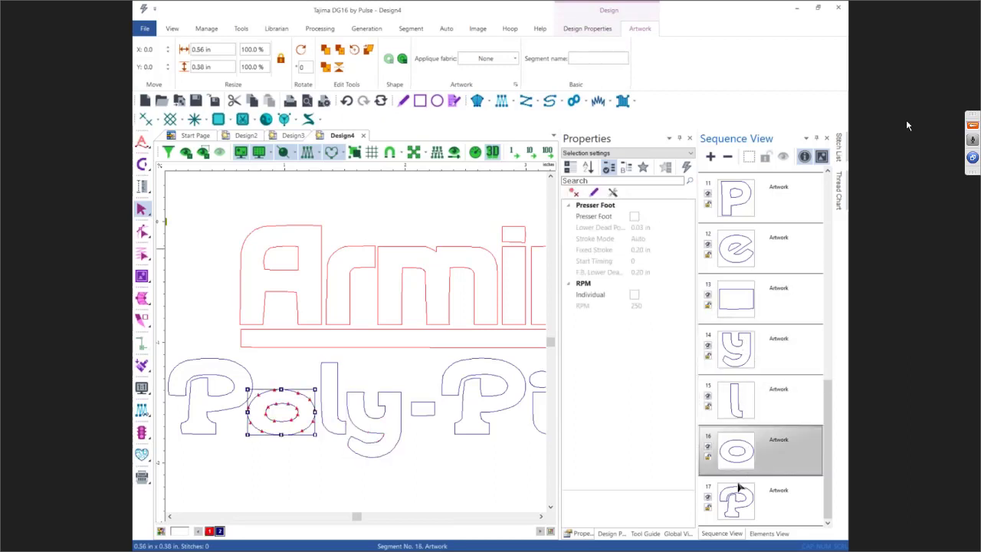
pyautogui.click(740, 510)
pyautogui.click(741, 300)
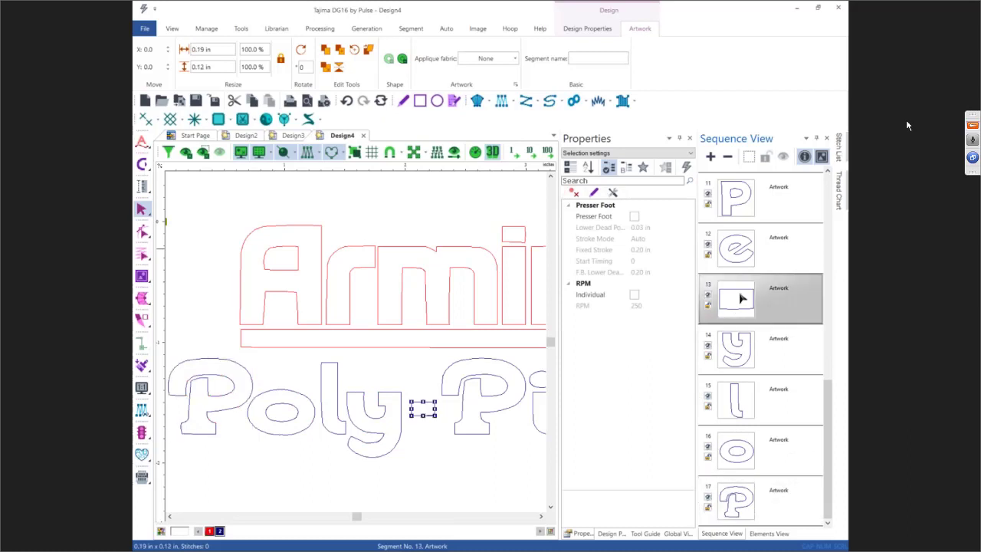
pyautogui.keyDown('shift'); pyautogui.click(734, 497); pyautogui.keyUp('shift')
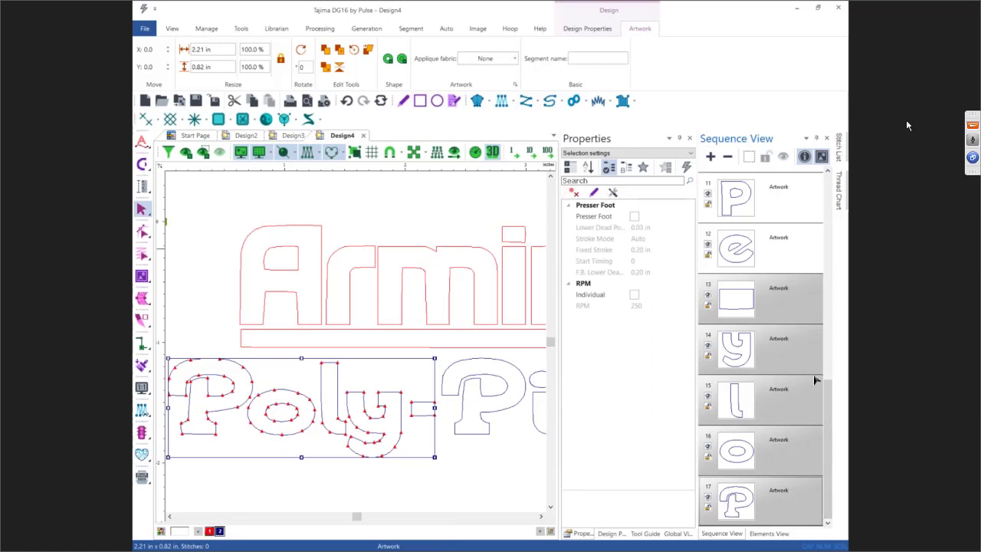
pyautogui.rightClick(379, 379)
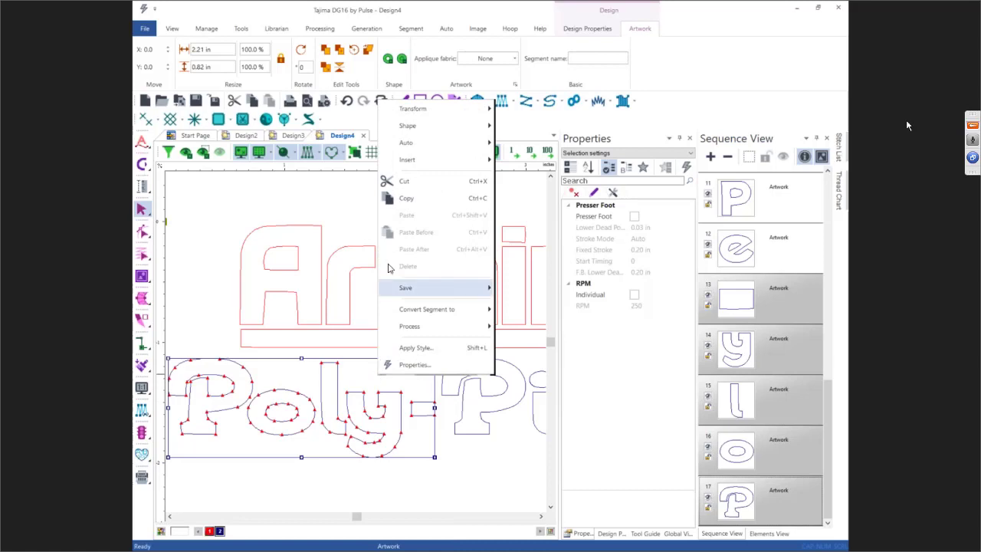
pyautogui.click(401, 182)
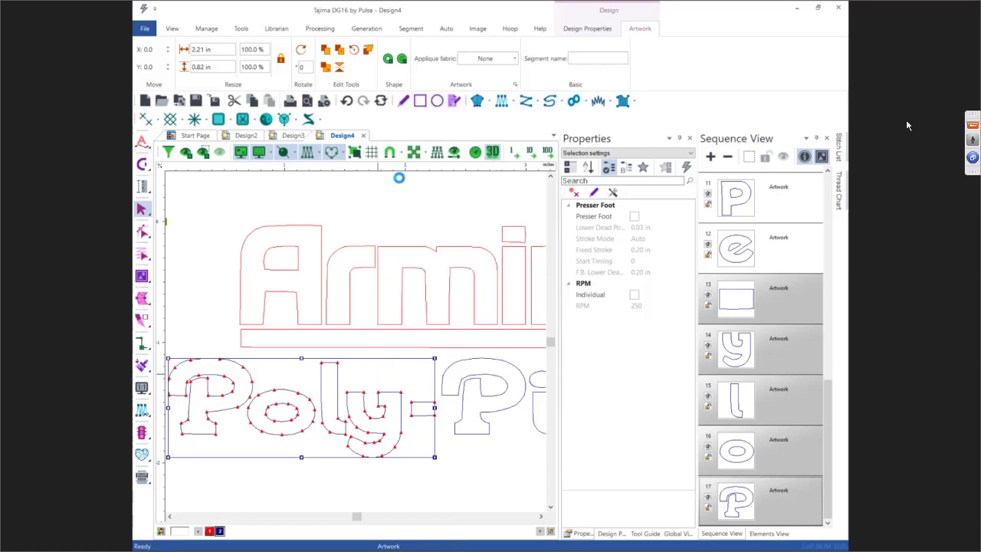
pyautogui.click(739, 305)
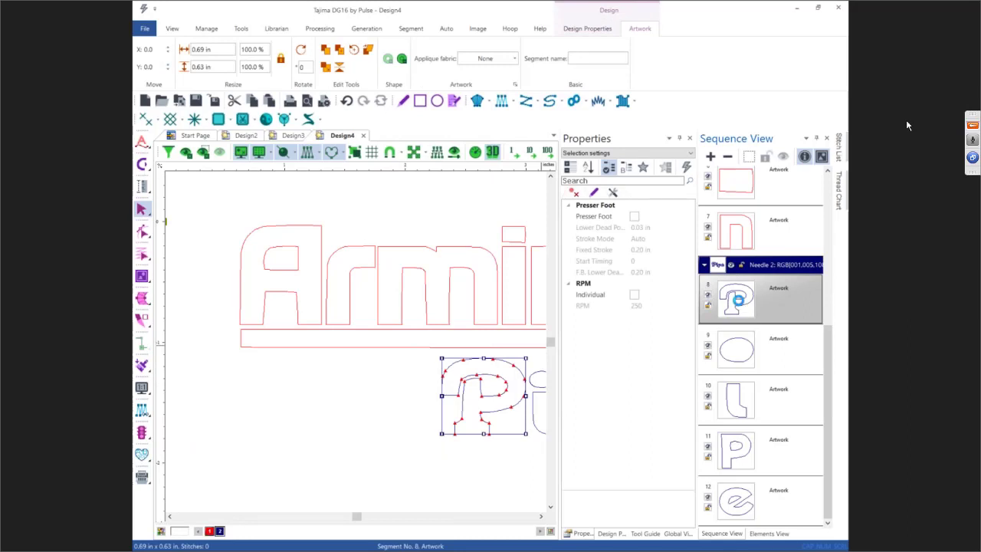
pyautogui.hotkey('ctrl', 'v')
# - Check the new stitching order of the dash, y, l, o and P segments, and clear the selection
pyautogui.click(739, 306)
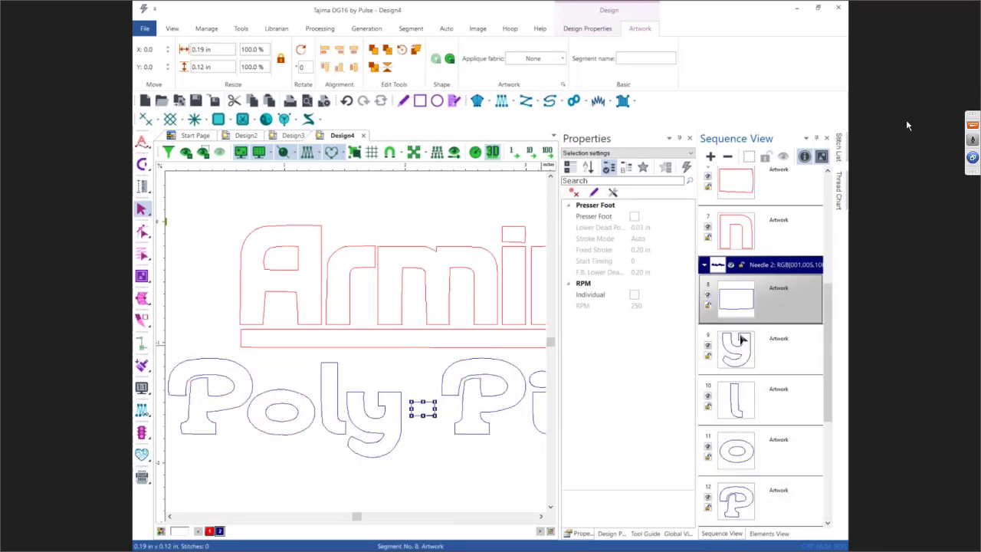
pyautogui.click(744, 343)
pyautogui.click(742, 400)
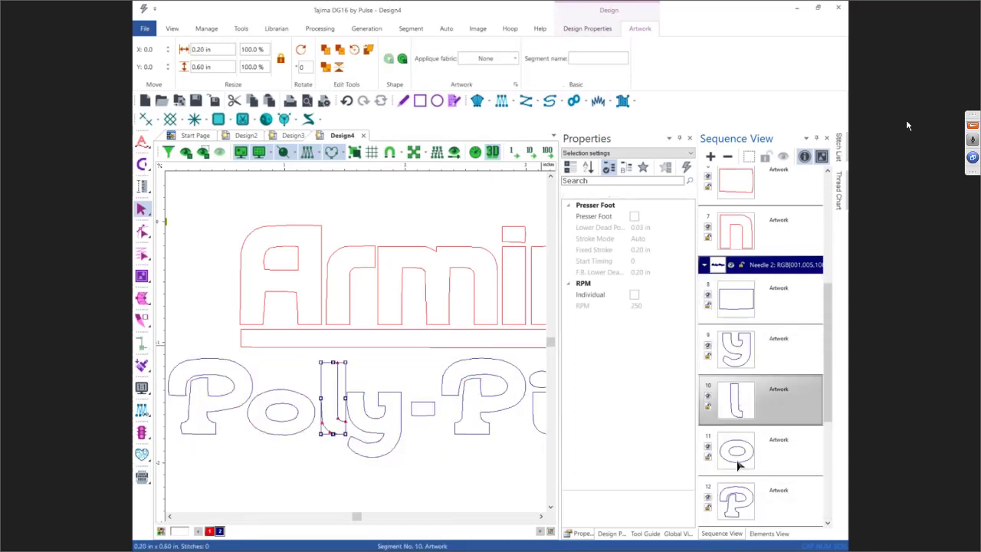
pyautogui.click(738, 460)
pyautogui.click(736, 494)
pyautogui.click(506, 491)
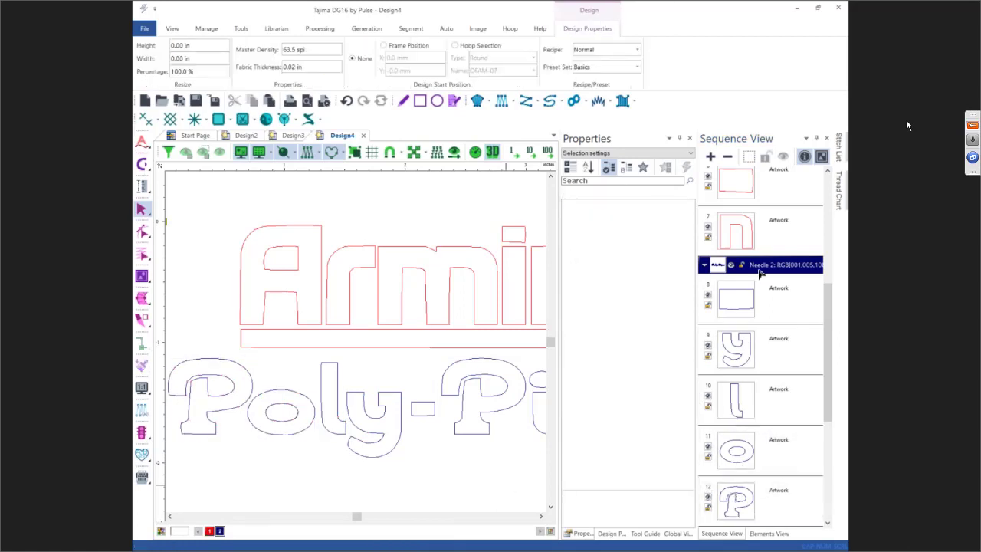
# - Collapse the sequence to its colour blocks and move the navy Needle 2 block ahead of the red Needle 1 block
pyautogui.scroll(-1, 427, 356)
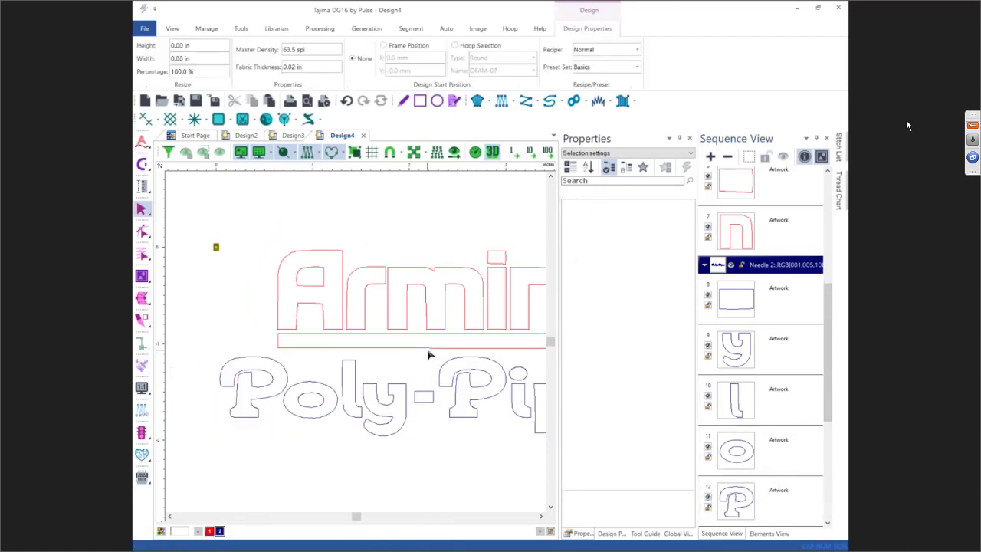
pyautogui.click(727, 155)
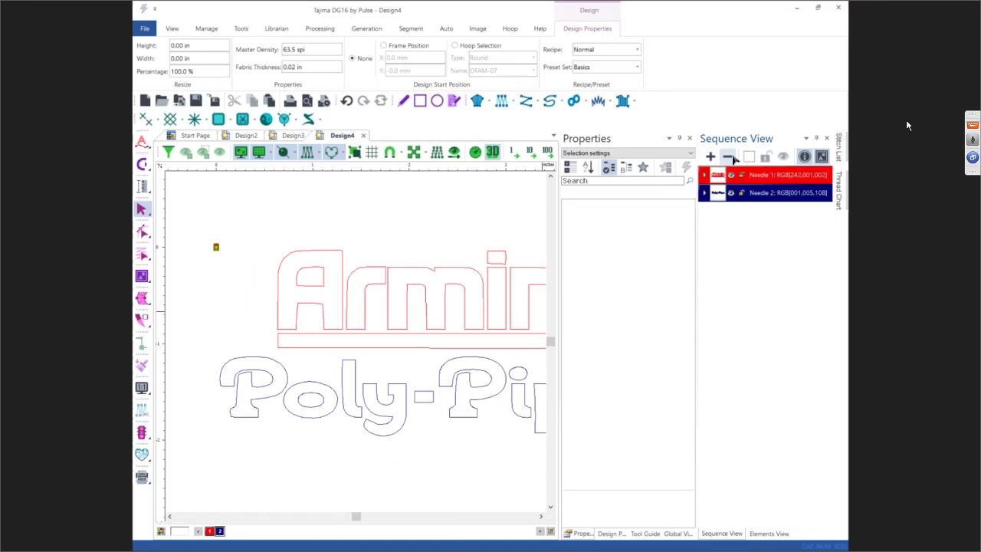
pyautogui.click(793, 187)
pyautogui.moveTo(793, 188); pyautogui.dragTo(793, 177)
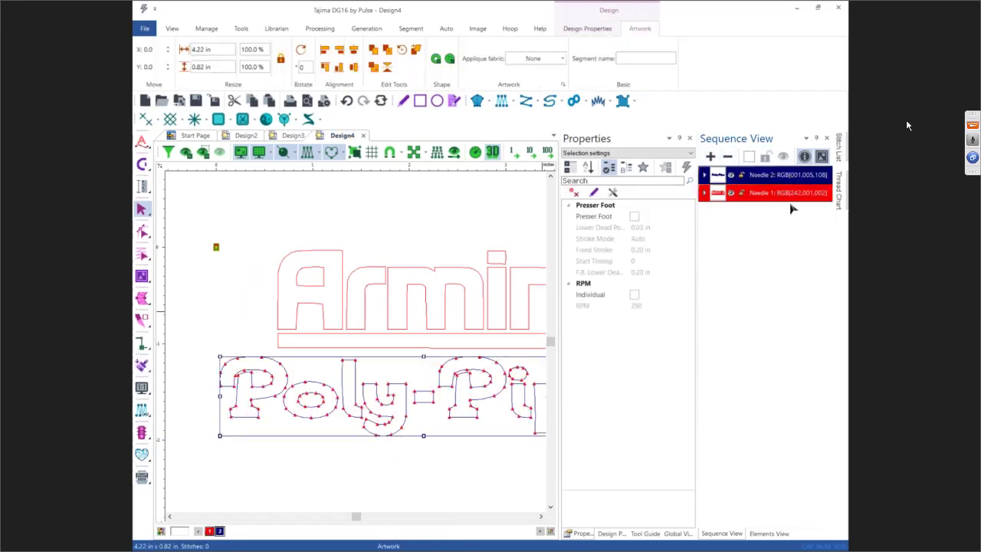
pyautogui.click(433, 216)
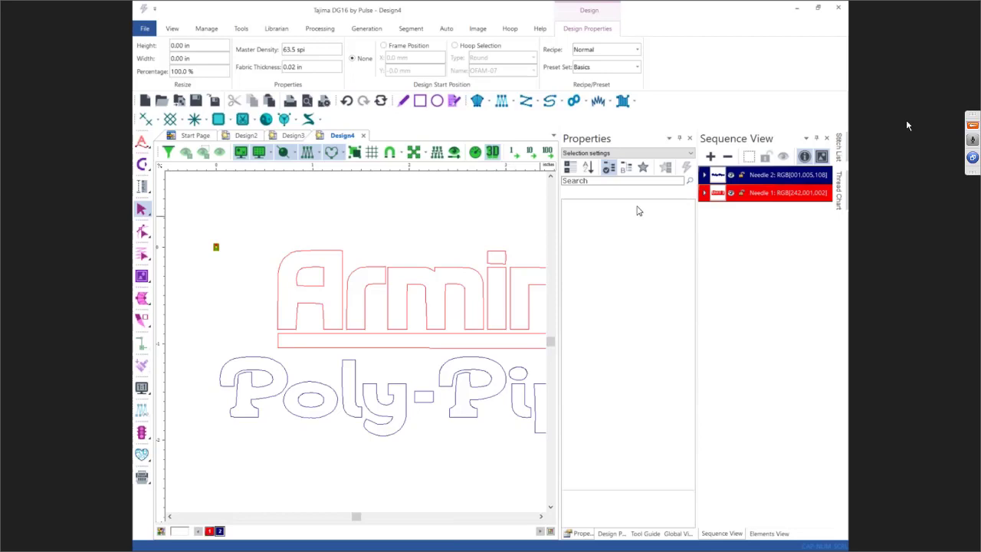
# - Auto-hide the Sequence View and convert all the Armin Poly-Pipe artwork, including the underline bar, to satin path
pyautogui.click(817, 139)
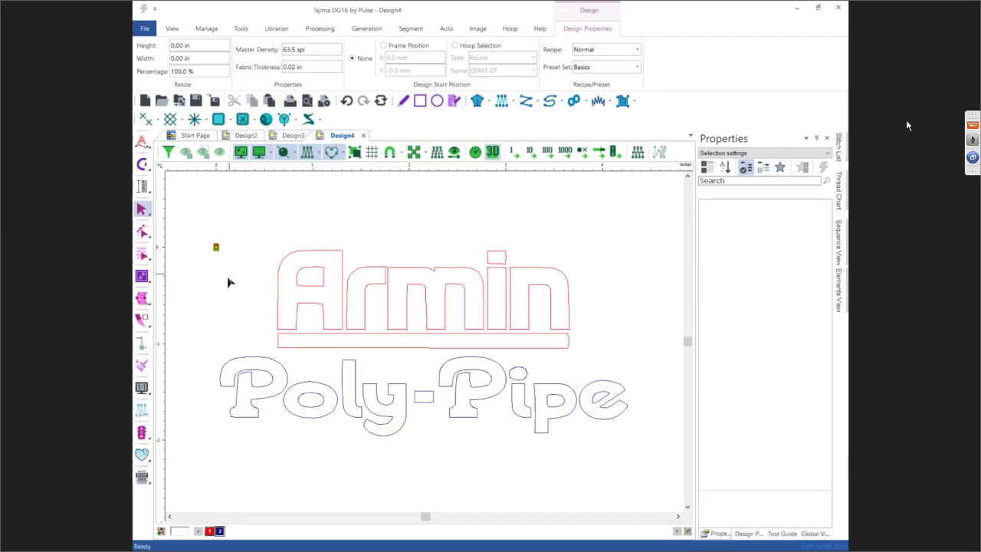
pyautogui.moveTo(197, 226); pyautogui.dragTo(644, 449)
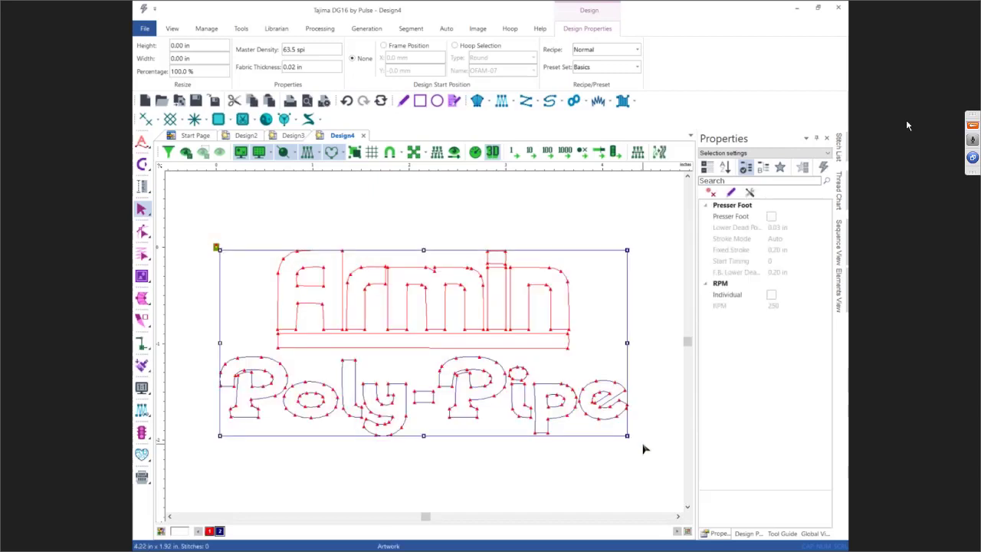
pyautogui.rightClick(597, 322)
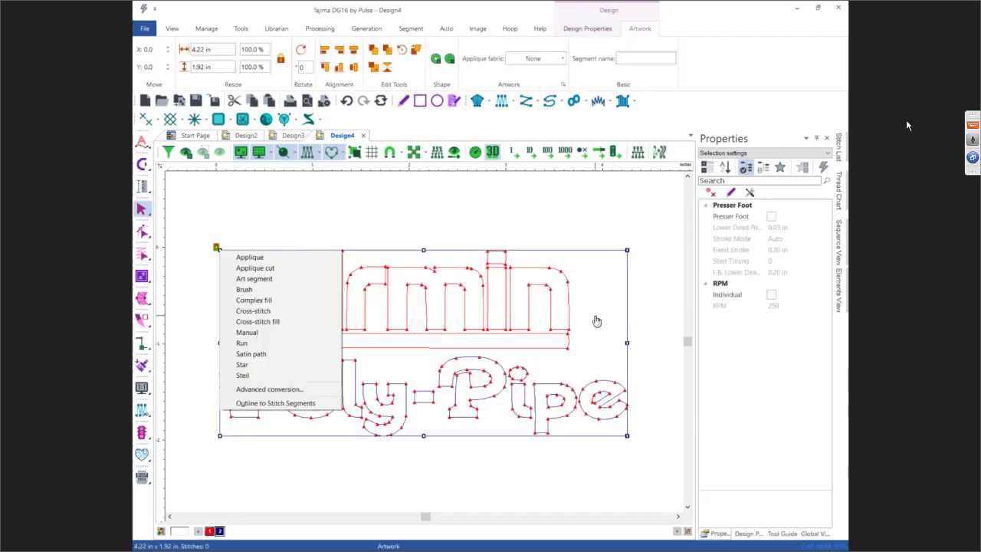
pyautogui.click(272, 354)
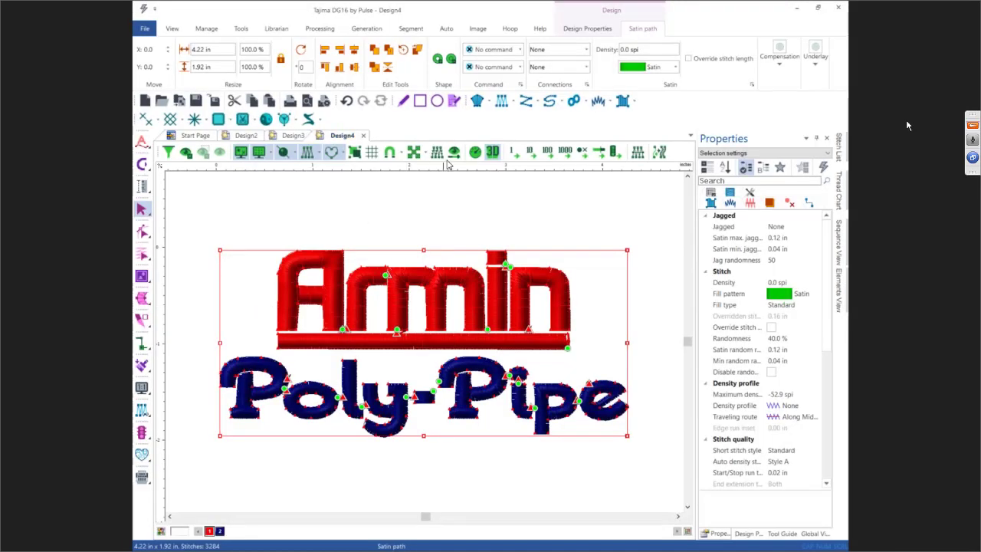
# - Turn off the 3D view and set up Auto Sequence with Auto Start/Stop enabled and trims at 0.12 in
pyautogui.click(493, 152)
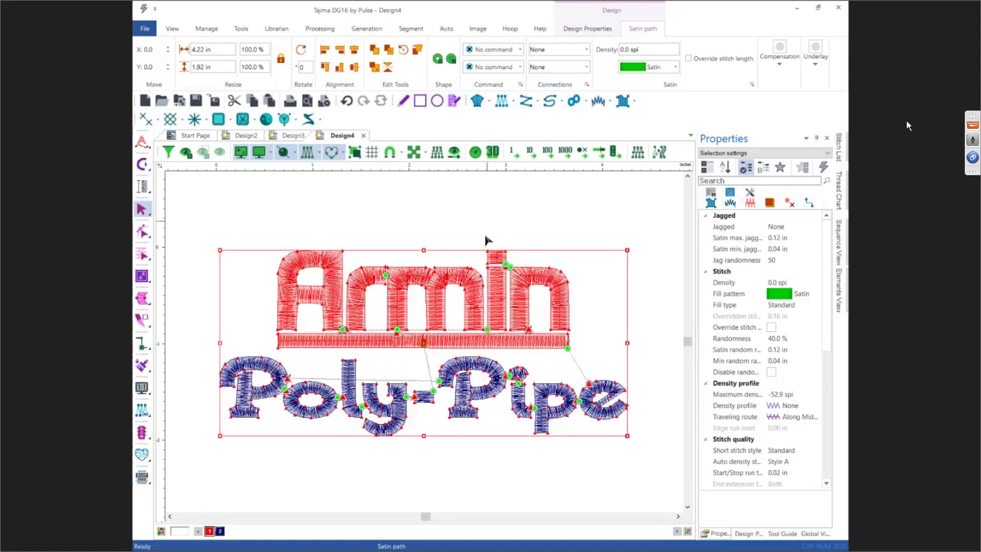
pyautogui.rightClick(253, 294)
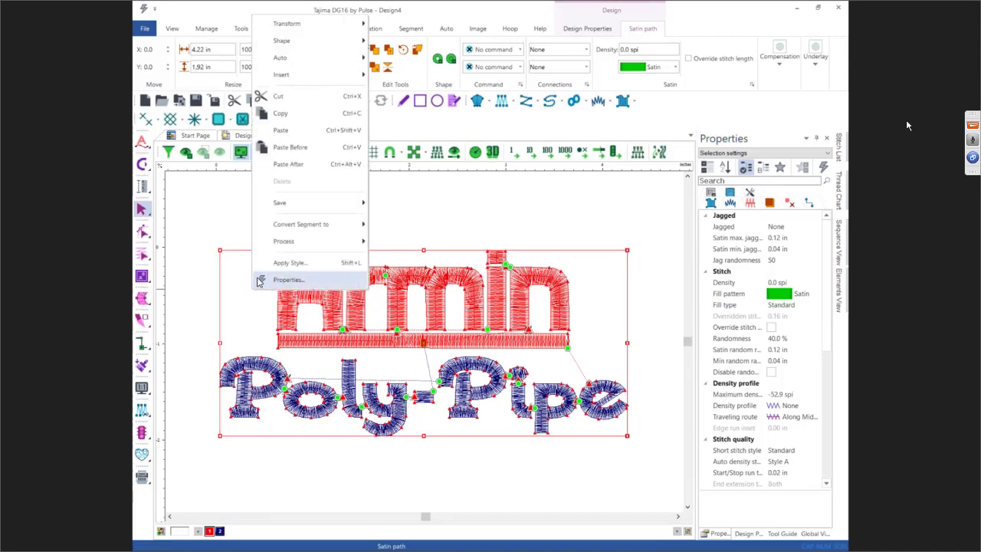
pyautogui.moveTo(322, 60)
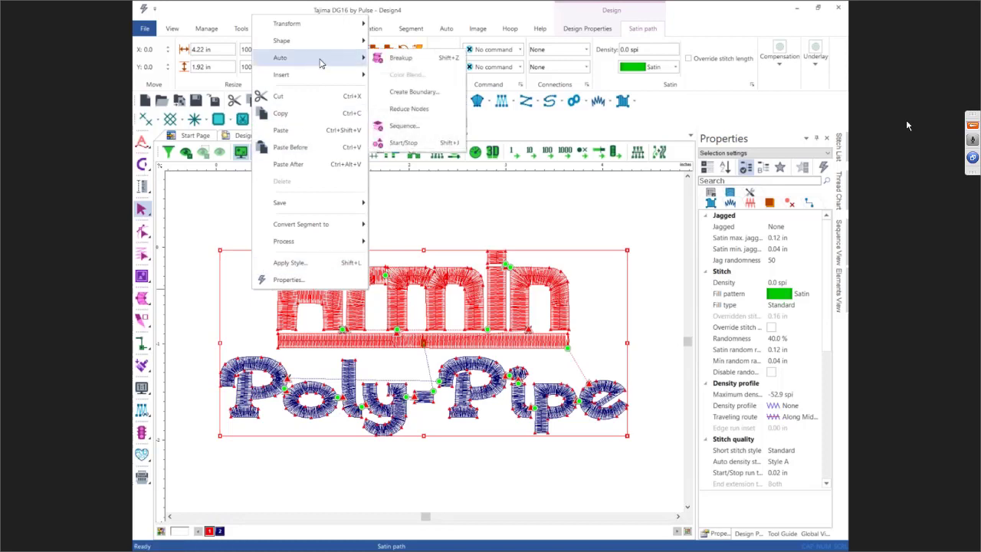
pyautogui.click(403, 126)
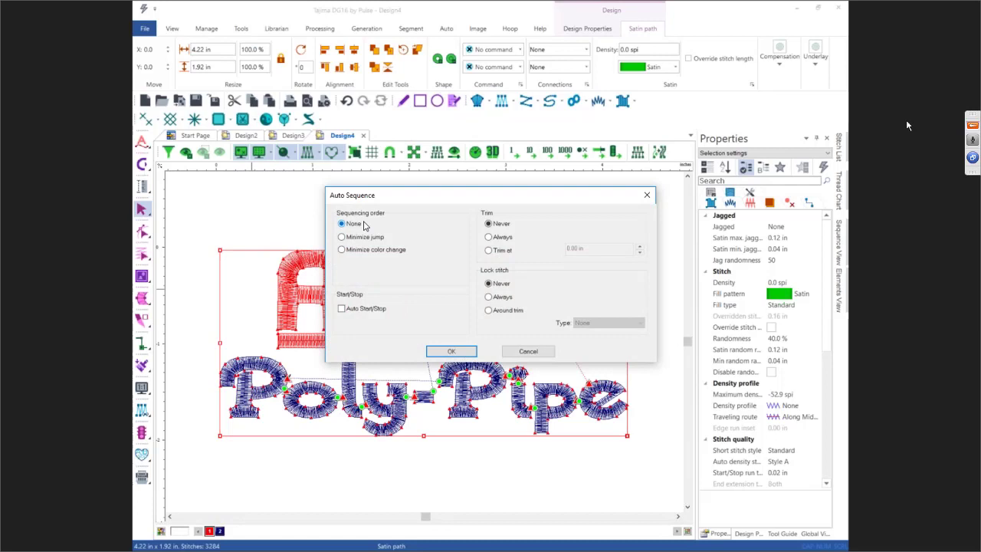
pyautogui.click(341, 313)
pyautogui.click(489, 251)
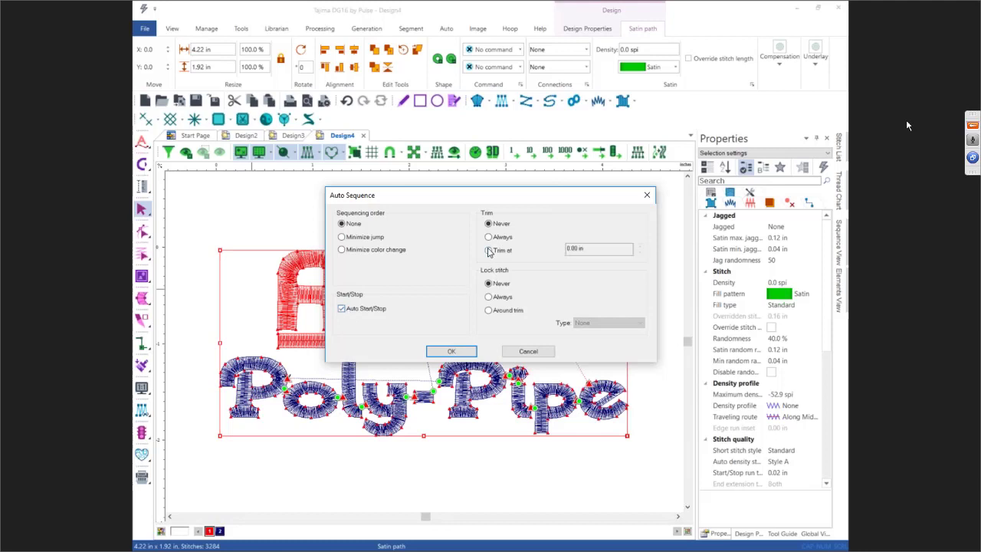
pyautogui.click(640, 247)
# - Set the Auto Sequence lock stitches to Around trim with the Basic type and run the sequencing
pyautogui.click(488, 309)
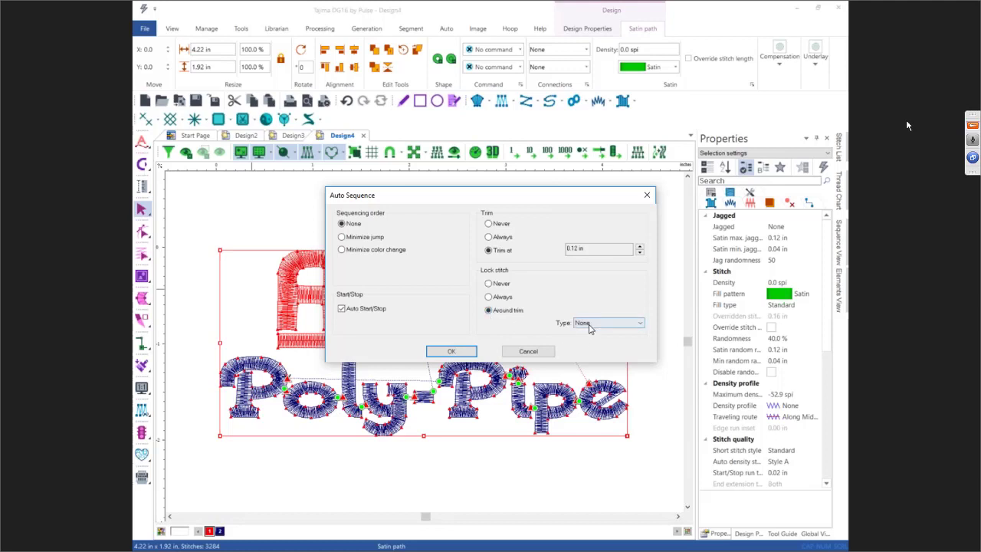
pyautogui.click(588, 324)
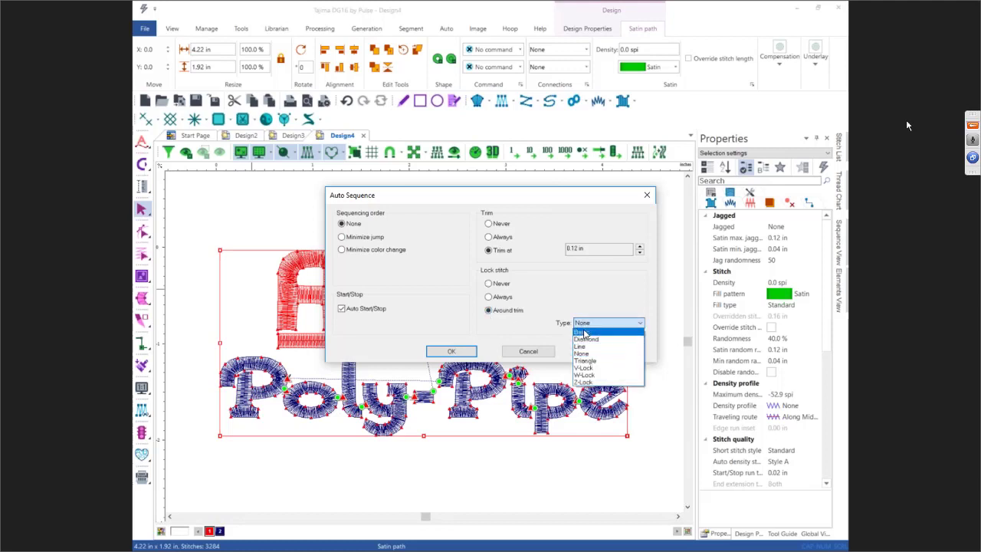
pyautogui.click(584, 332)
pyautogui.click(452, 352)
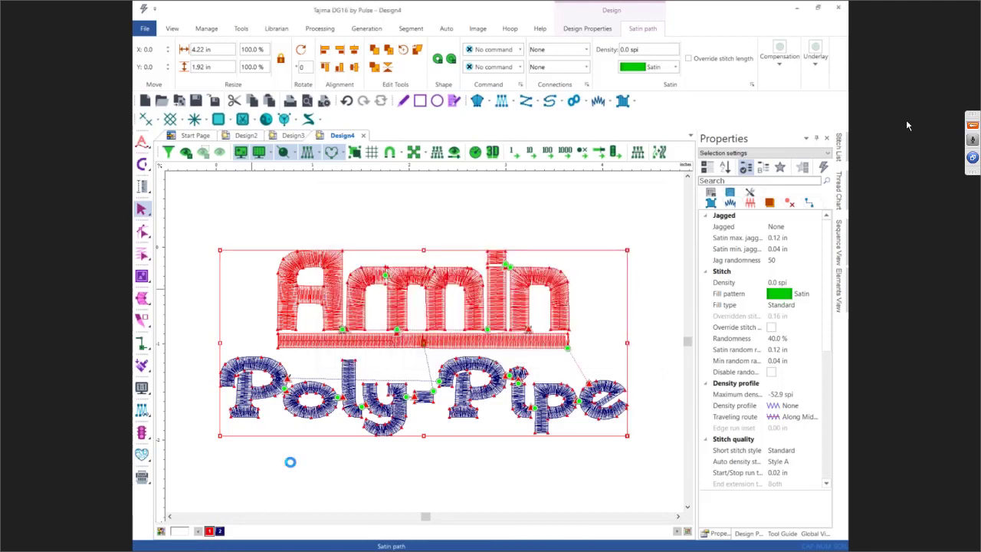
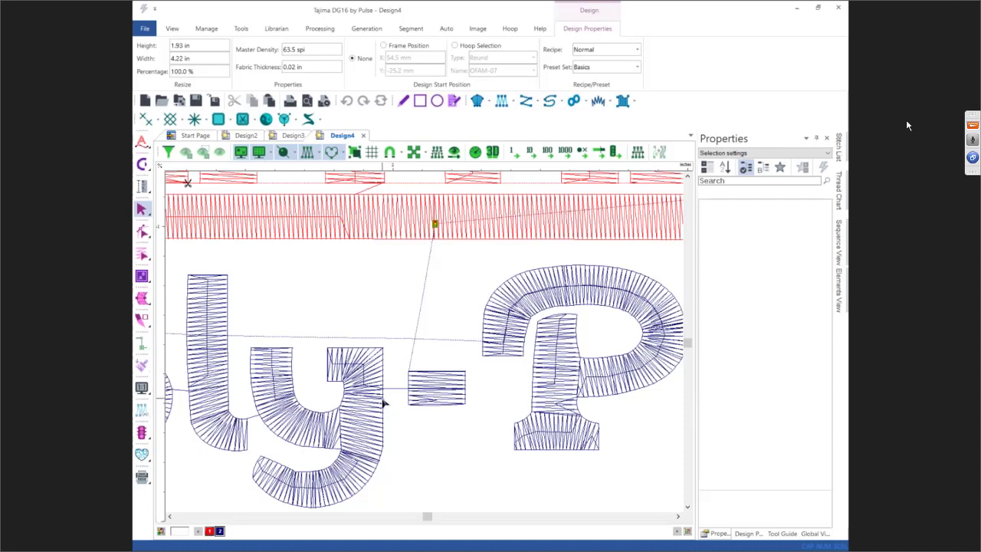
# - Add a Trim command after the dash of Poly-, check the neighbouring y, and clear the selection
pyautogui.click(410, 399)
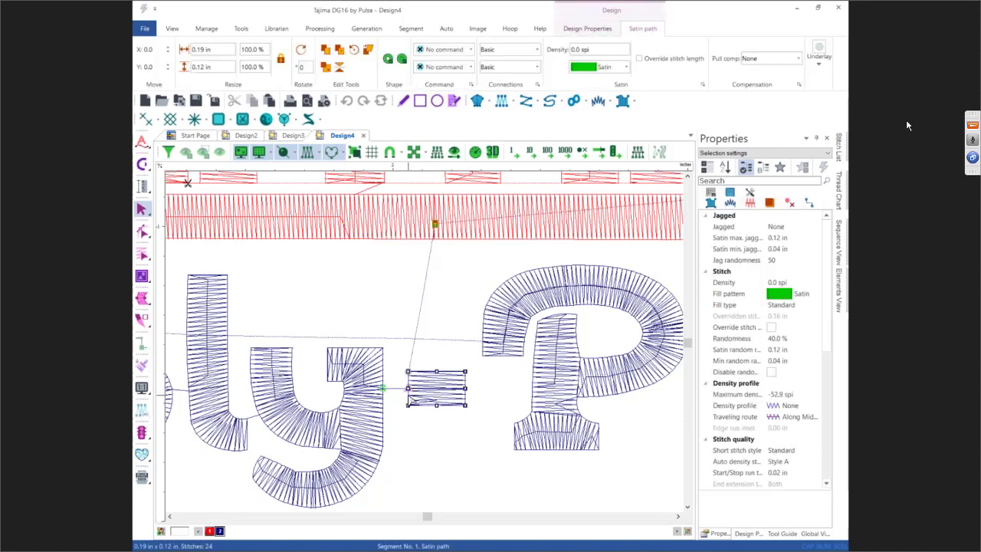
pyautogui.click(470, 68)
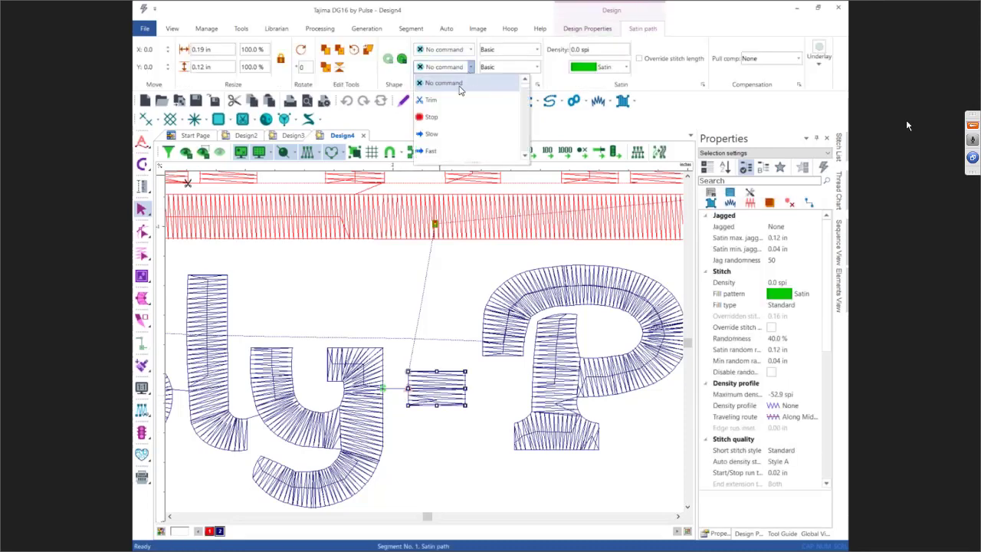
pyautogui.click(452, 99)
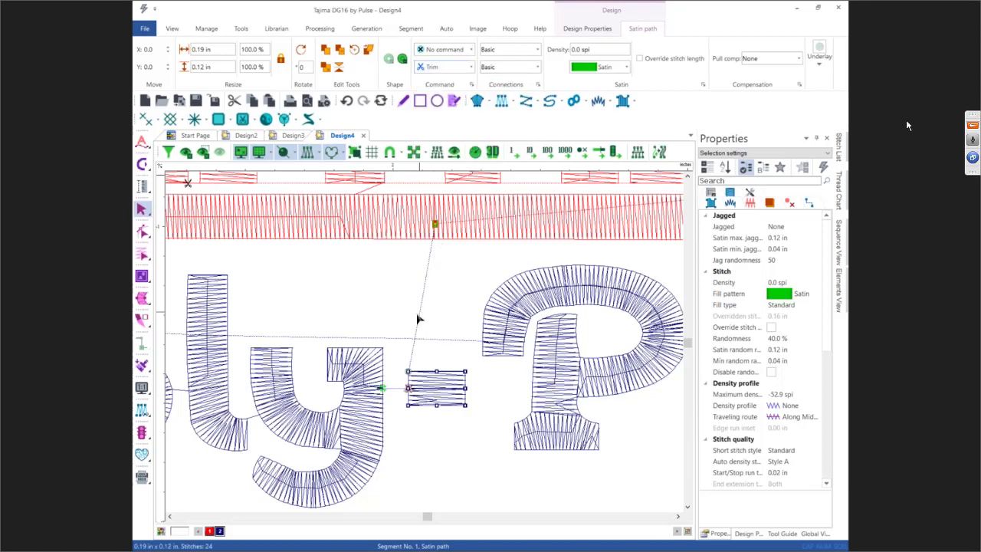
pyautogui.click(384, 363)
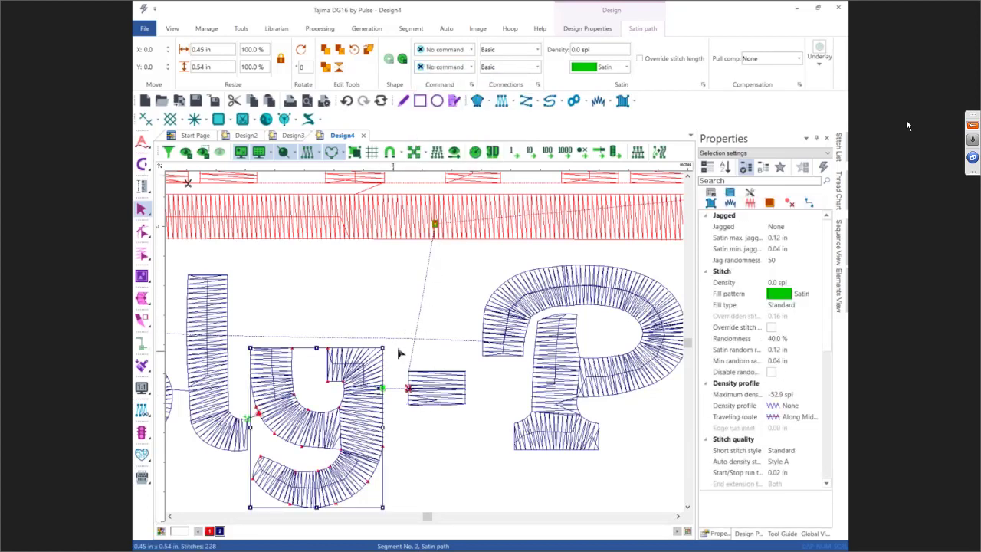
pyautogui.click(404, 306)
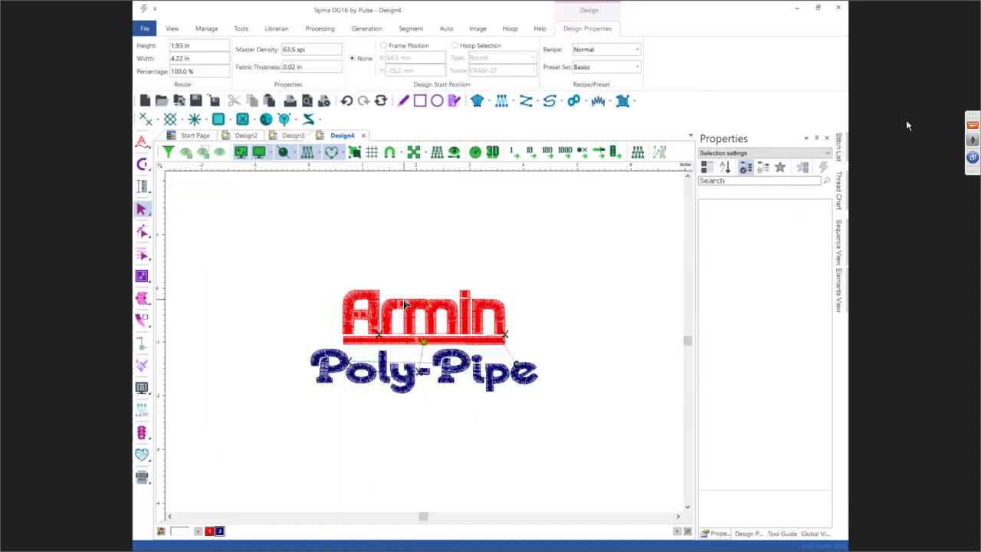
# - Enable Automatic overlap for all segments of the Armin Poly-Pipe design, and clear the selection
pyautogui.press('0')
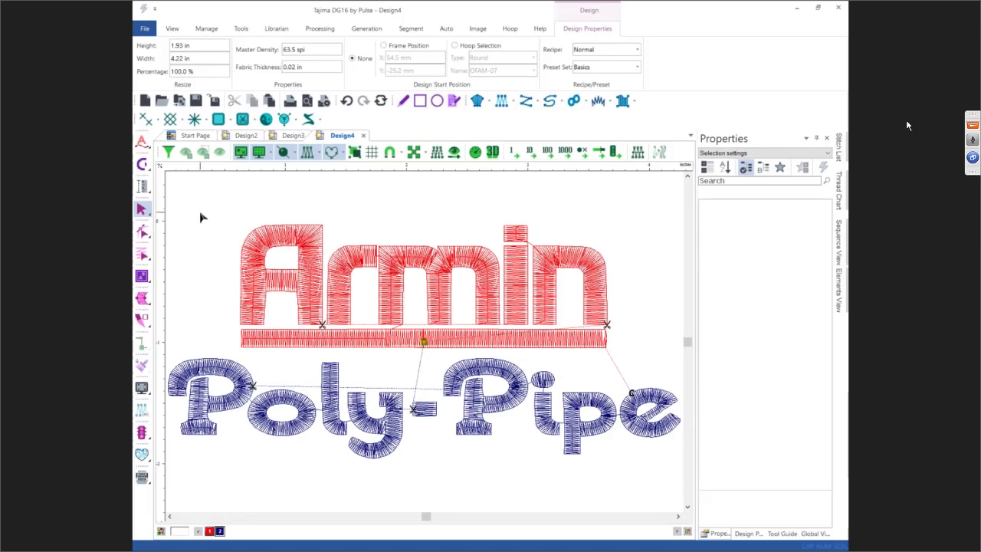
pyautogui.moveTo(201, 215); pyautogui.dragTo(383, 407)
pyautogui.moveTo(320, 391); pyautogui.dragTo(655, 449)
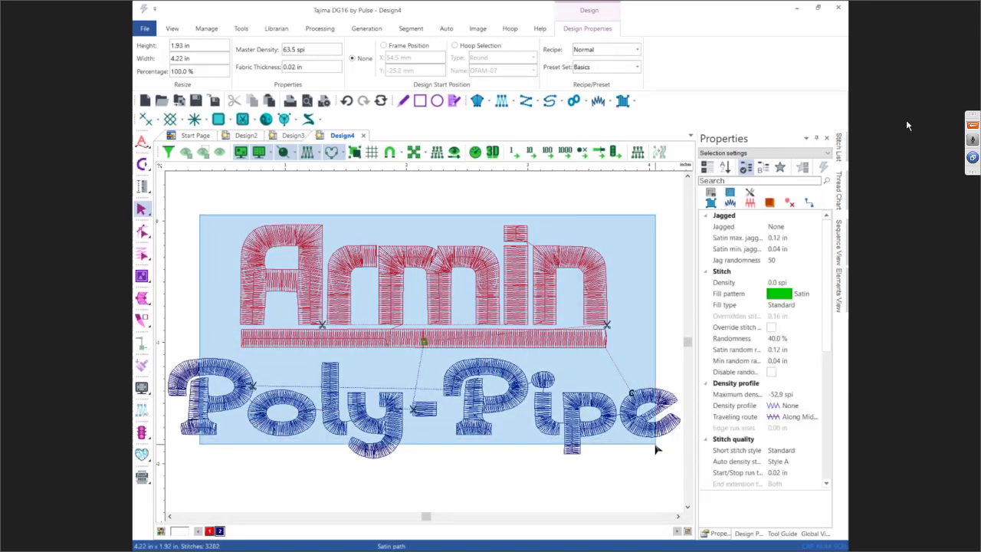
pyautogui.click(712, 193)
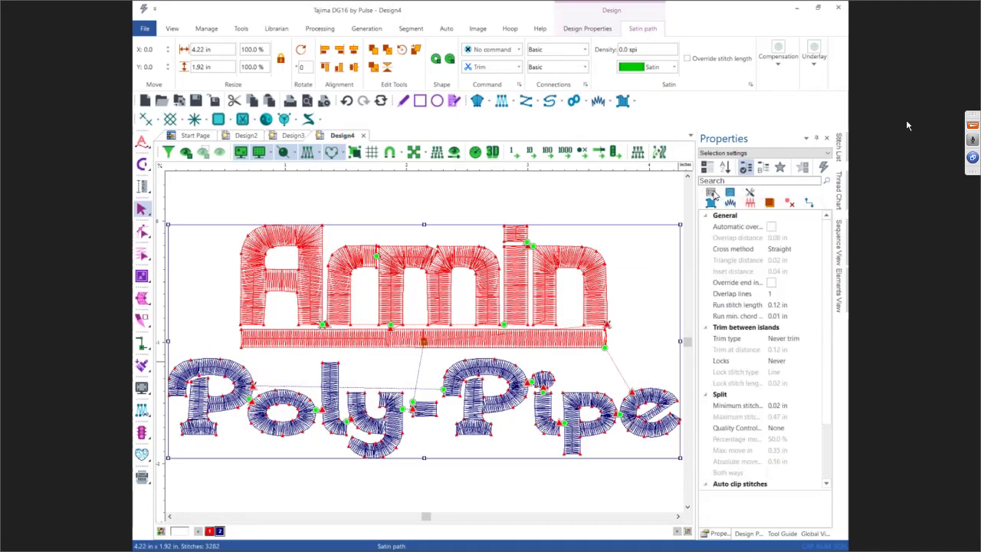
pyautogui.click(771, 226)
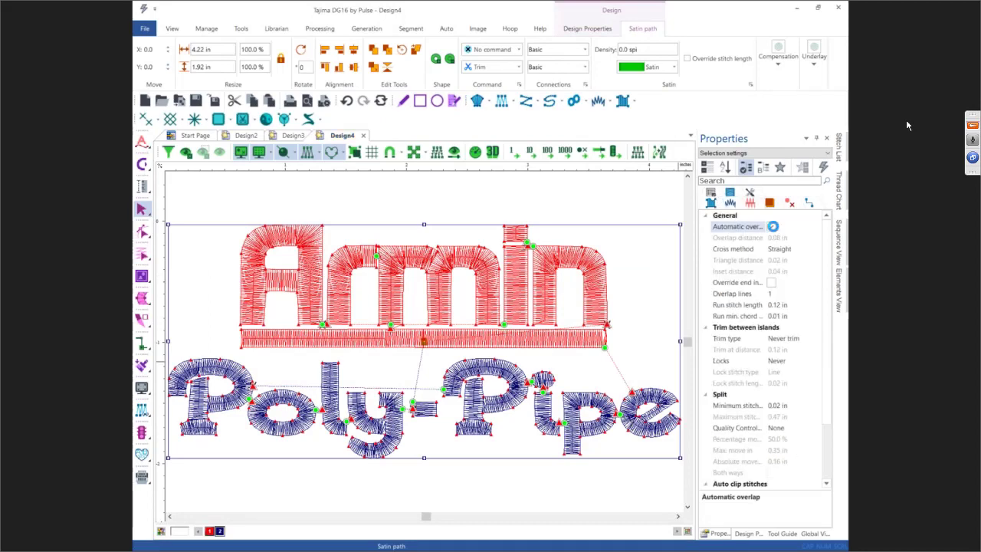
pyautogui.click(369, 210)
# - Examine the stitch overlaps at the joins of the Armin and Poly-Pipe letters
pyautogui.scroll(1, 441, 274)
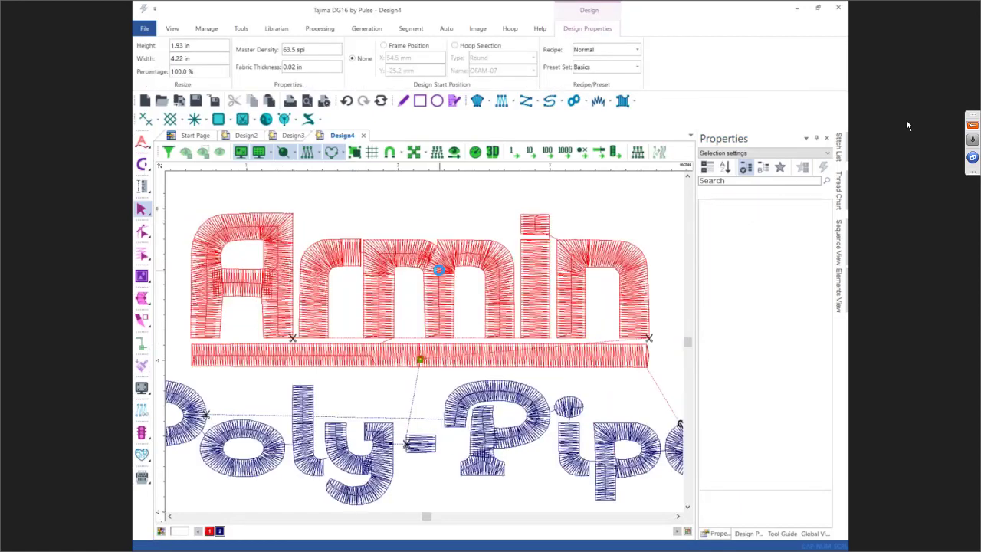
pyautogui.scroll(1, 440, 275)
pyautogui.scroll(1, 441, 274)
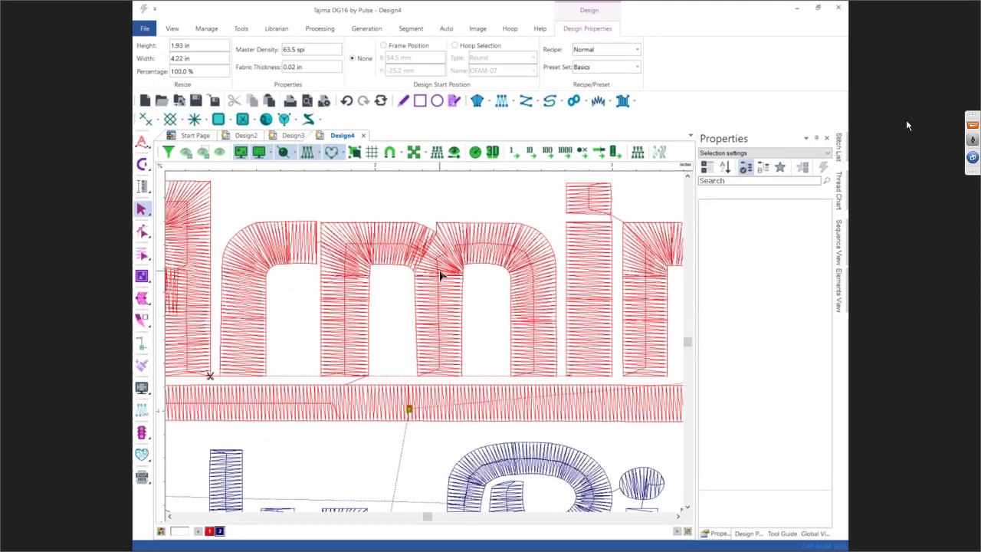
pyautogui.scroll(-2, 429, 253)
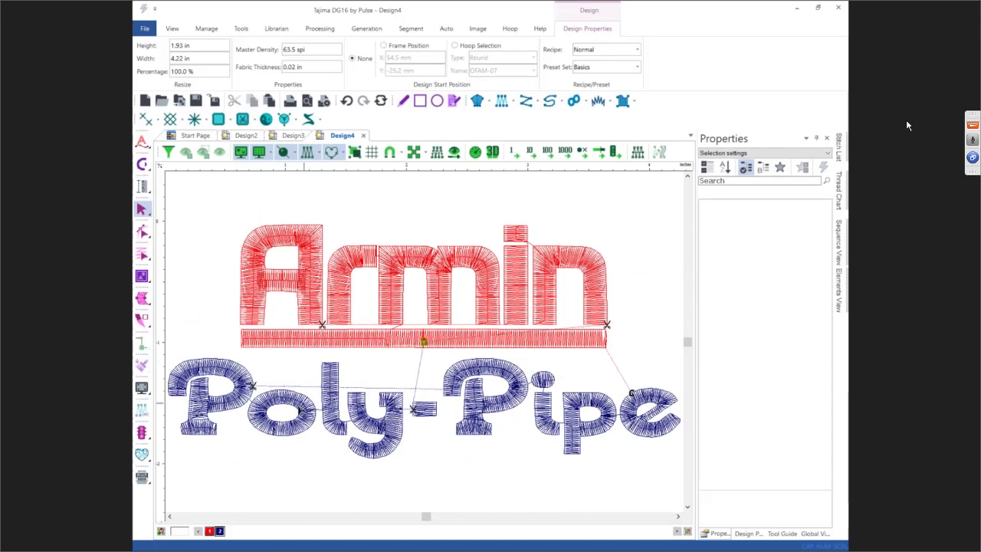
pyautogui.scroll(1, 259, 430)
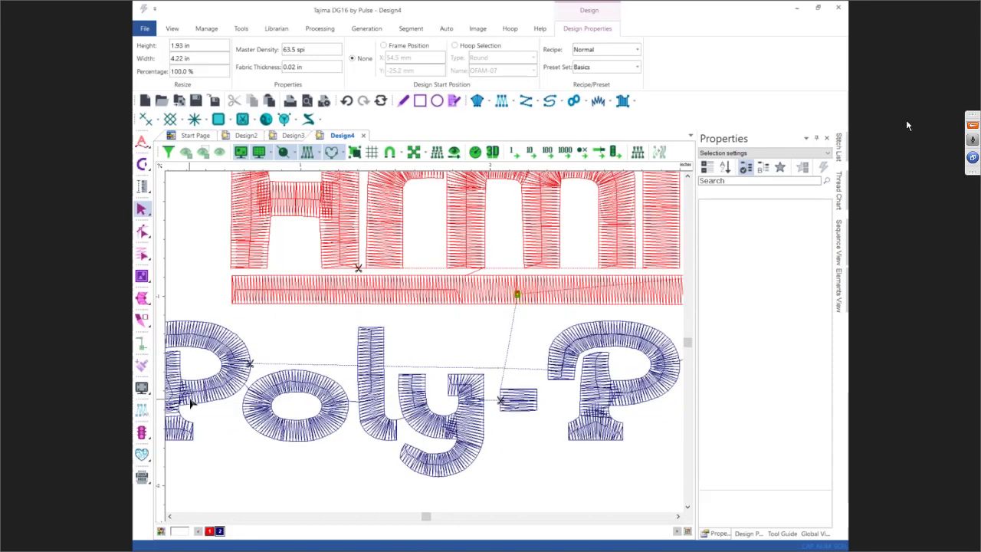
pyautogui.scroll(1, 192, 404)
pyautogui.scroll(-1, 190, 404)
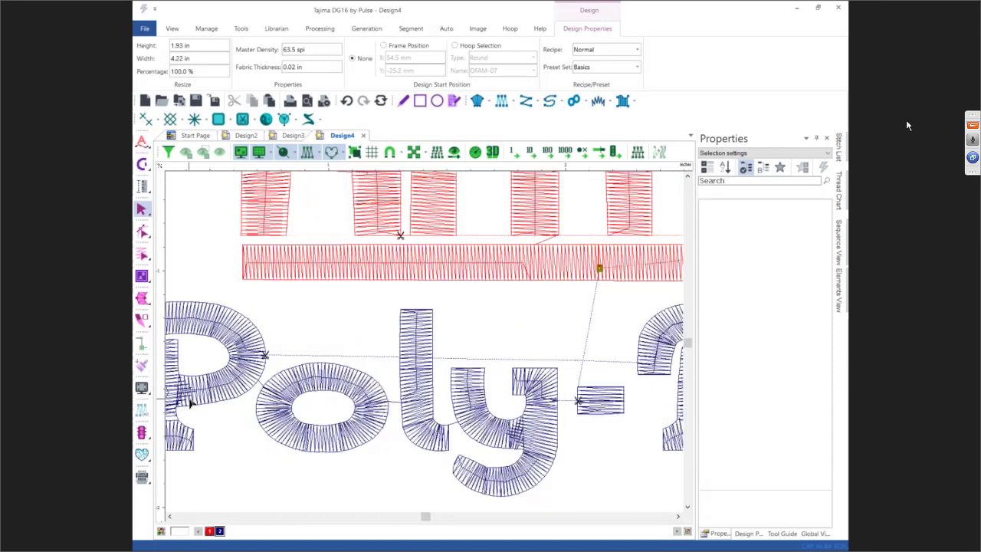
pyautogui.scroll(-1, 190, 404)
pyautogui.scroll(1, 191, 403)
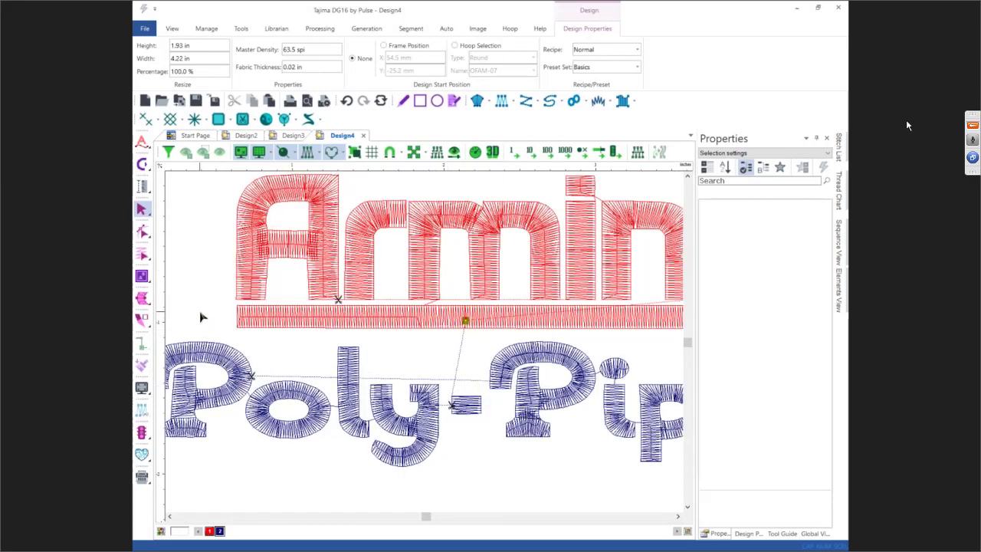
pyautogui.scroll(-1, 203, 318)
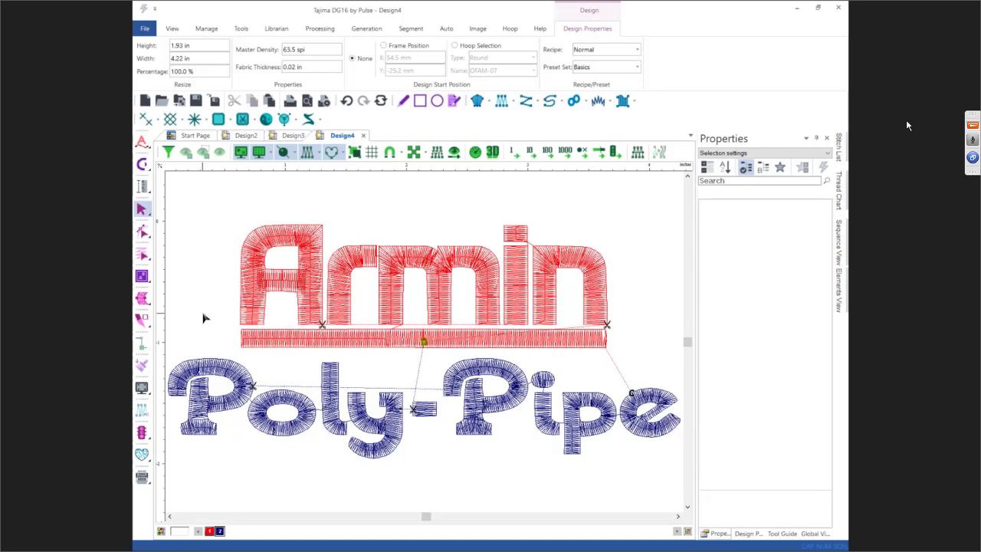
pyautogui.scroll(-2, 203, 318)
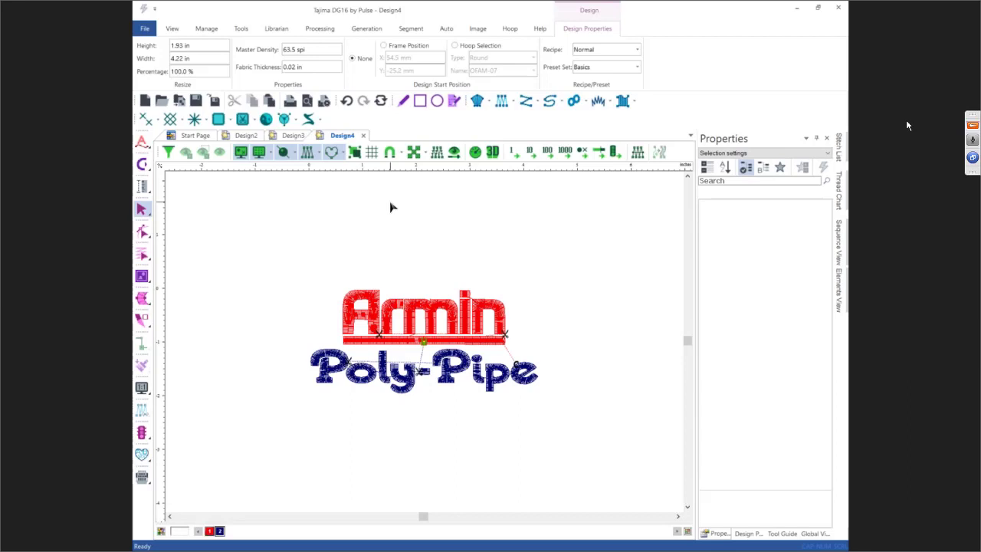
# - Create a new design and draw a thin horizontal artwork rectangle about 3.03 in wide and 0.17 in high
pyautogui.click(196, 137)
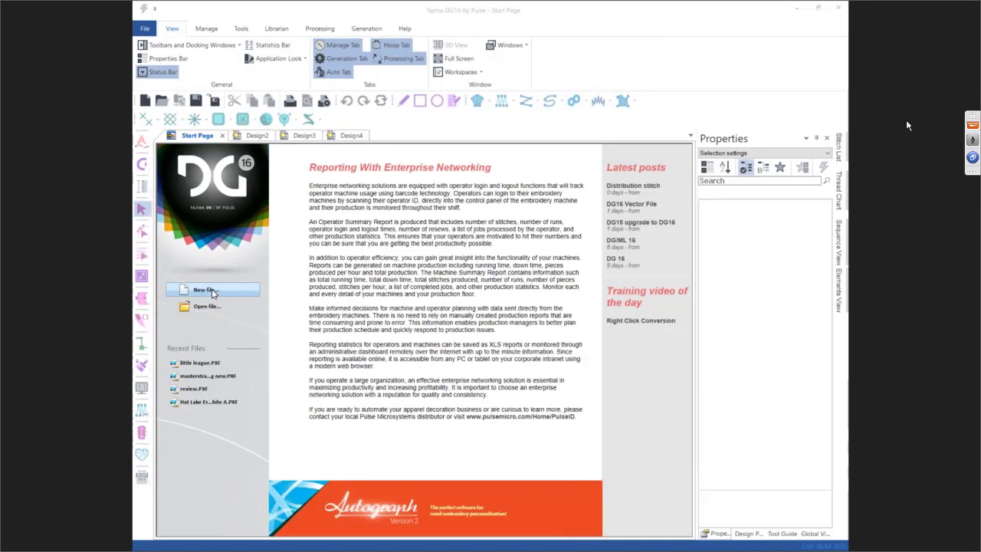
pyautogui.click(214, 291)
pyautogui.click(592, 400)
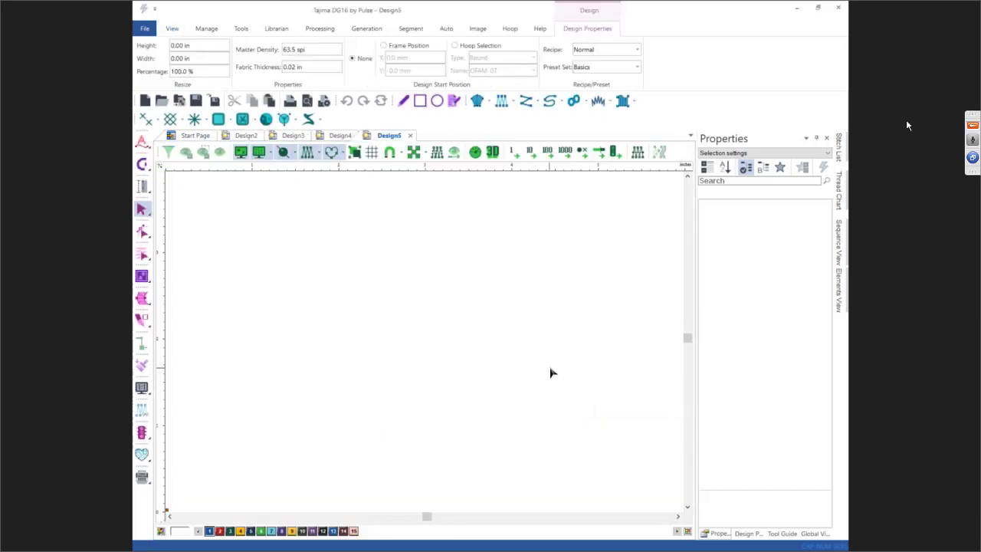
pyautogui.click(419, 103)
pyautogui.moveTo(288, 207); pyautogui.dragTo(550, 221)
pyautogui.press('Escape')
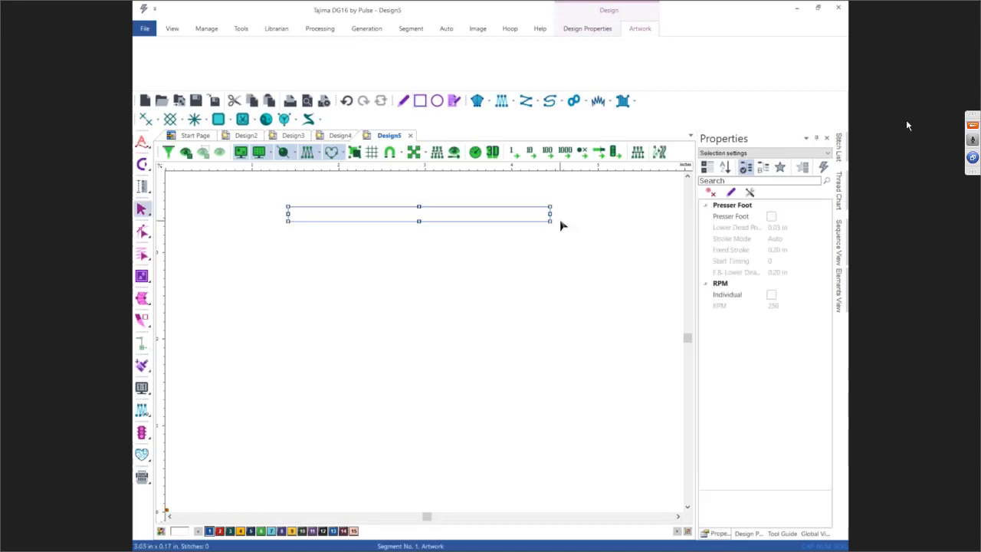
# - Convert the rectangle to satin path and place its start point at the left end and stop point at the right end
pyautogui.click(418, 214)
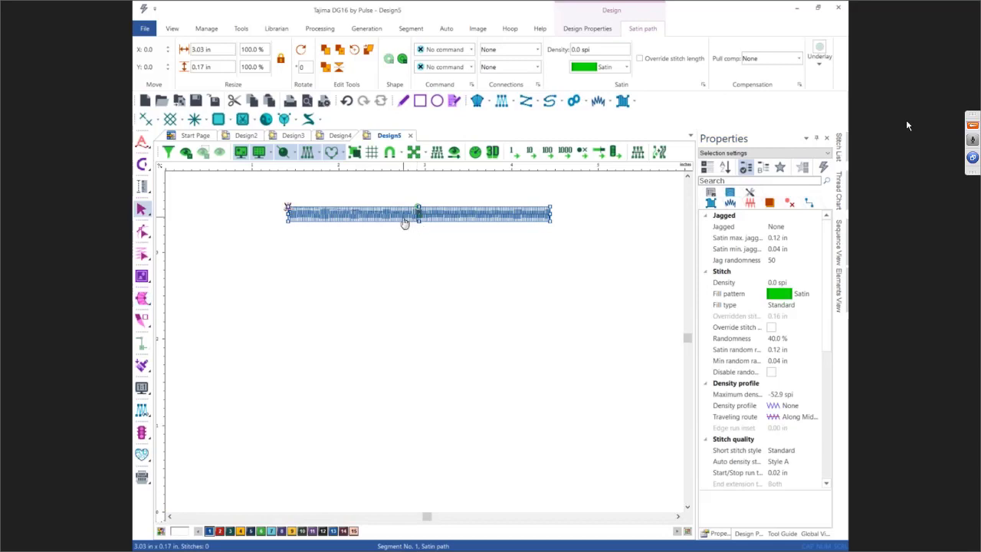
pyautogui.moveTo(363, 221); pyautogui.dragTo(551, 223)
pyautogui.moveTo(418, 205); pyautogui.dragTo(285, 201)
# - Apply a linear density profile to the satin bar, dense at the start point and opening toward the stop point
pyautogui.click(792, 406)
pyautogui.click(818, 406)
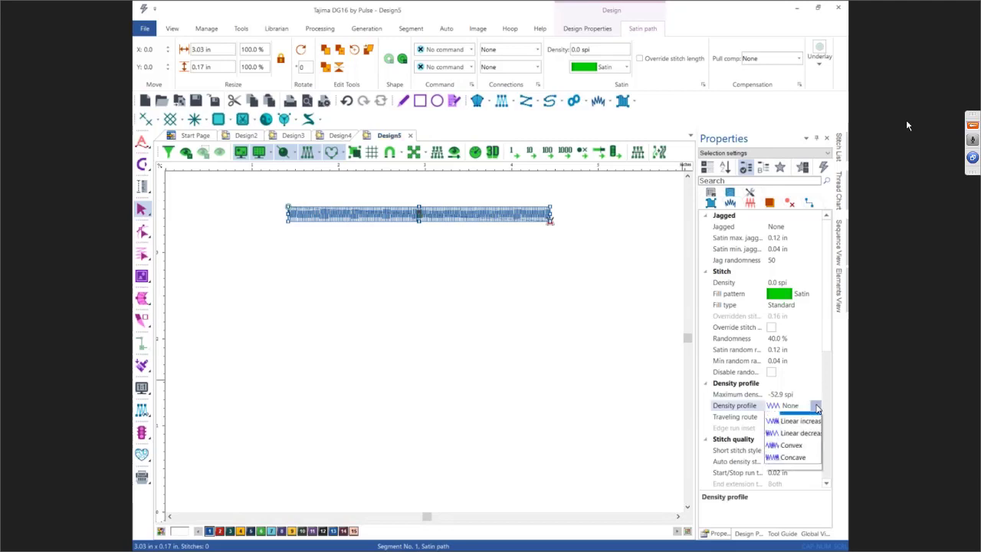
pyautogui.click(797, 429)
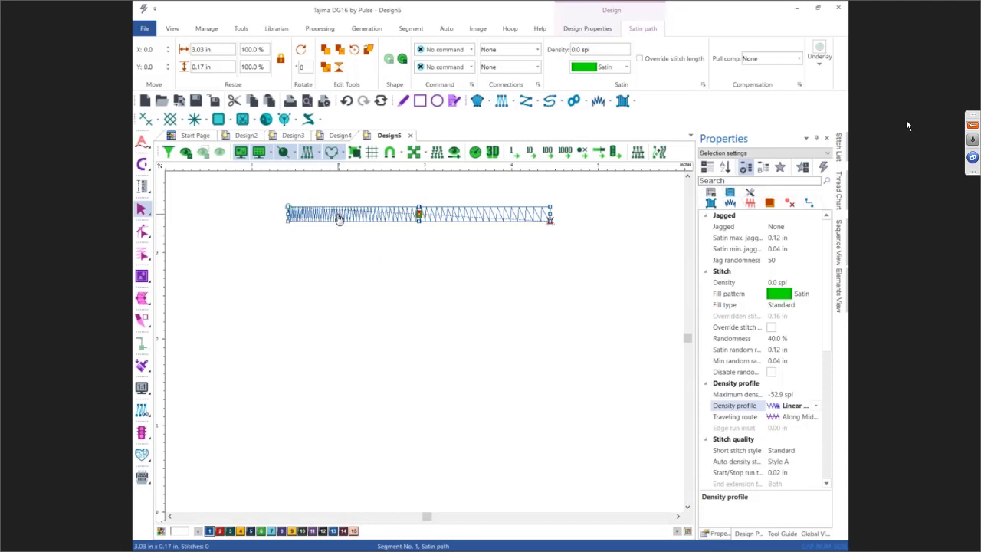
# - Start multiplying the satin bar and set the pattern to 1 across and 4 down
pyautogui.click(326, 52)
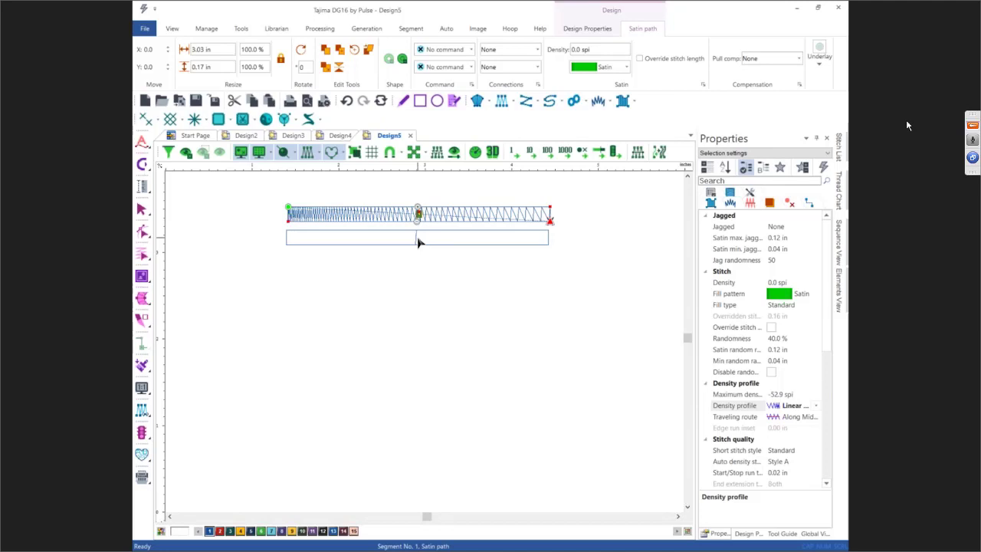
pyautogui.click(418, 242)
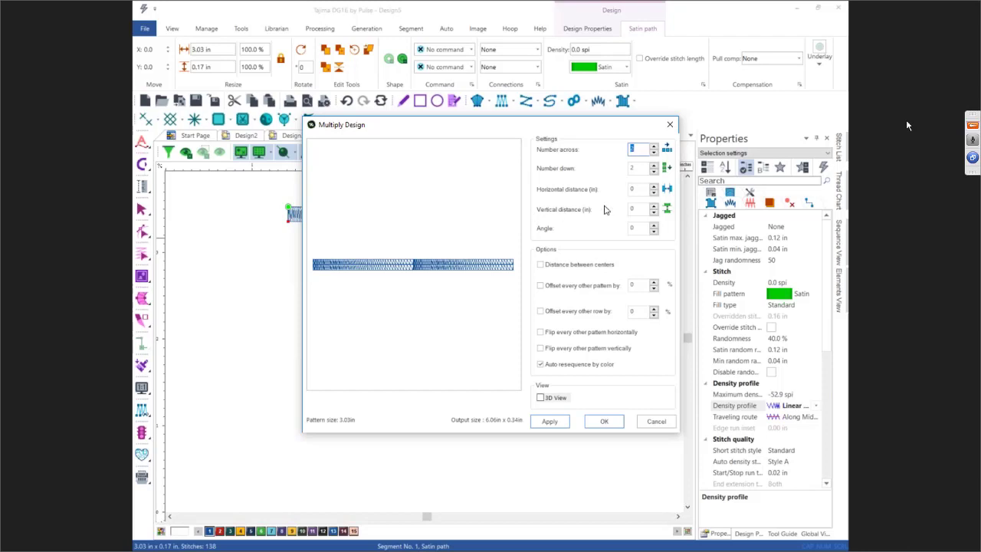
pyautogui.click(653, 172)
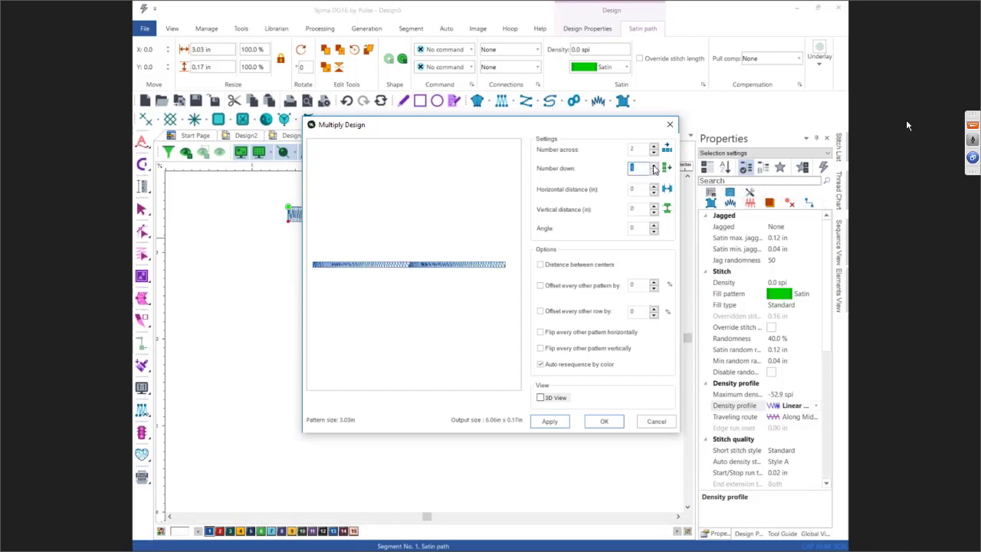
pyautogui.click(654, 166)
pyautogui.click(653, 166)
pyautogui.click(653, 166)
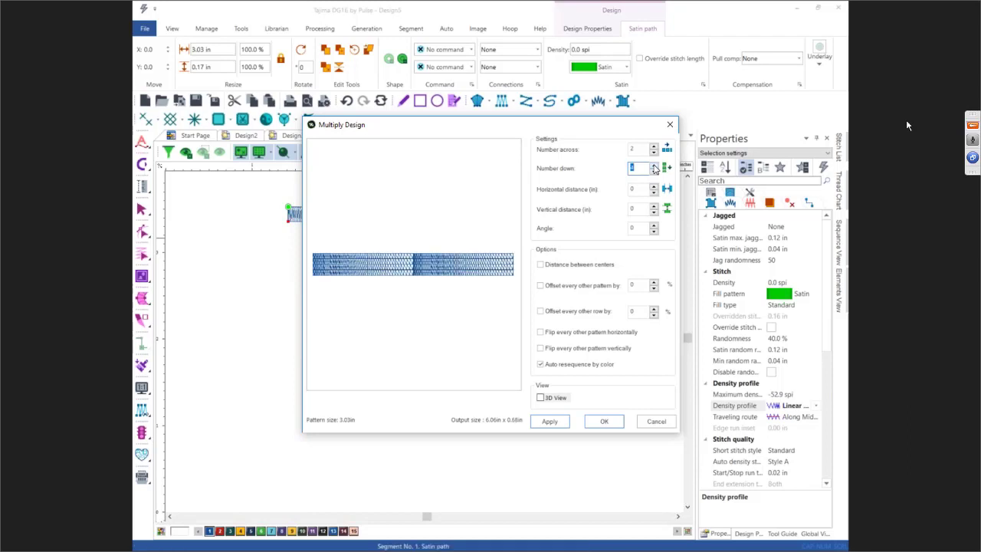
pyautogui.click(654, 154)
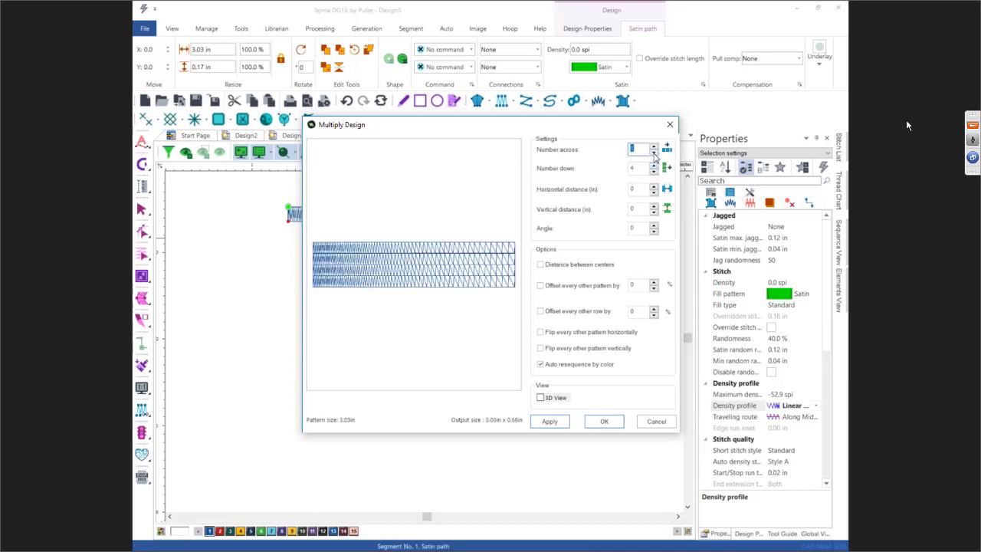
# - Set the vertical distance between the multiplied bars to 0.11 in and apply the multiplication
pyautogui.click(655, 207)
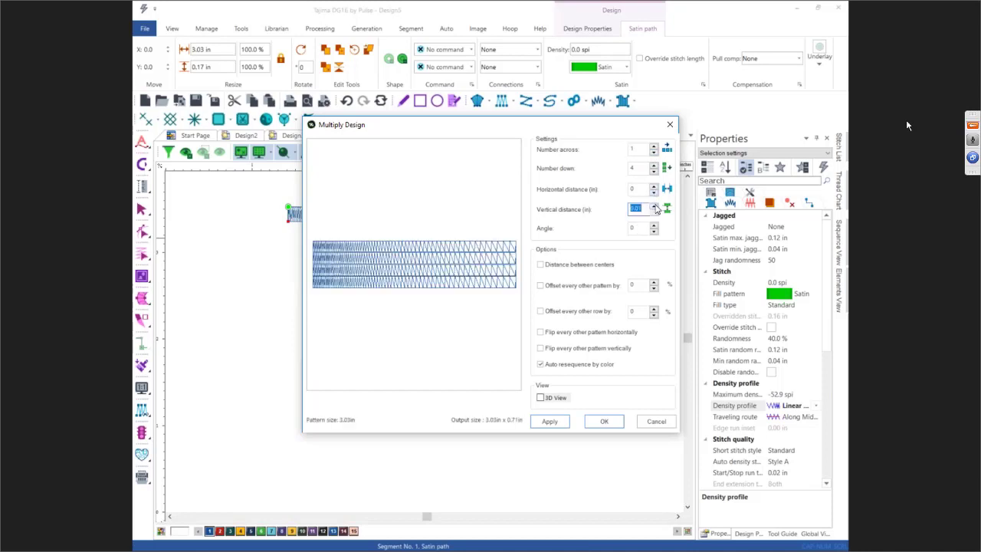
pyautogui.click(655, 207)
pyautogui.click(655, 207)
pyautogui.click(656, 207)
pyautogui.click(655, 207)
pyautogui.click(655, 207)
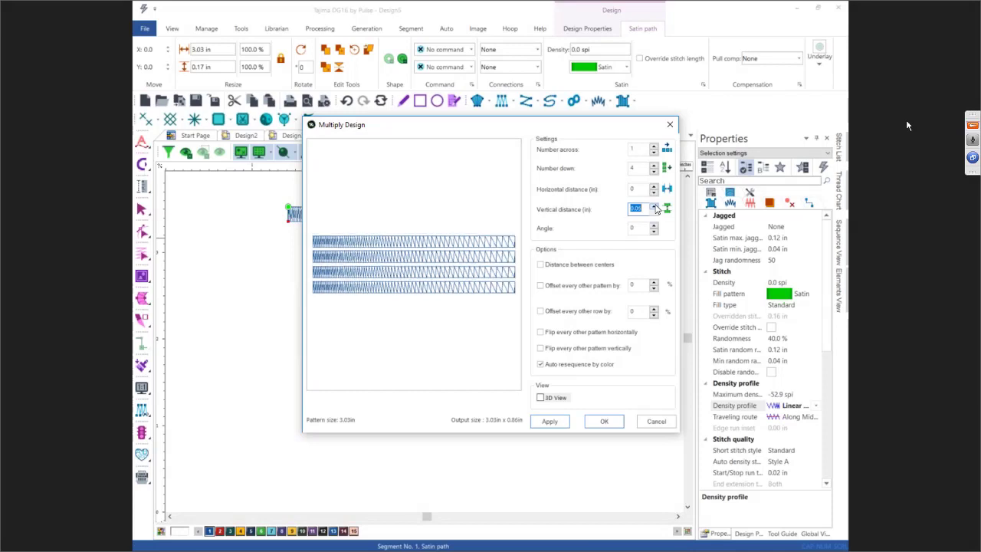
pyautogui.click(655, 207)
pyautogui.click(655, 207)
pyautogui.click(655, 207)
pyautogui.click(655, 207)
pyautogui.click(655, 207)
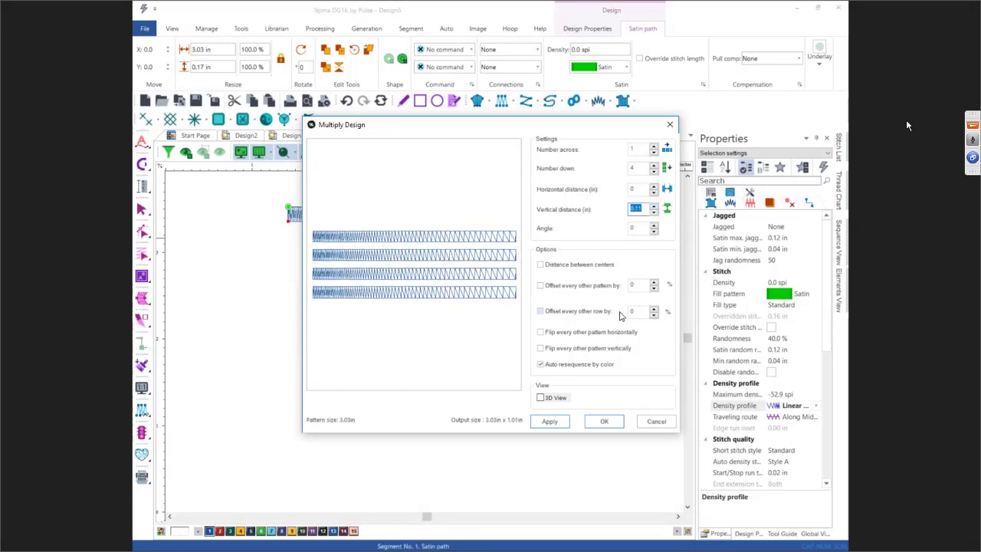
pyautogui.click(604, 421)
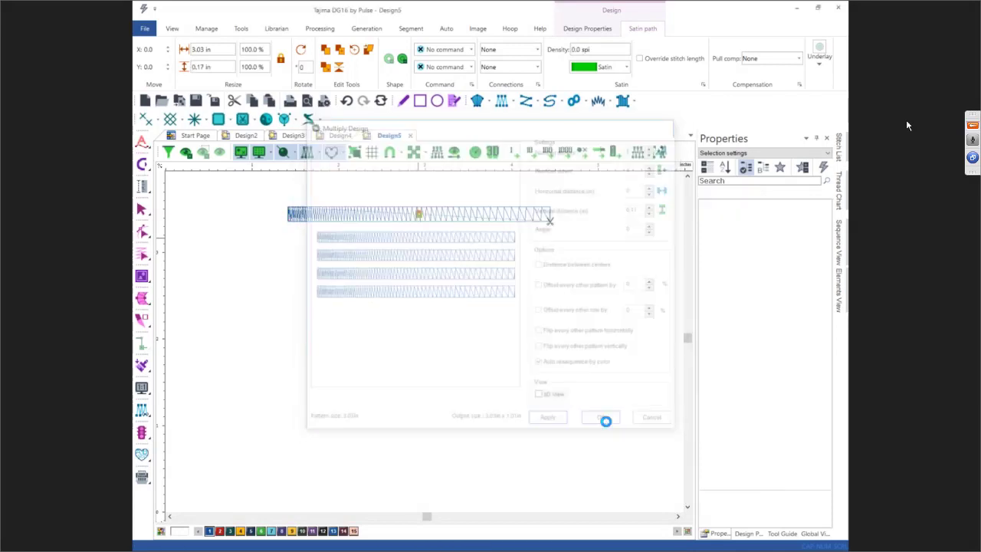
# - Ungroup the four multiplied satin bars so each one can be edited separately
pyautogui.moveTo(423, 277); pyautogui.dragTo(400, 233)
pyautogui.press('Escape')
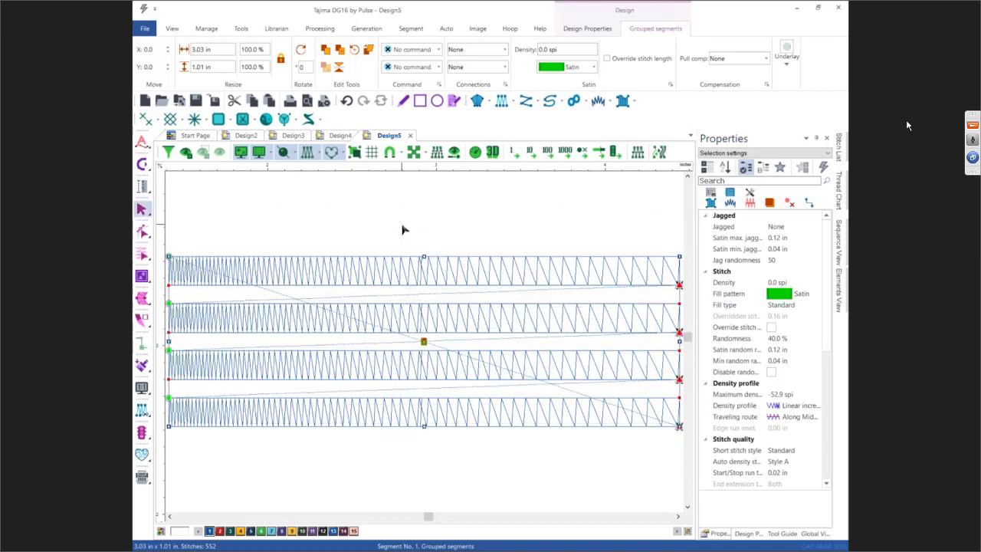
pyautogui.click(403, 230)
pyautogui.click(438, 306)
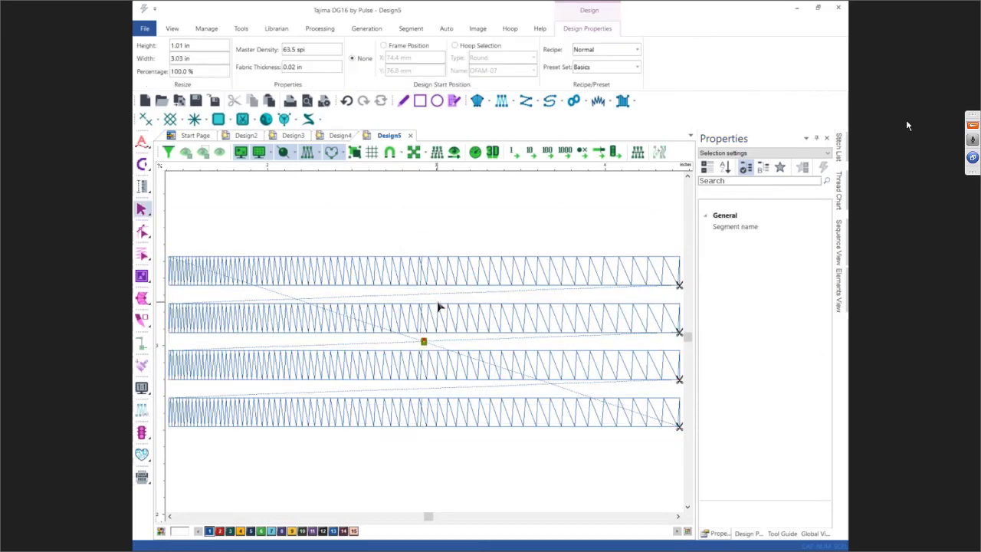
pyautogui.click(511, 245)
pyautogui.click(511, 255)
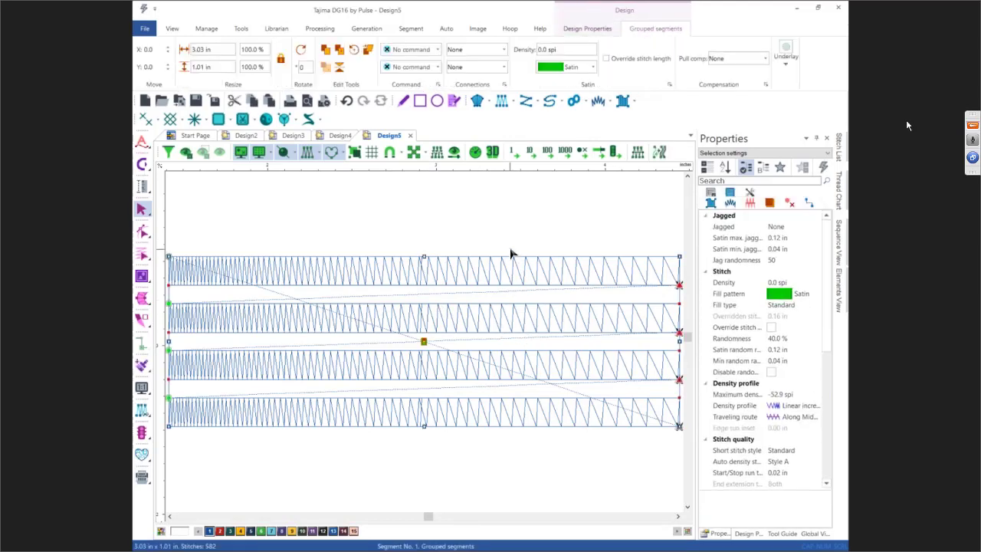
pyautogui.click(410, 28)
pyautogui.click(244, 59)
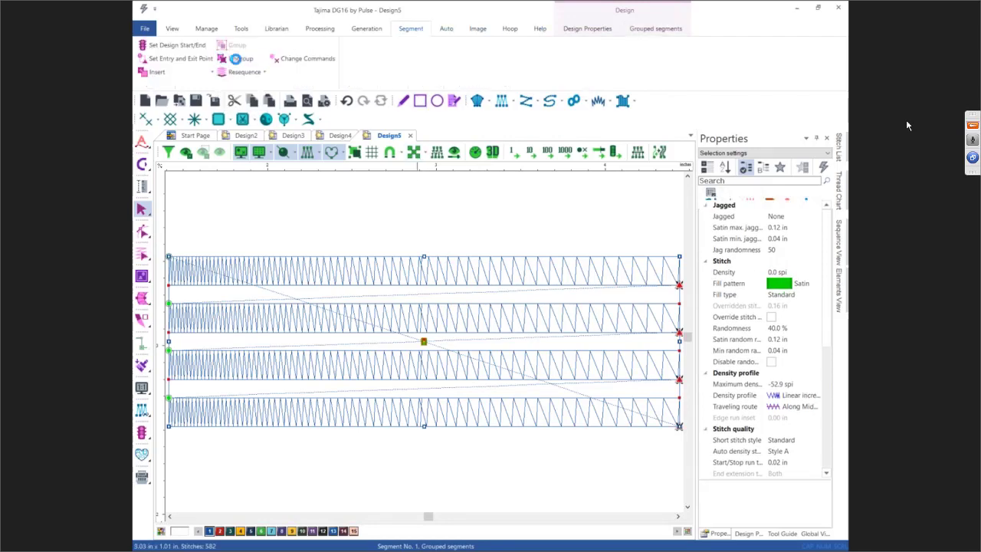
pyautogui.click(299, 191)
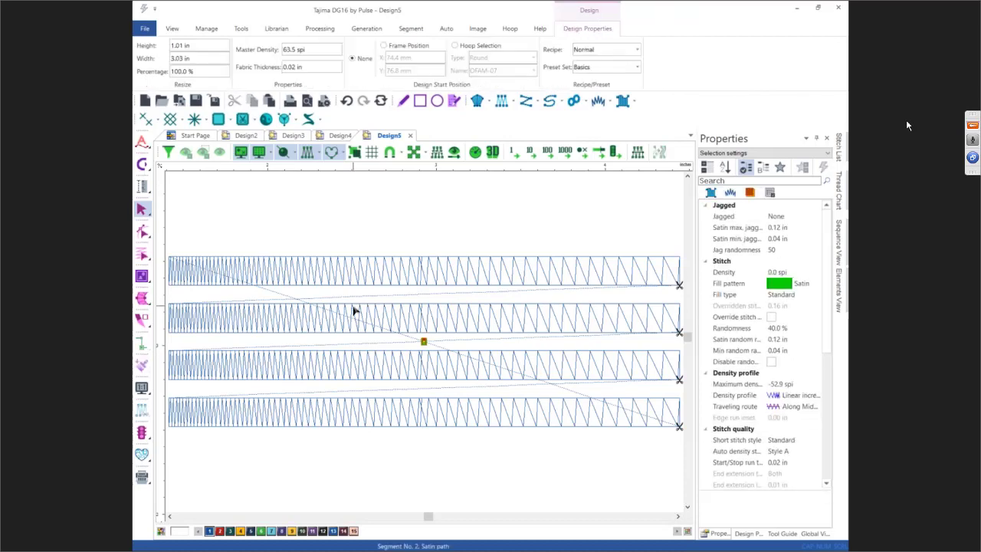
# - Set the density profile of the second satin bar from the top to Linear decreasing
pyautogui.click(354, 310)
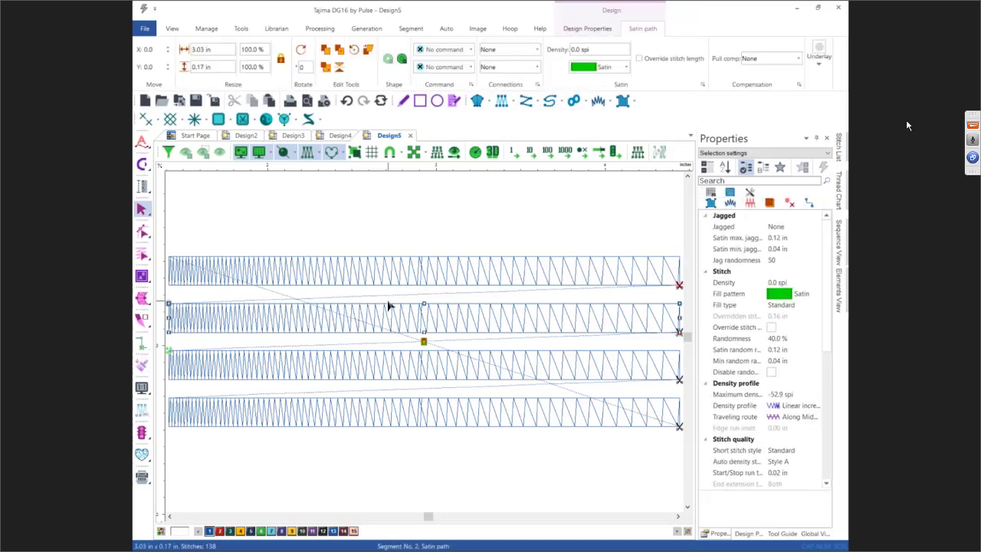
pyautogui.click(807, 407)
pyautogui.click(816, 408)
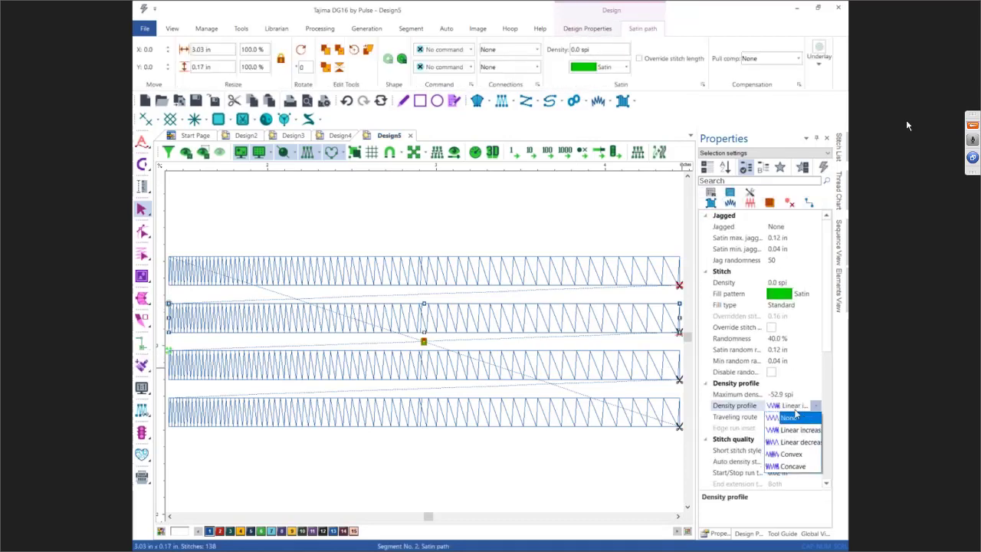
pyautogui.click(794, 442)
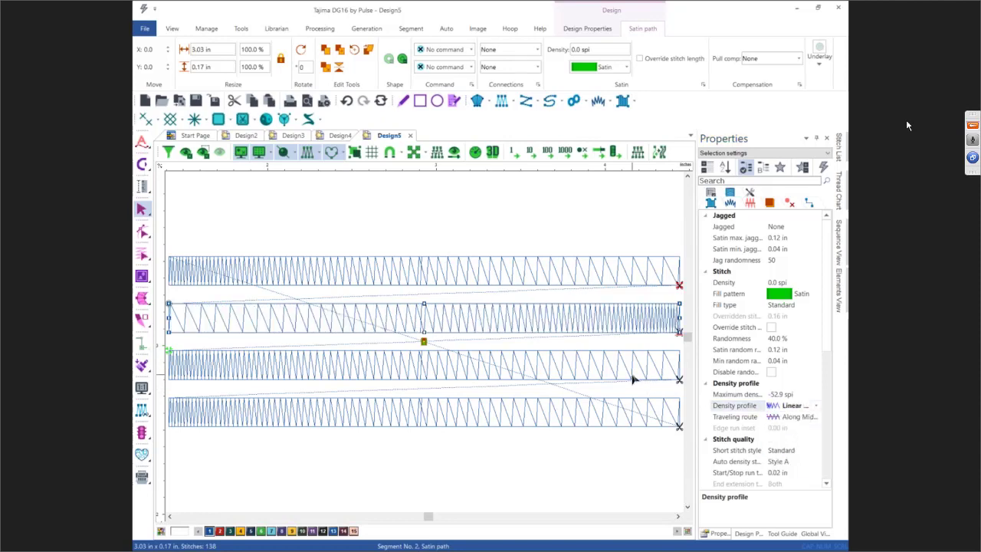
# - Set the density profile of the third satin bar from the top to Convex
pyautogui.click(633, 379)
pyautogui.click(653, 383)
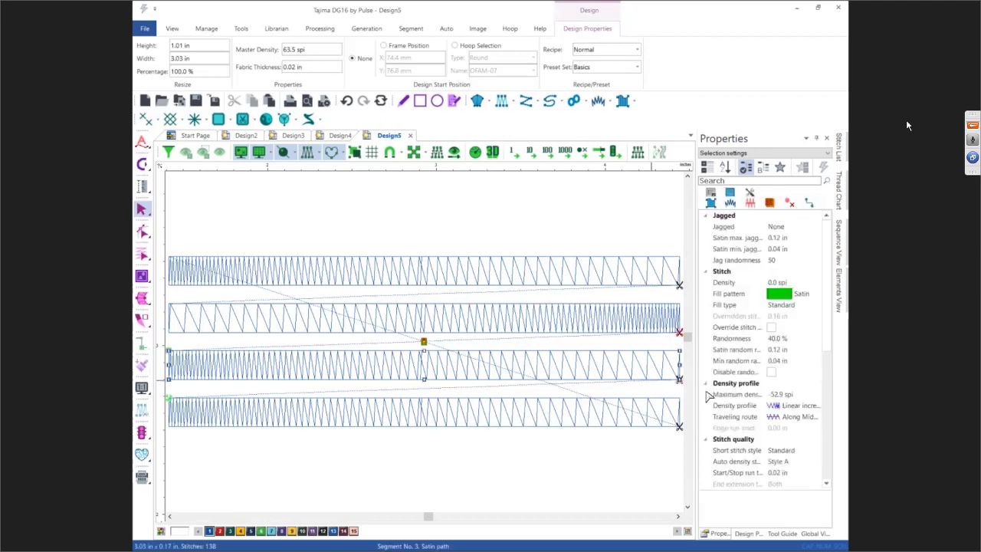
pyautogui.click(797, 405)
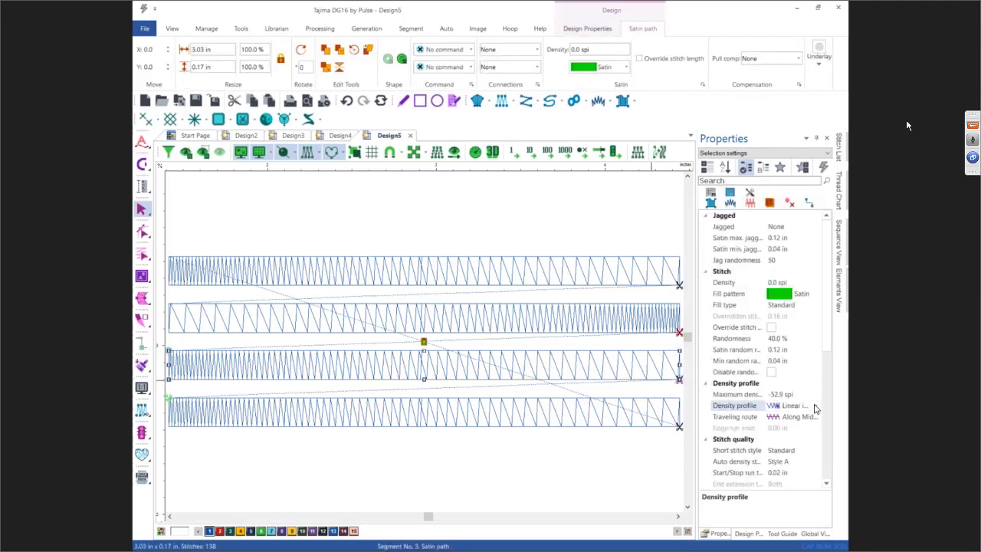
pyautogui.click(815, 406)
pyautogui.click(793, 455)
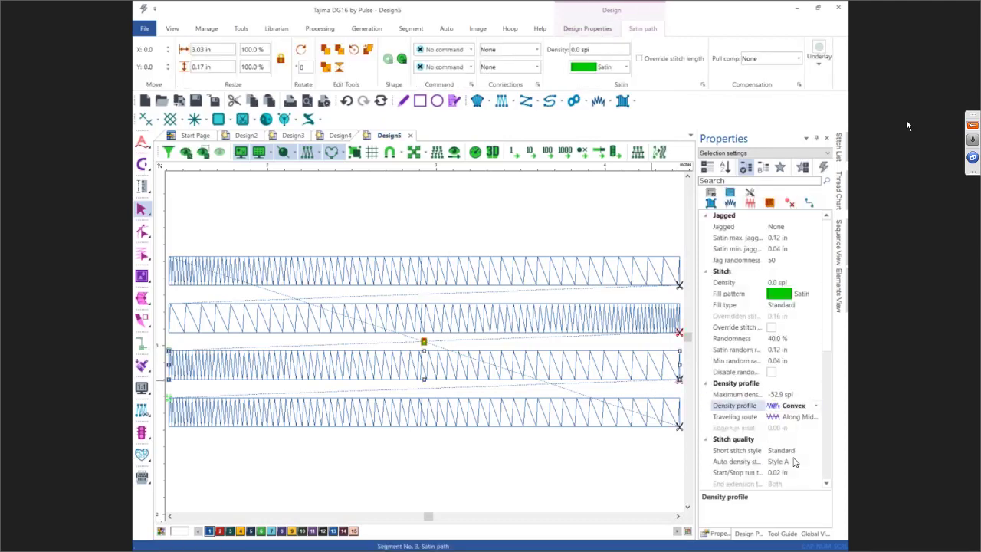
# - Set the density profile of the fourth, lowest satin bar to Convex and deselect it
pyautogui.click(594, 429)
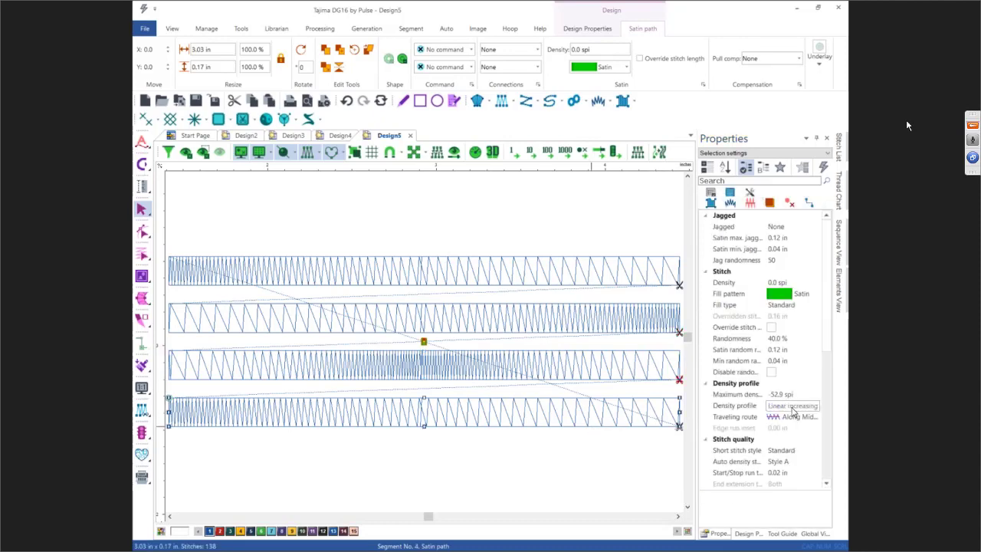
pyautogui.click(793, 406)
pyautogui.click(815, 405)
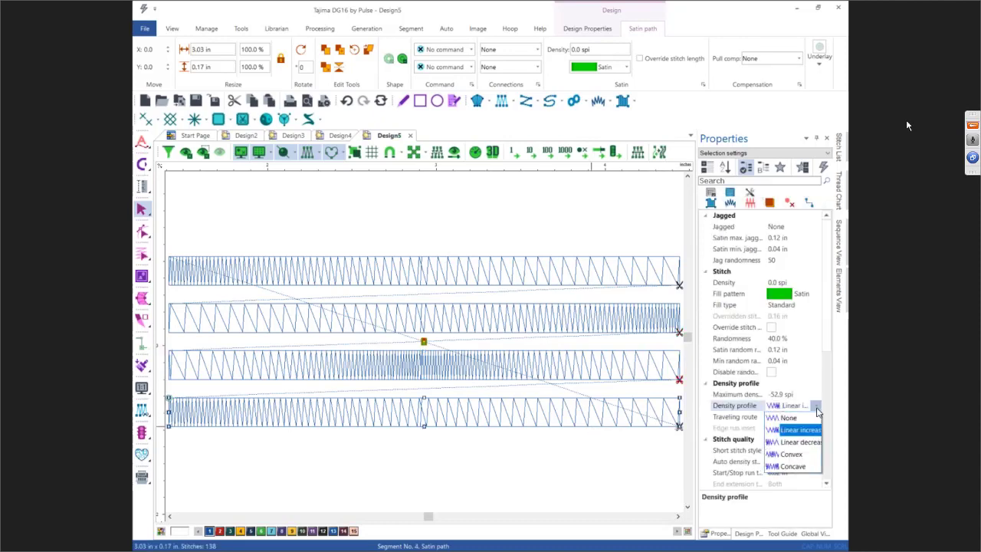
pyautogui.click(792, 455)
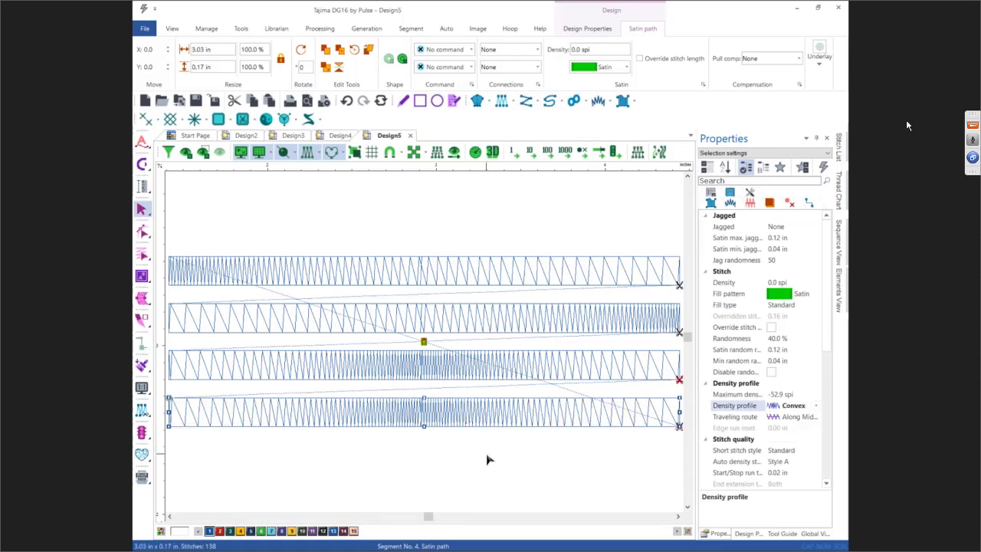
pyautogui.click(487, 459)
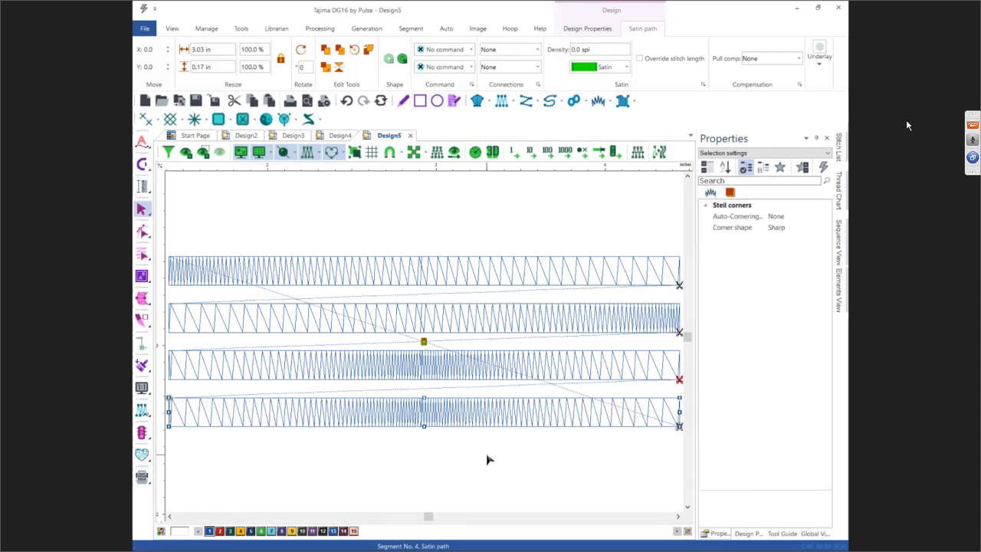
# - Show the stitches in 3D and move all four satin bars together up and to the left, clearing space beside them
pyautogui.click(490, 160)
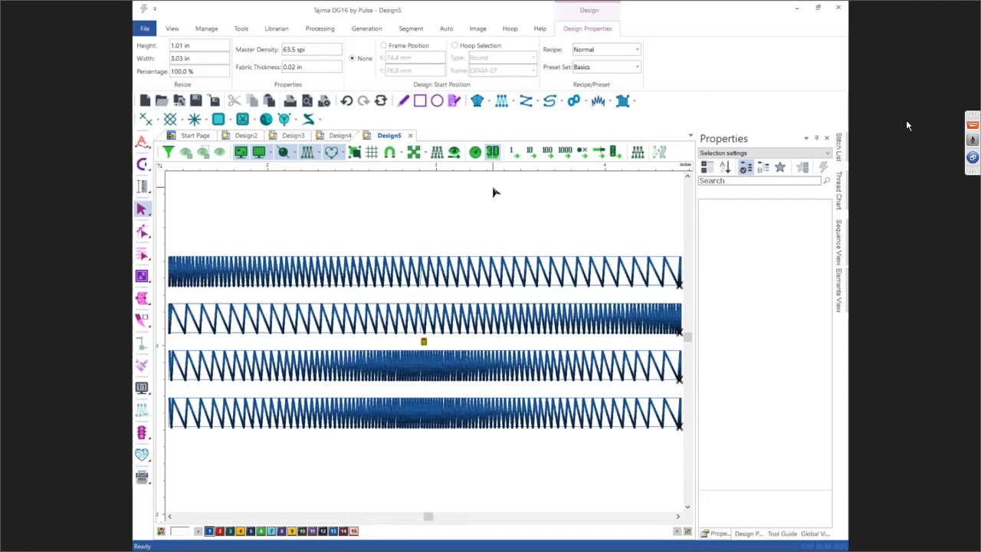
pyautogui.press('-')
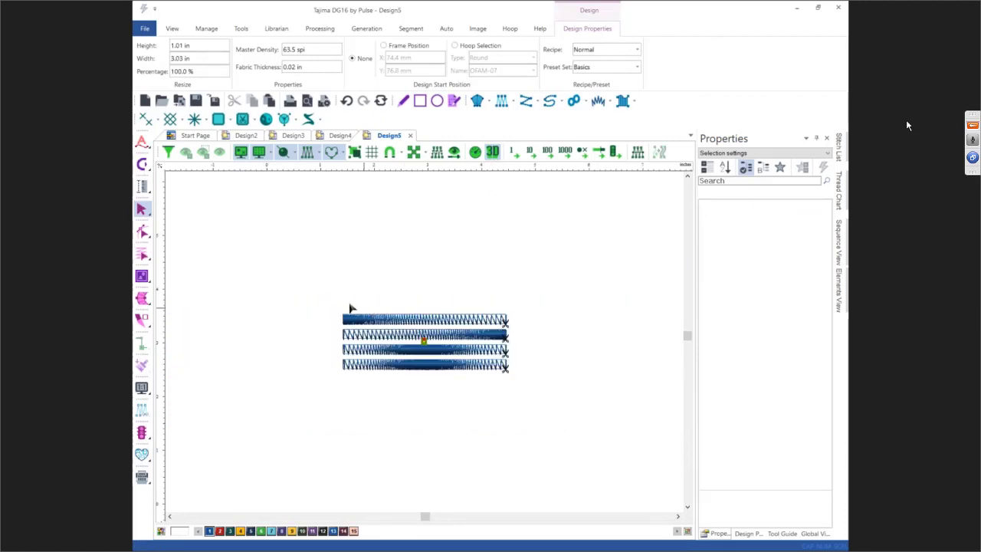
pyautogui.moveTo(322, 292); pyautogui.dragTo(532, 396)
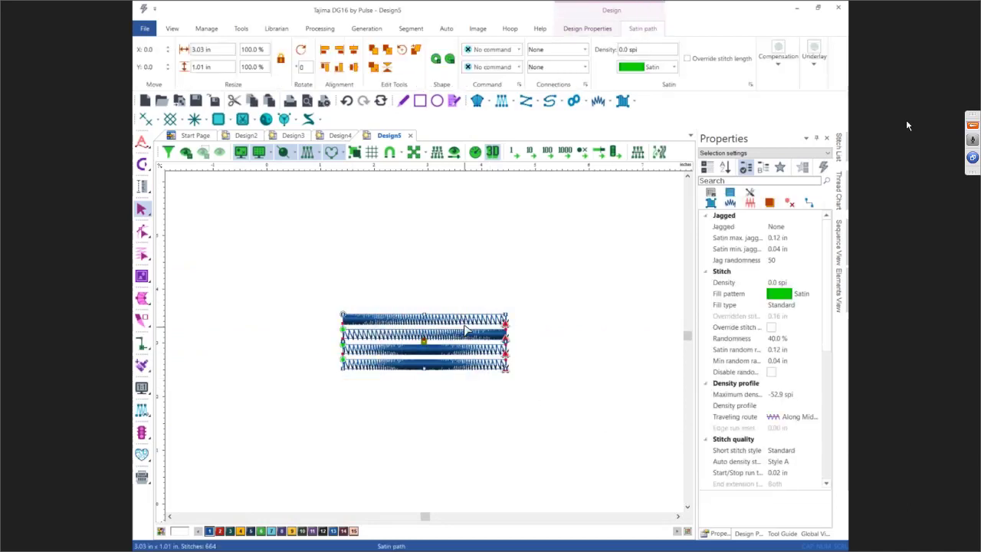
pyautogui.moveTo(465, 329); pyautogui.dragTo(319, 220)
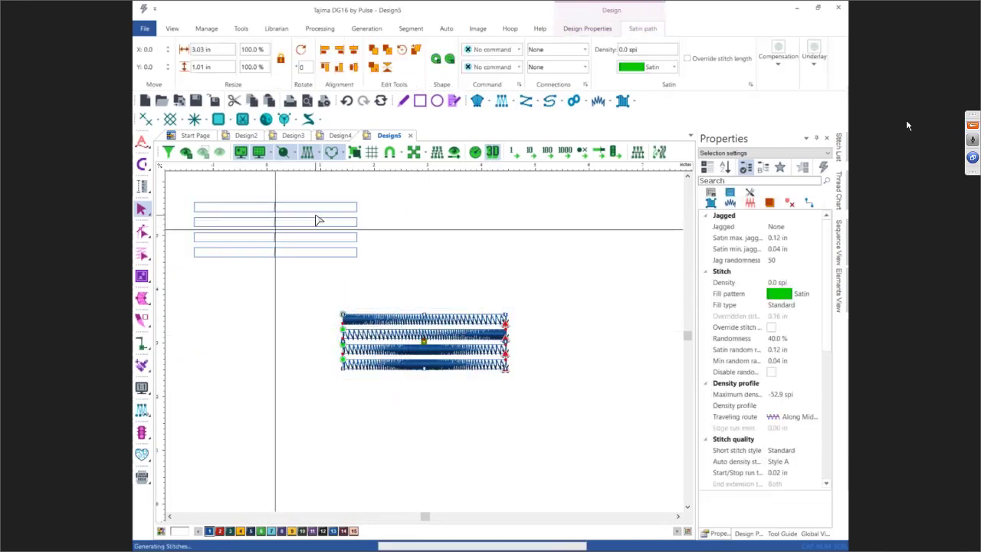
pyautogui.click(481, 195)
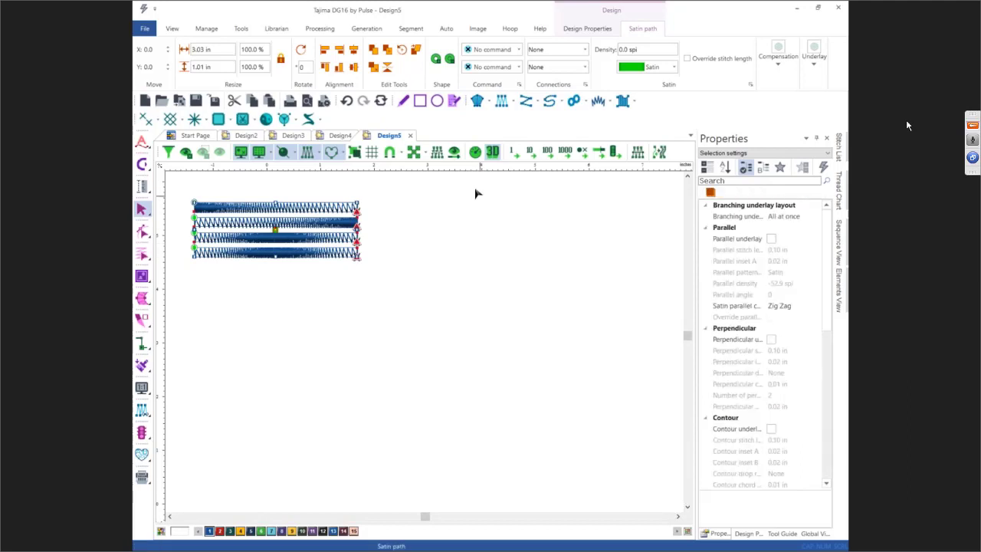
# - Draw an artwork ellipse about 2.89 in wide and 2.72 in high beside the bars and convert it to complex fill
pyautogui.click(436, 100)
pyautogui.moveTo(442, 221); pyautogui.dragTo(599, 368)
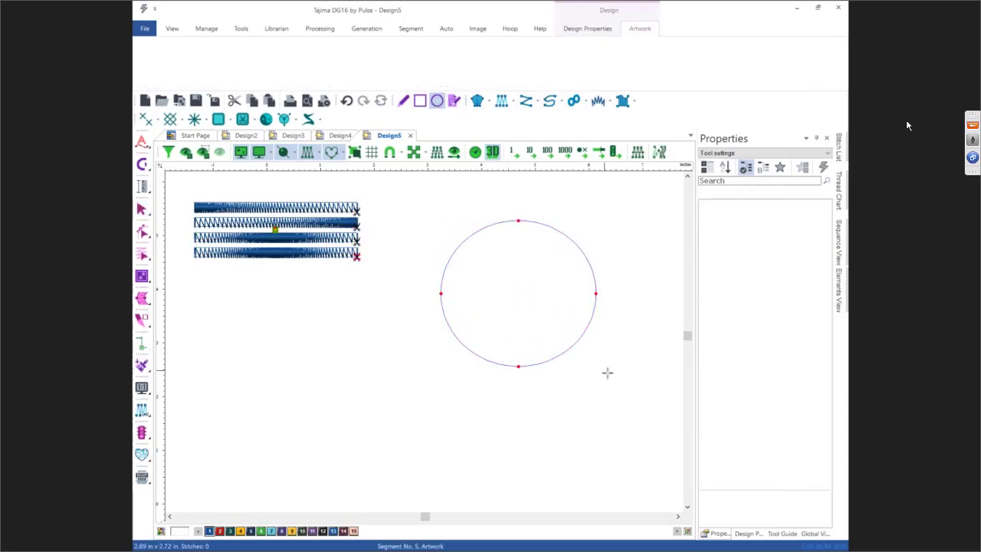
pyautogui.press('Escape')
pyautogui.rightClick(607, 367)
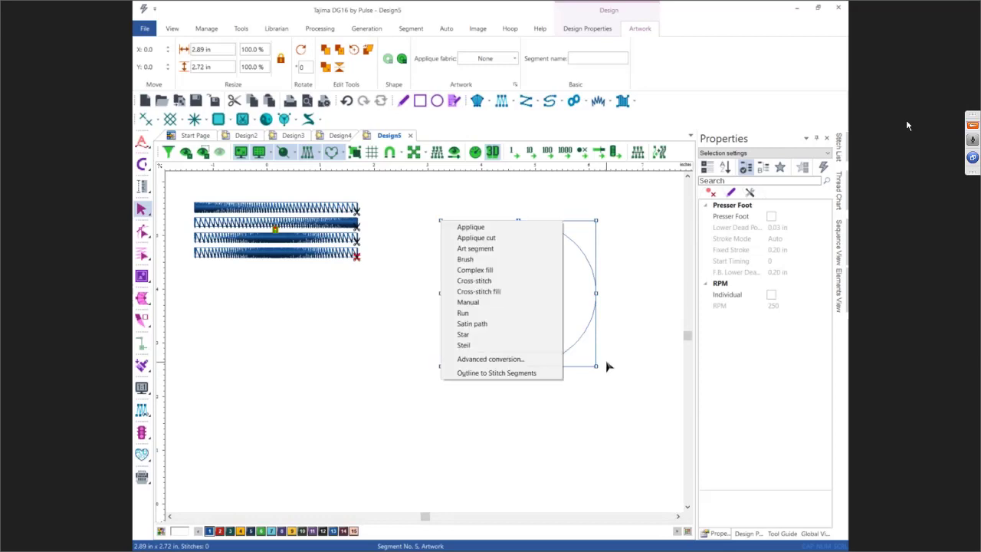
pyautogui.click(477, 270)
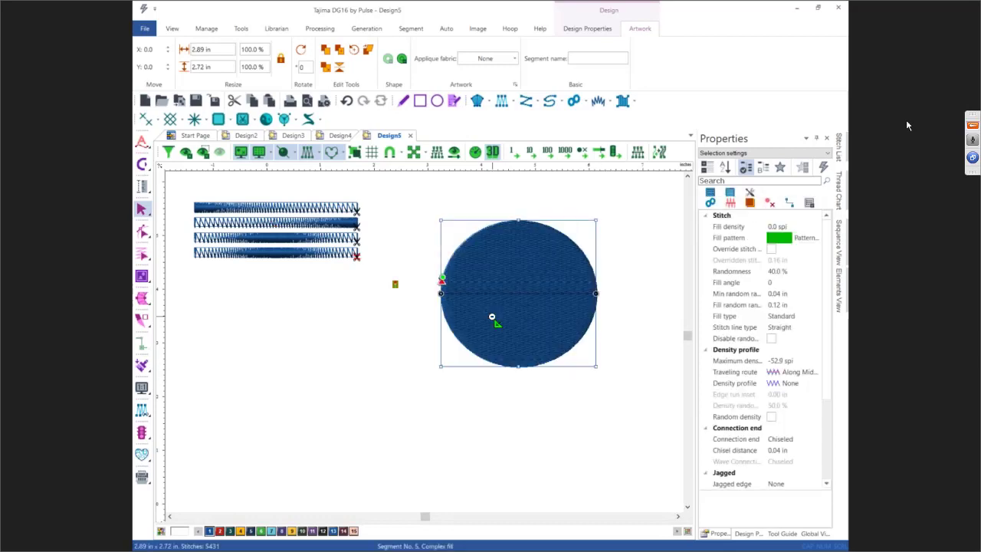
# - Place the fill's start point on the circle's upper-left edge and its stop point on the lower-right edge
pyautogui.click(486, 227)
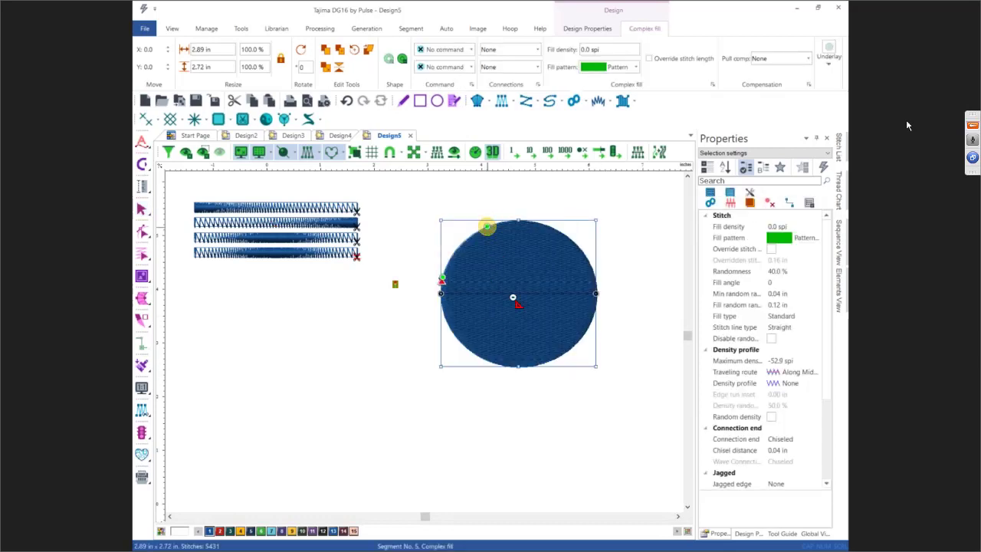
pyautogui.click(558, 366)
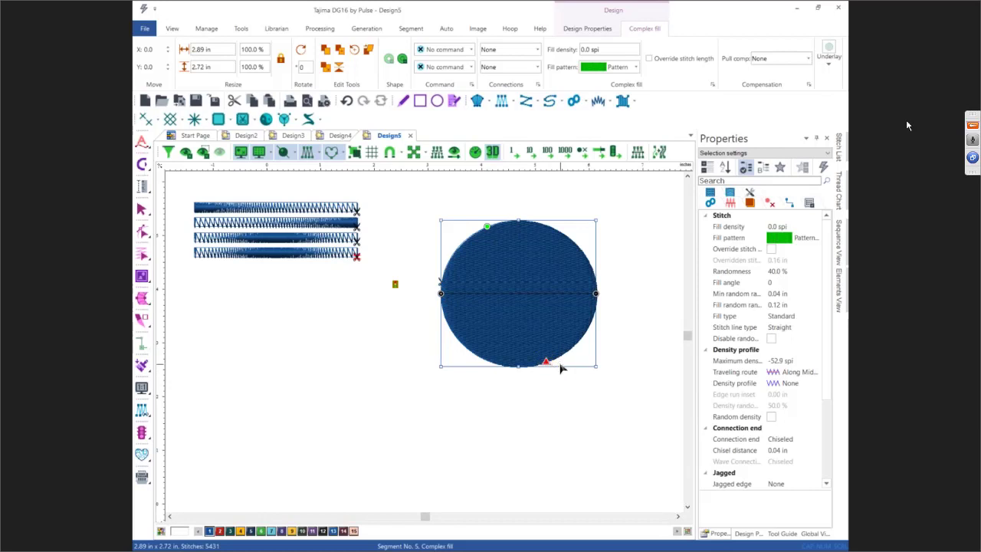
pyautogui.press('Return')
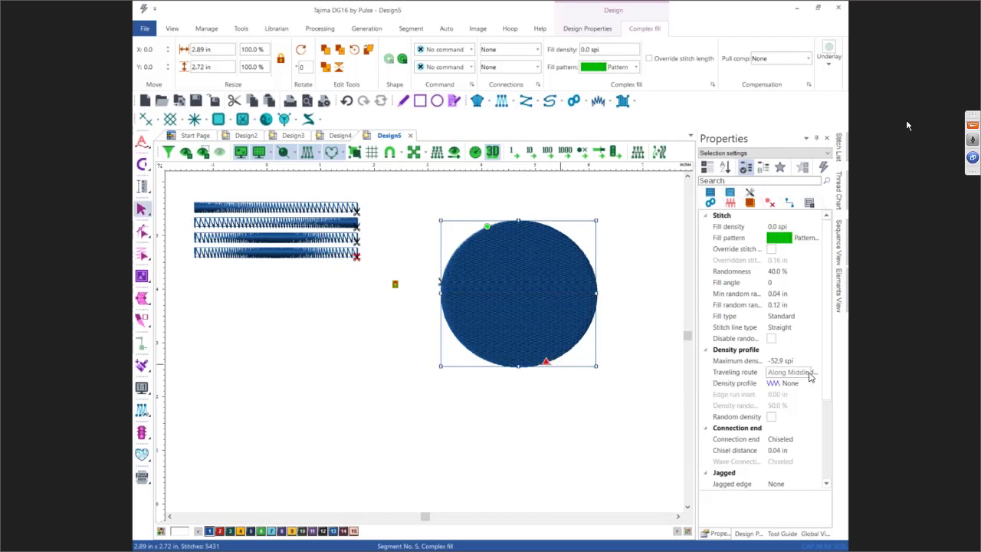
# - Set the density profile of the circular complex fill to Convex and deselect it to inspect the stitches
pyautogui.click(810, 373)
pyautogui.click(812, 383)
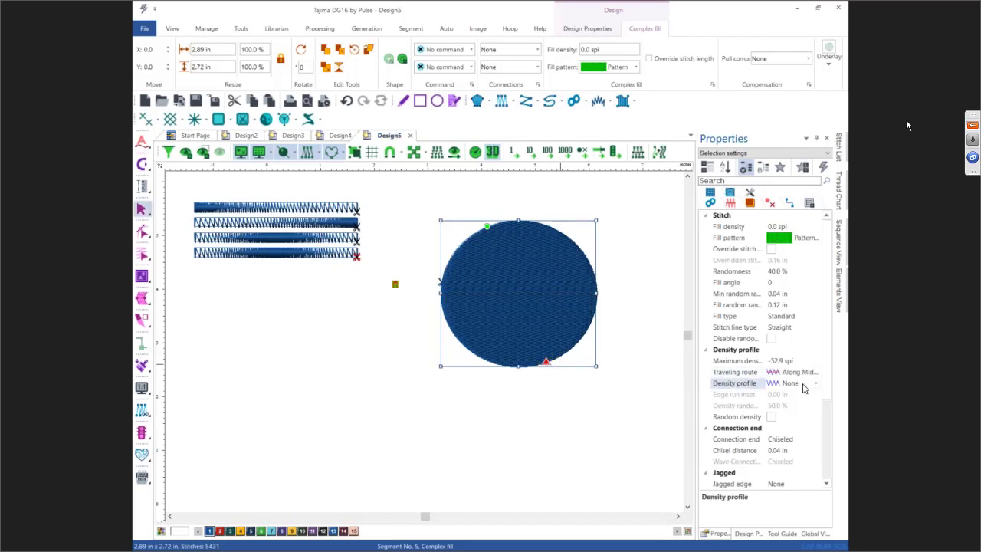
pyautogui.click(815, 383)
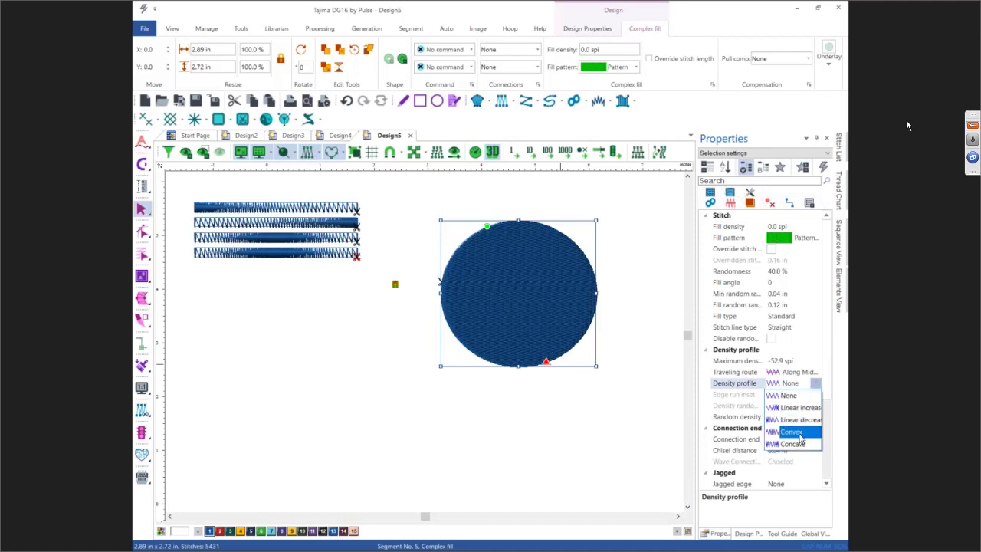
pyautogui.click(800, 433)
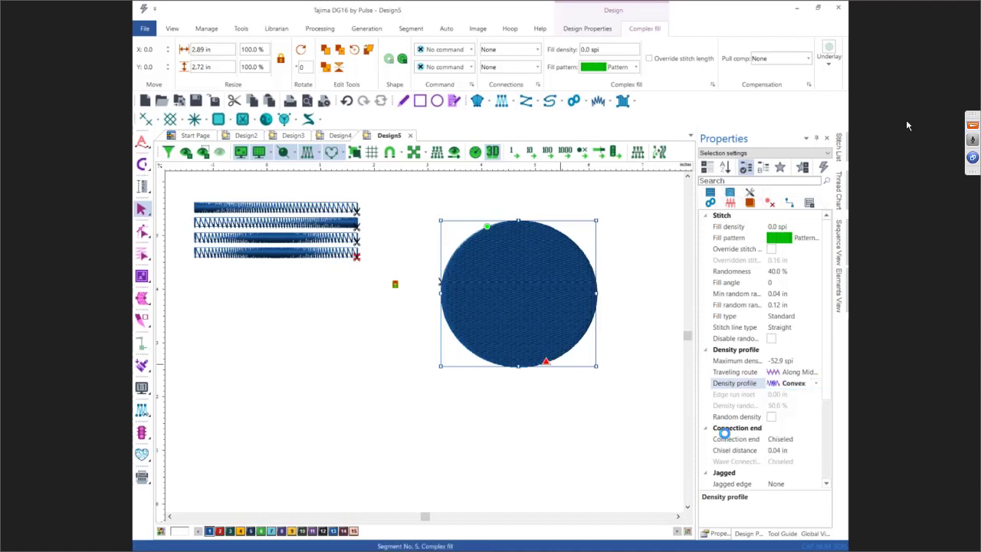
pyautogui.click(495, 426)
pyautogui.scroll(3, 515, 227)
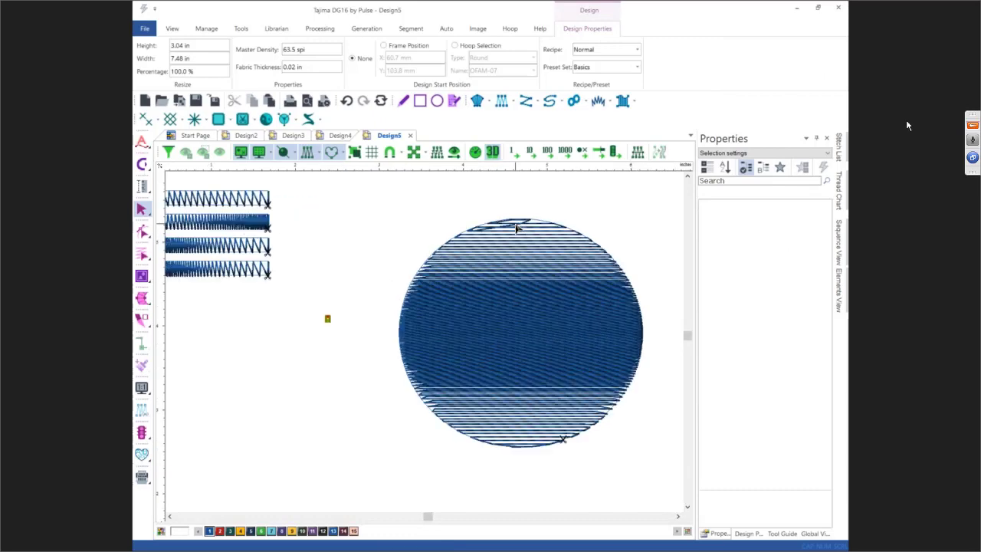
pyautogui.scroll(-2, 539, 223)
# - Change the circle fill's traveling route to Along Edge and deselect it
pyautogui.click(539, 223)
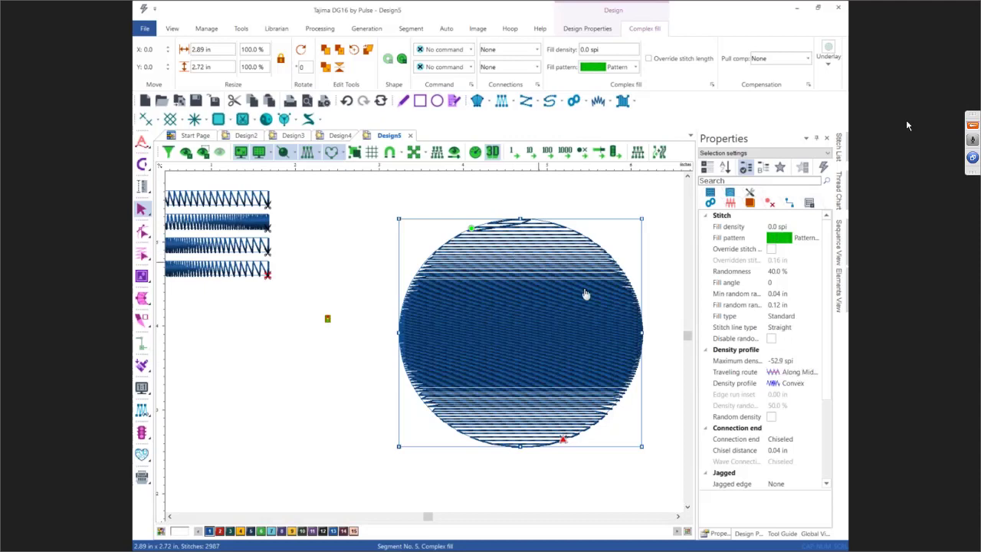
pyautogui.click(801, 374)
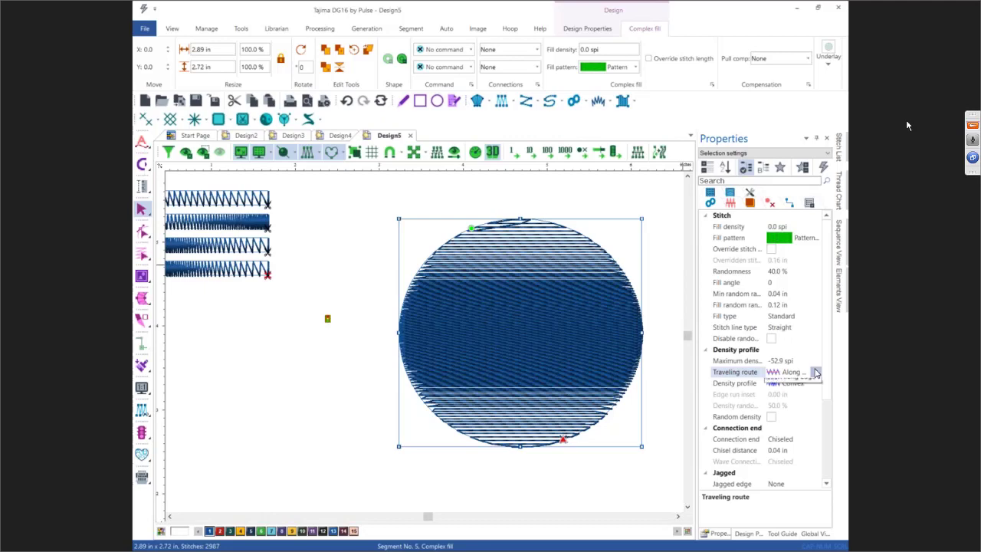
pyautogui.click(815, 372)
pyautogui.click(797, 395)
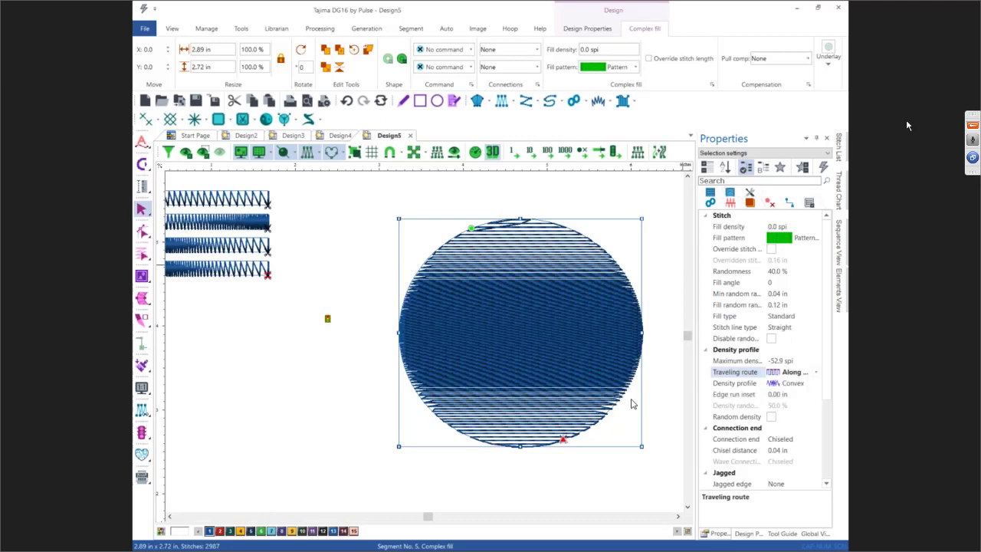
pyautogui.click(249, 357)
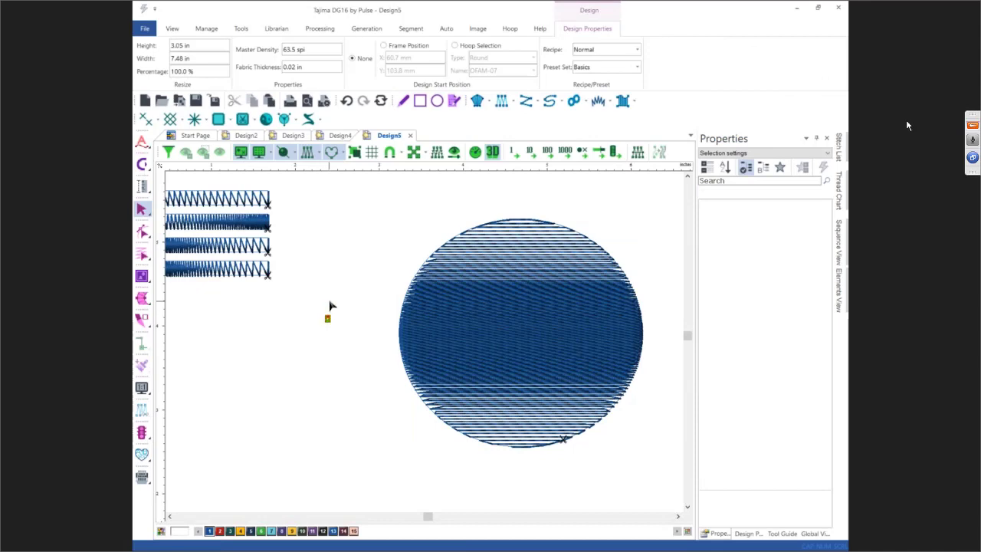
pyautogui.scroll(-1, 329, 305)
pyautogui.scroll(2, 398, 300)
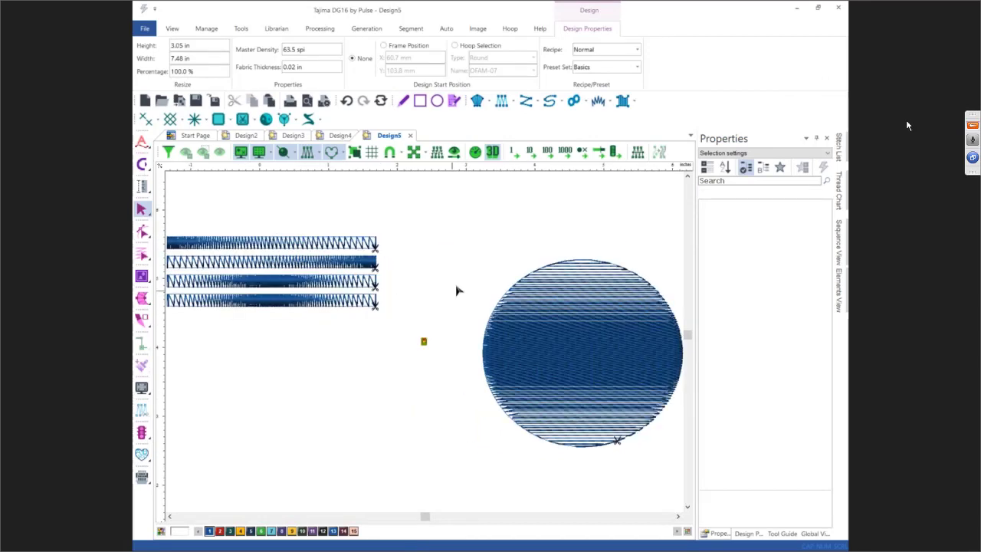
# - Move the convex-profile circle up and to the left, closer to the satin bars, and deselect it
pyautogui.moveTo(482, 262); pyautogui.dragTo(684, 456)
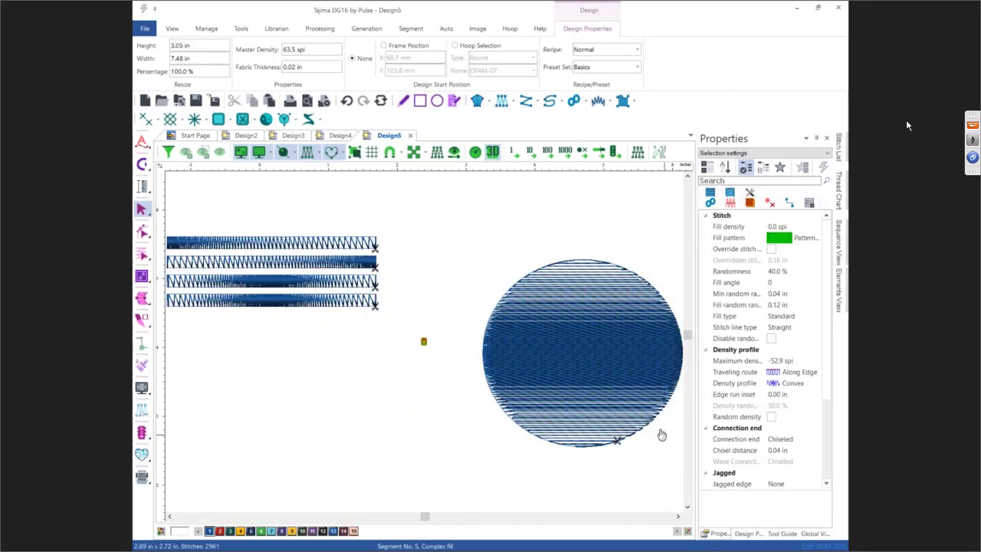
pyautogui.moveTo(621, 373); pyautogui.dragTo(587, 298)
pyautogui.click(360, 465)
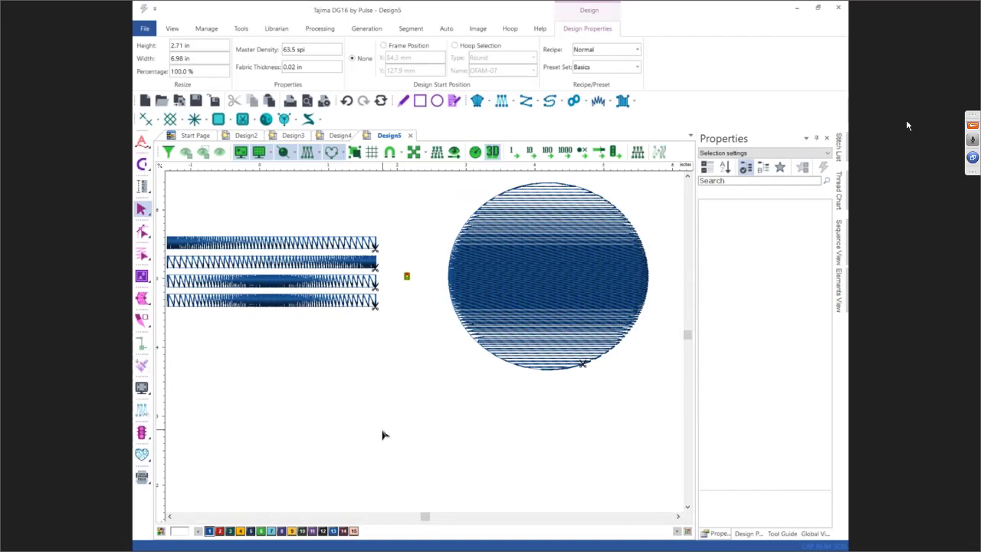
# - Draw a second artwork ellipse about 2.67 in wide and 2.38 in high below the bars and convert it to complex fill
pyautogui.click(169, 516)
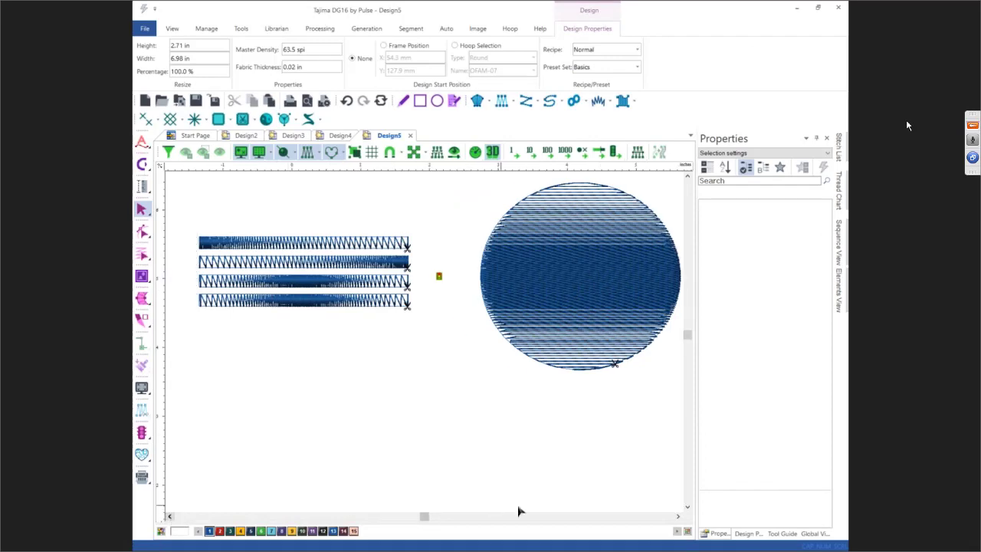
pyautogui.click(689, 509)
pyautogui.click(689, 509)
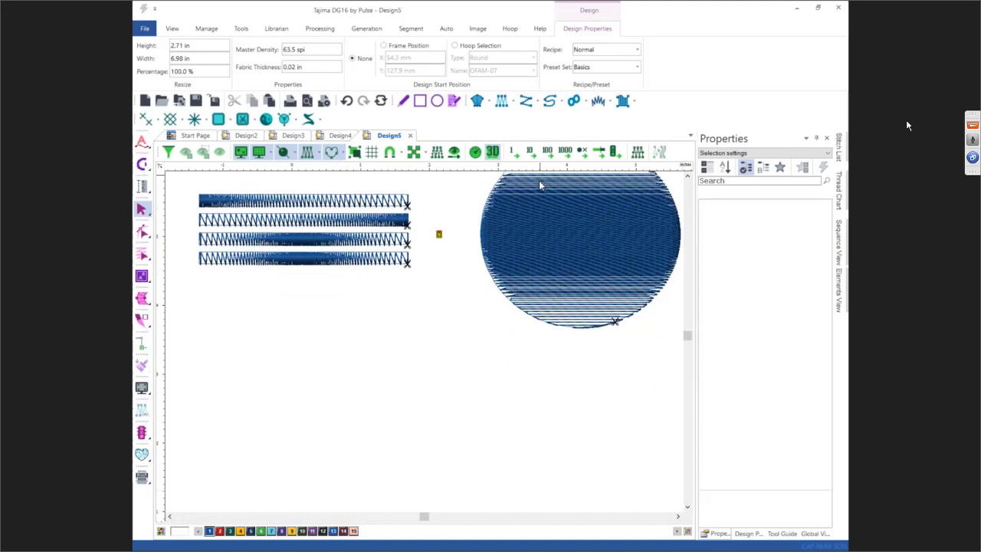
pyautogui.click(437, 100)
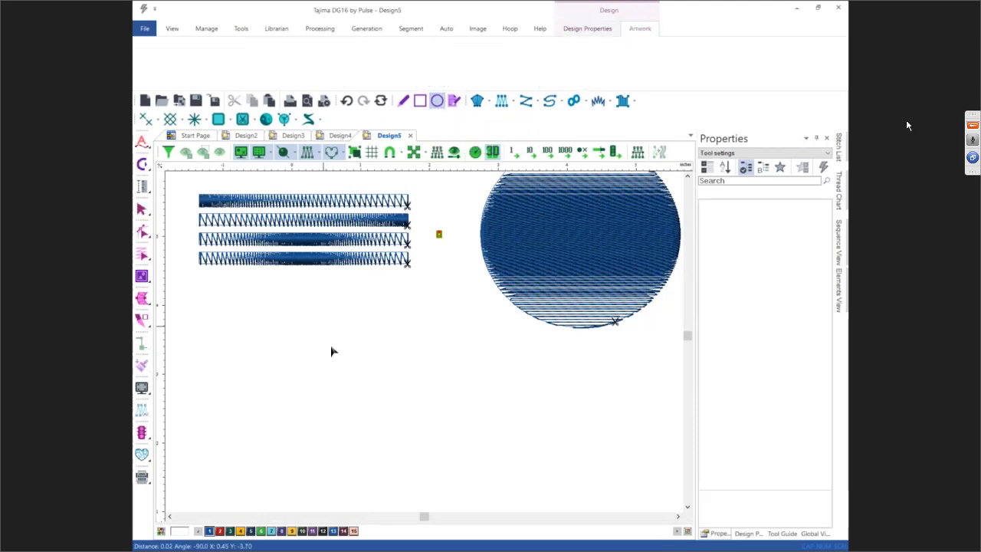
pyautogui.moveTo(323, 324); pyautogui.dragTo(507, 489)
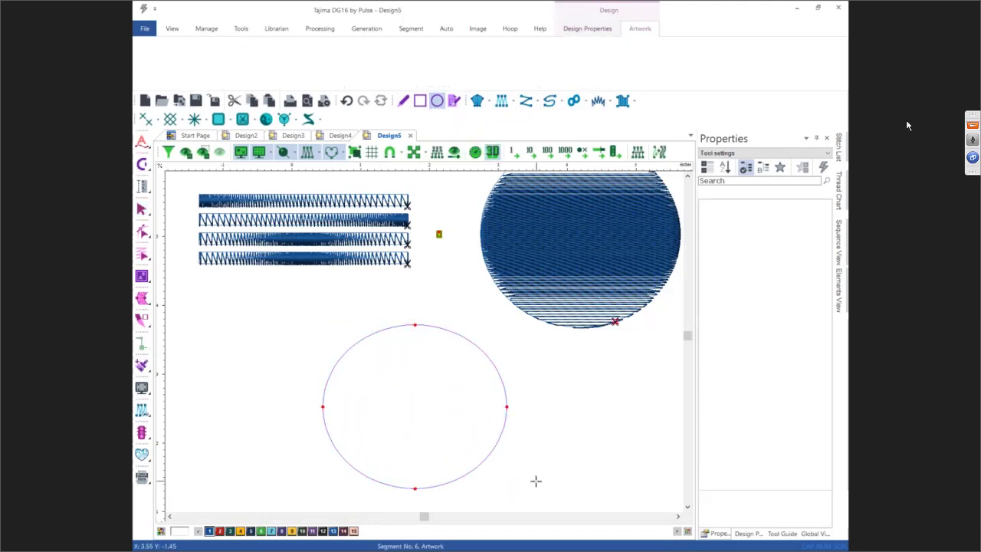
pyautogui.press('Escape')
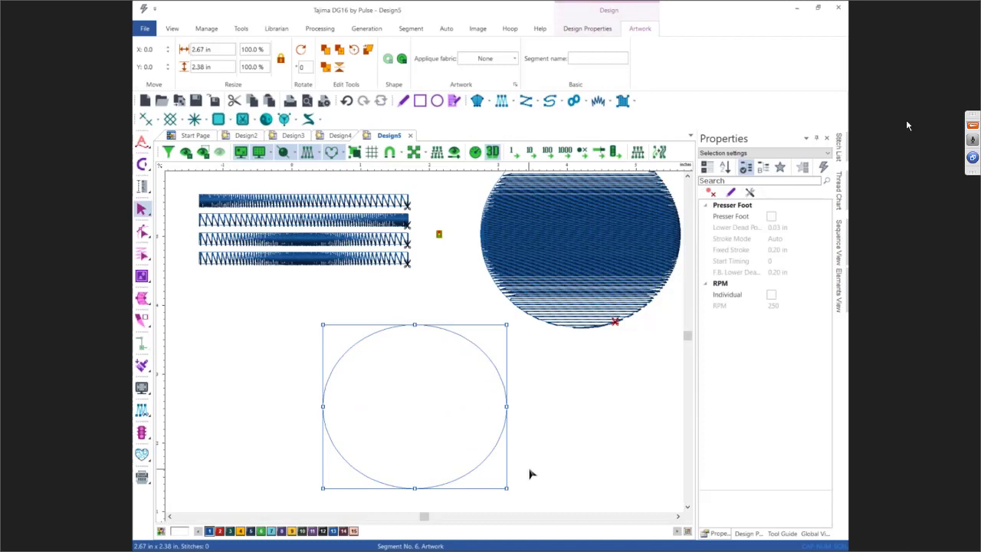
pyautogui.rightClick(530, 470)
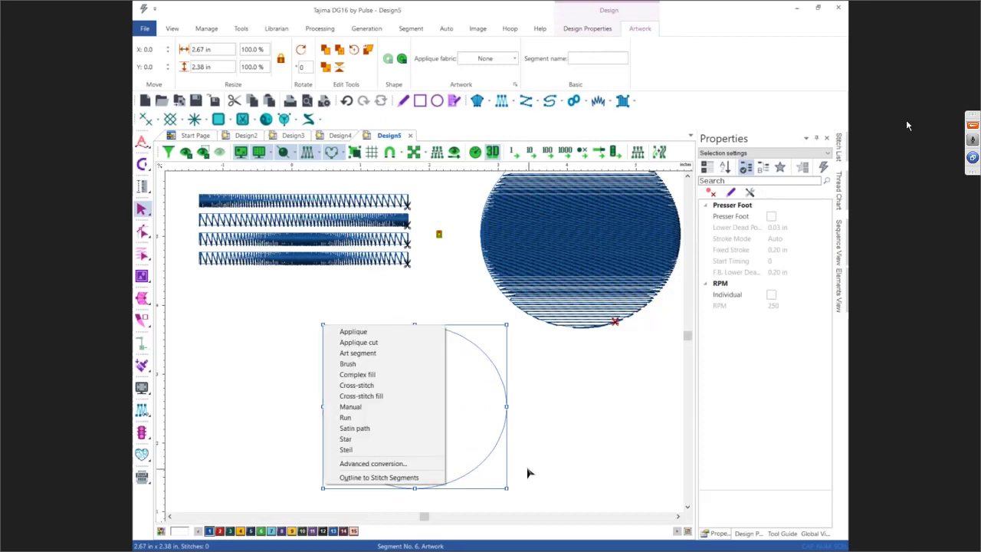
pyautogui.click(367, 375)
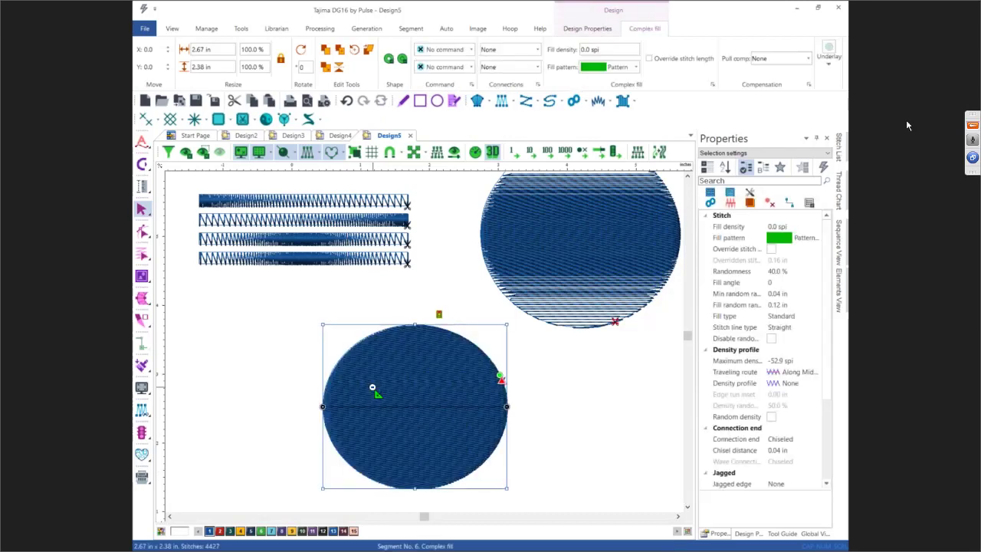
# - Place the new fill's start point on its upper-left edge and its stop point on the bottom edge
pyautogui.click(372, 335)
pyautogui.click(429, 487)
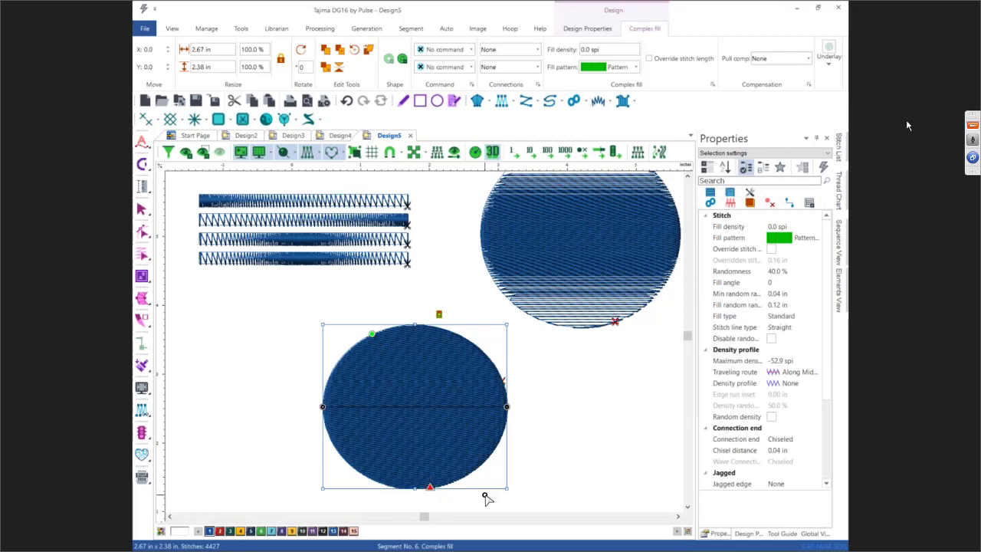
pyautogui.press('Return')
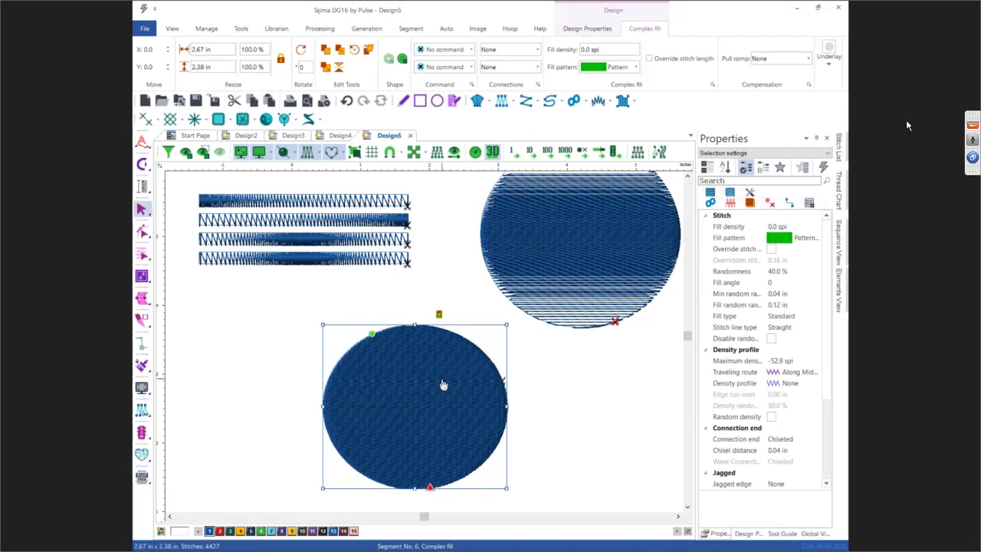
# - Apply an Auto Color Blend to the lower circle with Linear increasing on thread 1 and Linear decreasing on thread 2, then deselect it
pyautogui.rightClick(442, 386)
pyautogui.moveTo(498, 156)
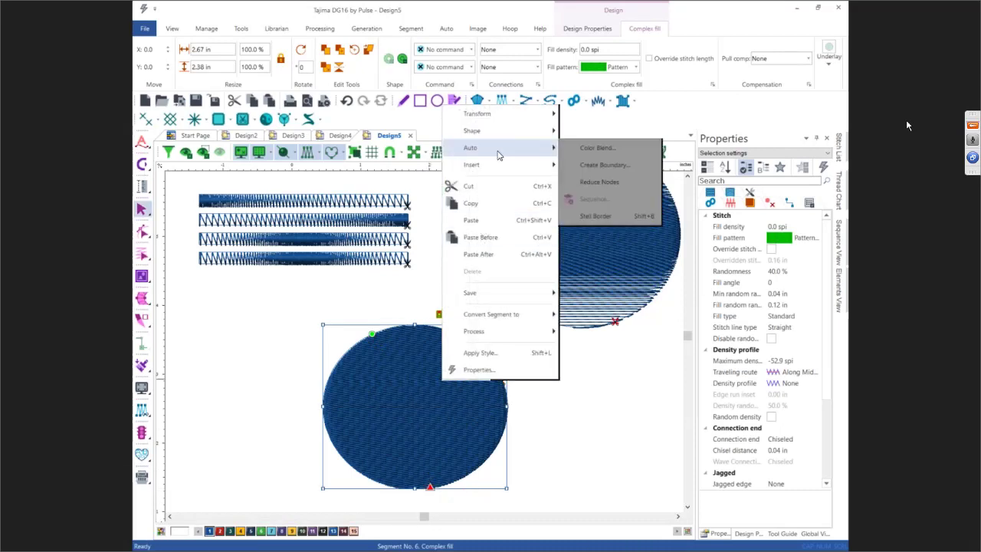
pyautogui.click(596, 148)
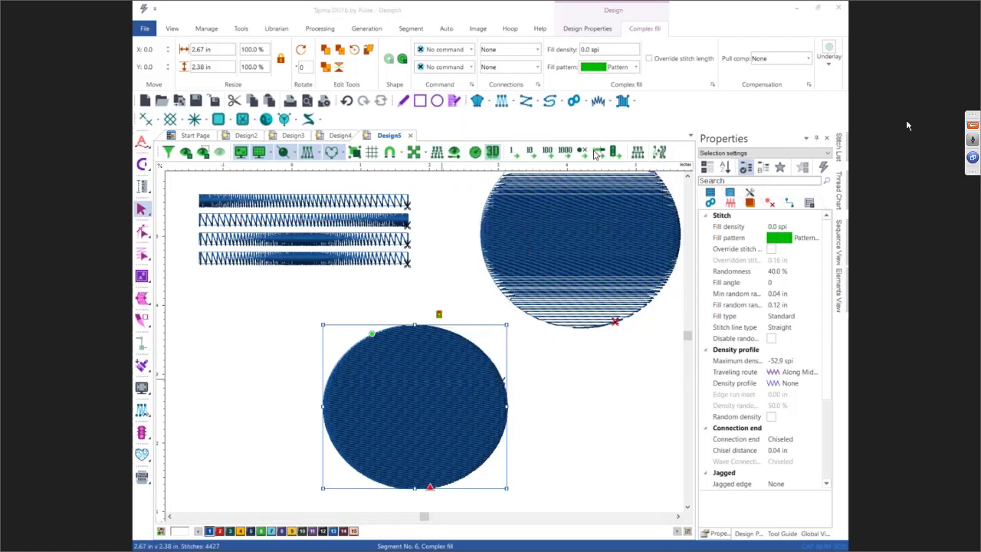
pyautogui.click(552, 246)
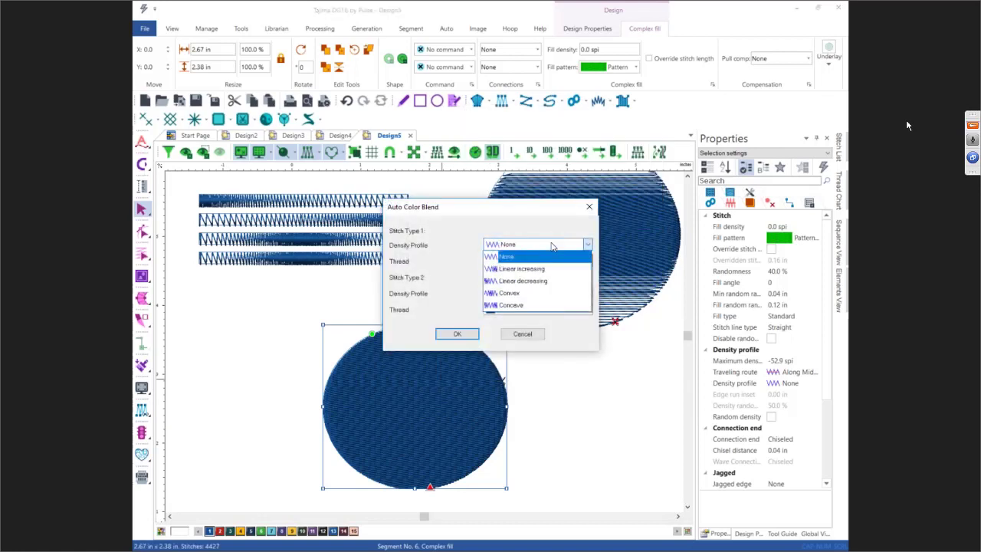
pyautogui.click(542, 268)
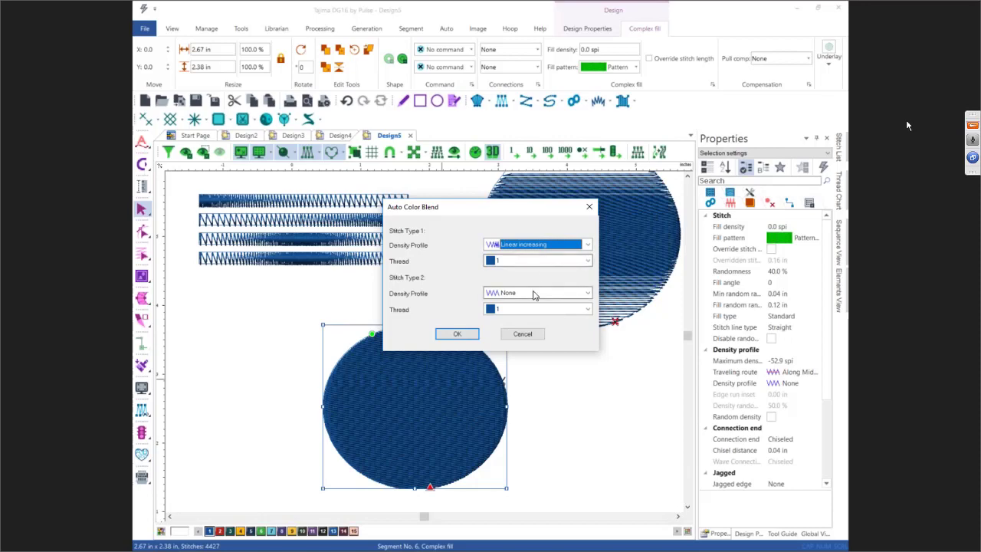
pyautogui.click(544, 293)
pyautogui.click(533, 329)
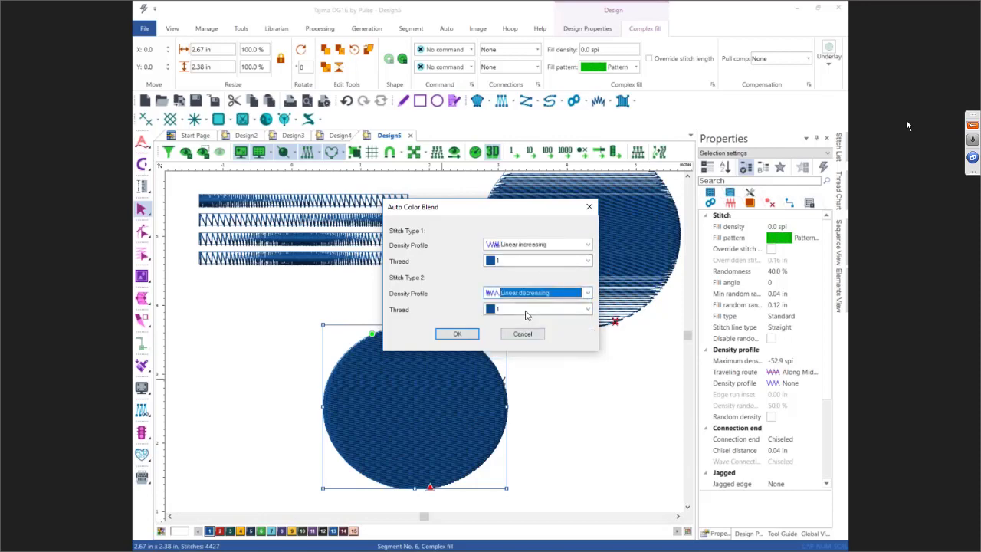
pyautogui.click(527, 309)
pyautogui.click(518, 336)
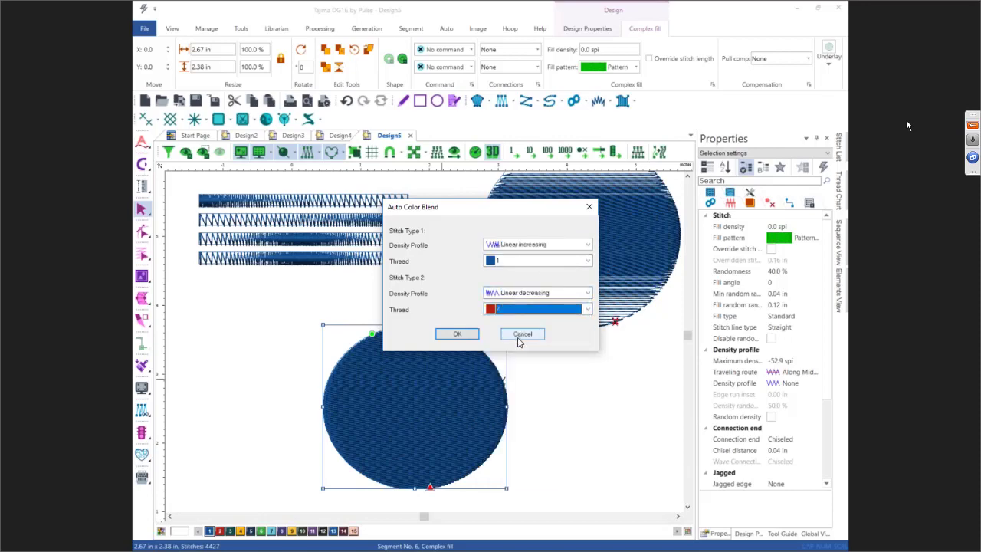
pyautogui.click(456, 334)
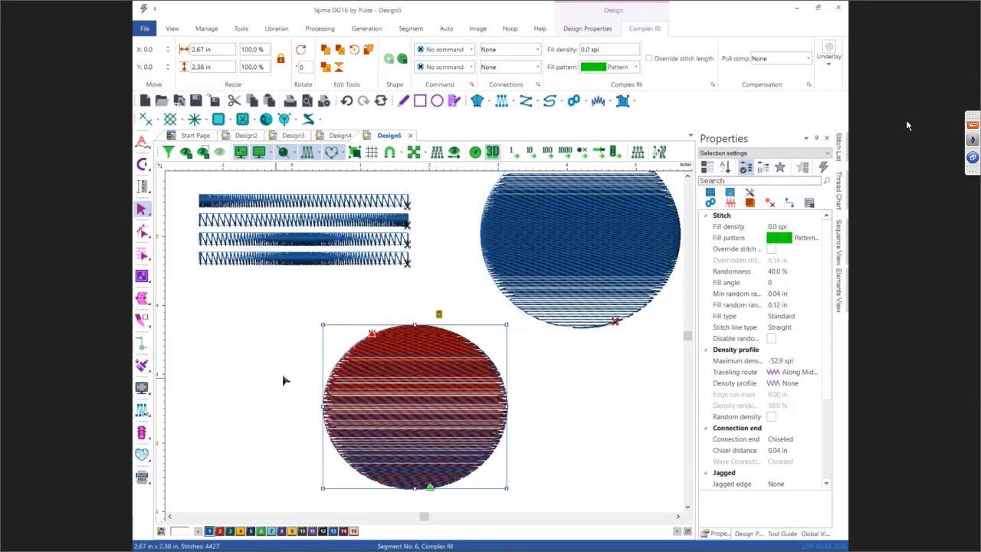
pyautogui.click(283, 380)
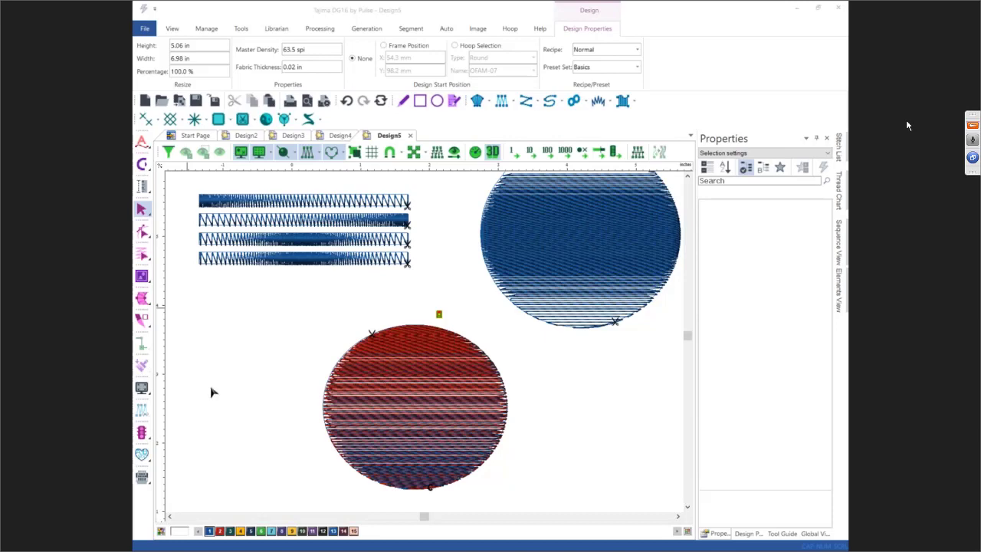
pyautogui.click(251, 361)
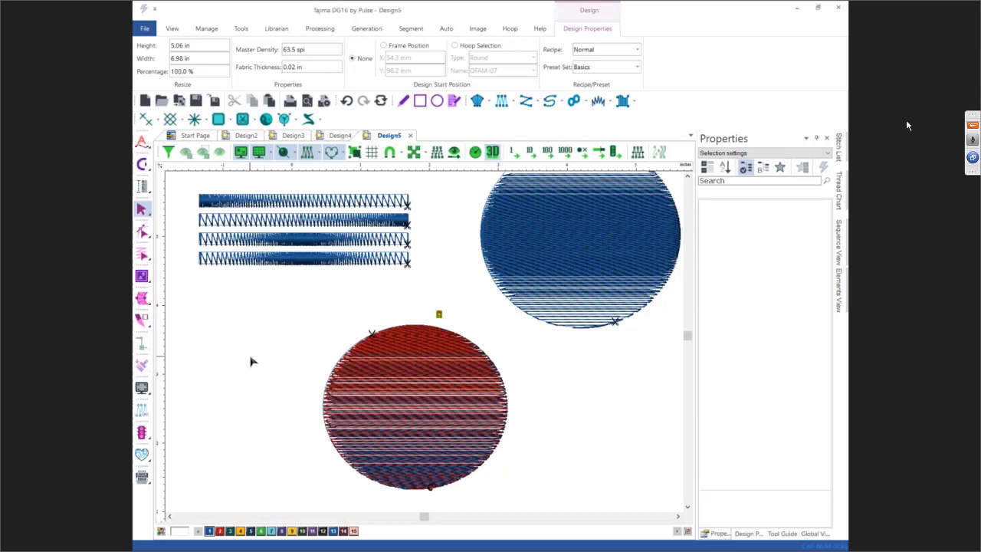
pyautogui.scroll(-1, 252, 361)
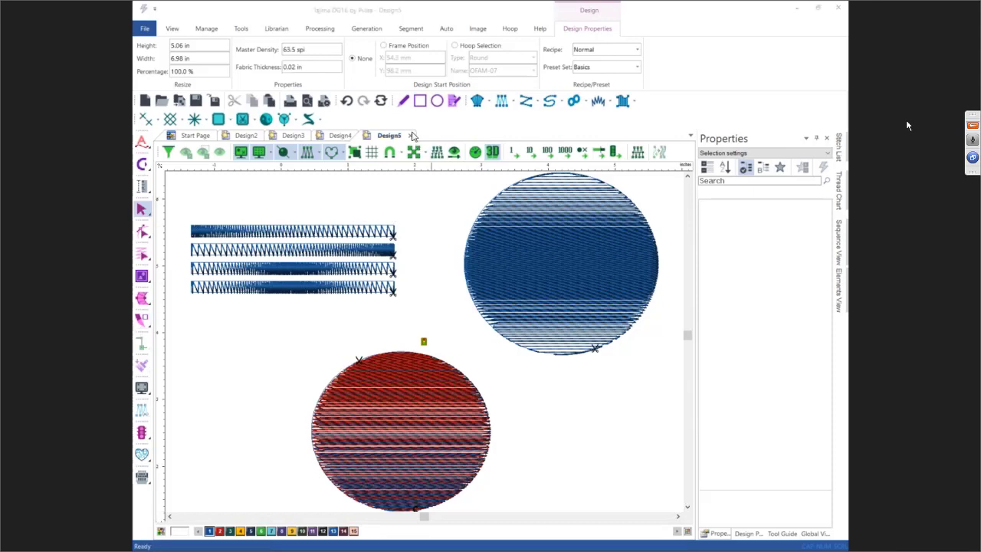
# - Close Design5, Design4, Design3 and Design2 without saving their changes
pyautogui.click(492, 308)
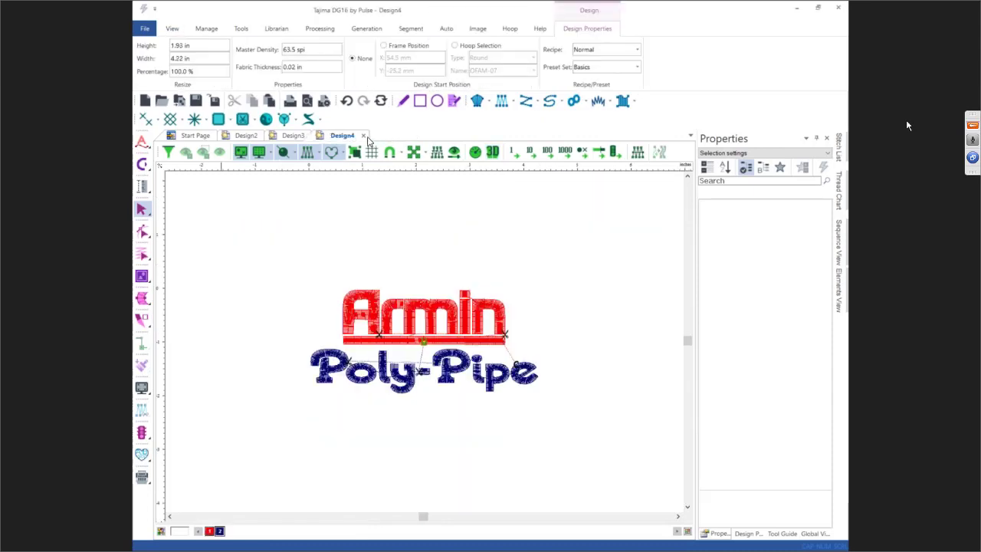
pyautogui.click(364, 135)
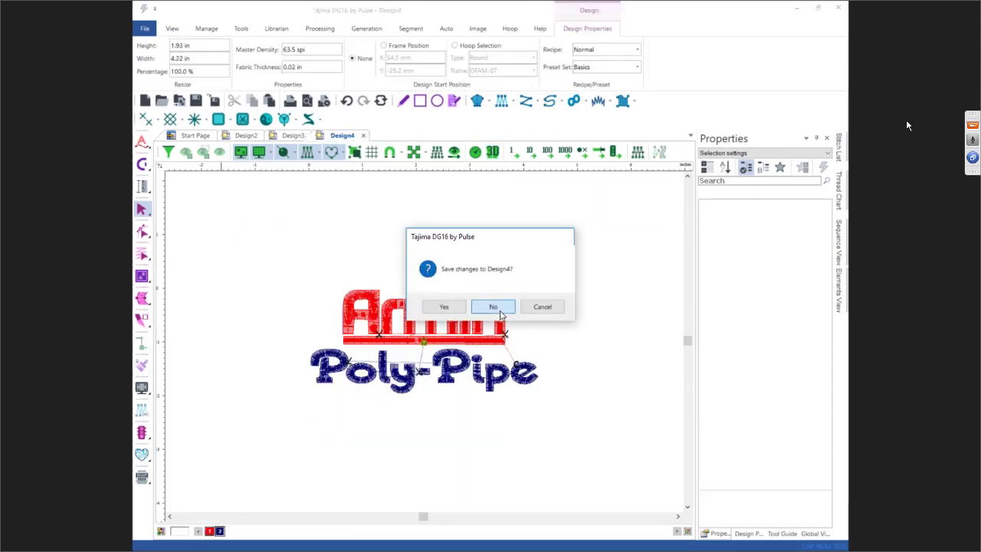
pyautogui.click(493, 307)
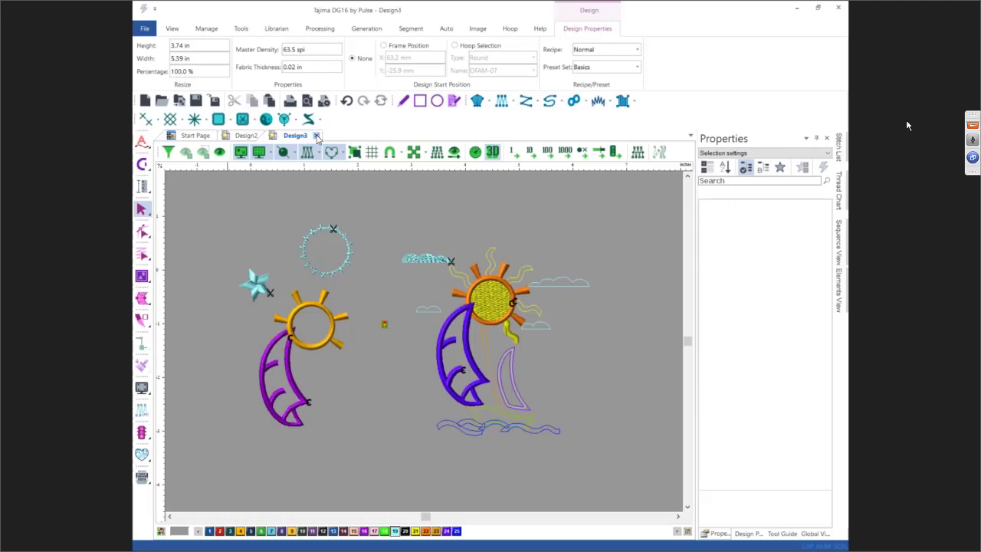
pyautogui.click(316, 136)
pyautogui.click(502, 308)
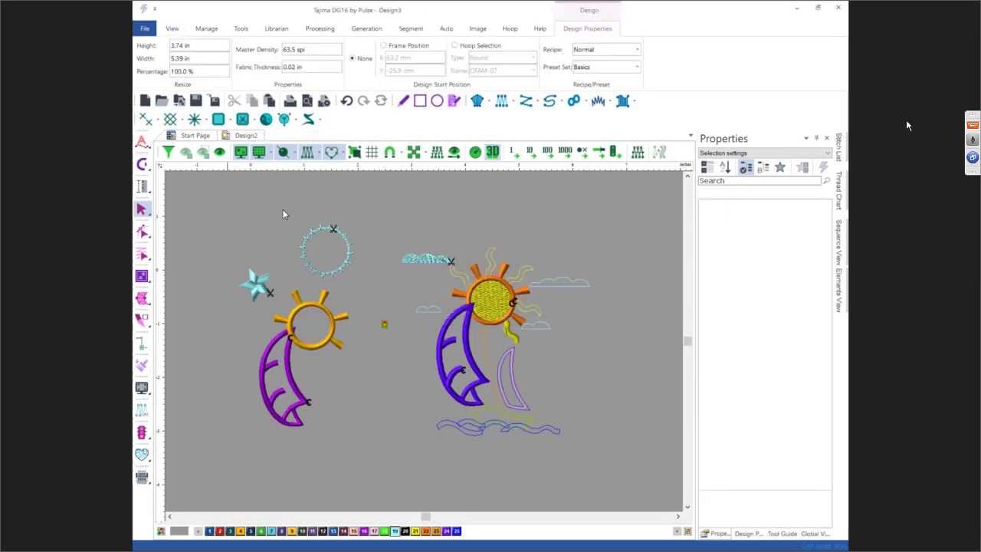
pyautogui.click(269, 135)
pyautogui.click(493, 308)
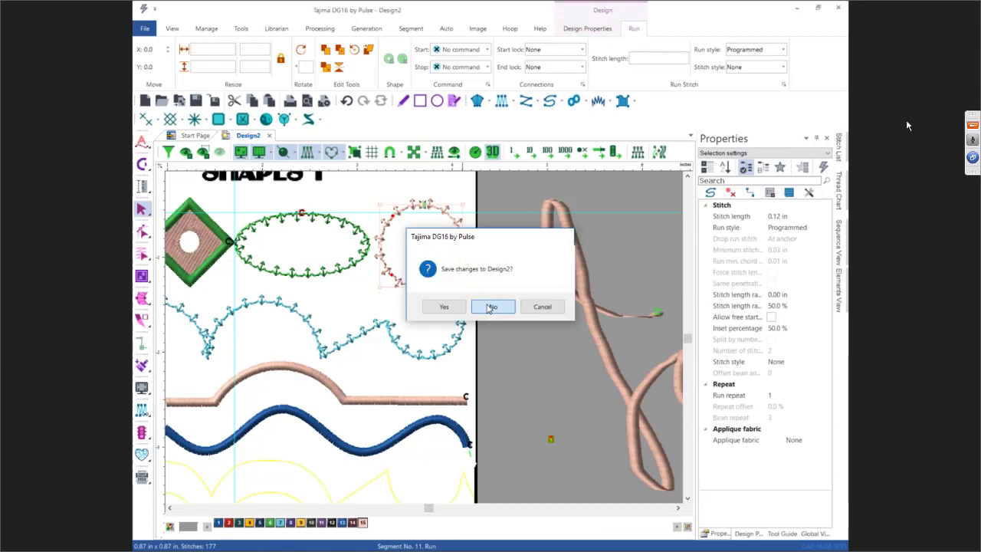
# - Restart the program, accept resetting the workspace to apply the level change, and dismiss the startup window
pyautogui.click(837, 7)
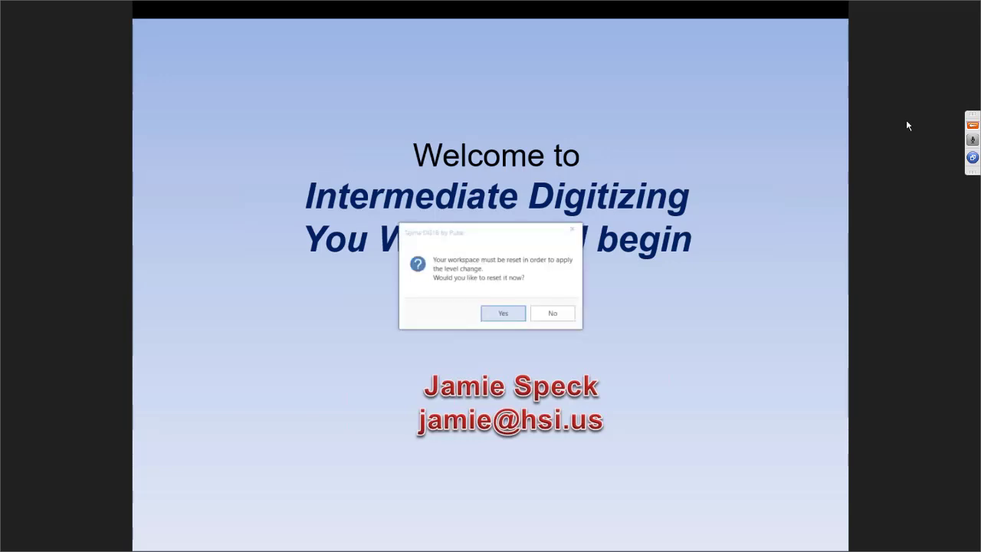
pyautogui.click(500, 313)
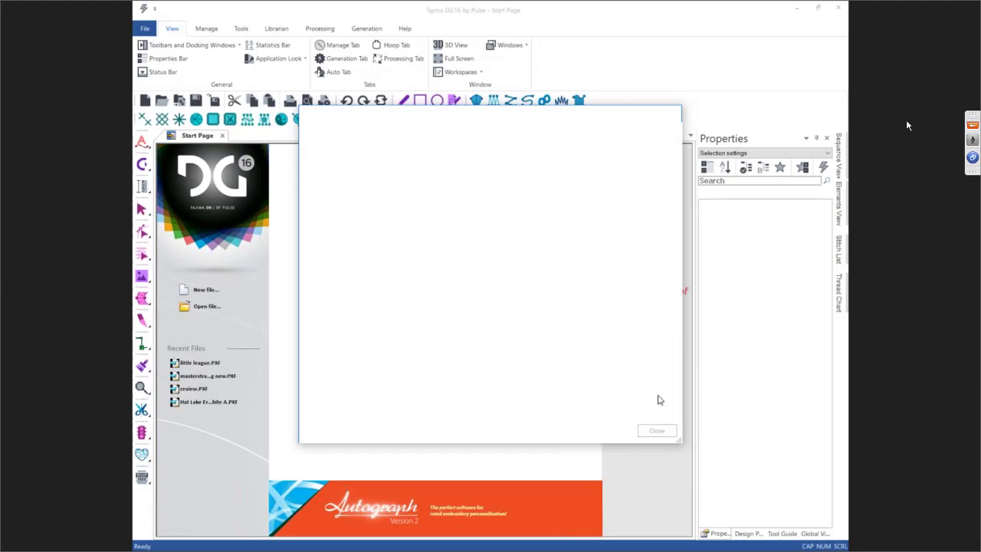
pyautogui.click(656, 431)
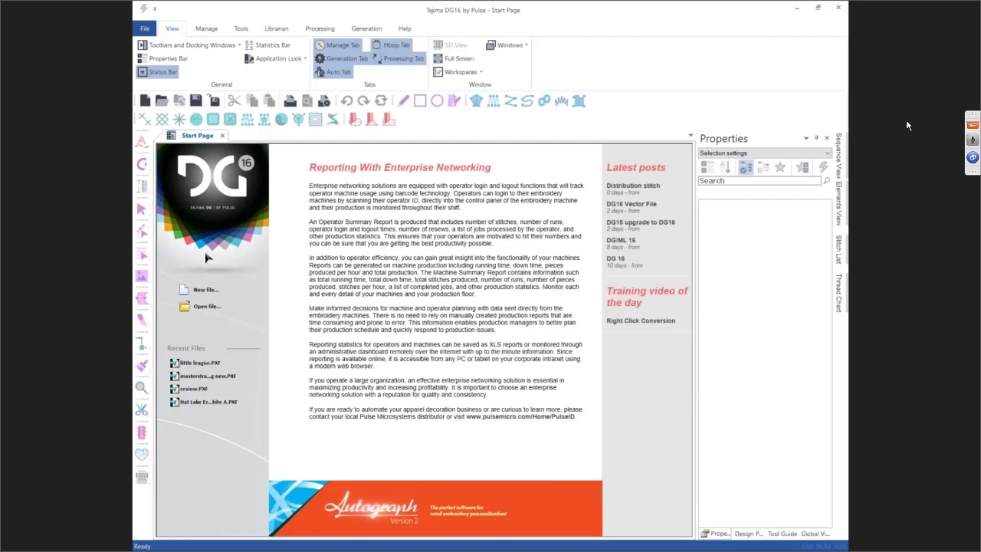
# - Create a blank design and draw an artwork ellipse about 1.44 in wide and 1.30 in high in its upper-left area
pyautogui.click(211, 289)
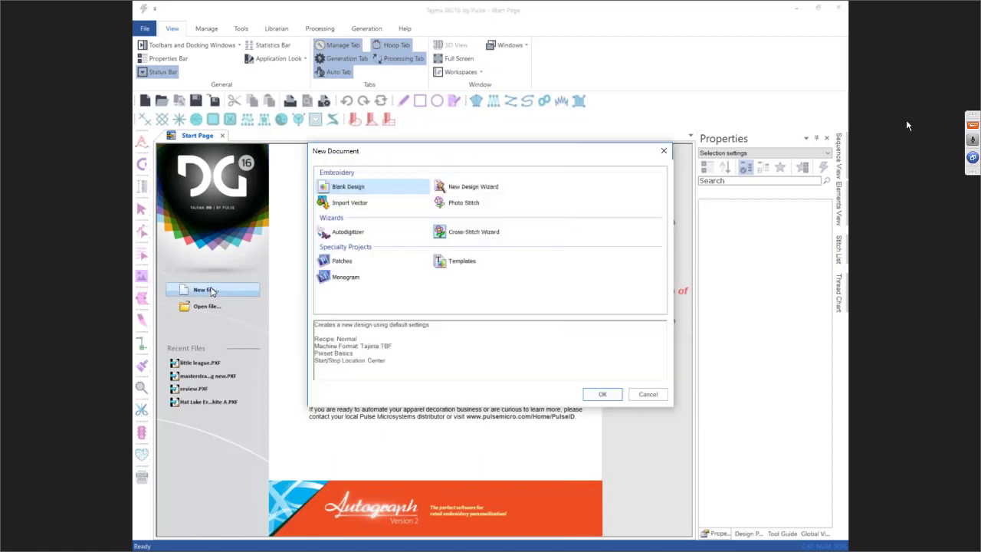
pyautogui.click(602, 394)
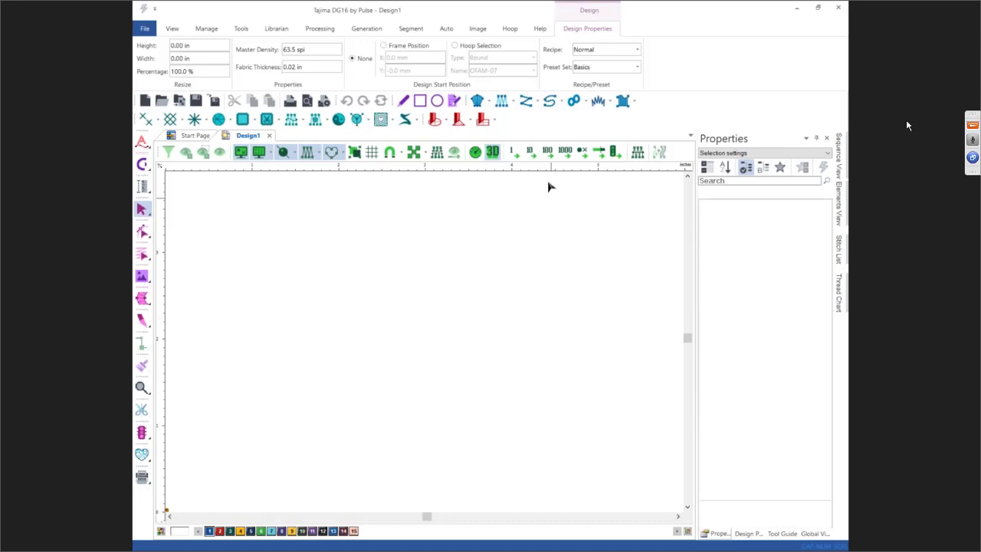
pyautogui.click(440, 103)
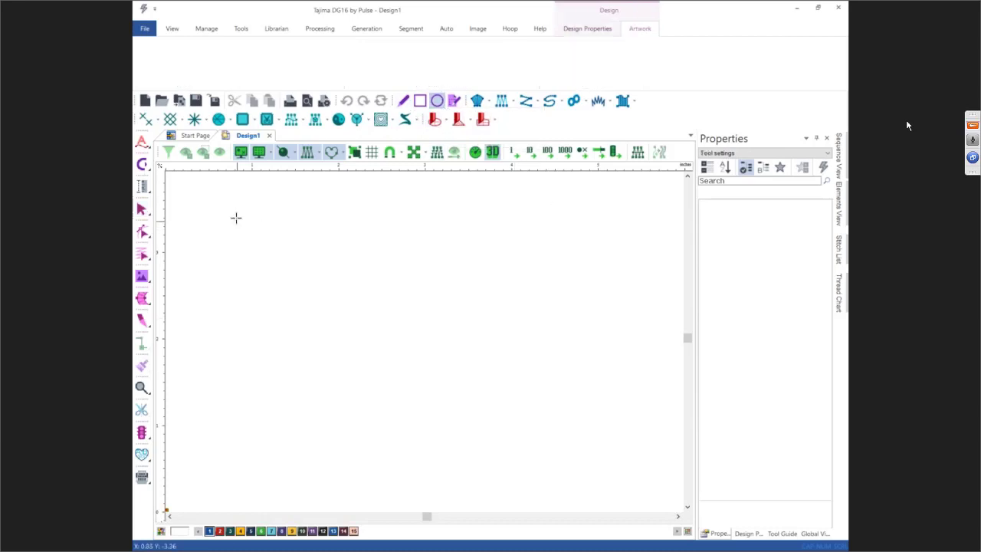
pyautogui.moveTo(233, 203); pyautogui.dragTo(357, 321)
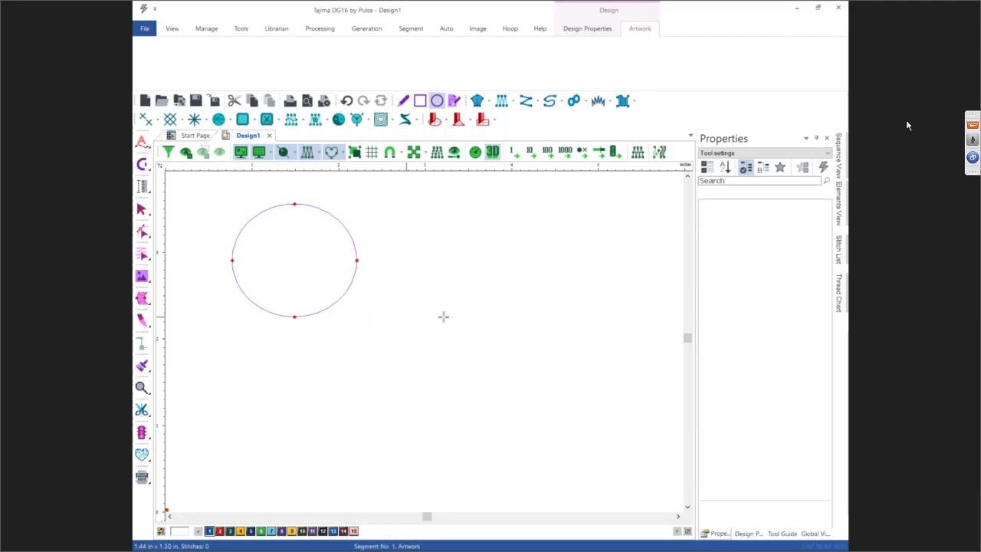
pyautogui.press('Escape')
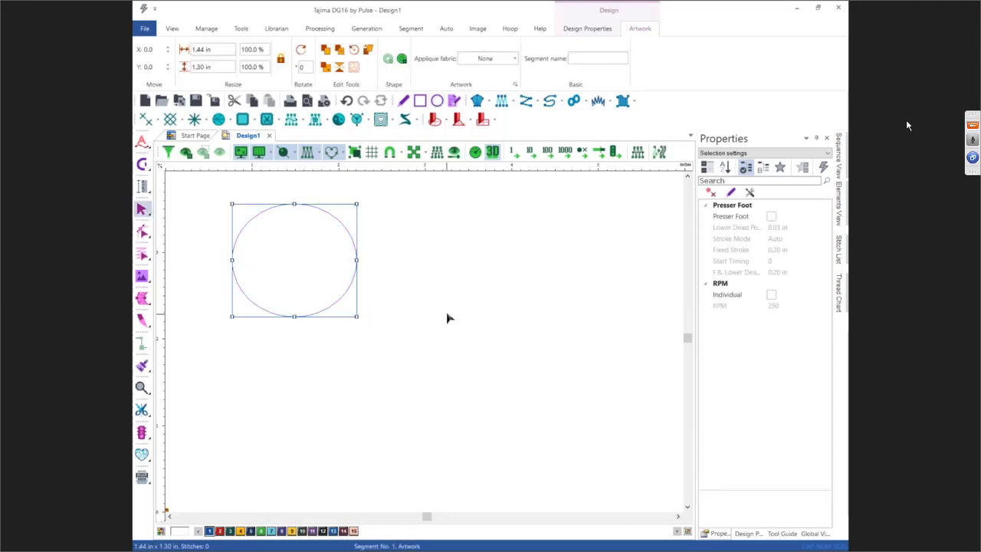
# - Convert the ellipse to a radial fill and shift its radial centre slightly up and right, near the ellipse's middle
pyautogui.click(658, 154)
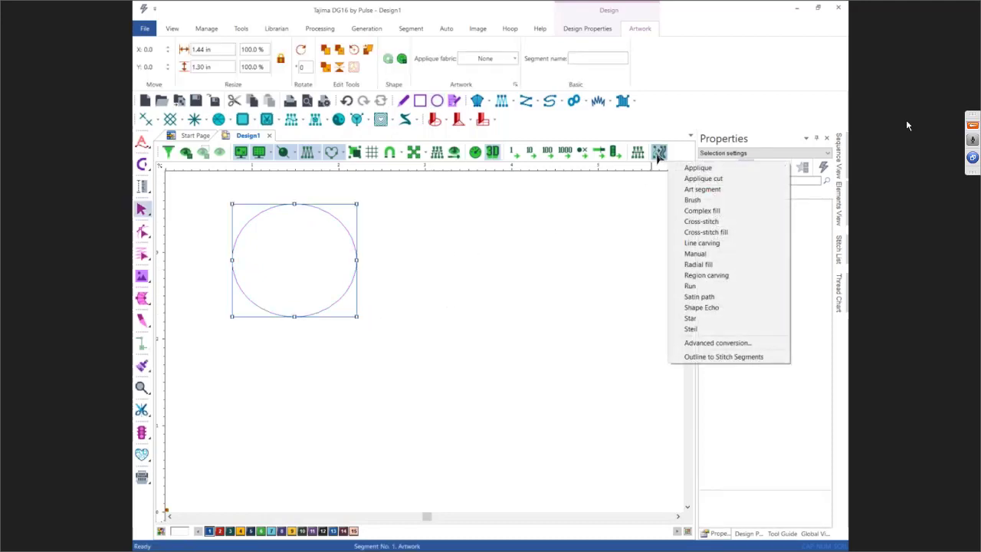
pyautogui.click(687, 265)
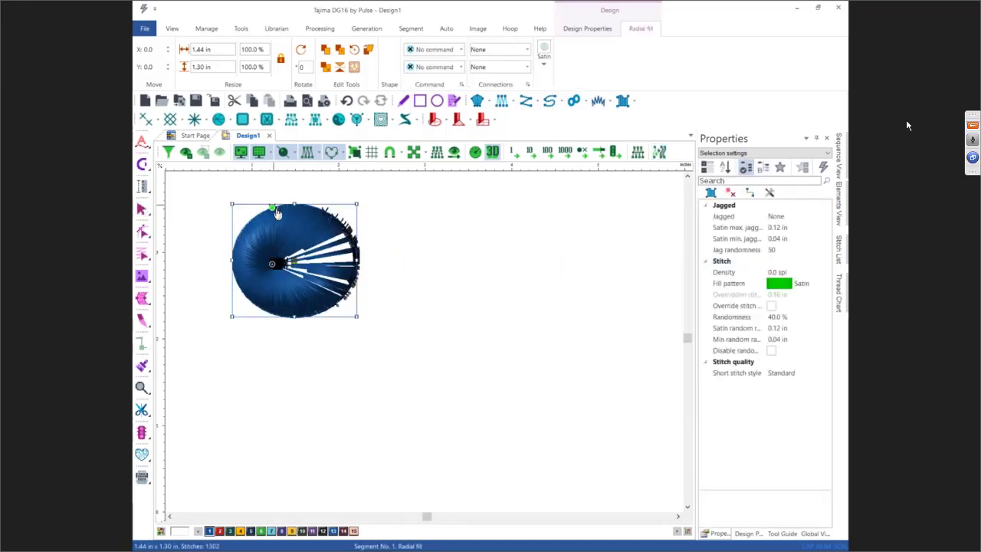
pyautogui.moveTo(272, 264); pyautogui.dragTo(290, 252)
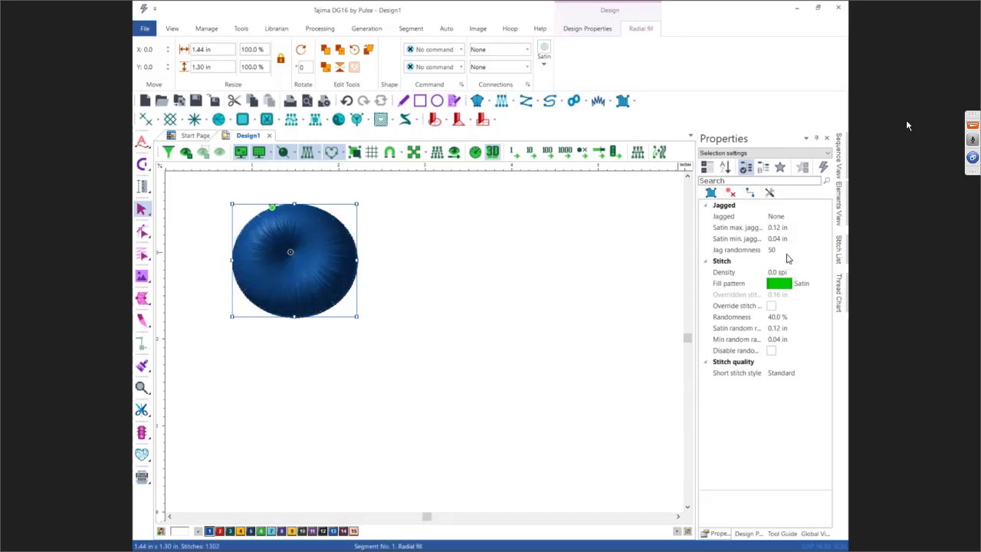
# - Set the radial fill's pattern to Tatami 70 and try its centre at the lower right before placing it at the upper left
pyautogui.click(806, 288)
pyautogui.click(806, 288)
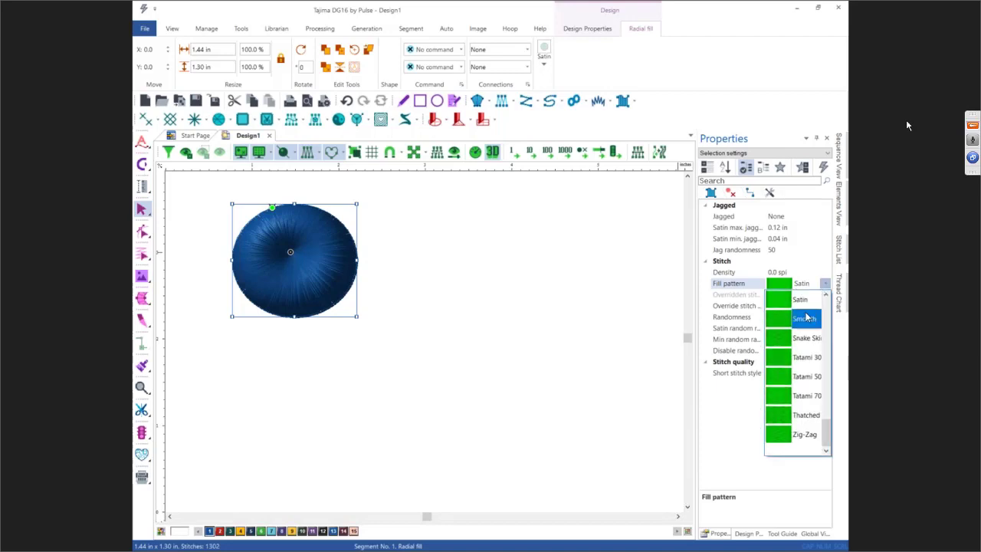
pyautogui.click(815, 401)
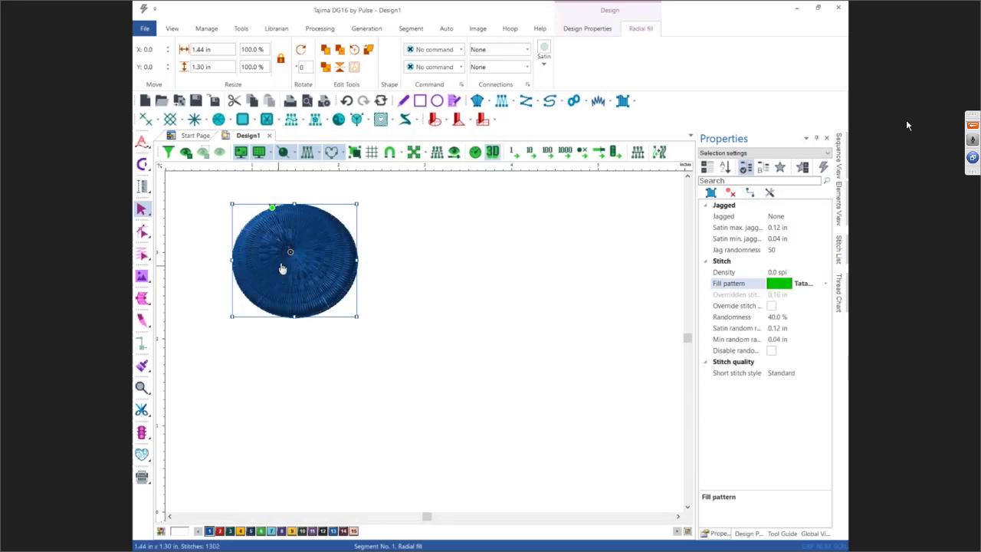
pyautogui.moveTo(288, 253); pyautogui.dragTo(315, 286)
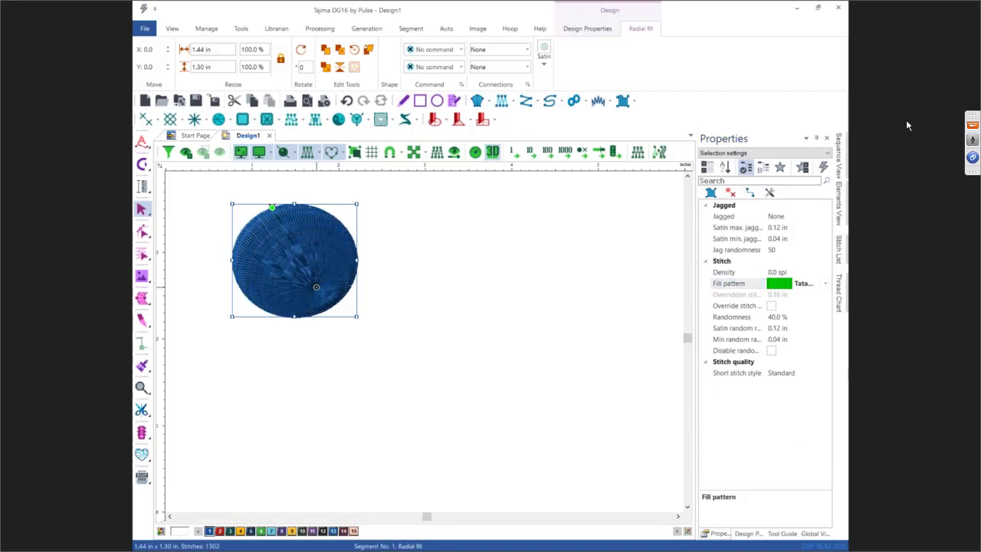
pyautogui.moveTo(316, 233); pyautogui.dragTo(264, 232)
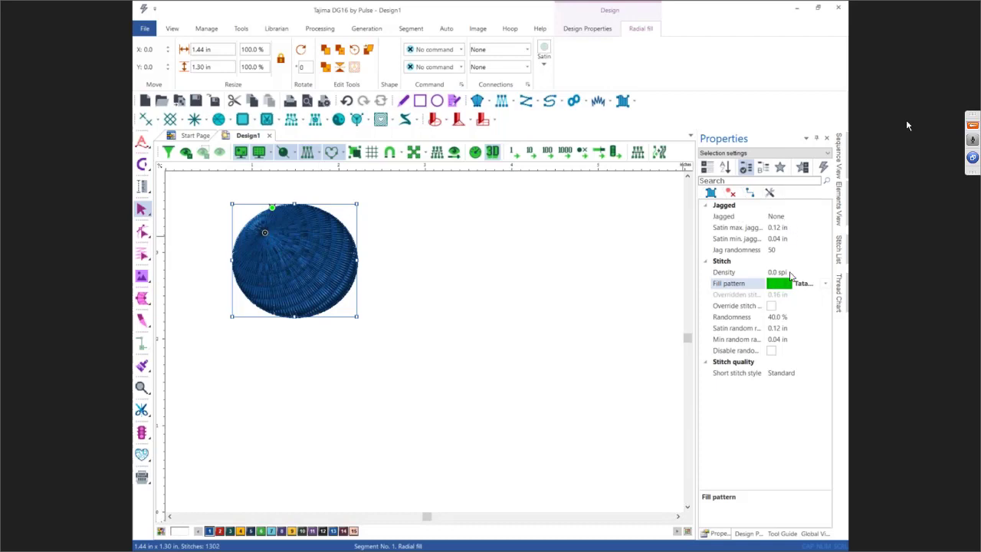
# - Set the radial fill's density to -30 spi
pyautogui.click(749, 274)
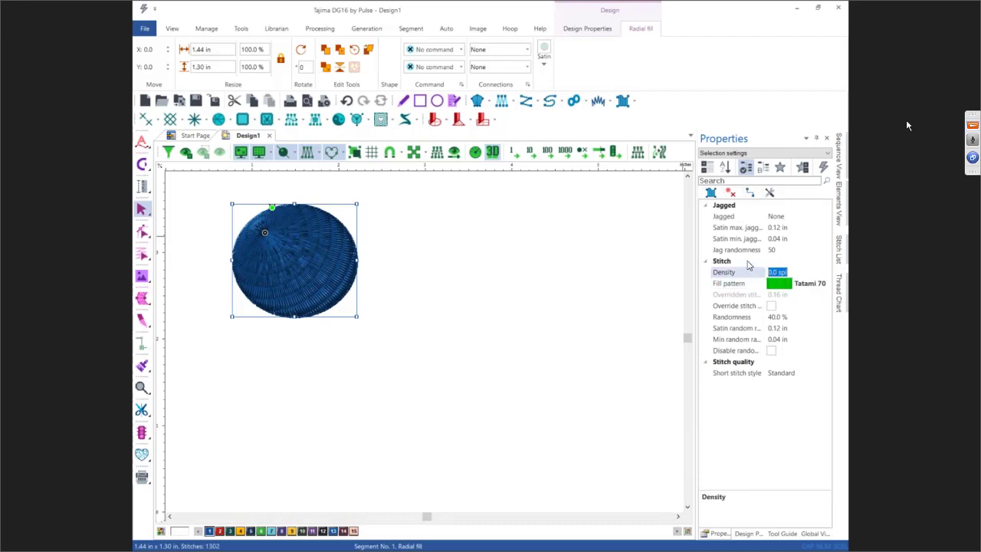
pyautogui.press('BackSpace')
pyautogui.press('Return')
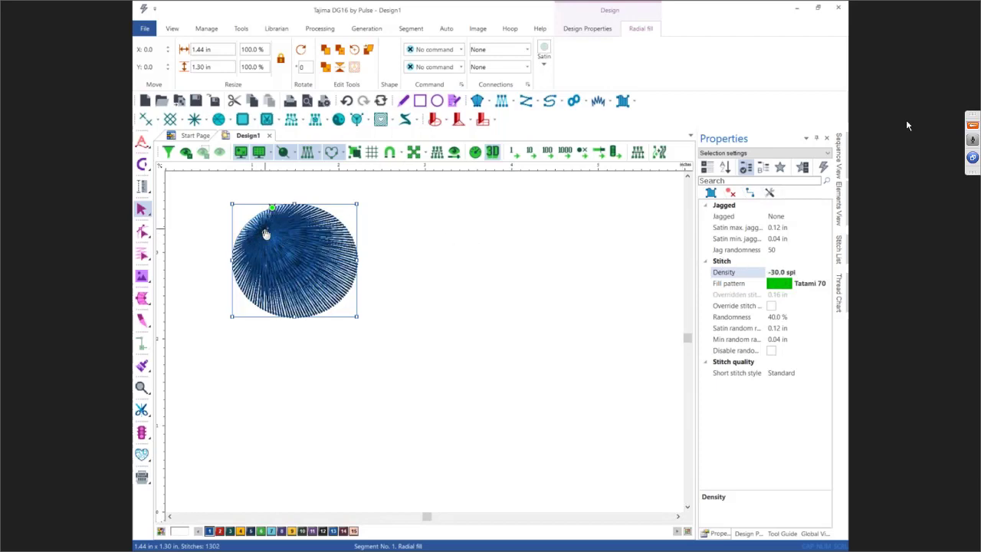
# - Try the radial centre near the right edge, return it to the upper left, and move the whole circle slightly up and left
pyautogui.moveTo(265, 236); pyautogui.dragTo(334, 242)
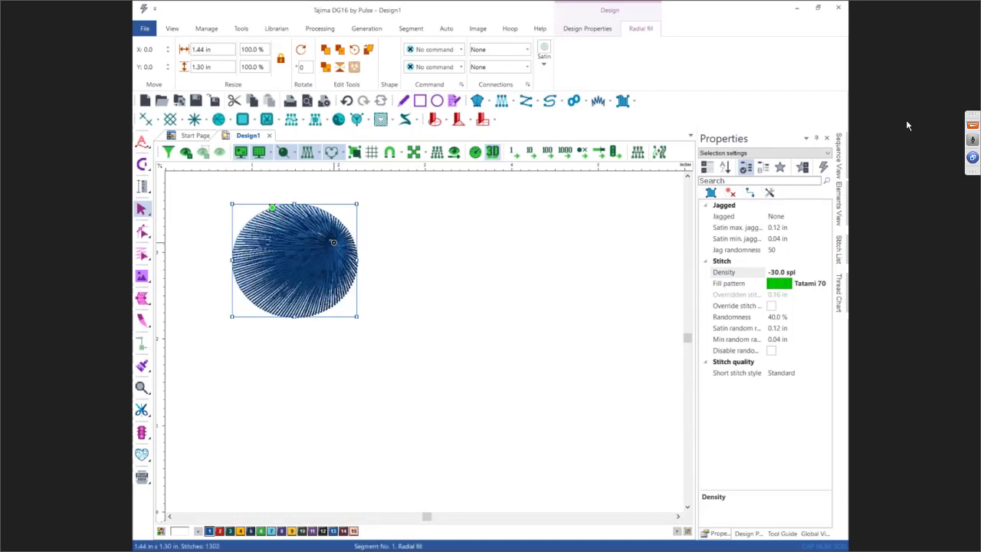
pyautogui.click(267, 240)
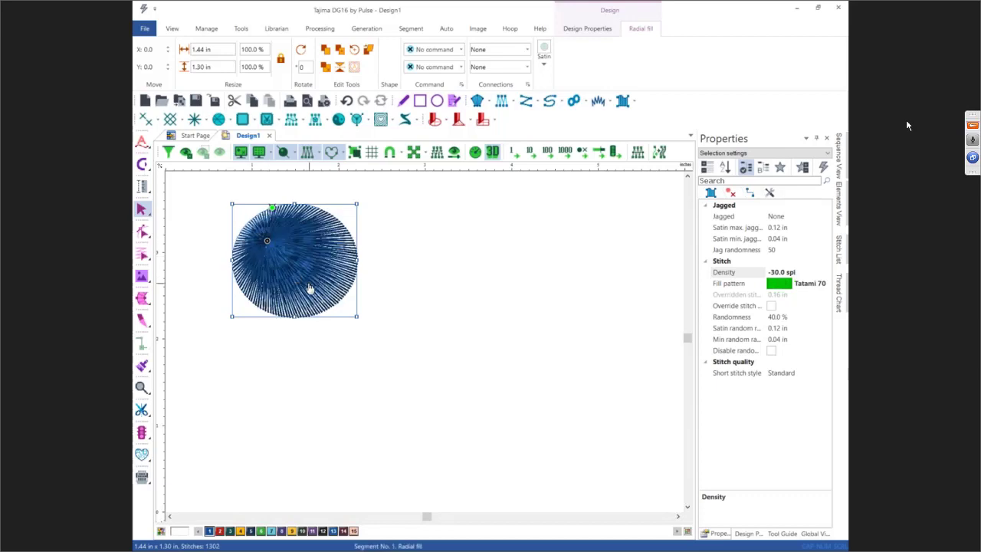
pyautogui.moveTo(325, 264); pyautogui.dragTo(290, 252)
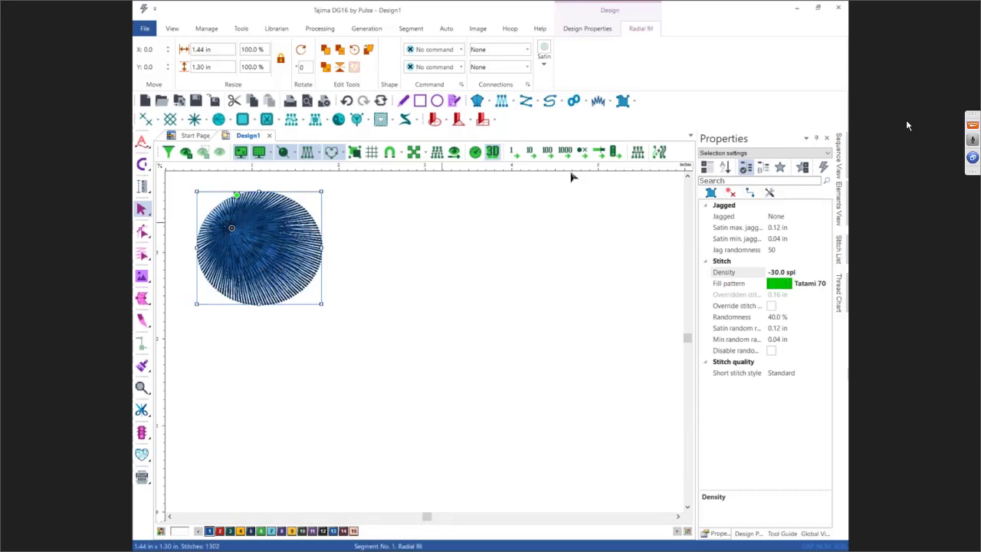
# - Draw an artwork ellipse about 3.02 in wide and 1.41 in high beside the circle and convert it to complex fill with its stop point on the bottom edge
pyautogui.click(441, 103)
pyautogui.moveTo(365, 198)
pyautogui.mouseDown()
pyautogui.moveTo(442, 253)
pyautogui.moveTo(495, 317)
pyautogui.moveTo(539, 339)
pyautogui.moveTo(623, 329)
pyautogui.mouseUp()
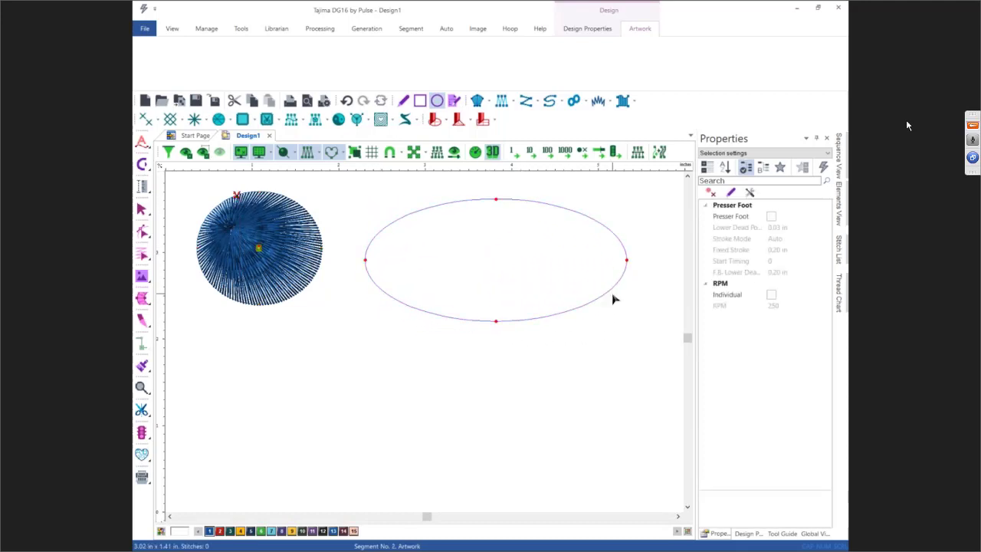
pyautogui.rightClick(611, 296)
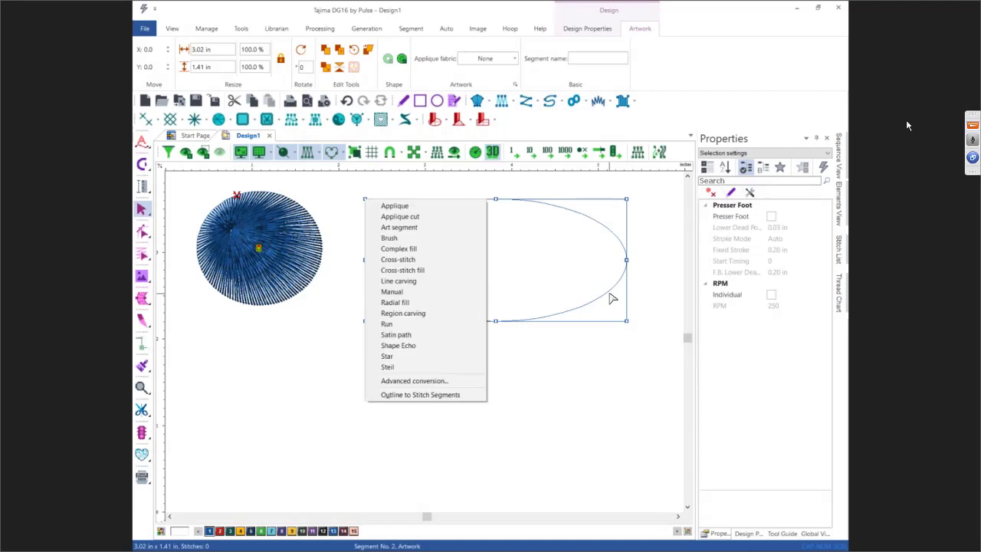
pyautogui.click(400, 248)
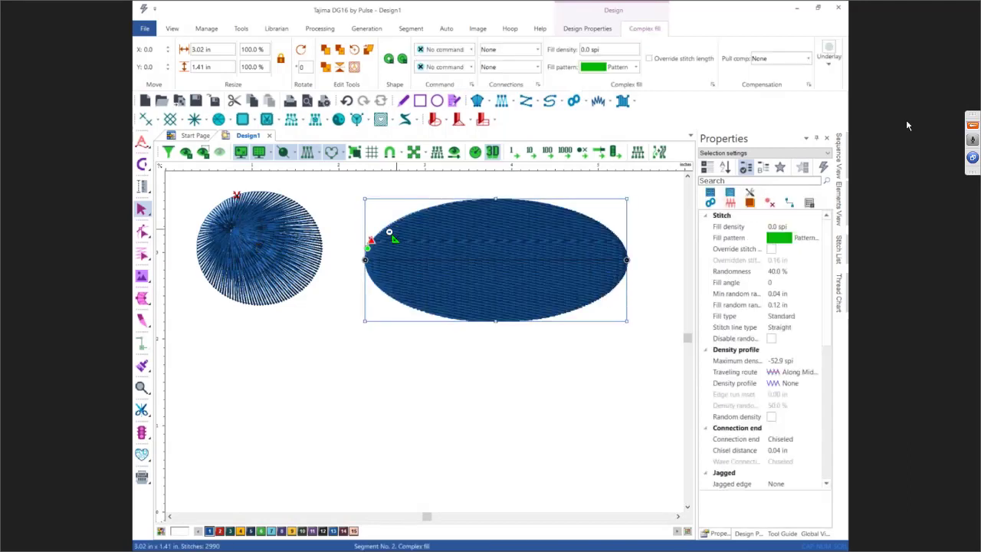
pyautogui.click(518, 320)
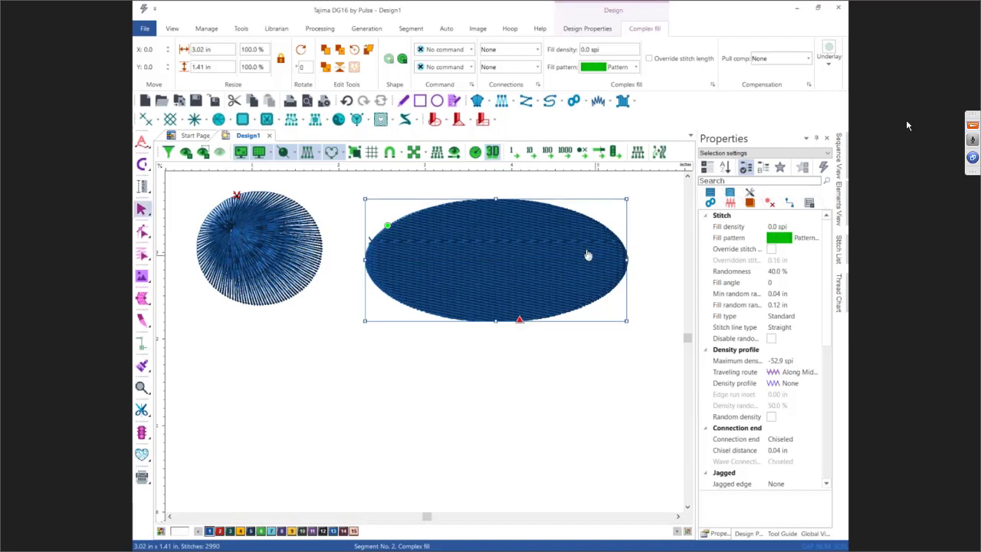
# - Change the wide ellipse's fill type to Fractal fill
pyautogui.click(773, 323)
pyautogui.click(816, 317)
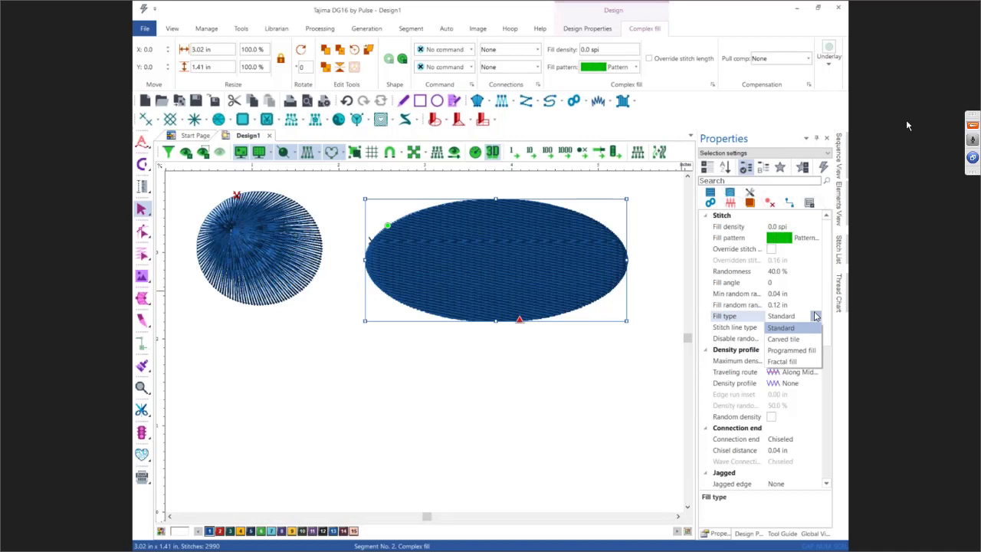
pyautogui.click(797, 362)
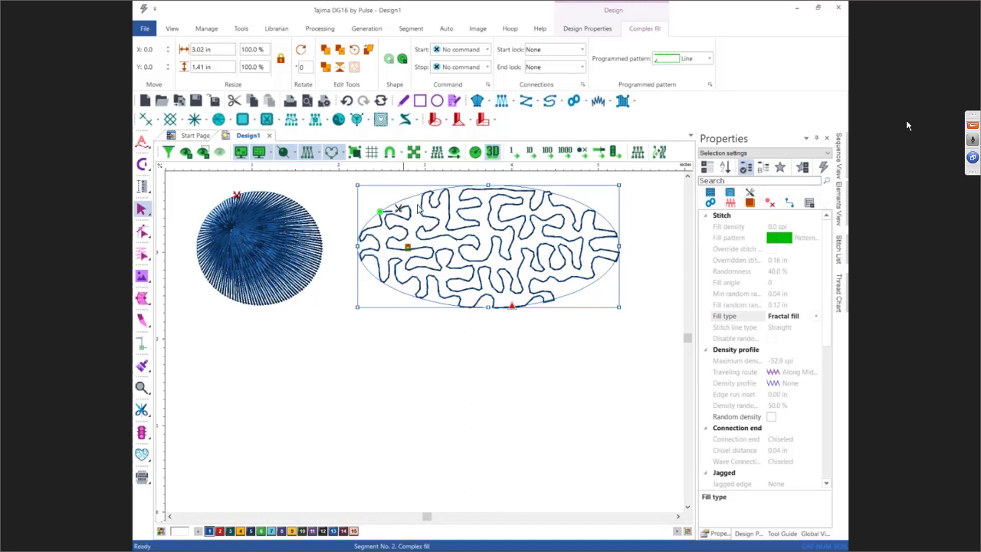
# - Place a copy of the fractal-filled ellipse directly below the original
pyautogui.moveTo(419, 208); pyautogui.dragTo(517, 385)
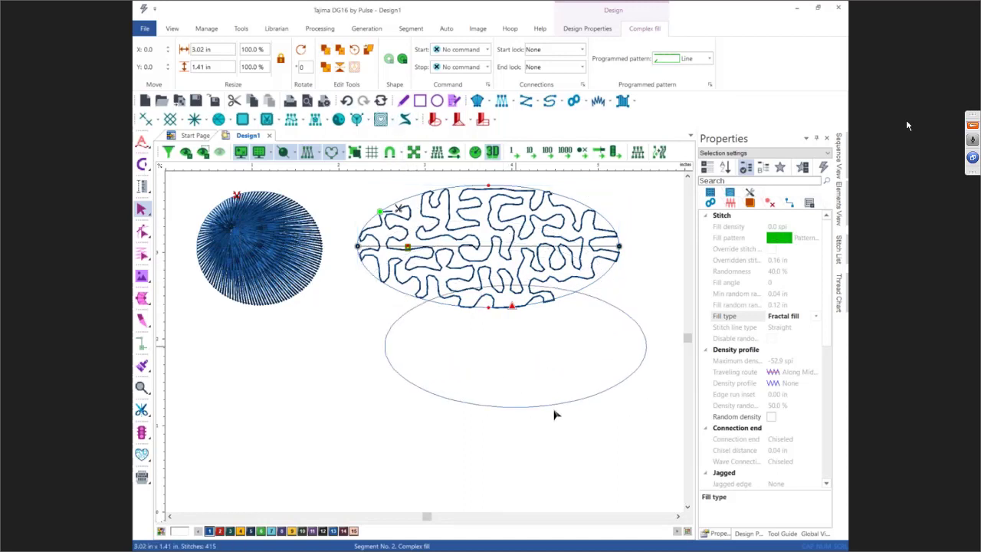
pyautogui.moveTo(578, 368); pyautogui.dragTo(498, 377)
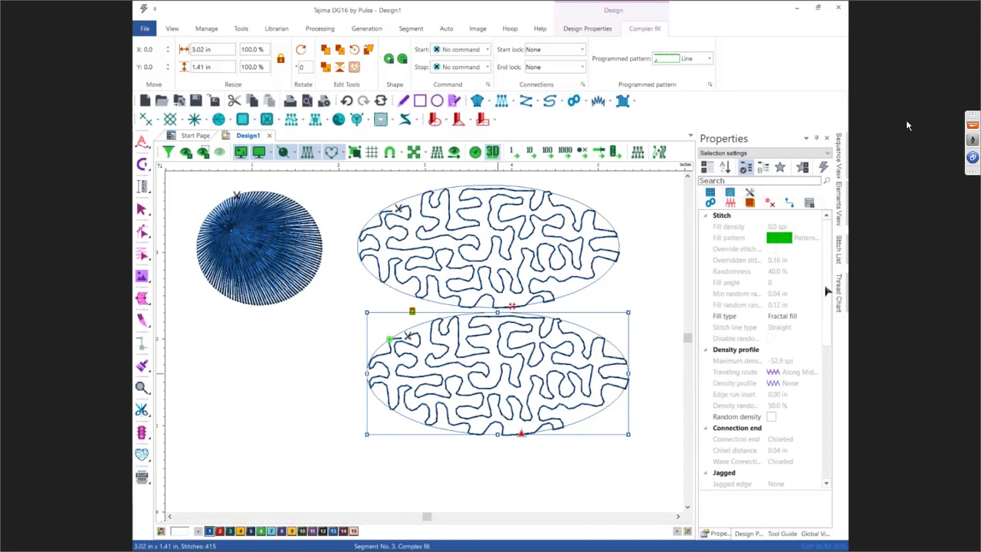
# - Set the lower ellipse's fractal type to Spider and deselect it
pyautogui.moveTo(828, 290); pyautogui.dragTo(827, 391)
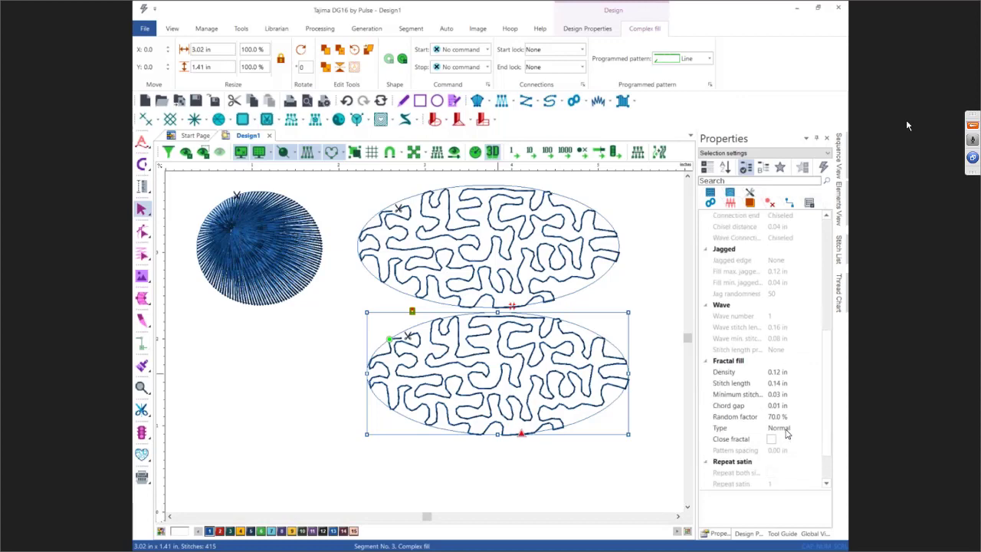
pyautogui.click(785, 429)
pyautogui.click(817, 427)
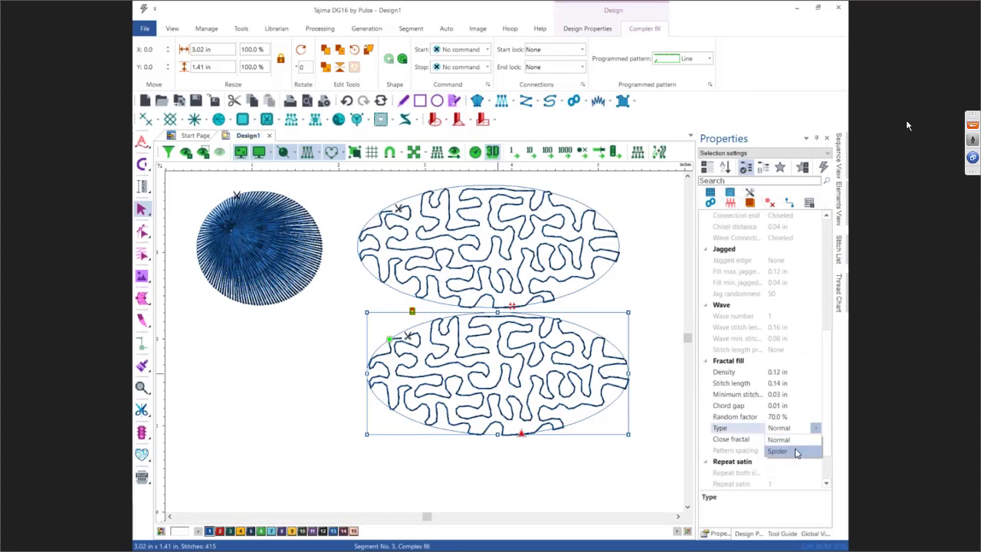
pyautogui.click(796, 451)
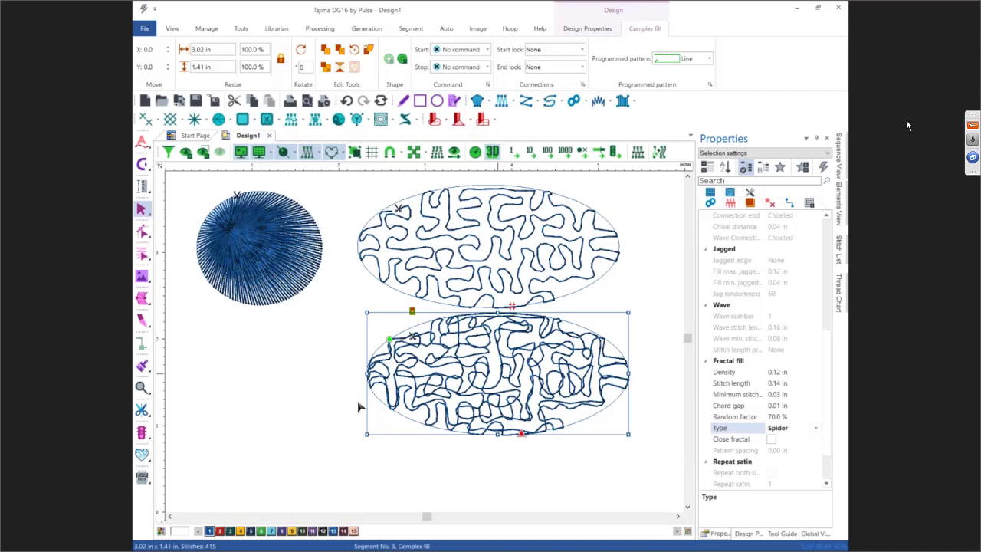
pyautogui.click(321, 376)
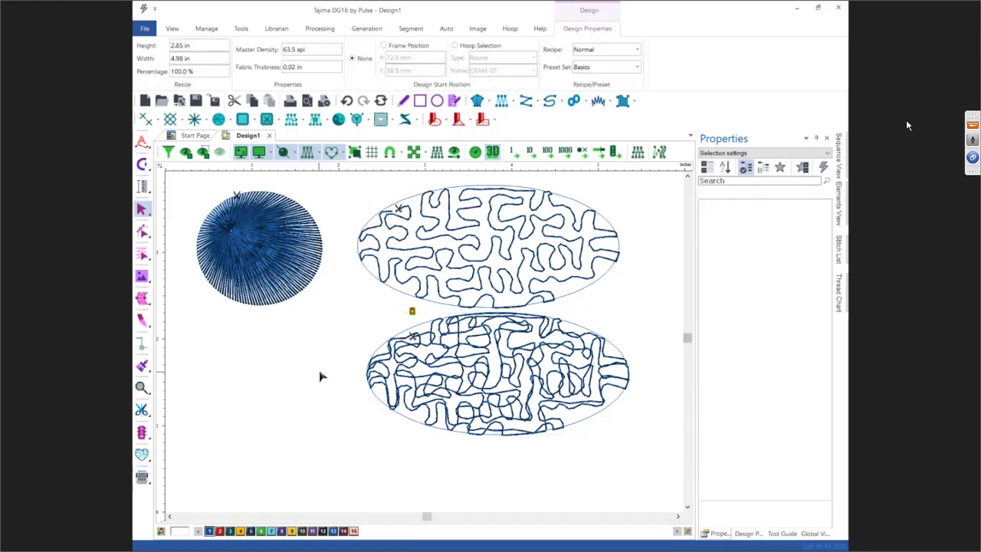
# - Move the radial-filled circle down beside the two fractal ellipses
pyautogui.scroll(-2, 442, 393)
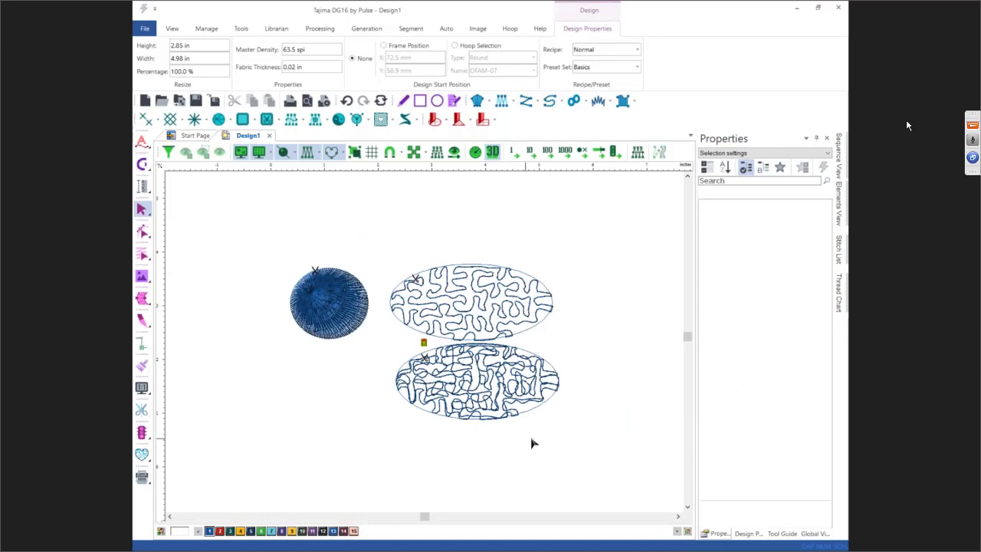
pyautogui.moveTo(264, 261); pyautogui.dragTo(383, 335)
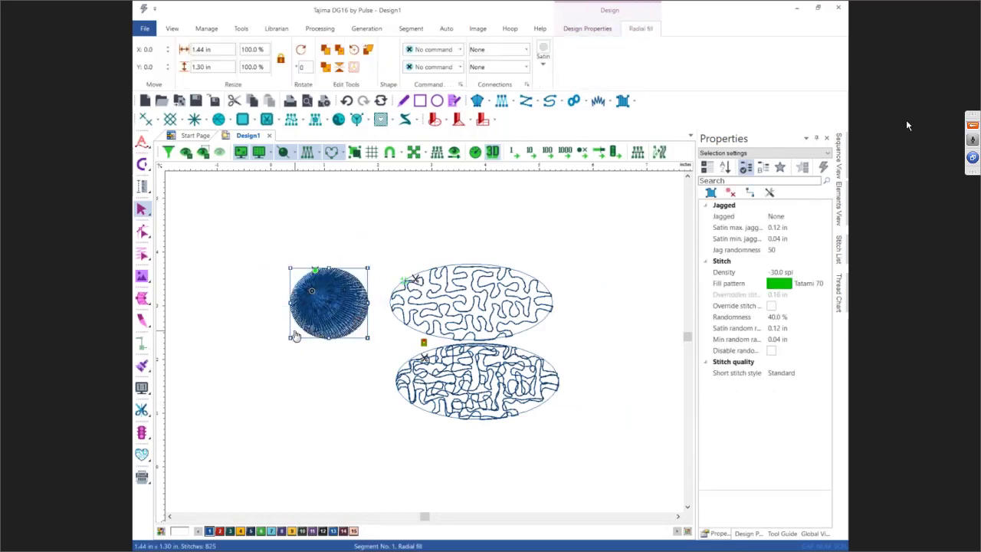
pyautogui.moveTo(301, 345); pyautogui.dragTo(308, 383)
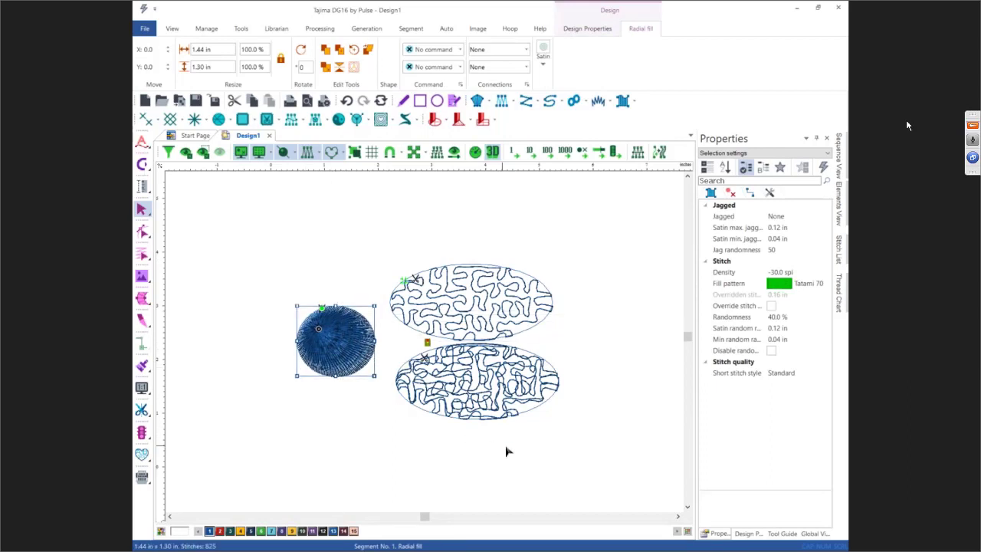
# - Draw an artwork ellipse about 3.33 in wide and 1.41 in high in the empty area to the right of the fractal ellipses
pyautogui.click(678, 519)
pyautogui.click(678, 520)
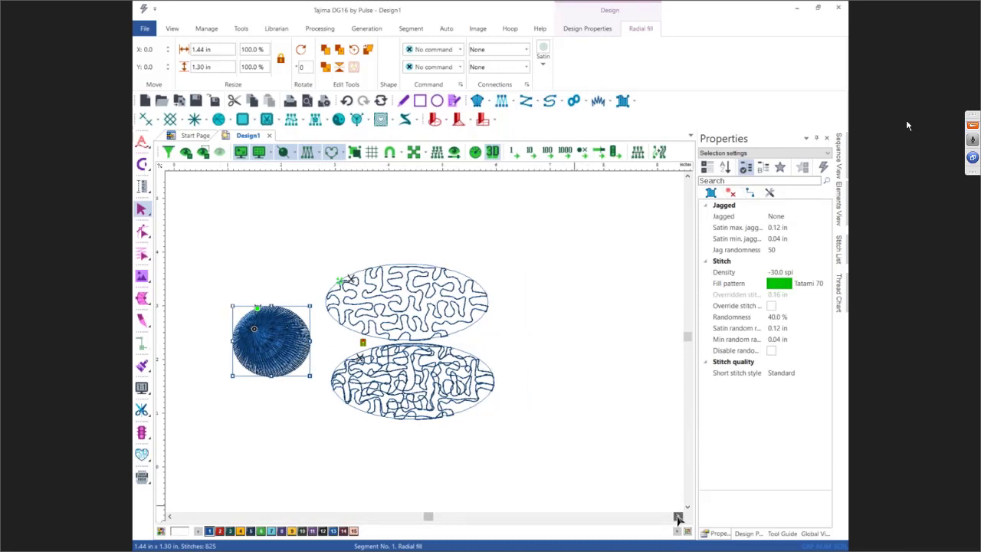
pyautogui.click(678, 519)
pyautogui.click(678, 520)
pyautogui.click(678, 520)
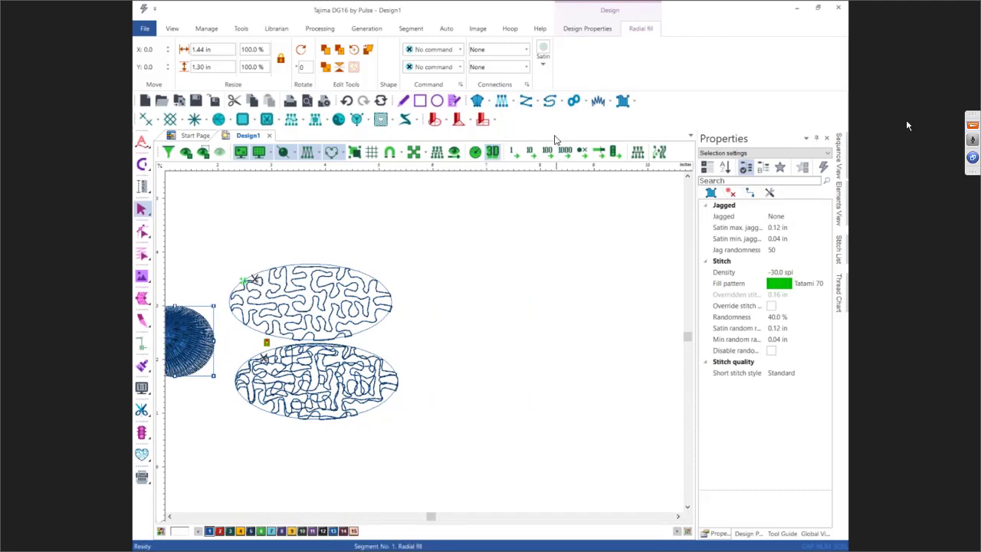
pyautogui.click(437, 100)
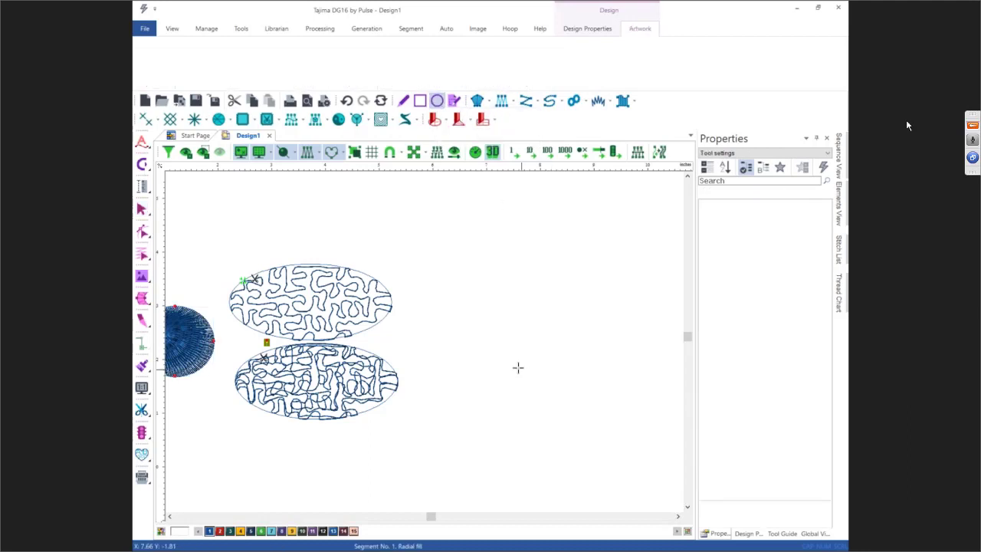
pyautogui.moveTo(443, 305); pyautogui.dragTo(617, 376)
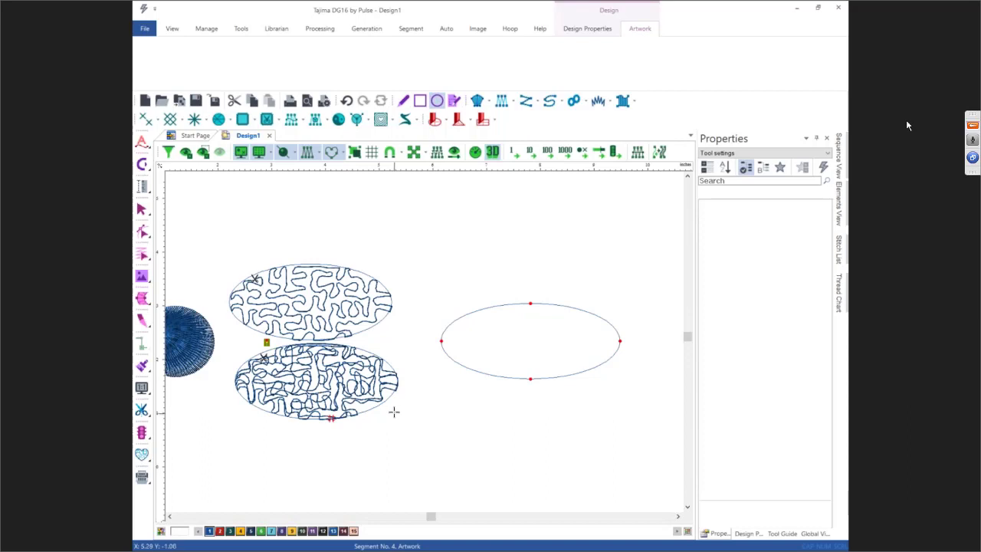
pyautogui.press('Escape')
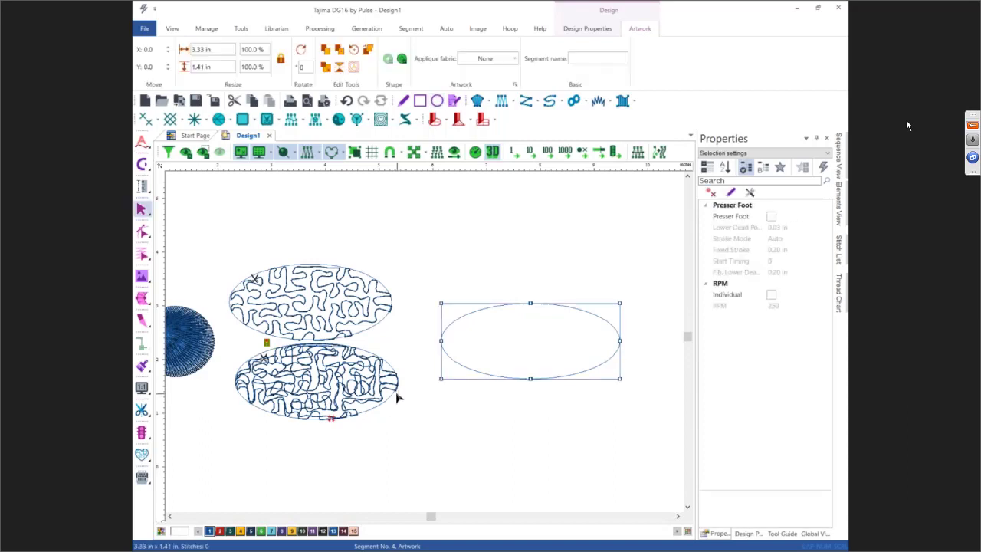
# - Convert the new ellipse to Complex fill, with its start point on the upper-left edge and its stop point on the lower-right edge
pyautogui.hotkey('shift', 'F10')
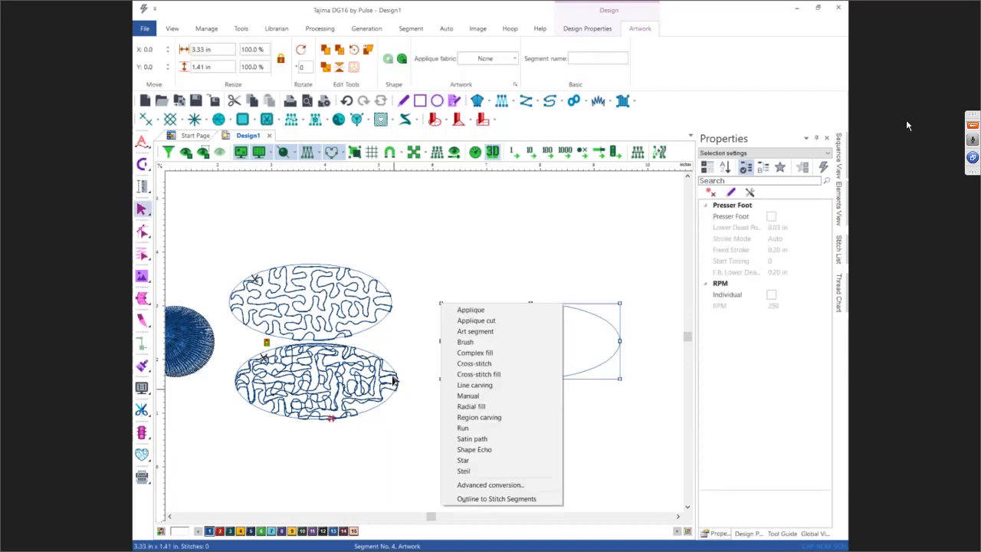
pyautogui.click(469, 354)
pyautogui.click(460, 319)
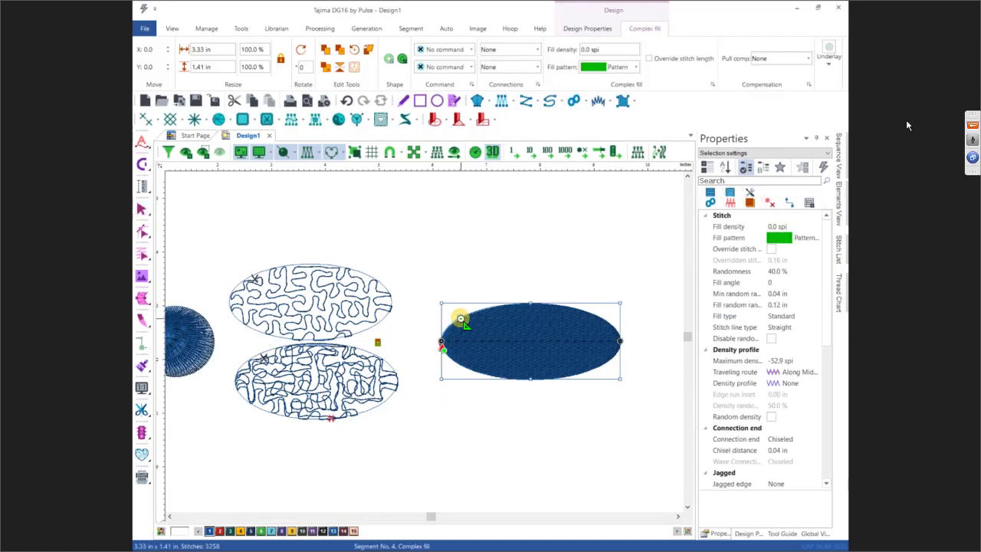
pyautogui.click(581, 373)
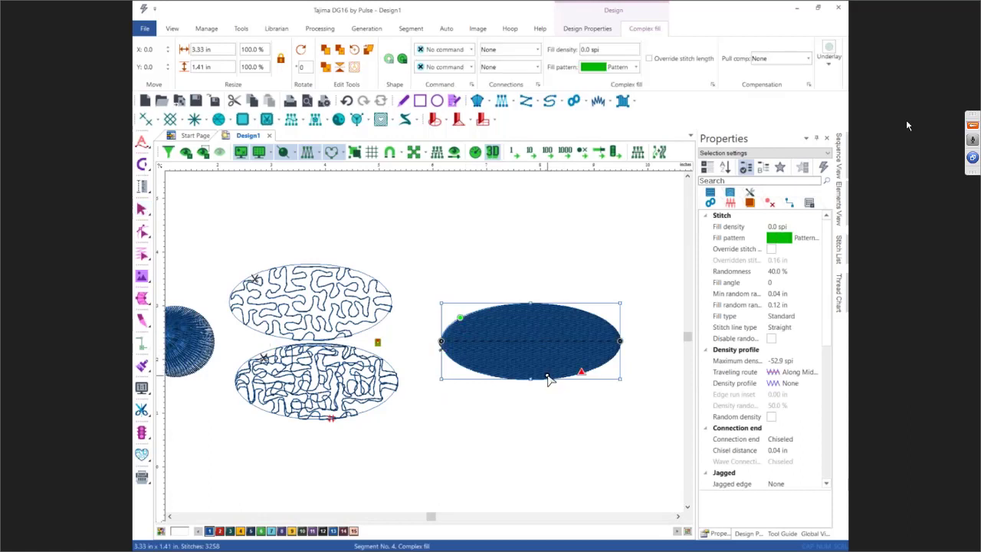
pyautogui.press('Escape')
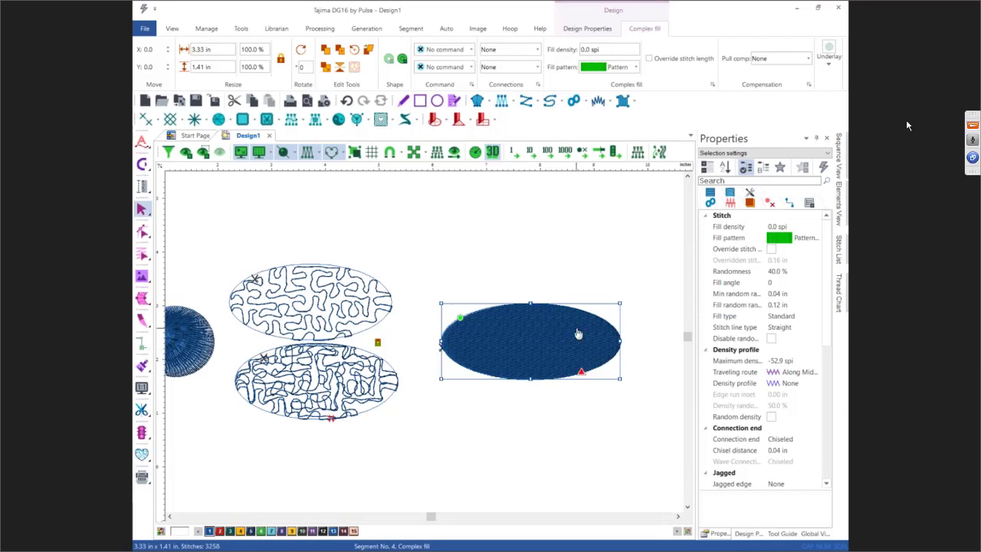
# - Change the new ellipse's fill type to Programmed fill
pyautogui.click(778, 320)
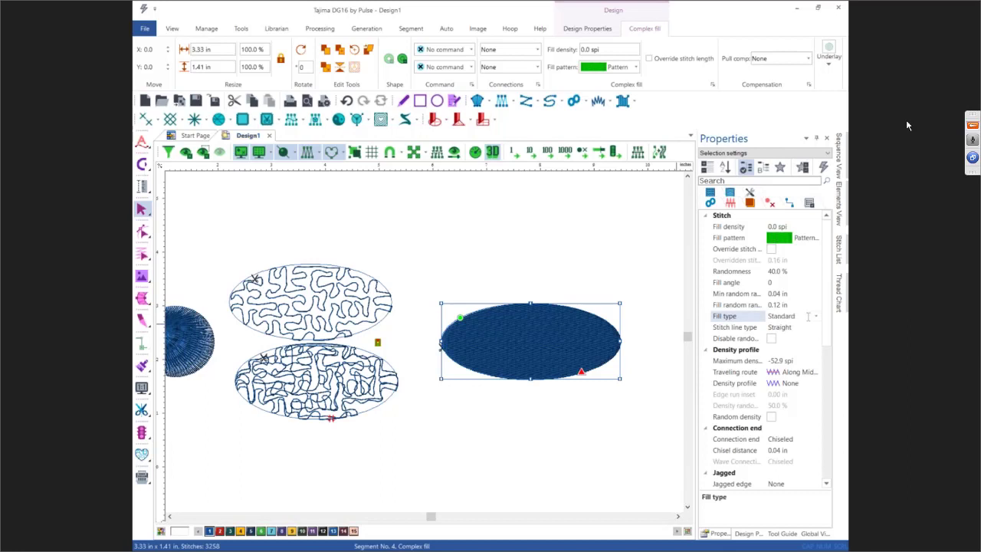
pyautogui.click(815, 315)
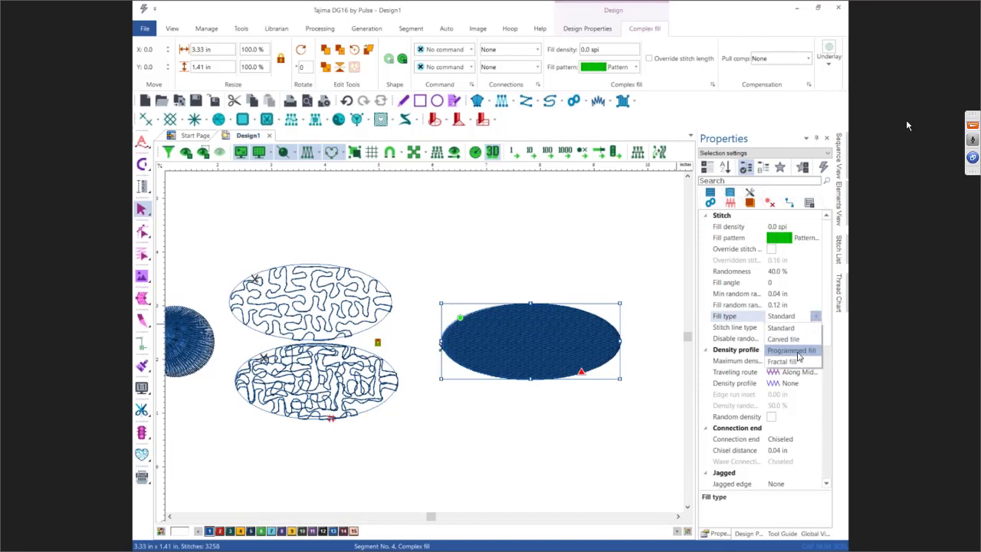
pyautogui.click(797, 353)
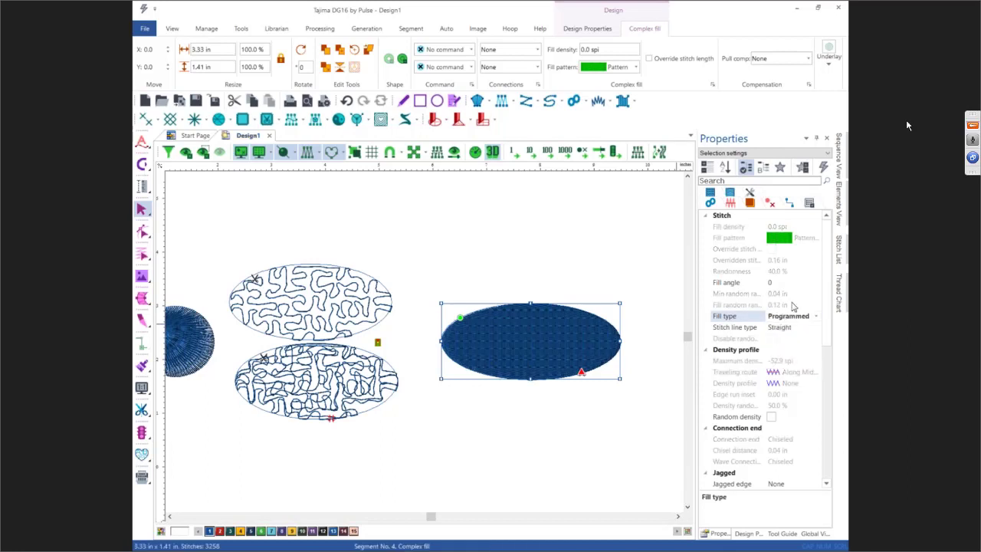
# - Set the programmed pattern of the new ellipse to f103
pyautogui.click(711, 193)
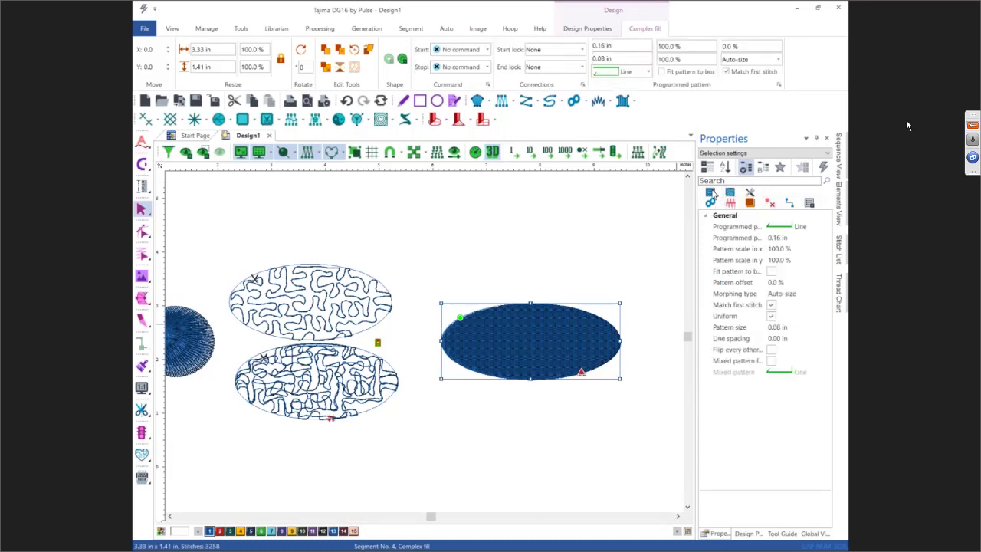
pyautogui.click(799, 228)
pyautogui.click(824, 227)
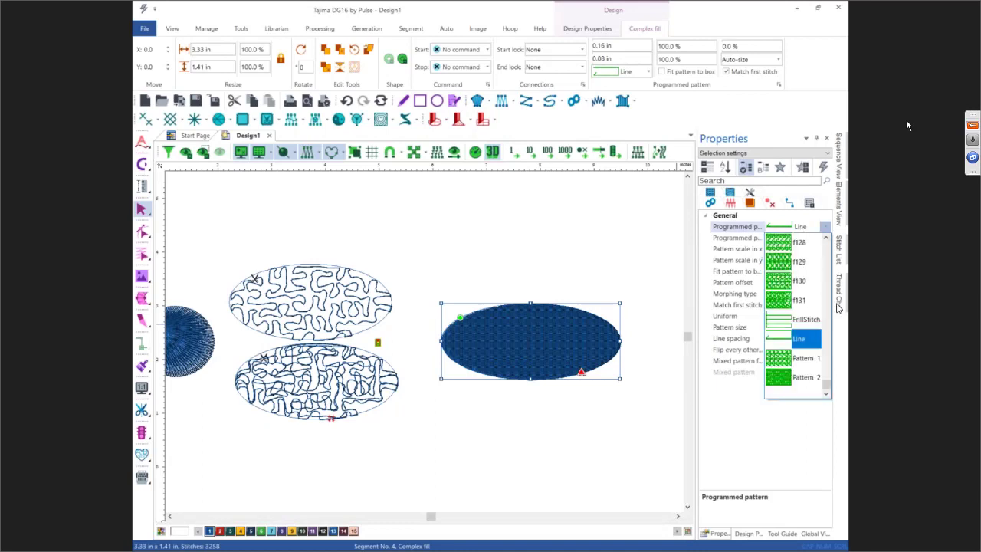
pyautogui.click(826, 238)
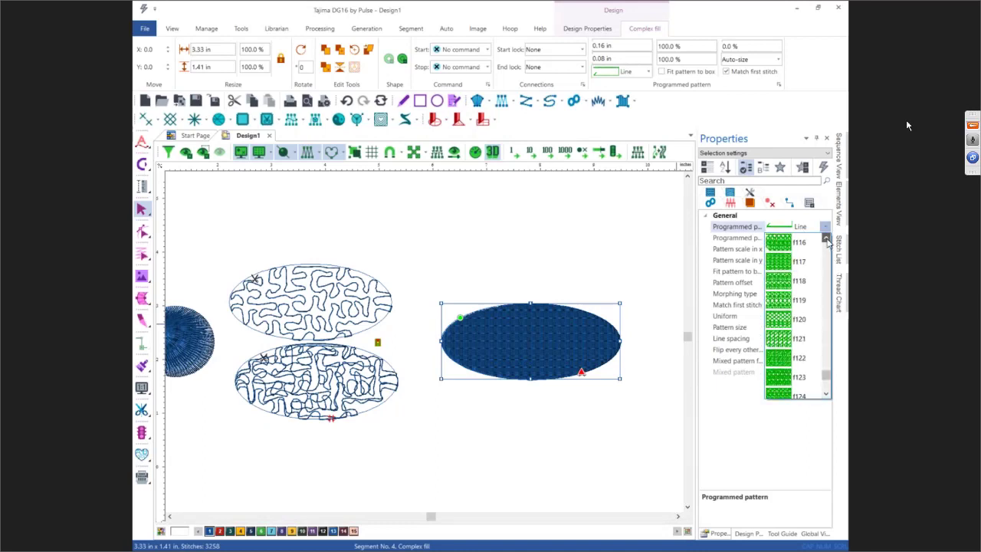
pyautogui.click(826, 238)
pyautogui.click(826, 239)
pyautogui.click(826, 238)
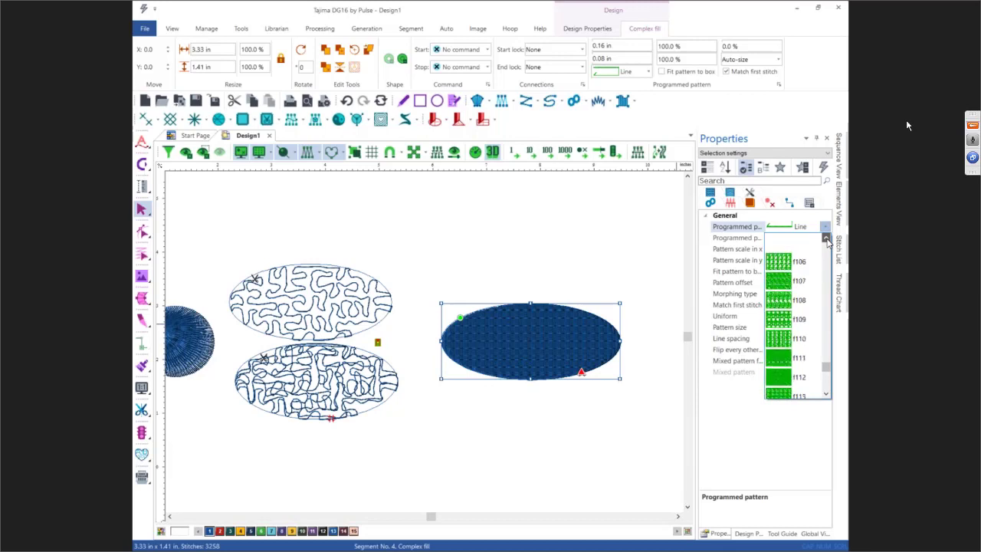
pyautogui.click(826, 238)
pyautogui.click(787, 243)
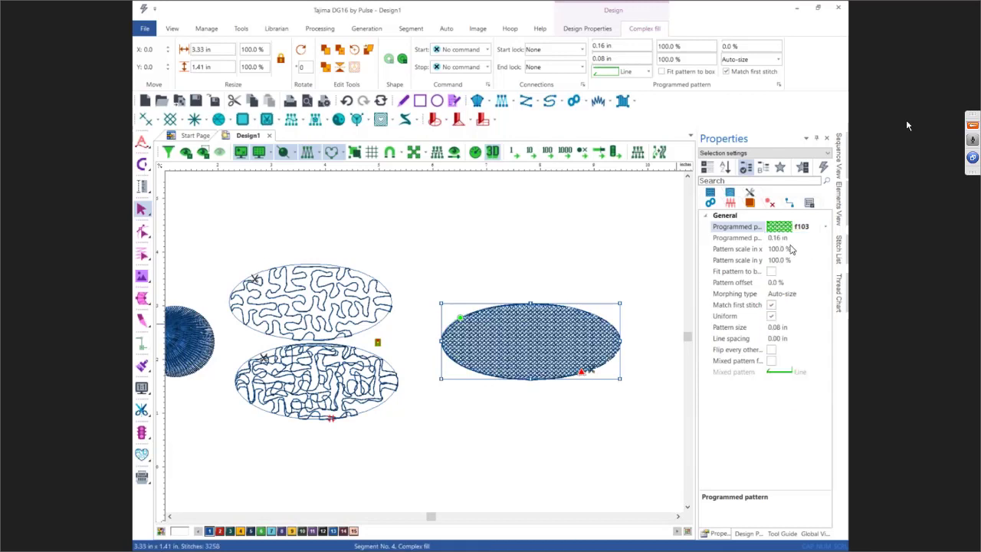
# - Set the programmed fill's pattern size to 0.16 in
pyautogui.click(789, 328)
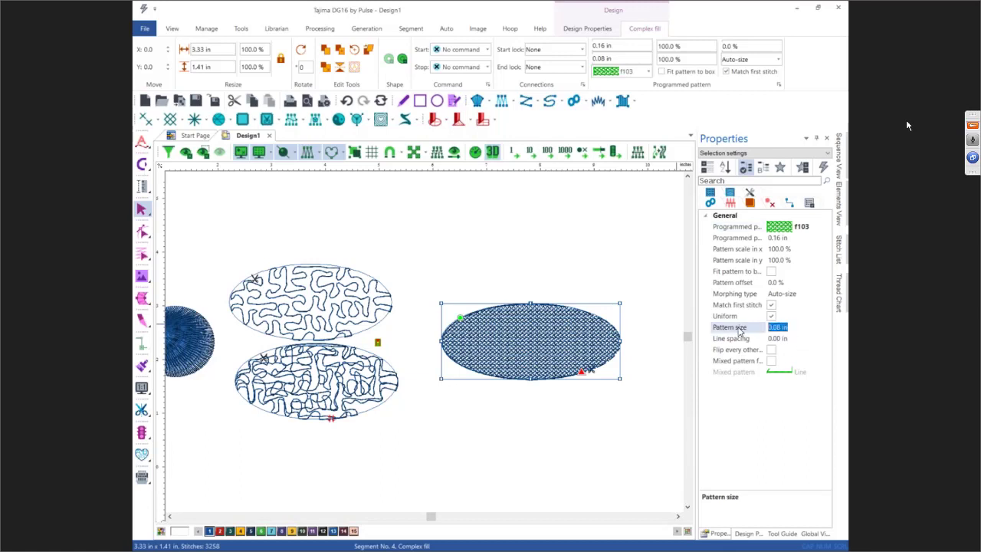
pyautogui.press('BackSpace')
pyautogui.write('.16')
pyautogui.press('Return')
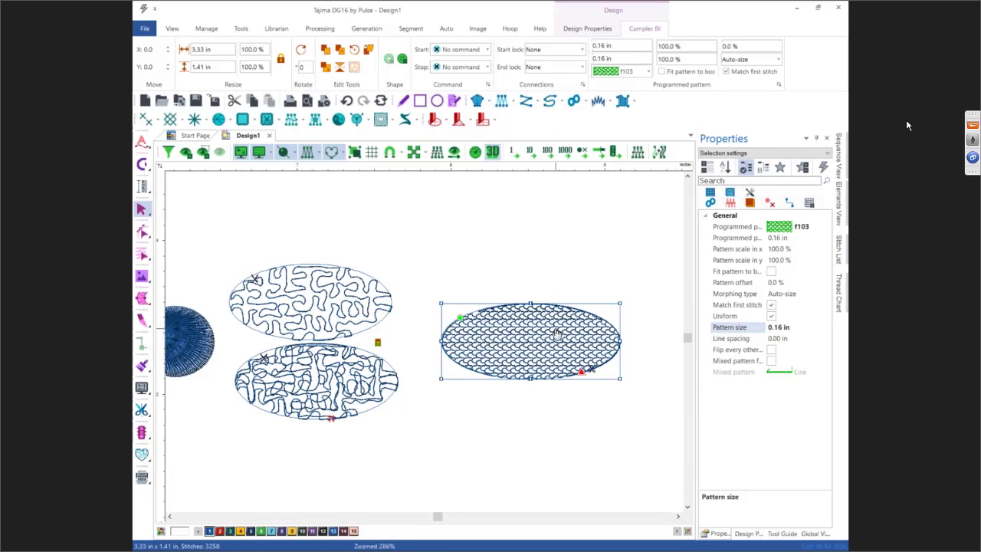
pyautogui.hotkey('ctrl', '0')
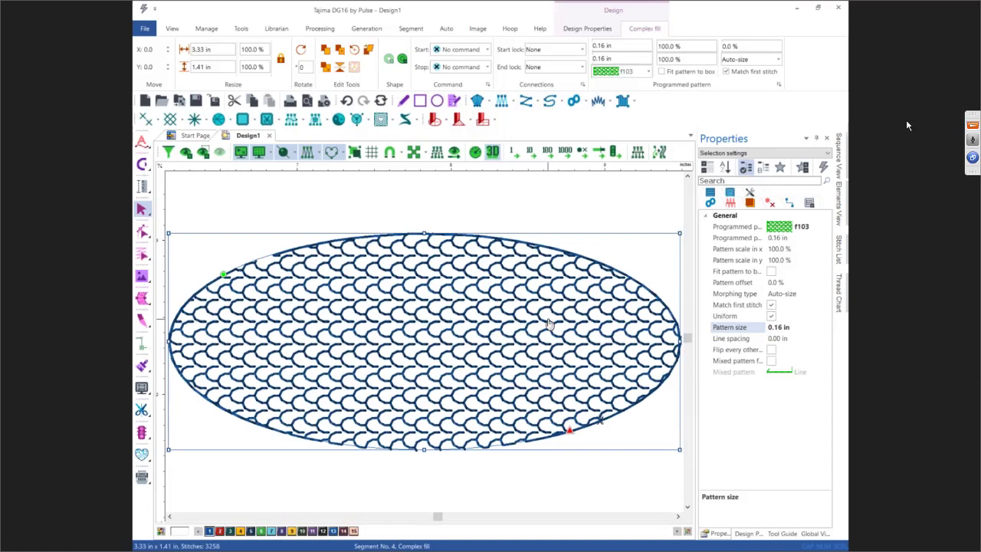
# - Change the programmed-fill ellipse's stitch line type to Wave
pyautogui.click(710, 204)
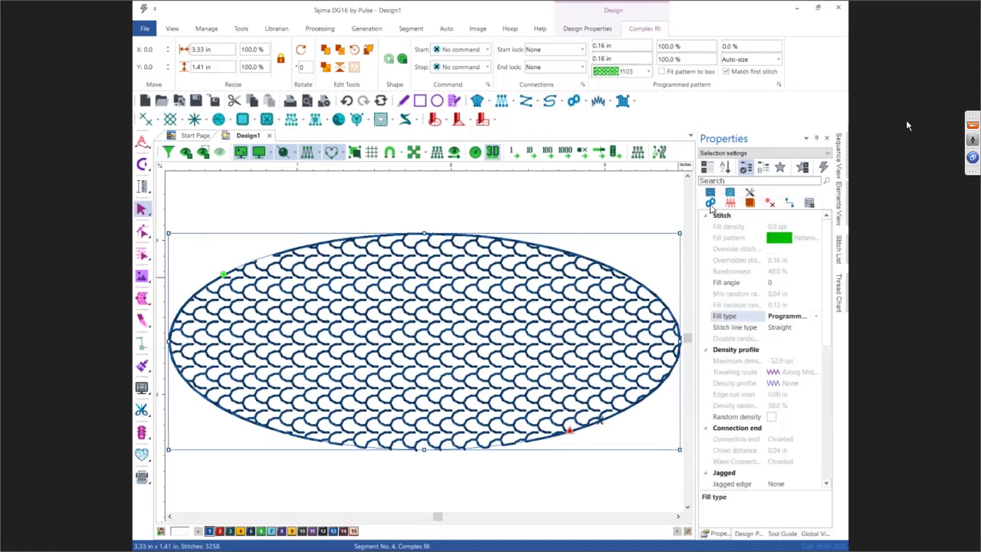
pyautogui.click(786, 330)
pyautogui.click(817, 329)
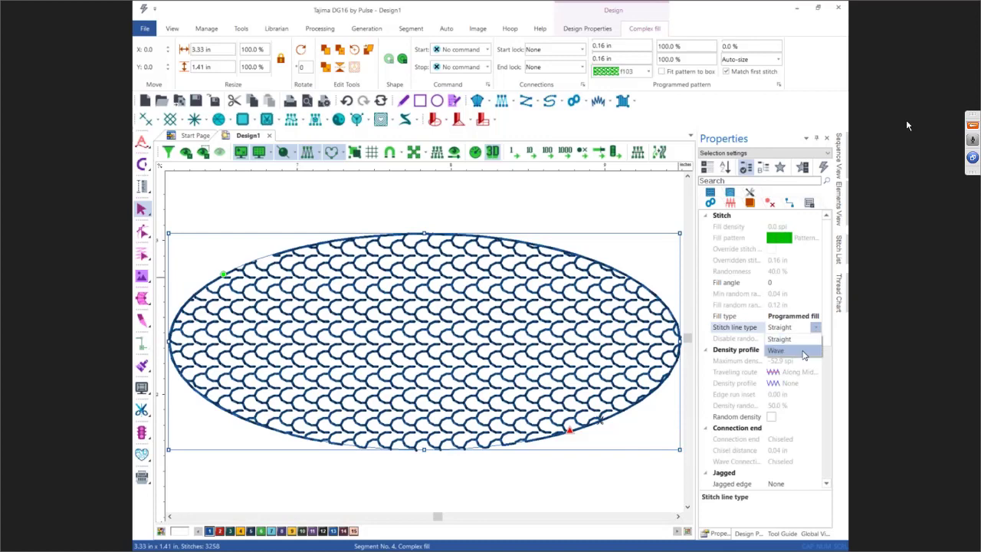
pyautogui.click(803, 353)
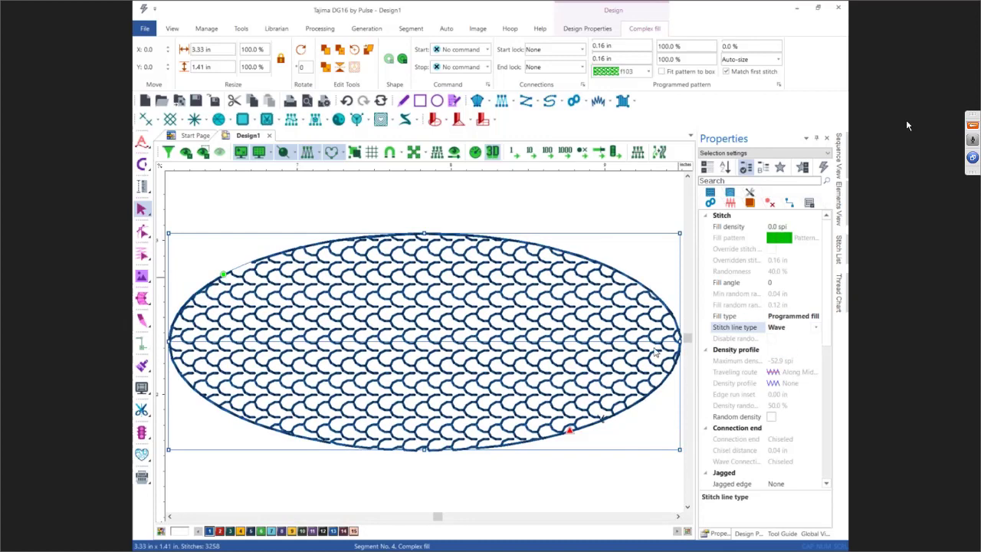
# - Shape the ellipse's wave line into two alternating crests and troughs from its left end to its right end, and deselect it
pyautogui.click(140, 301)
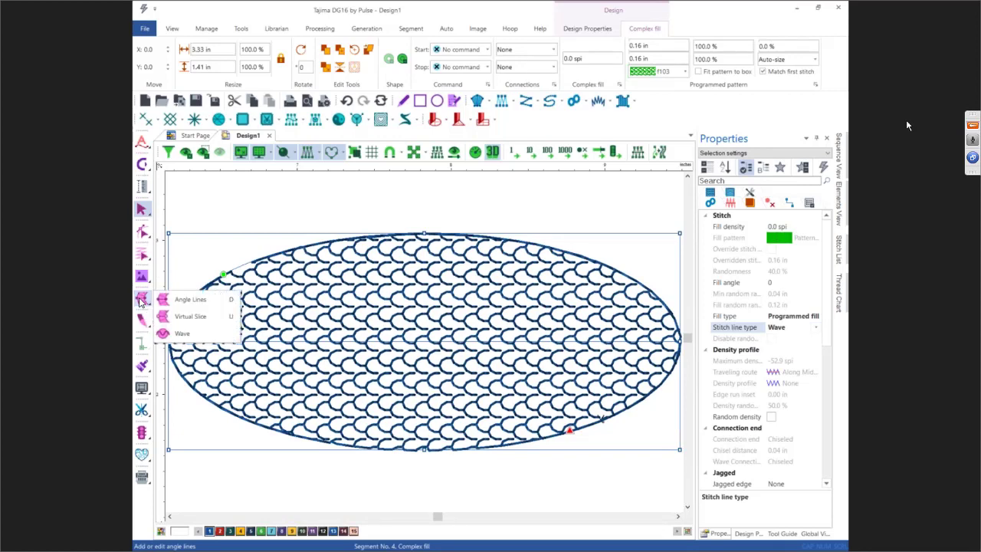
pyautogui.click(163, 334)
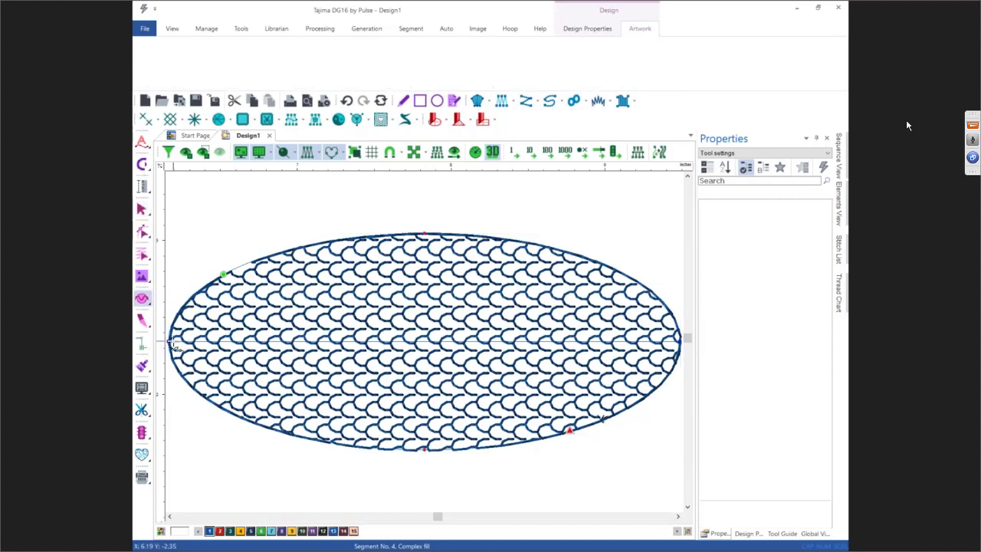
pyautogui.click(169, 339)
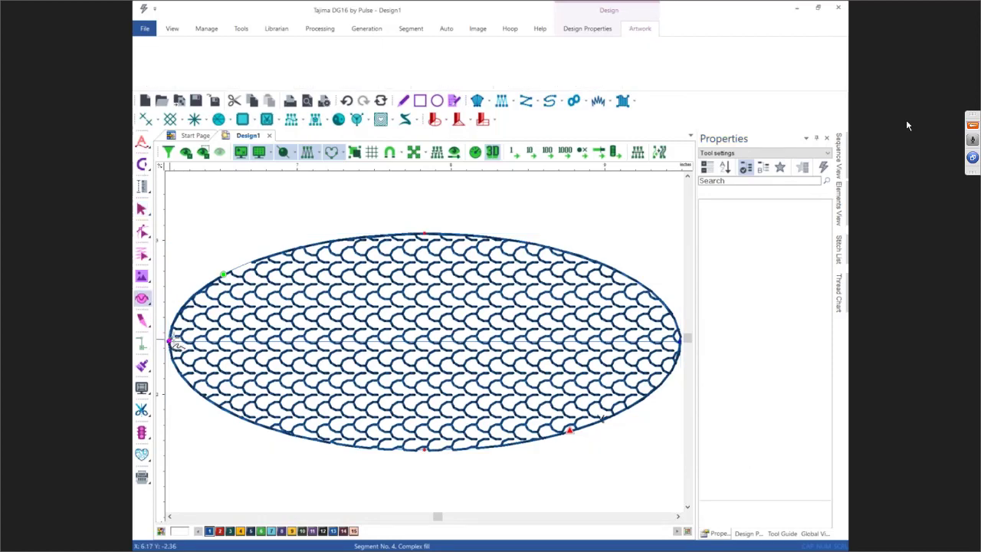
pyautogui.click(219, 317)
pyautogui.click(361, 368)
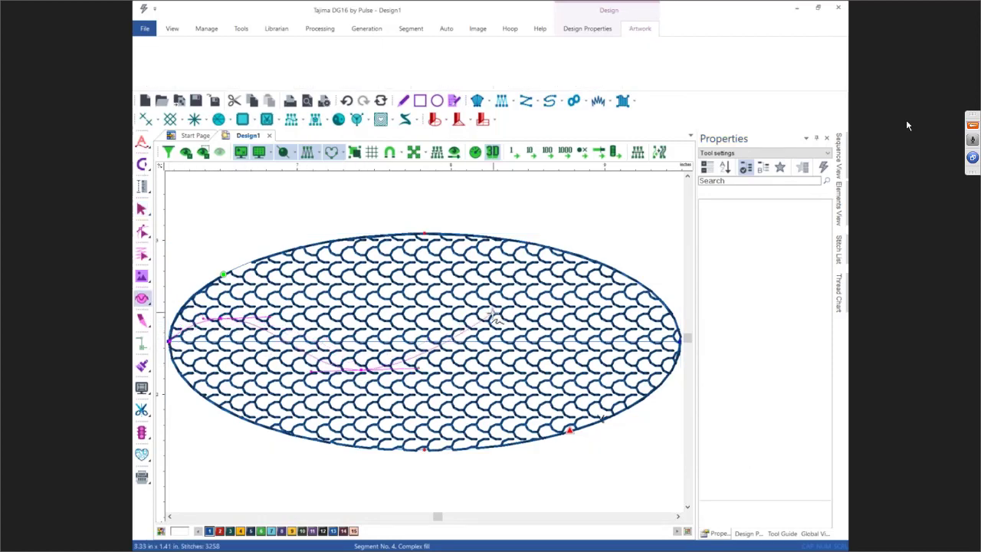
pyautogui.click(495, 315)
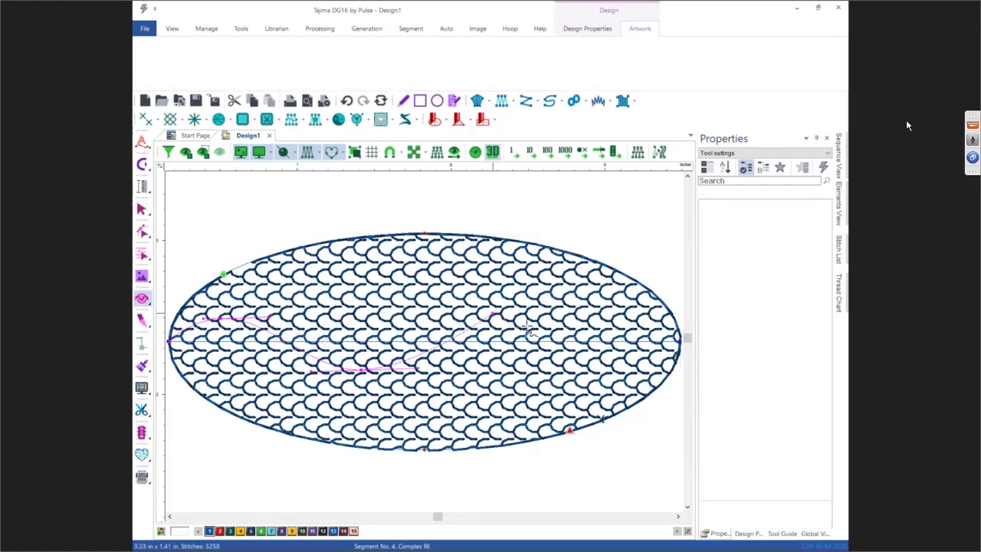
pyautogui.click(642, 358)
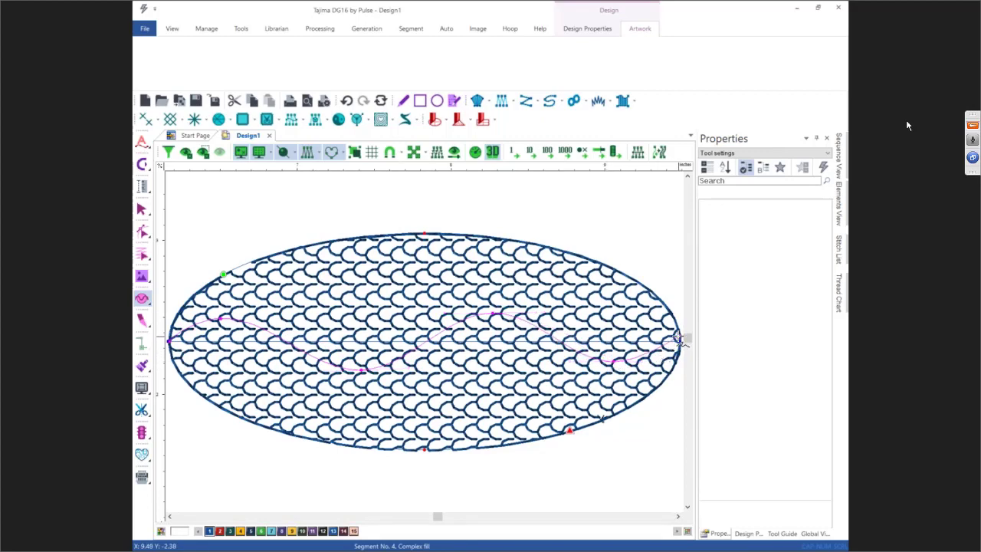
pyautogui.press('Return')
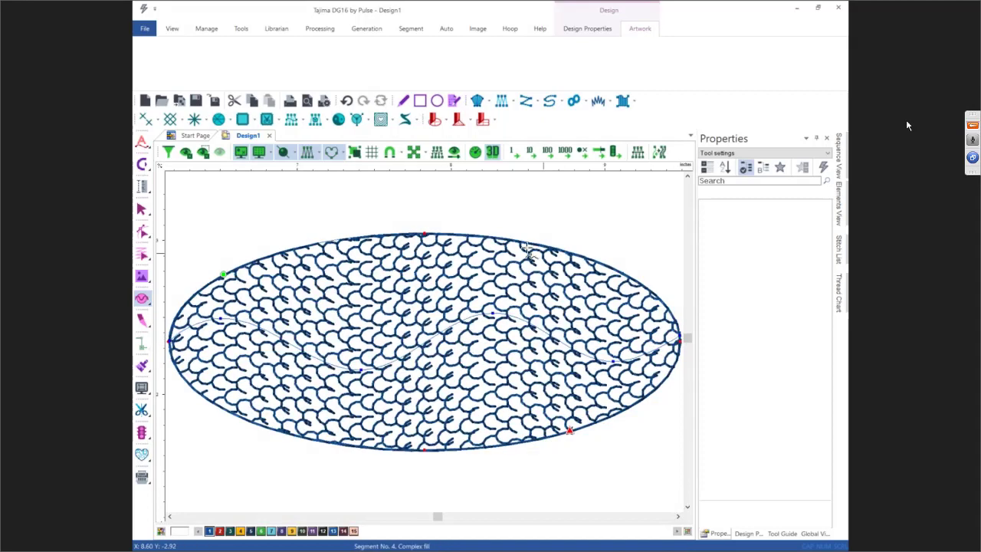
pyautogui.click(142, 209)
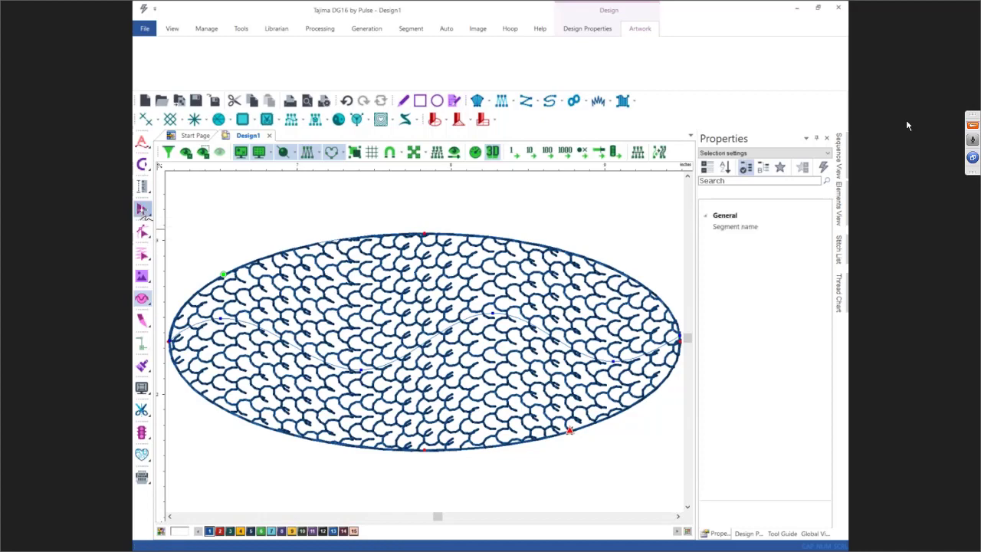
pyautogui.click(226, 206)
pyautogui.hotkey('ctrl', '0')
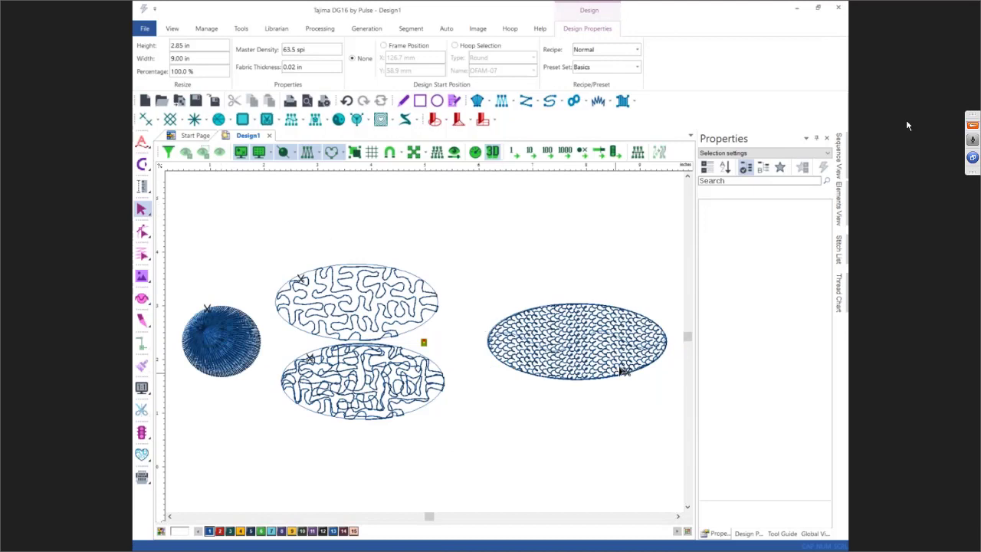
# - Move the wave-patterned ellipse up and left so it sits level with the upper fractal ellipse
pyautogui.click(584, 309)
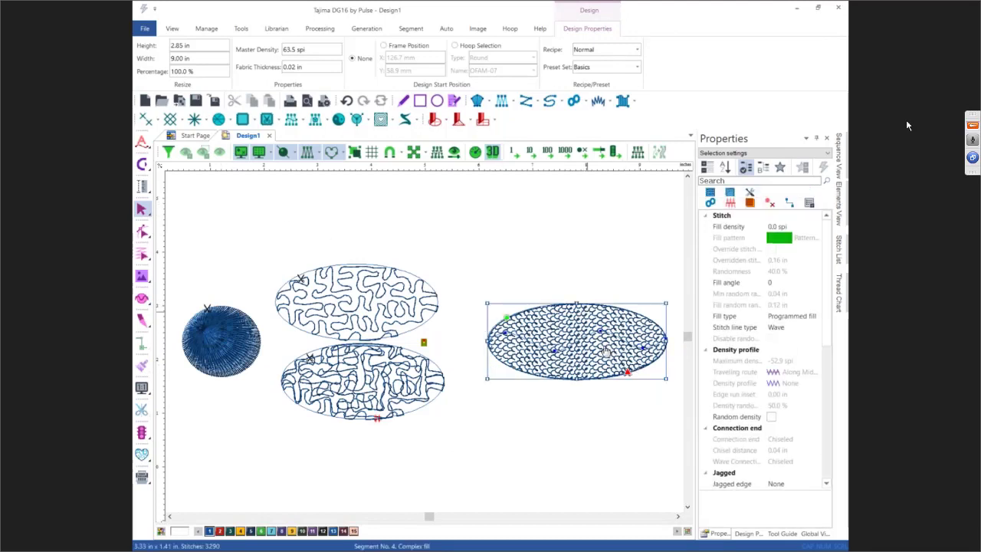
pyautogui.moveTo(605, 351); pyautogui.dragTo(577, 313)
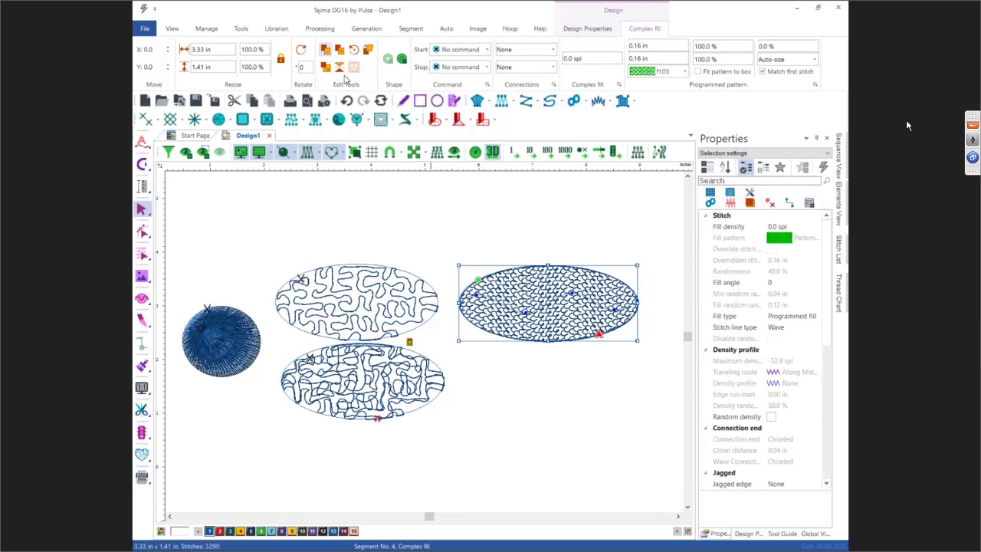
pyautogui.press('r')
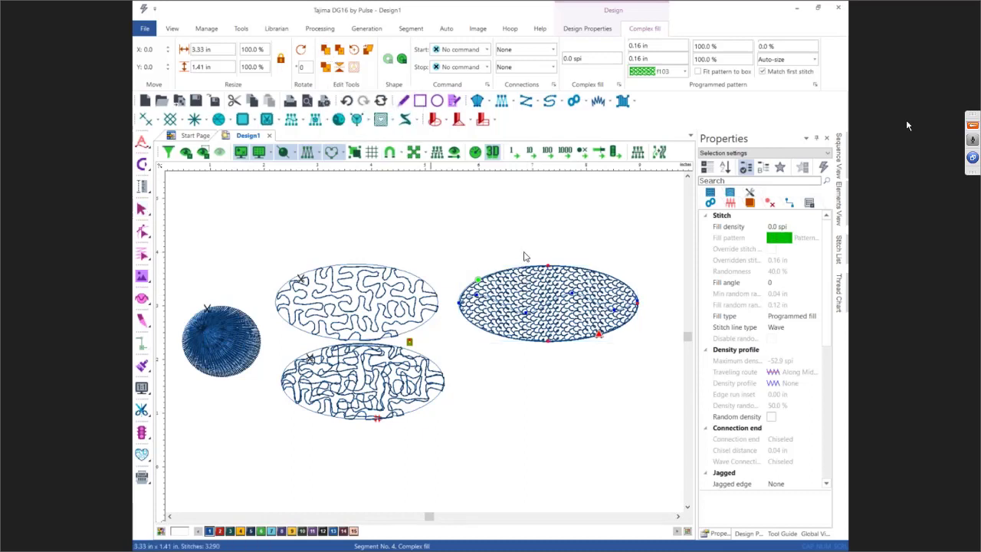
# - Duplicate the wave-patterned ellipse directly below the original and set the copy's stitch line type to Straight
pyautogui.moveTo(547, 310); pyautogui.dragTo(556, 390)
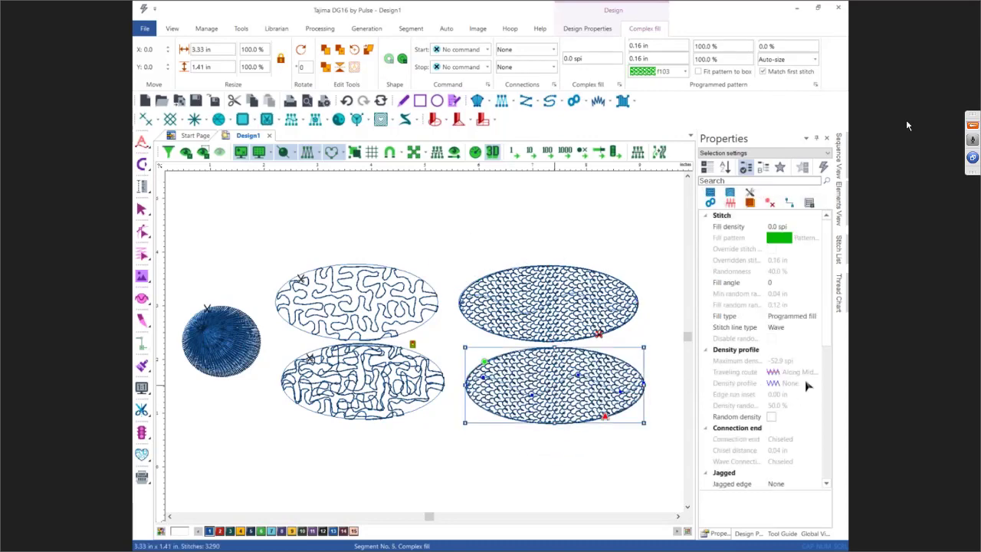
pyautogui.click(778, 330)
pyautogui.click(816, 328)
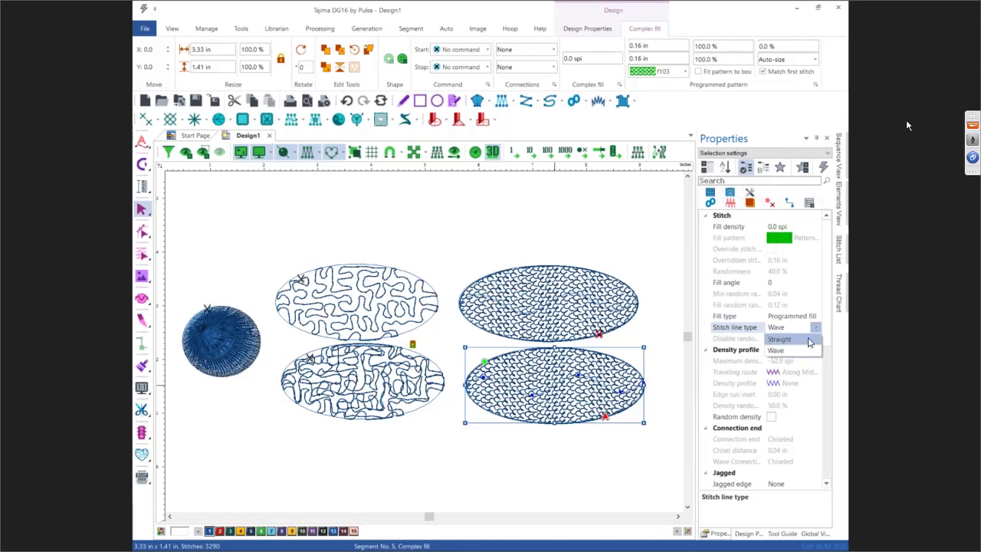
pyautogui.click(779, 339)
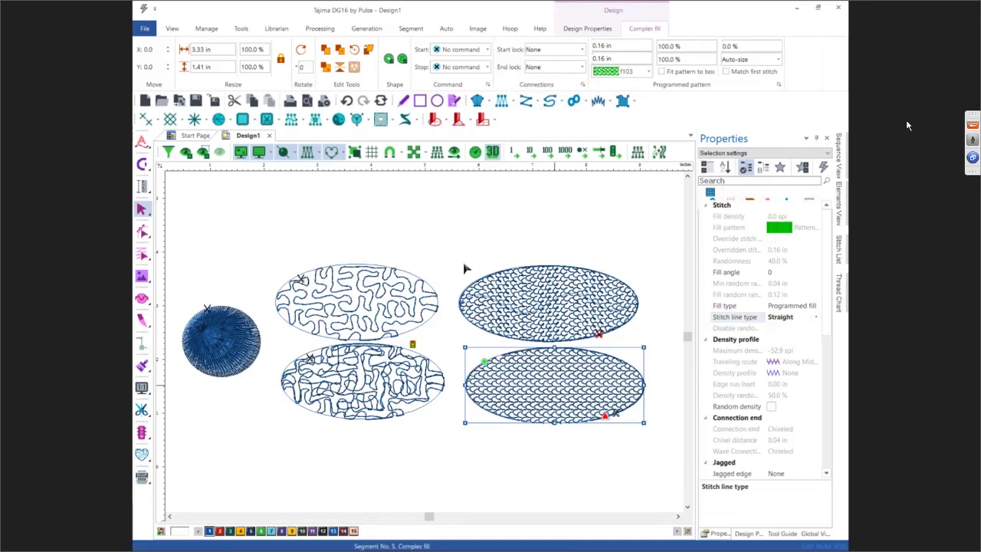
# - Examine the two programmed-fill ellipses up close to compare the wave and straight stitch lines
pyautogui.moveTo(463, 261); pyautogui.dragTo(643, 420)
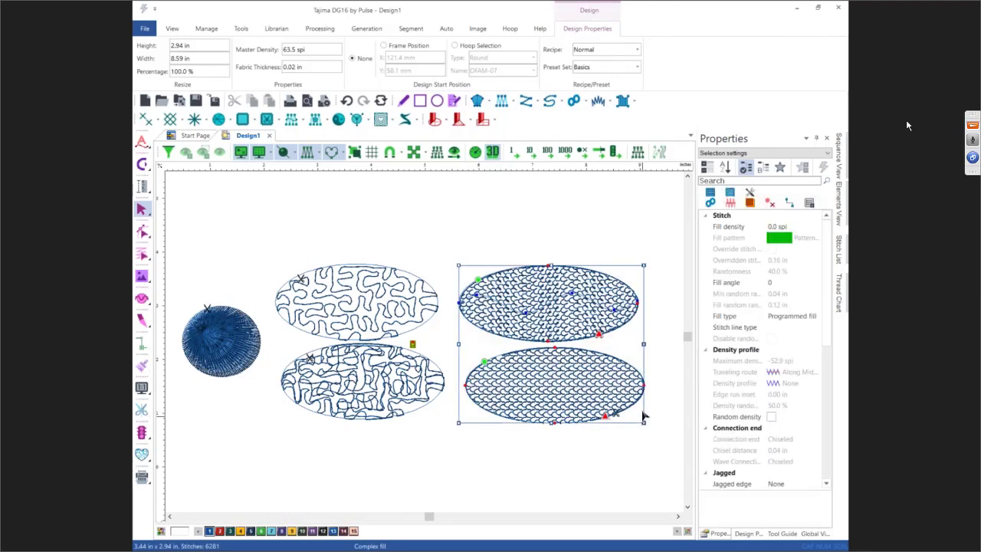
pyautogui.hotkey('ctrl', '0')
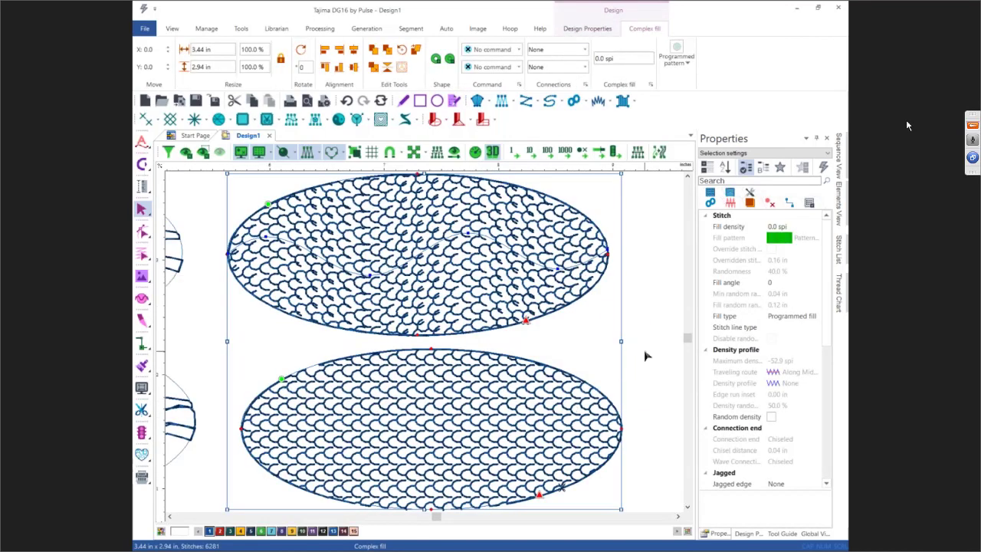
pyautogui.click(646, 356)
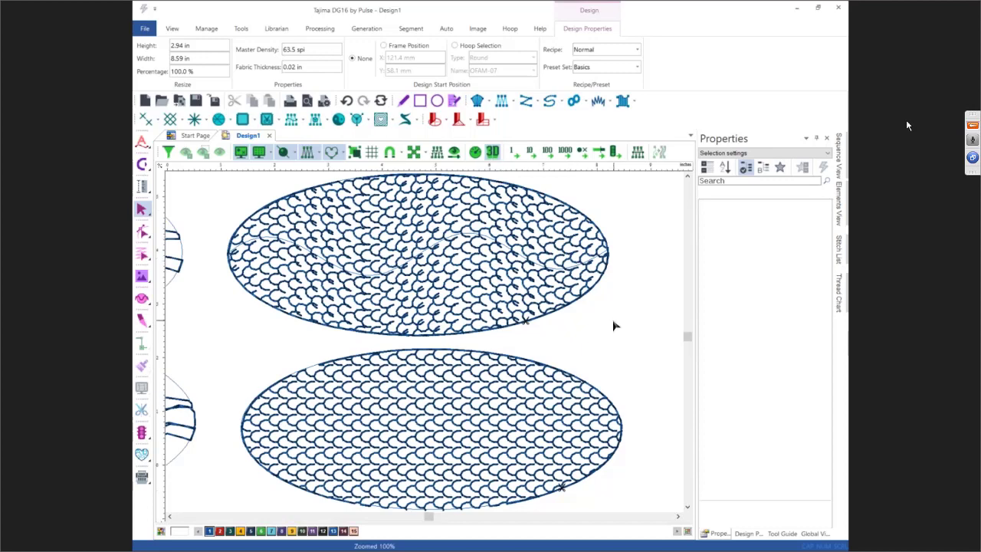
pyautogui.scroll(-2, 613, 326)
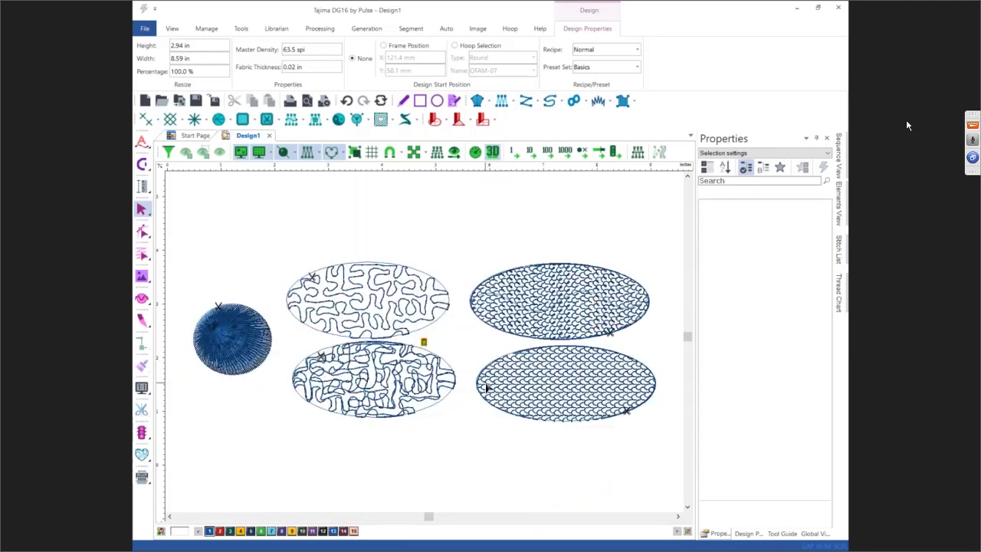
# - Draw a tall, narrow artwork ellipse about 0.60 in wide and 2.57 in high below the radial-fill circle
pyautogui.click(688, 507)
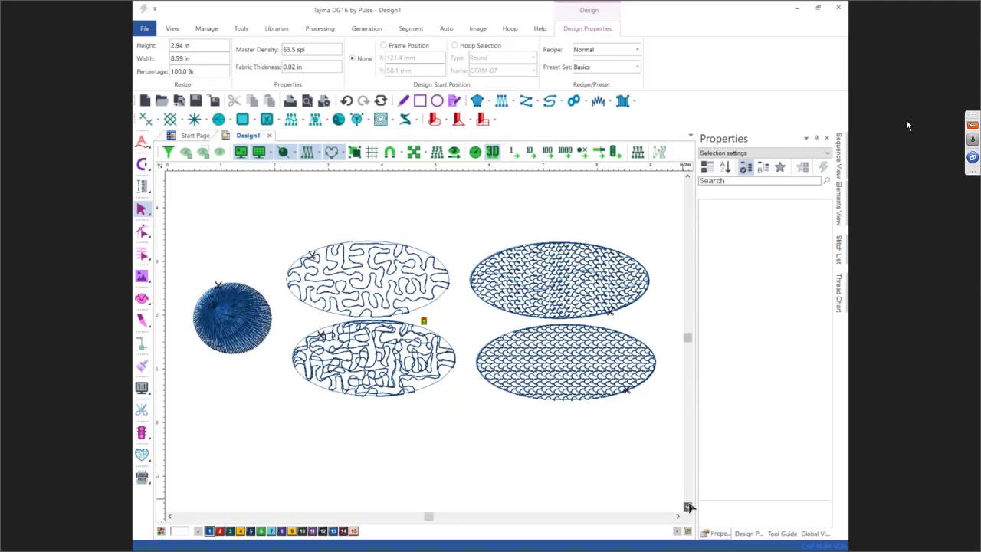
pyautogui.click(688, 507)
pyautogui.click(688, 508)
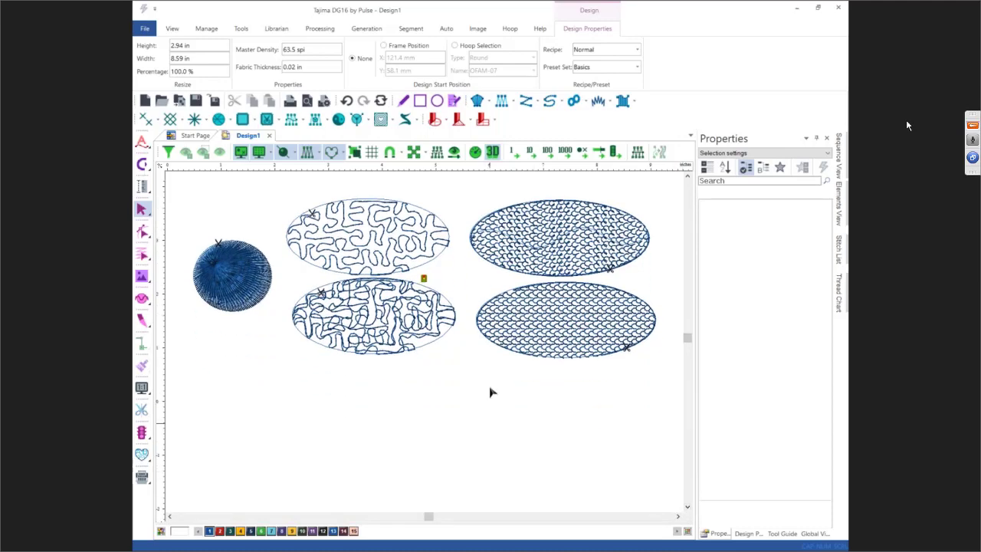
pyautogui.click(437, 102)
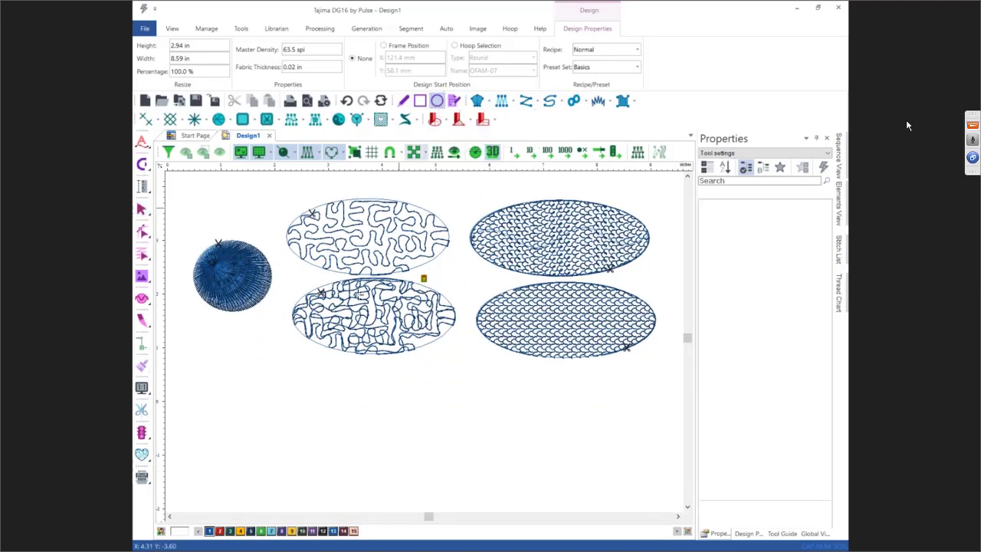
pyautogui.click(182, 342)
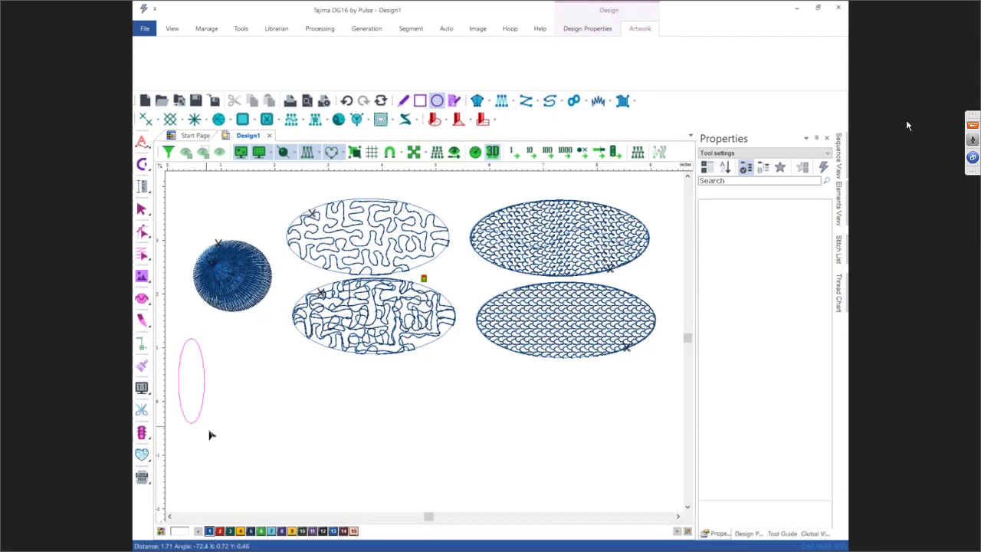
pyautogui.click(211, 476)
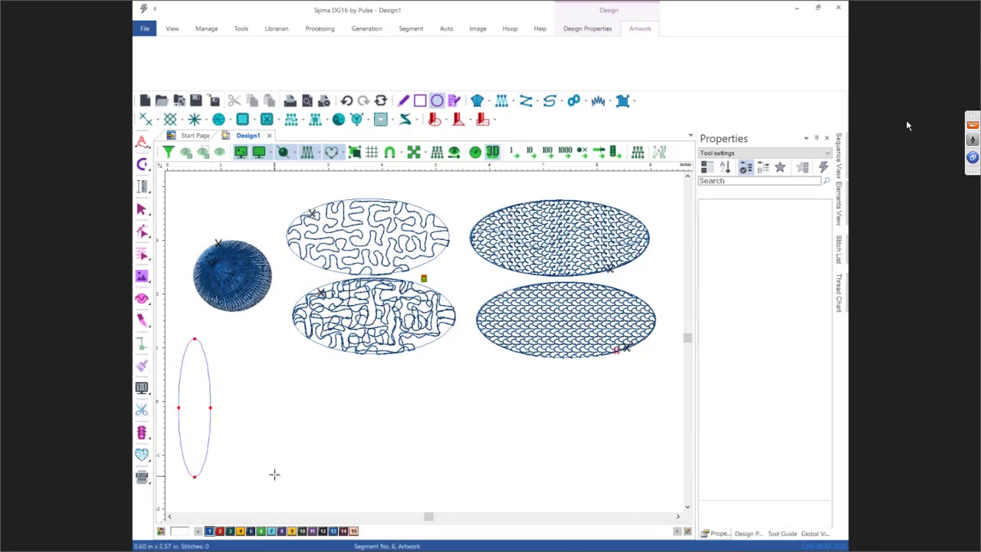
pyautogui.press('Return')
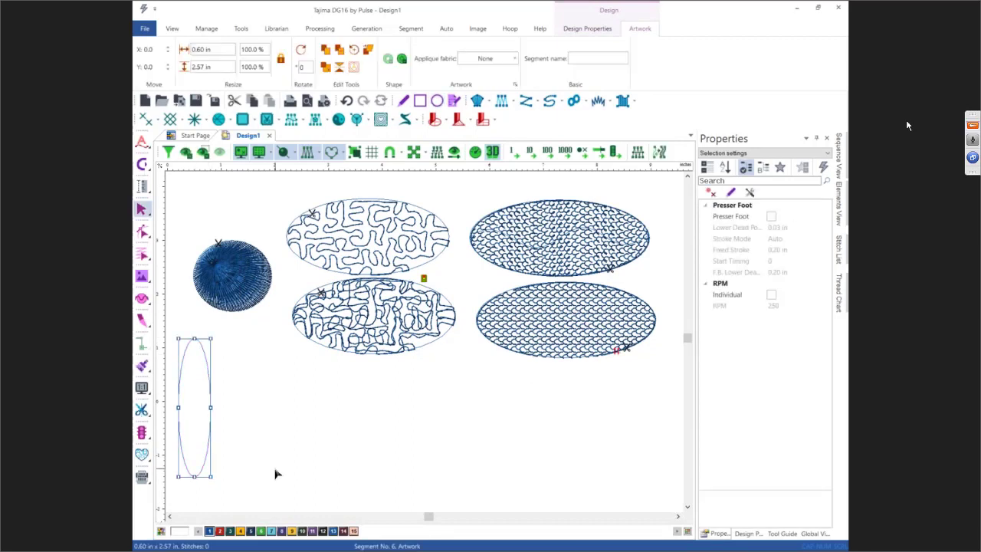
# - Convert the narrow ellipse to a satin path with a horizontal stitch angle line across its middle
pyautogui.press('r')
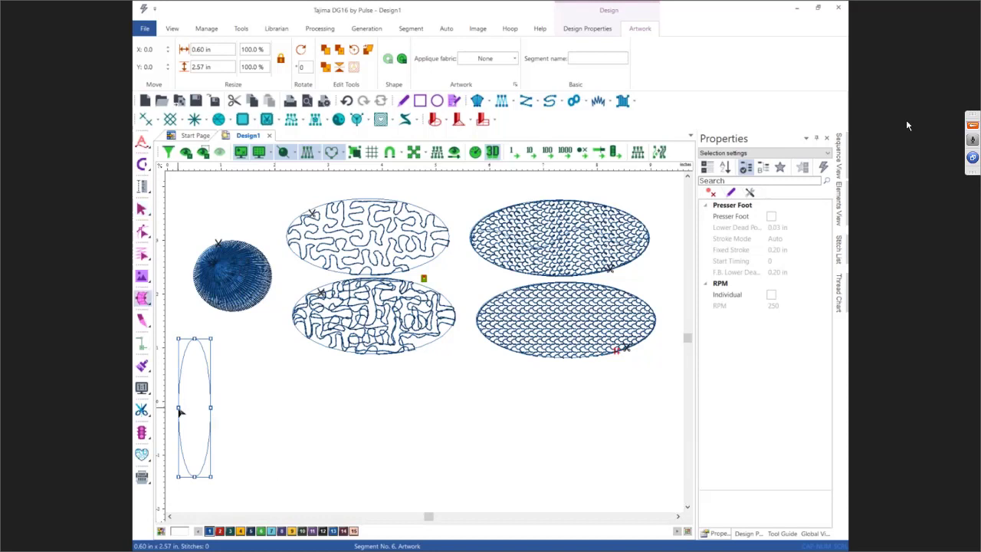
pyautogui.click(178, 408)
pyautogui.click(210, 408)
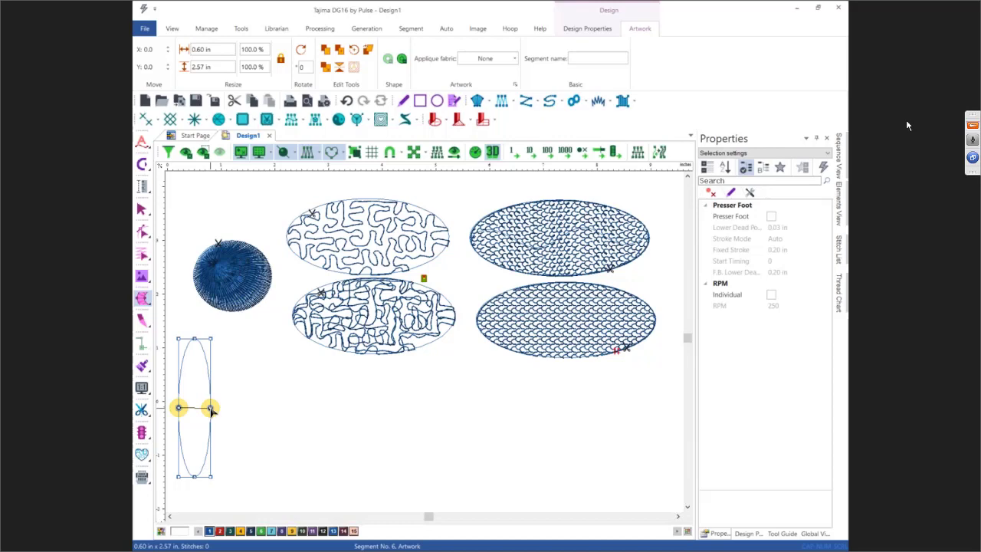
pyautogui.press('Return')
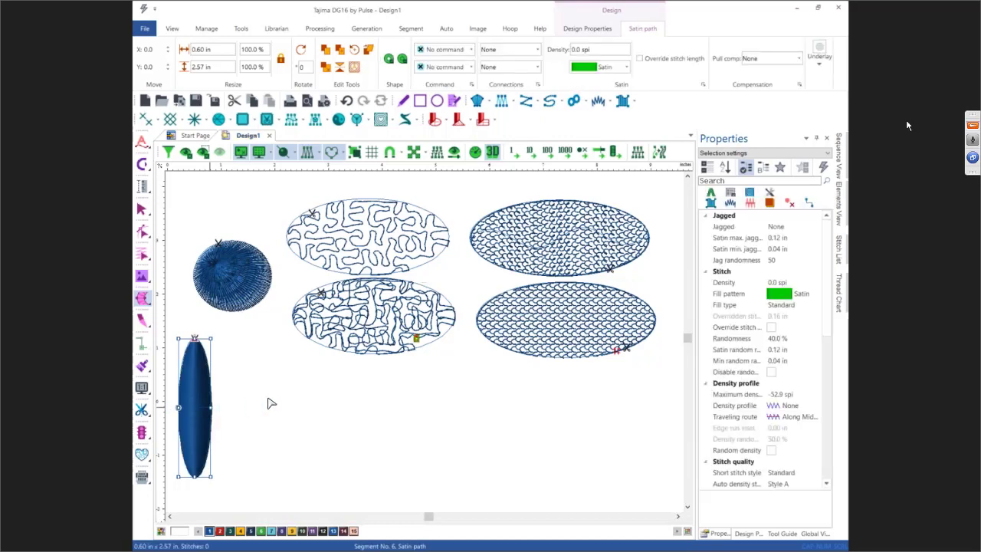
pyautogui.press('Escape')
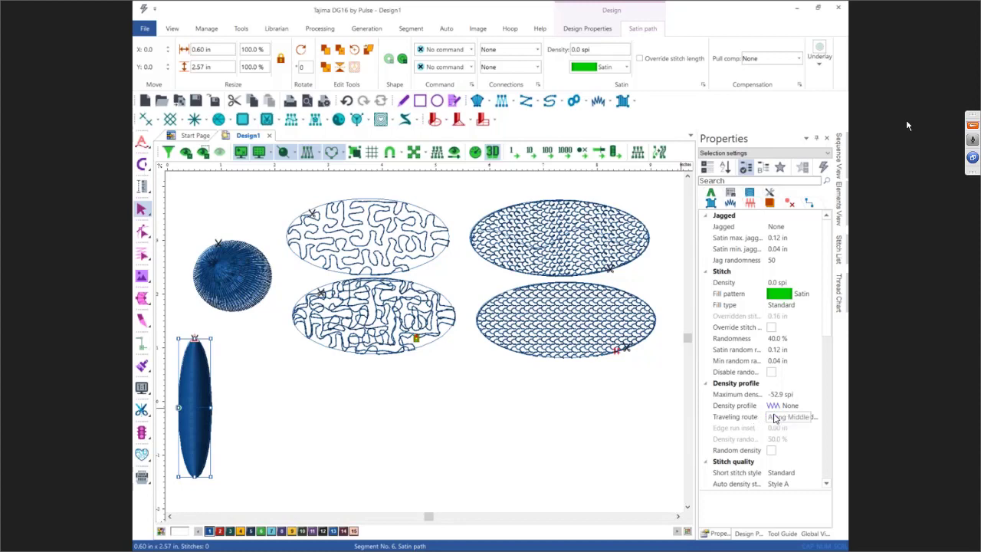
# - Change the narrow satin ellipse's fill type to Swirl
pyautogui.click(783, 305)
pyautogui.click(815, 305)
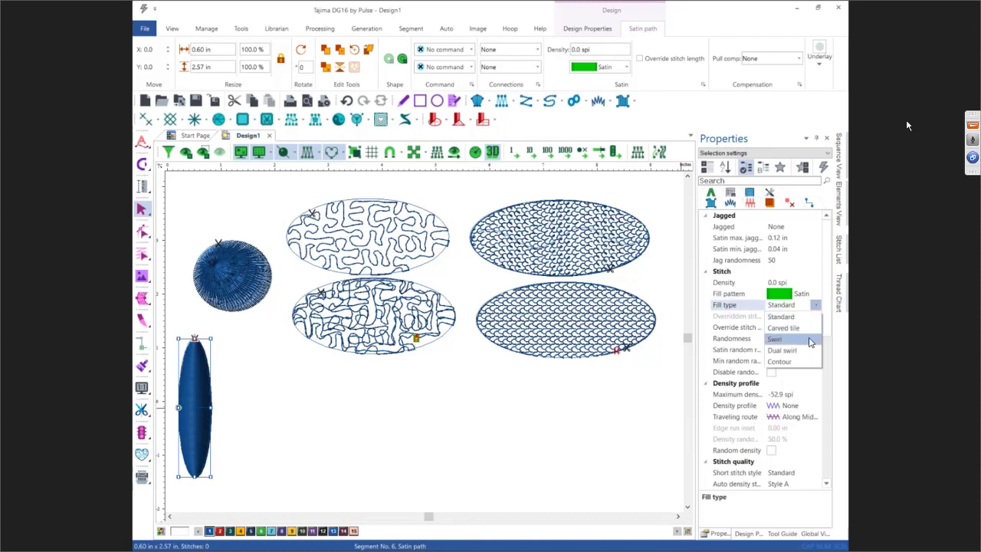
pyautogui.click(806, 340)
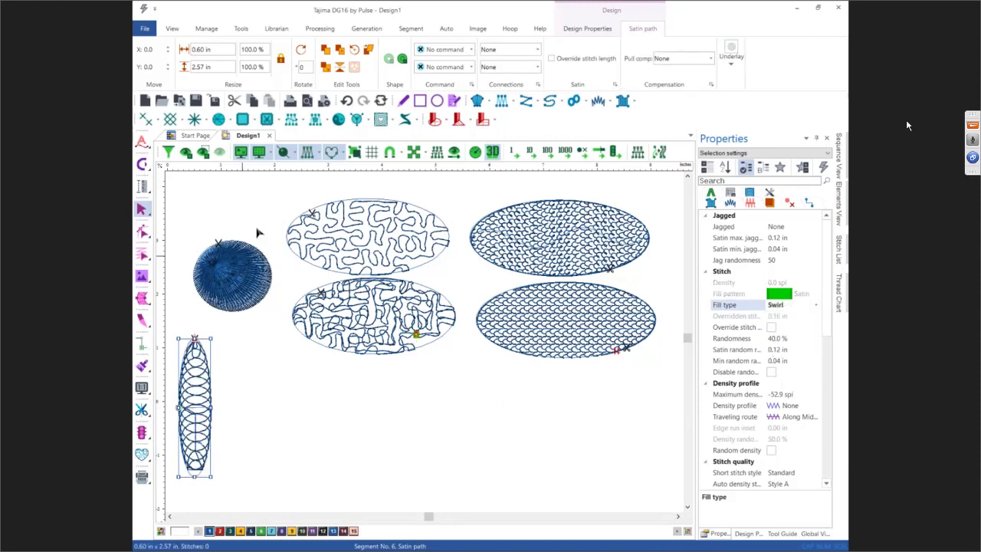
# - Duplicate the swirl-filled ellipse just to its right and change the copy's fill type to Dual swirl
pyautogui.click(320, 54)
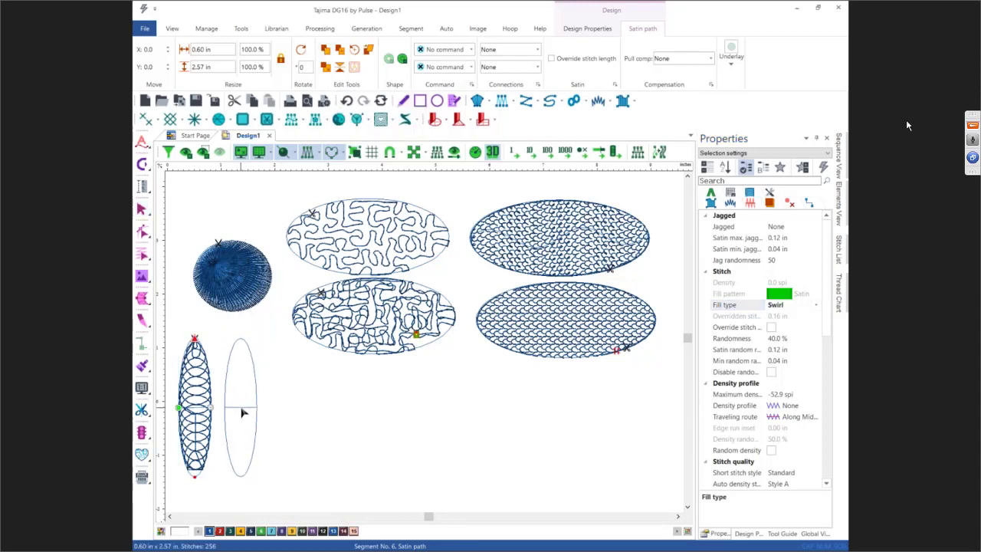
pyautogui.click(242, 413)
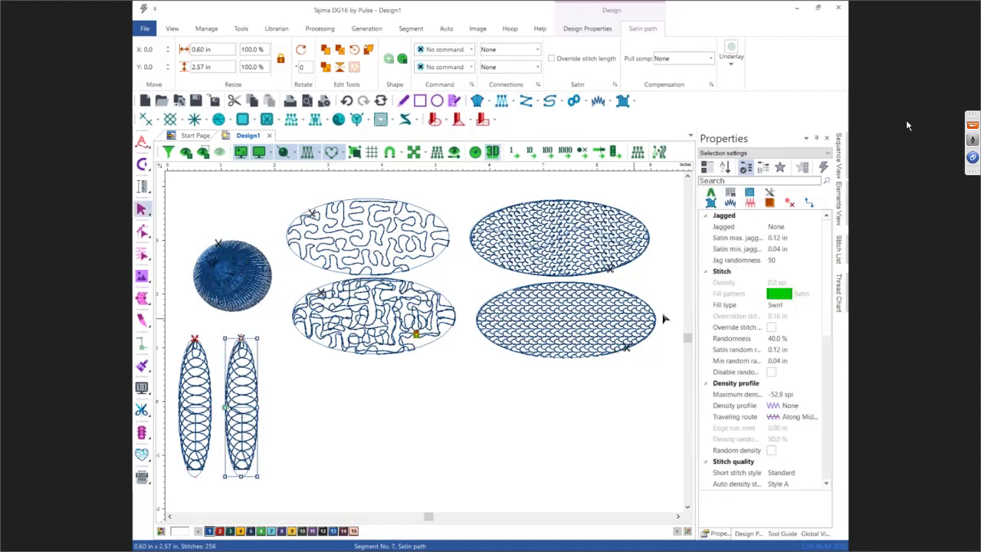
pyautogui.click(776, 307)
pyautogui.click(817, 306)
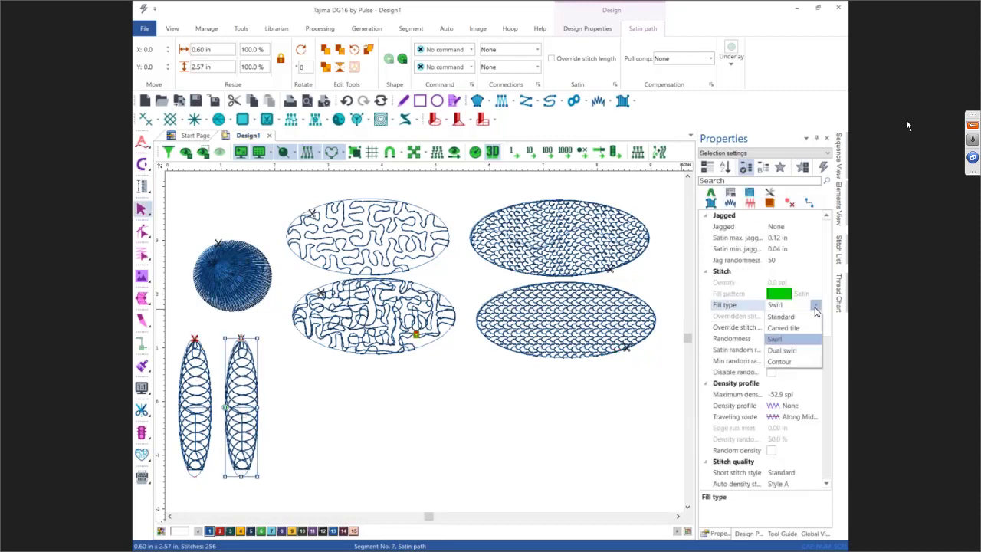
pyautogui.click(797, 358)
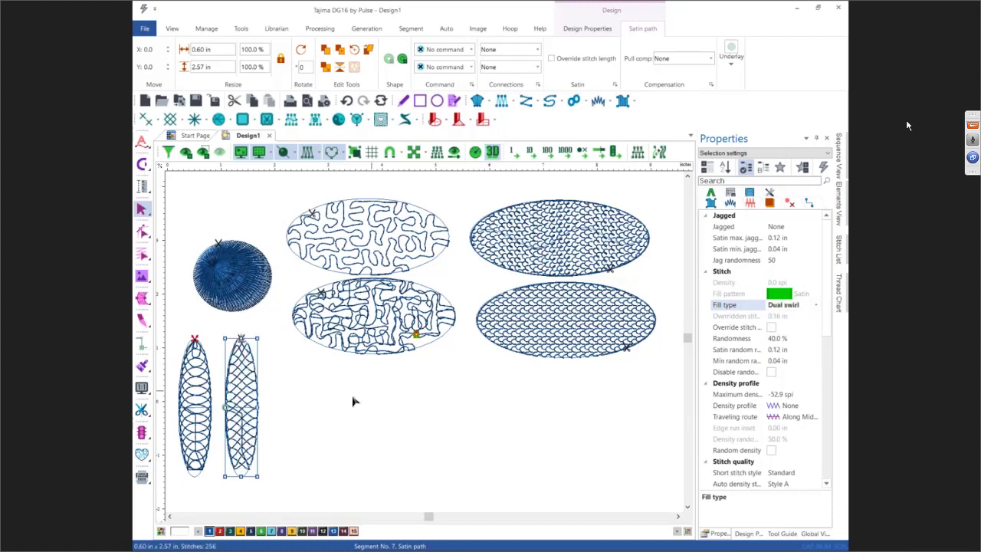
# - Select both the swirl and dual swirl ellipses and open their traveling route setting
pyautogui.click(327, 411)
pyautogui.moveTo(173, 333); pyautogui.dragTo(286, 482)
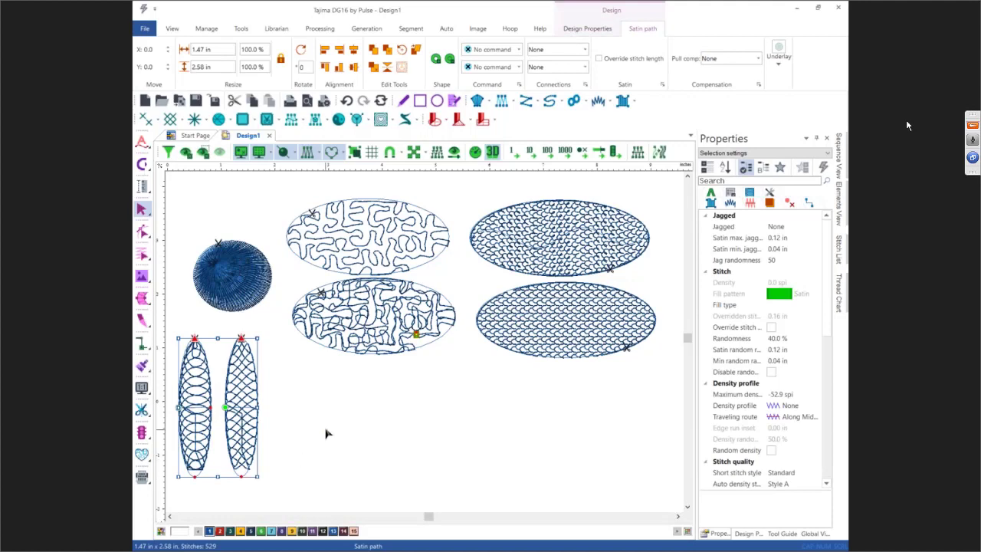
pyautogui.click(795, 416)
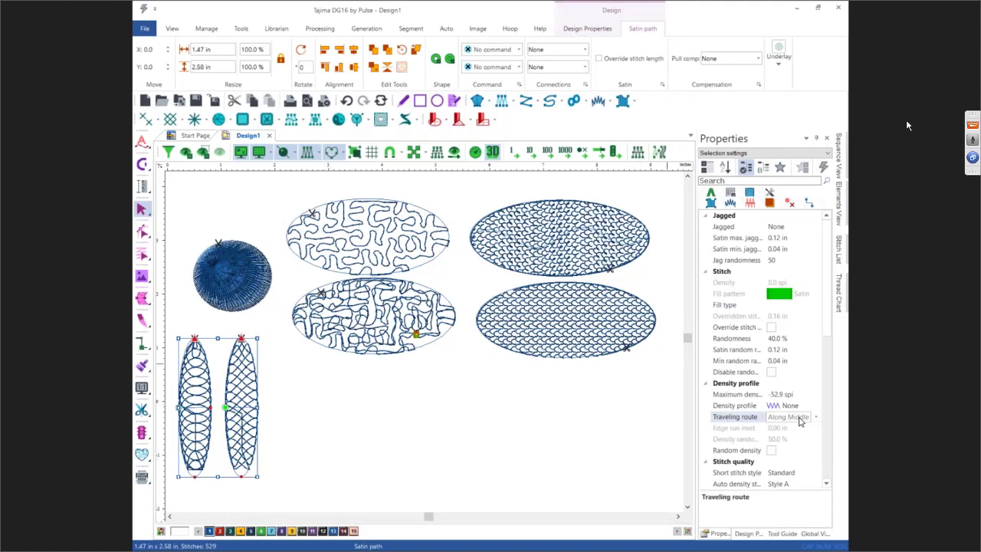
# - Set the traveling route of the two narrow satin ellipses to Along Edge
pyautogui.click(817, 420)
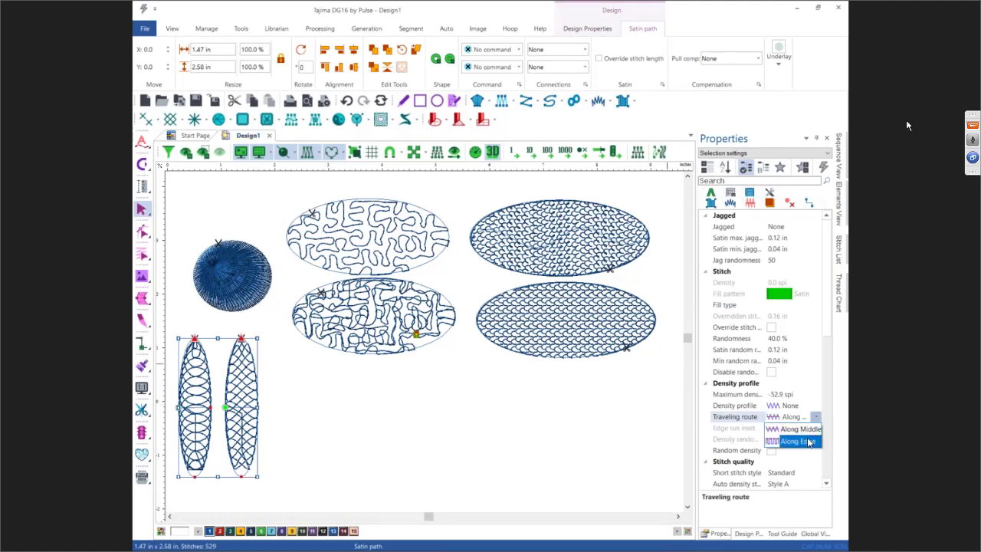
pyautogui.click(804, 441)
pyautogui.click(420, 443)
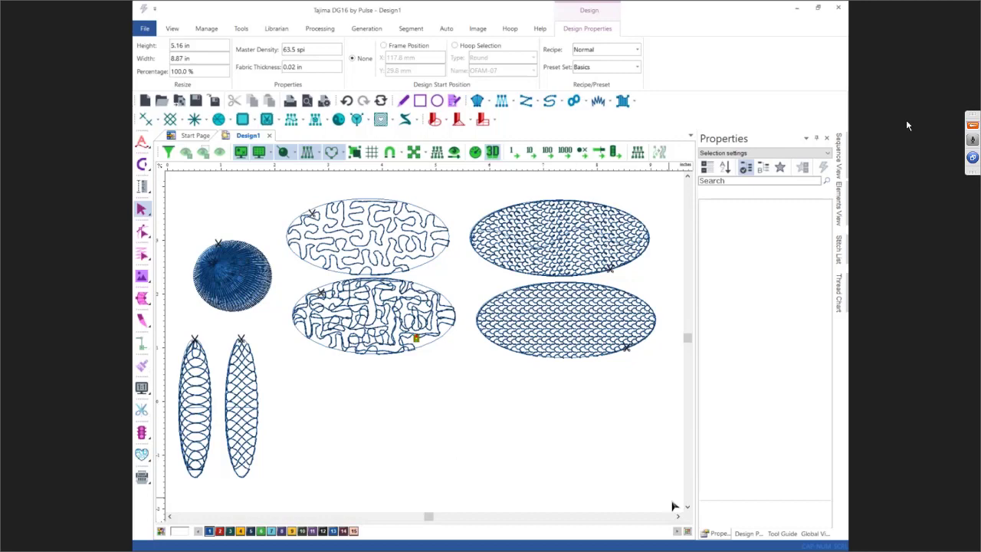
# - Draw a rectangle artwork segment about 4.73 in by 0.50 in beneath the filled ellipses
pyautogui.click(420, 100)
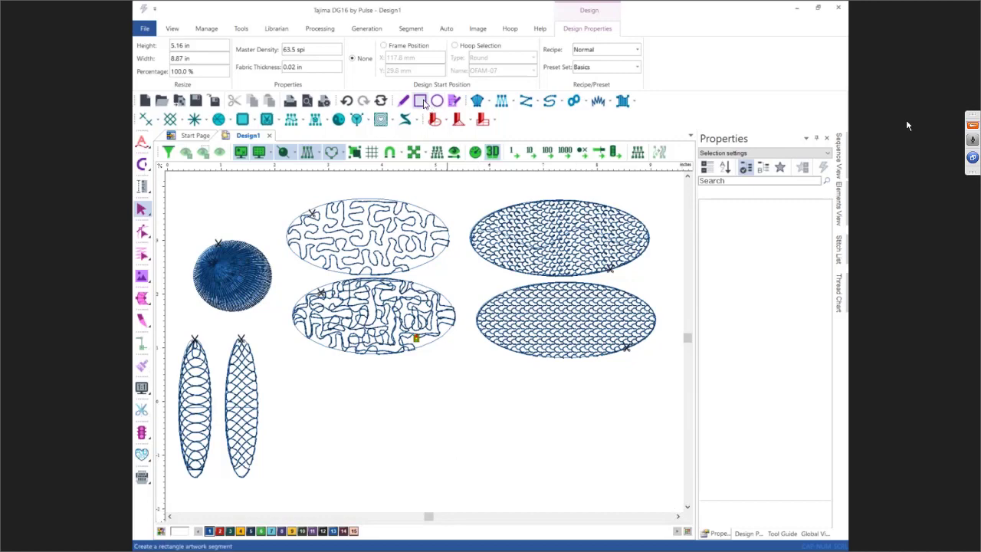
pyautogui.moveTo(346, 390); pyautogui.dragTo(600, 414)
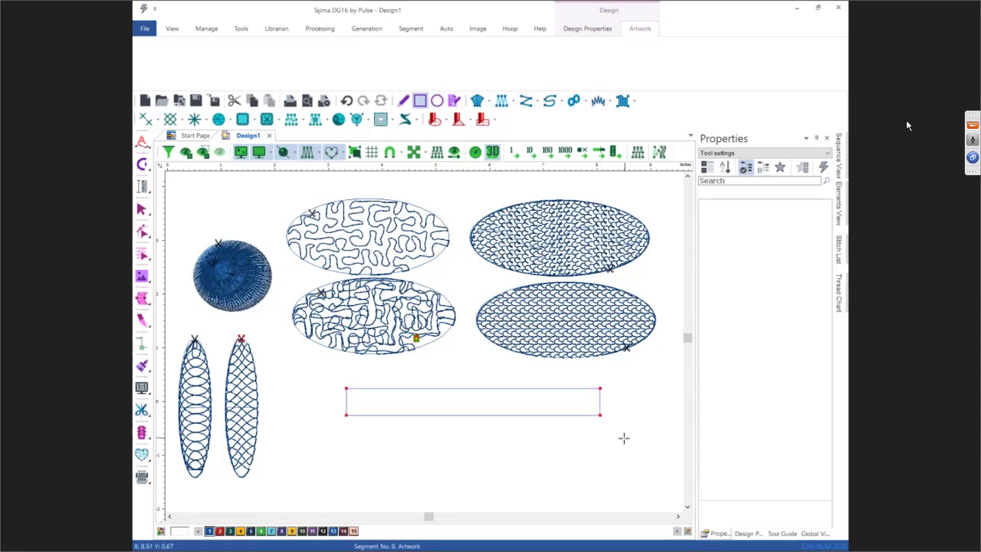
pyautogui.press('Escape')
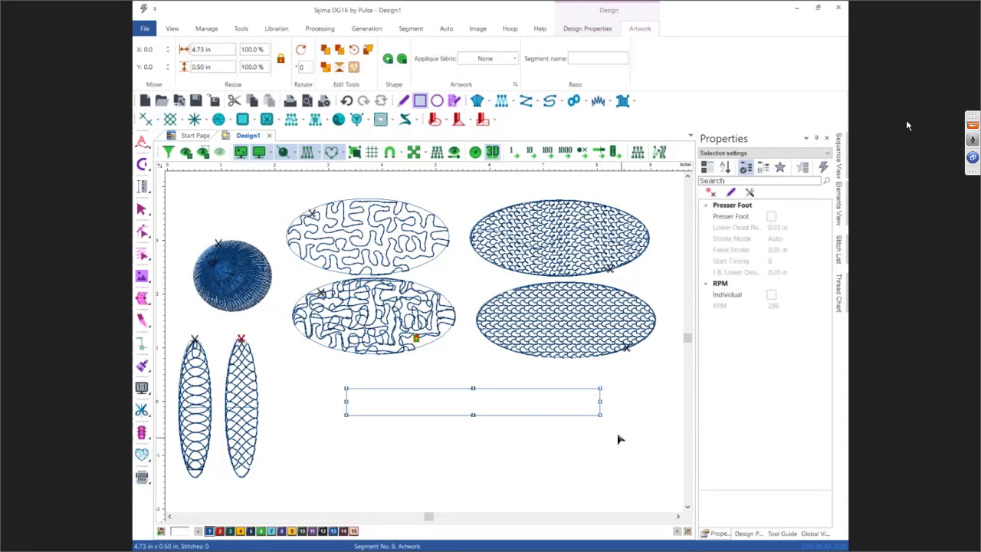
# - Bend the rectangle's long edges upward with Drag Anchor Path into an arch about 1.11 in tall and move it lower on the canvas
pyautogui.click(142, 231)
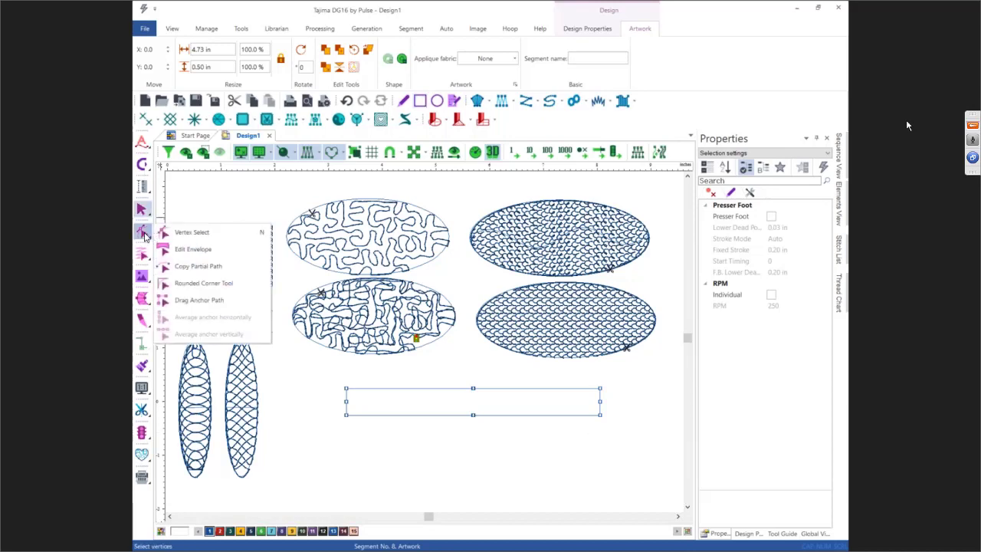
pyautogui.click(208, 300)
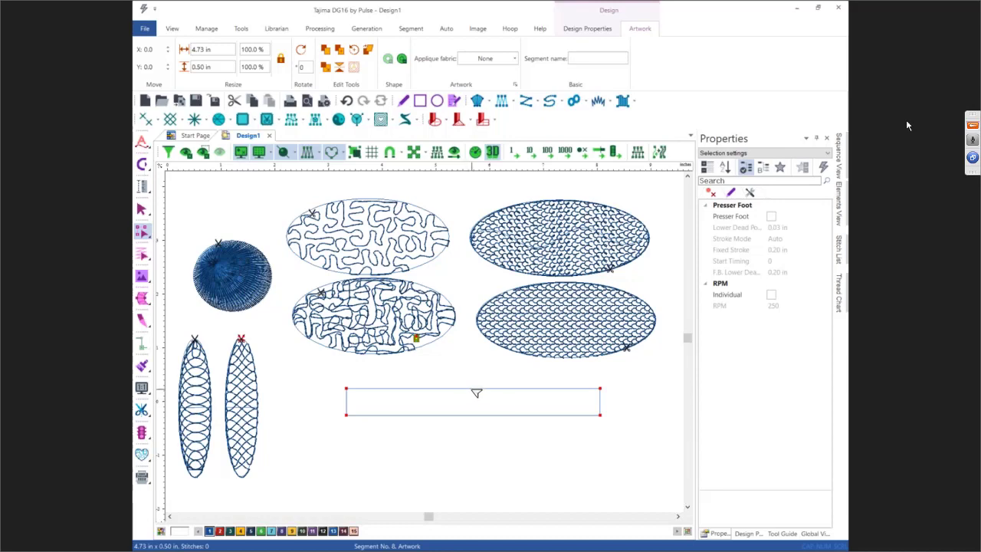
pyautogui.moveTo(476, 391)
pyautogui.mouseDown()
pyautogui.moveTo(475, 373)
pyautogui.moveTo(480, 402)
pyautogui.moveTo(480, 386)
pyautogui.mouseUp()
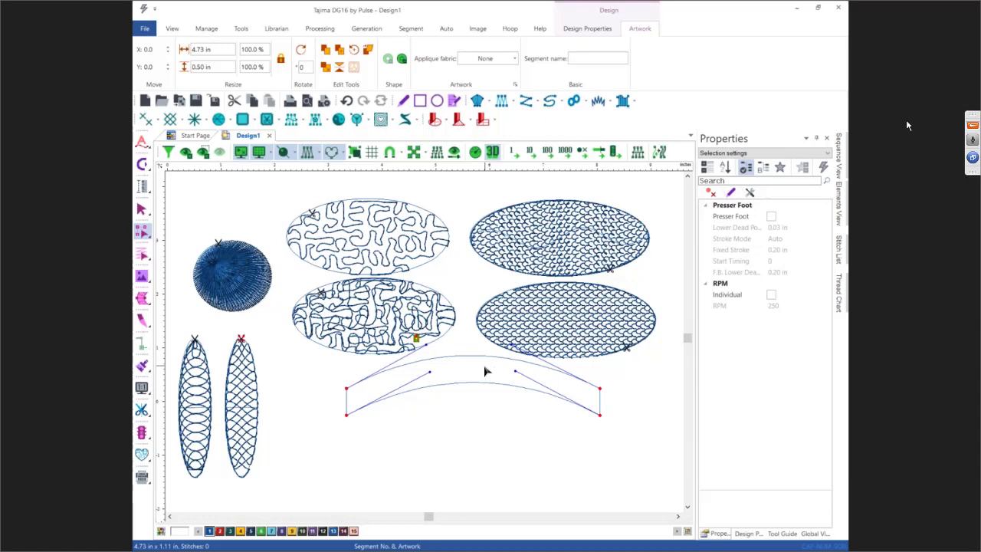
pyautogui.press('Escape')
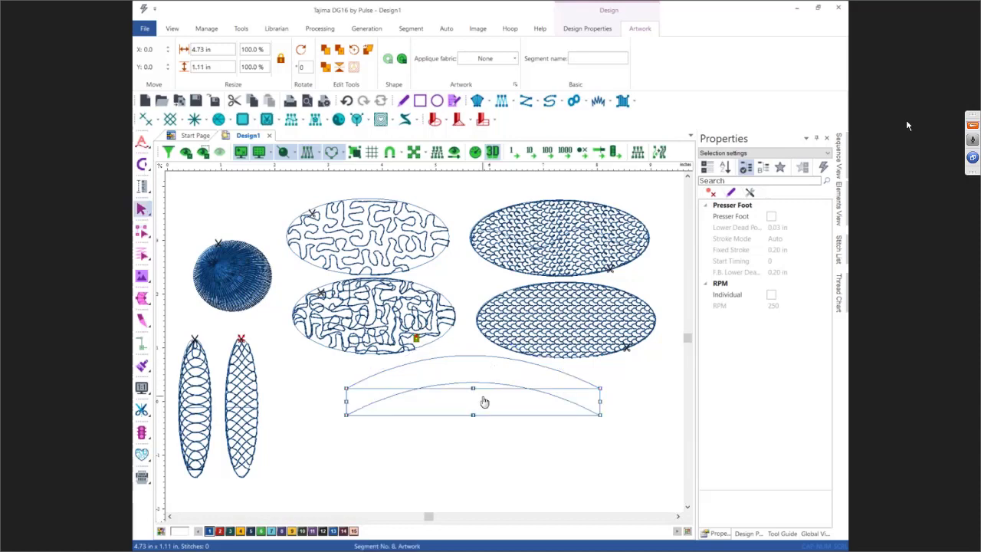
pyautogui.moveTo(484, 401); pyautogui.dragTo(484, 455)
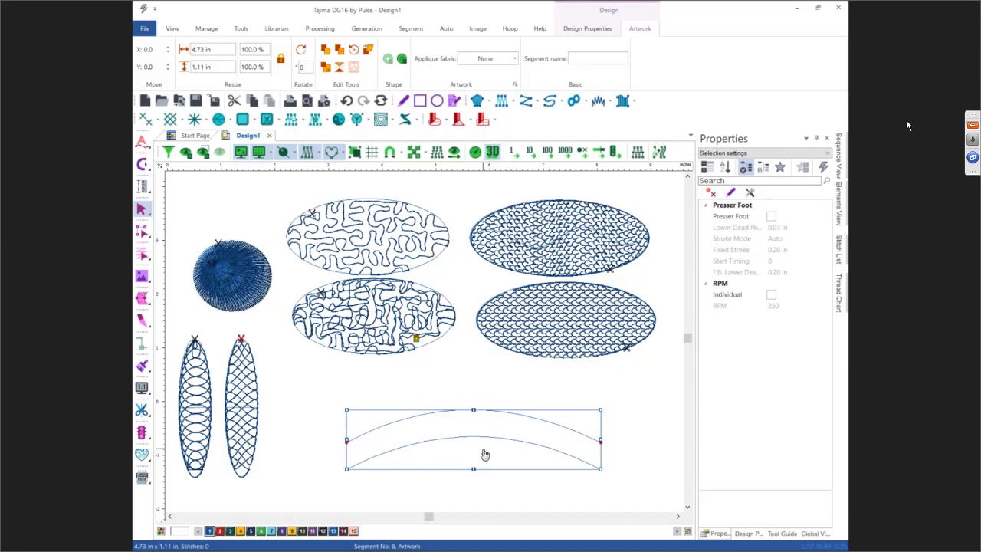
# - Convert the arch to a satin path with three angle lines across it, near each end and at the middle
pyautogui.hotkey('shift', 'z')
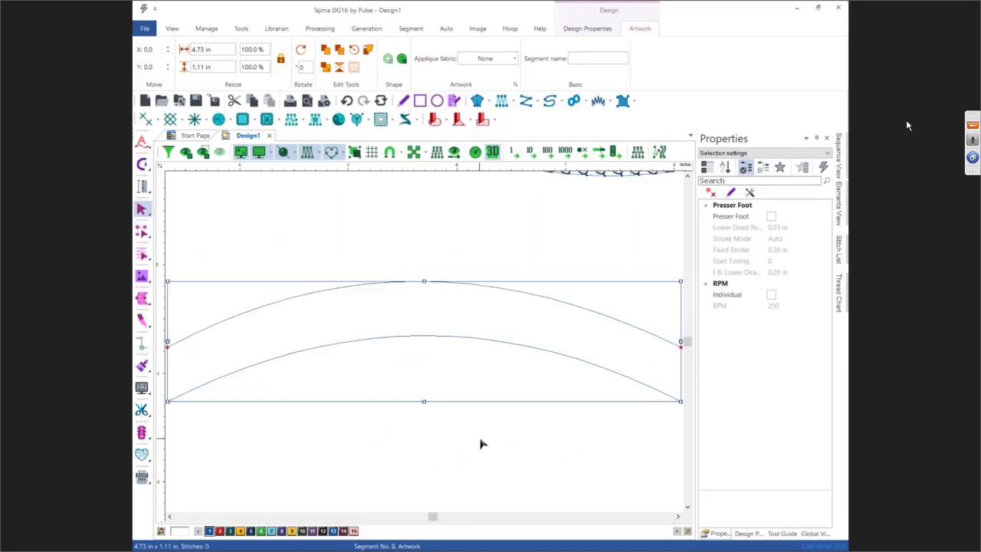
pyautogui.press('a')
pyautogui.click(207, 328)
pyautogui.click(221, 375)
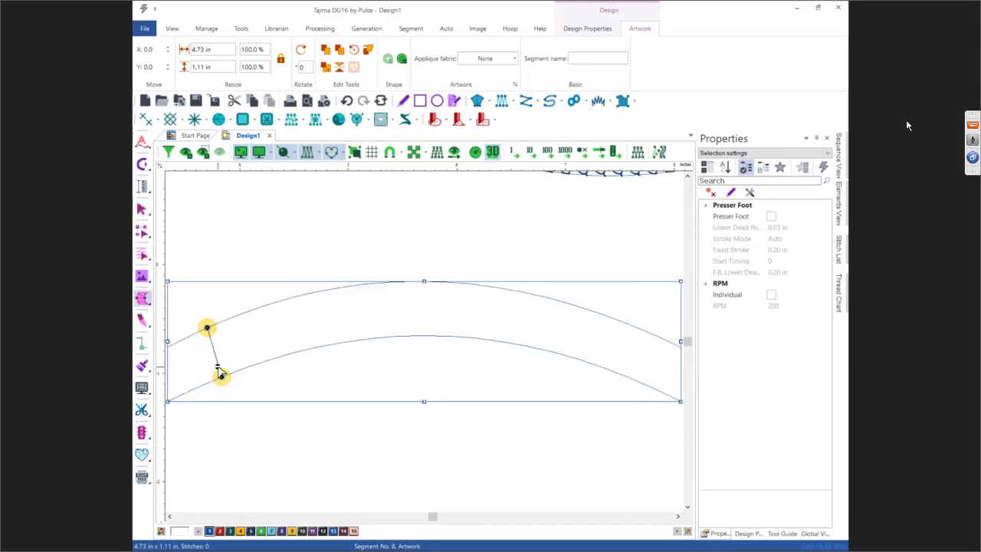
pyautogui.click(425, 281)
pyautogui.click(426, 335)
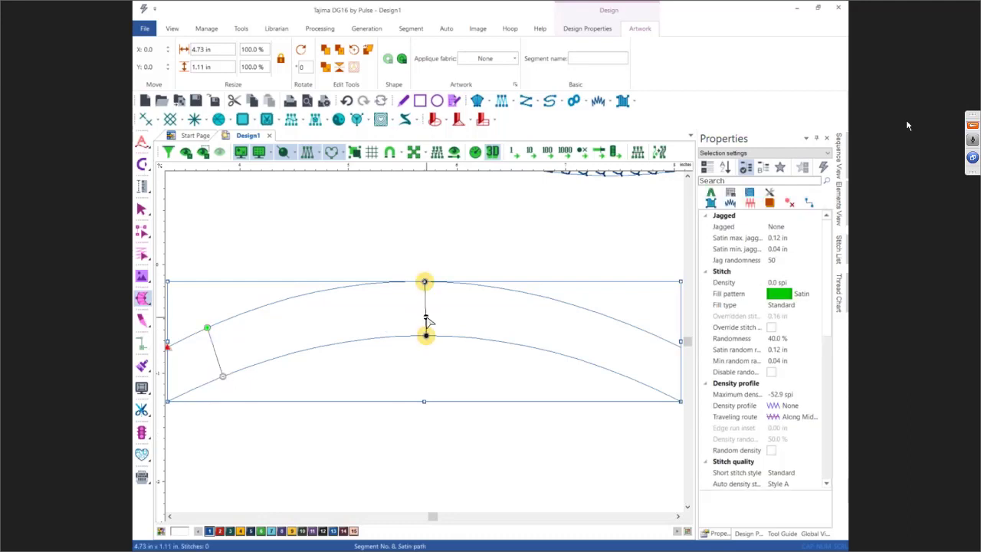
pyautogui.click(645, 331)
pyautogui.click(629, 377)
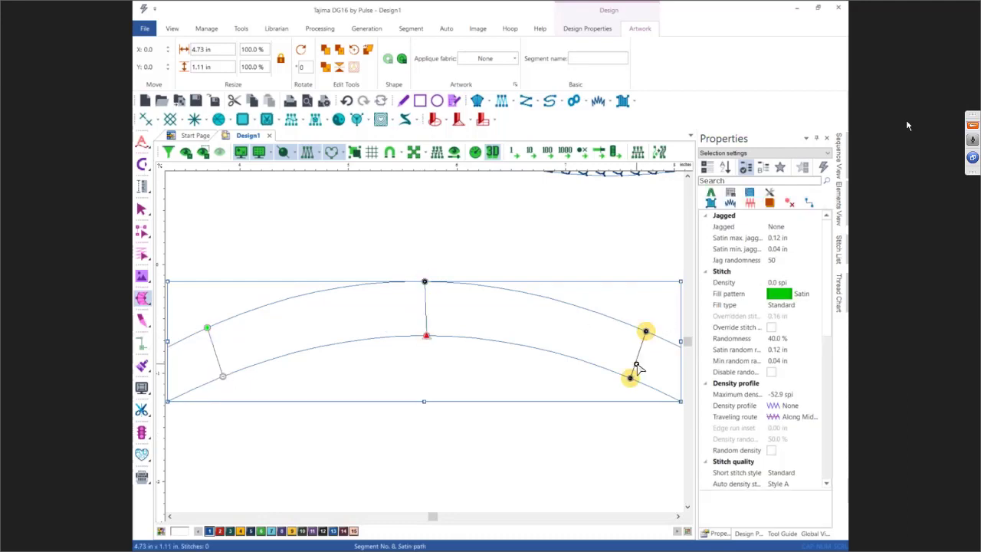
pyautogui.press('Return')
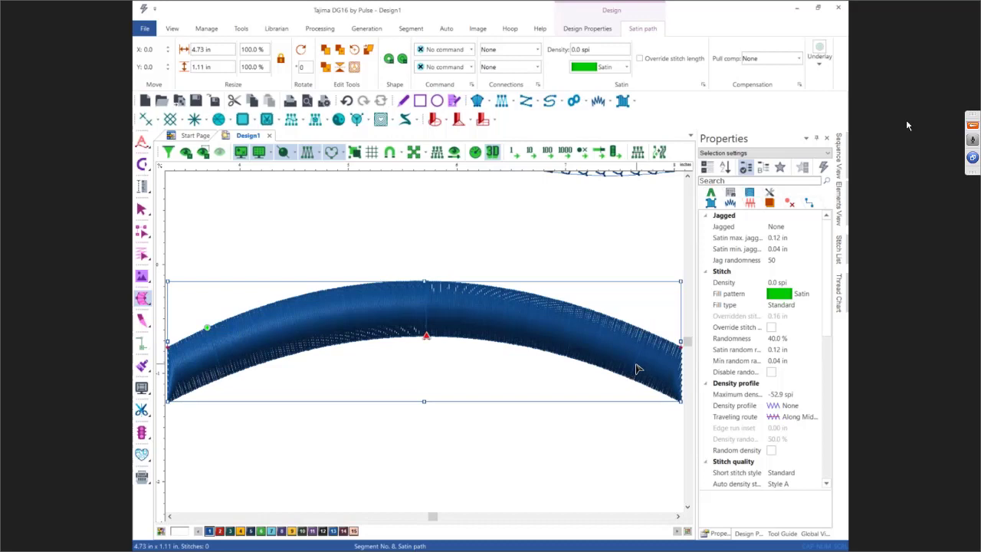
pyautogui.press('Escape')
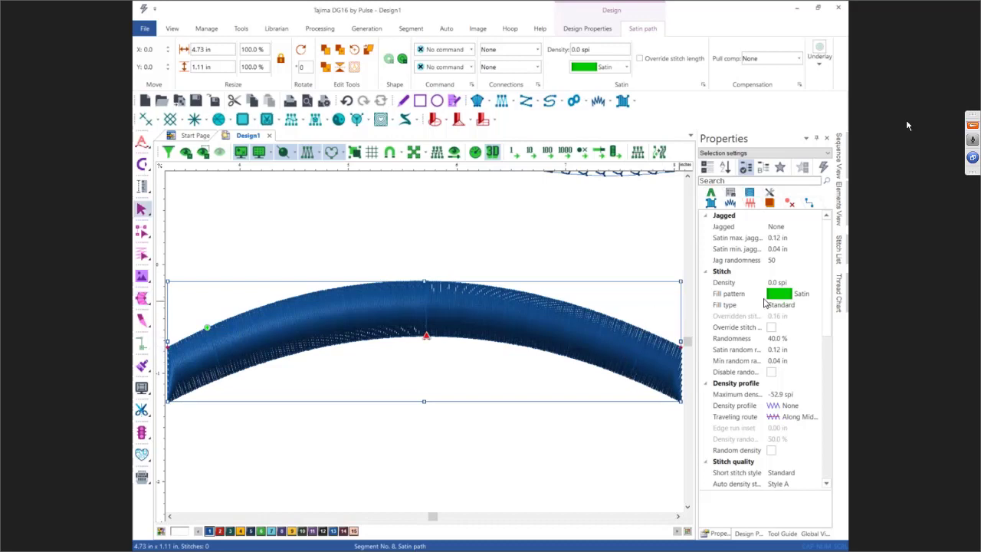
# - Set the arch's fill type to Carved tile and open the carved tile settings
pyautogui.click(789, 304)
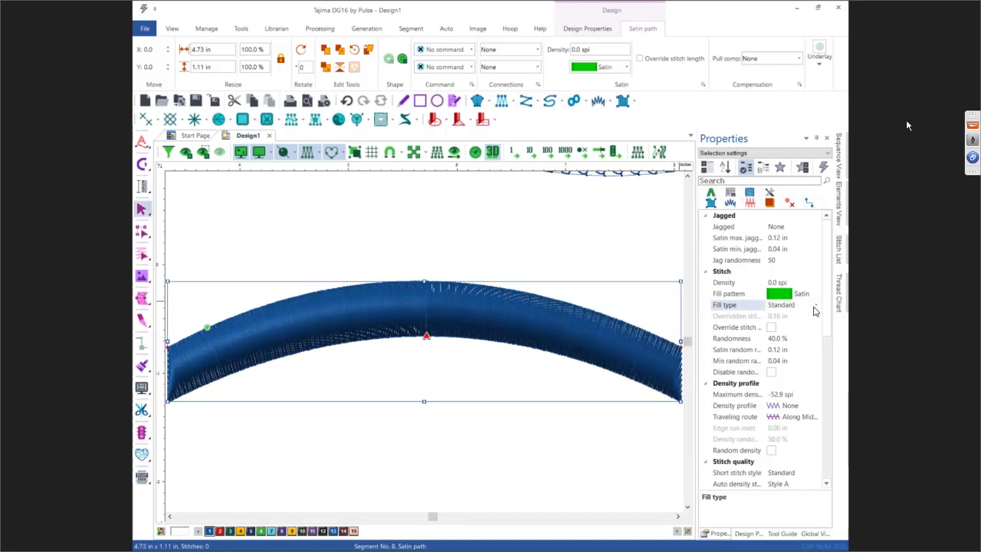
pyautogui.click(814, 310)
pyautogui.click(804, 332)
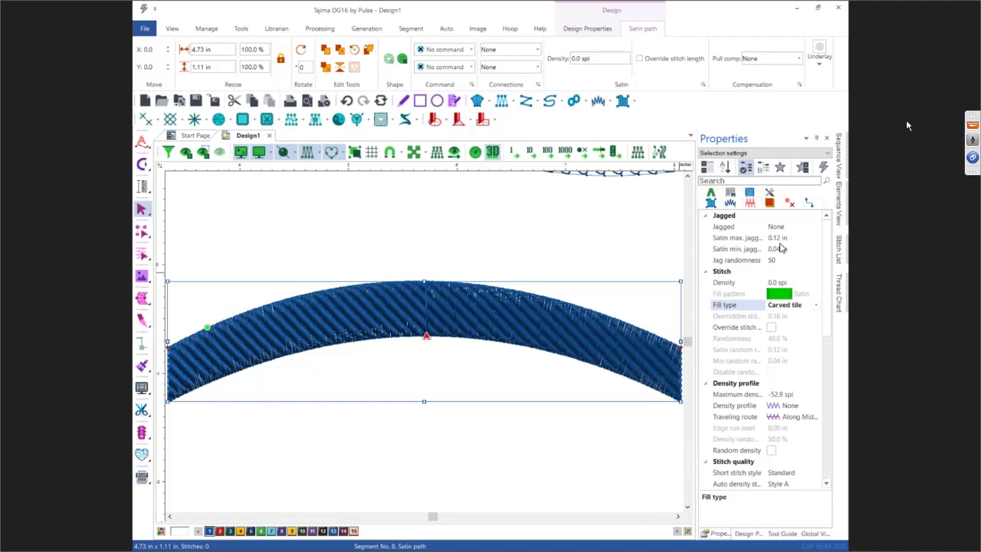
pyautogui.click(750, 196)
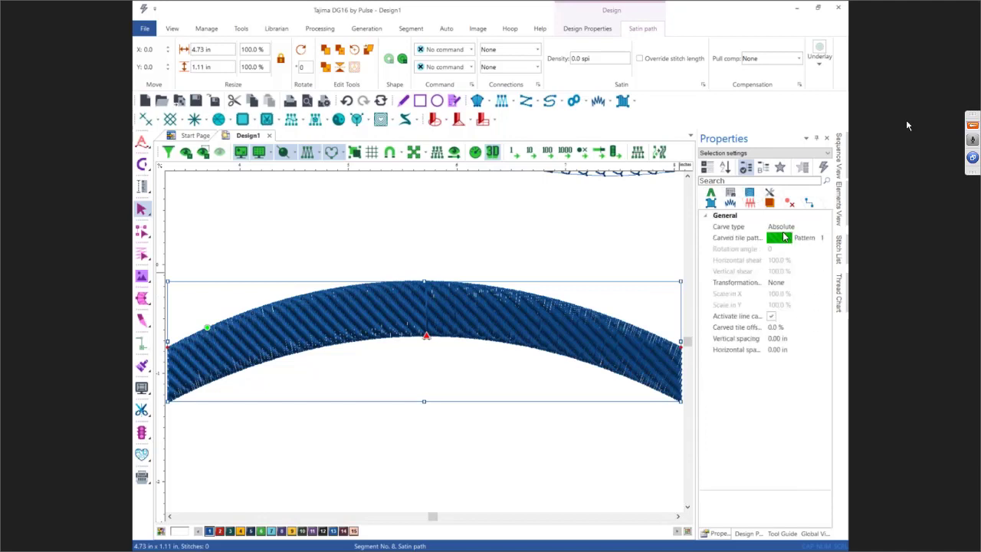
# - Set the arch's carve type to Turning
pyautogui.click(776, 282)
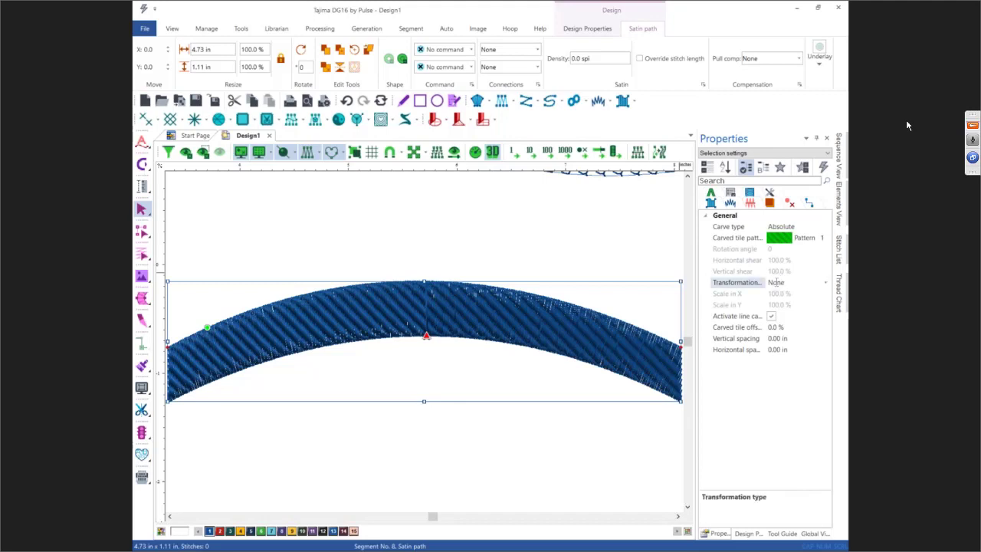
pyautogui.click(793, 228)
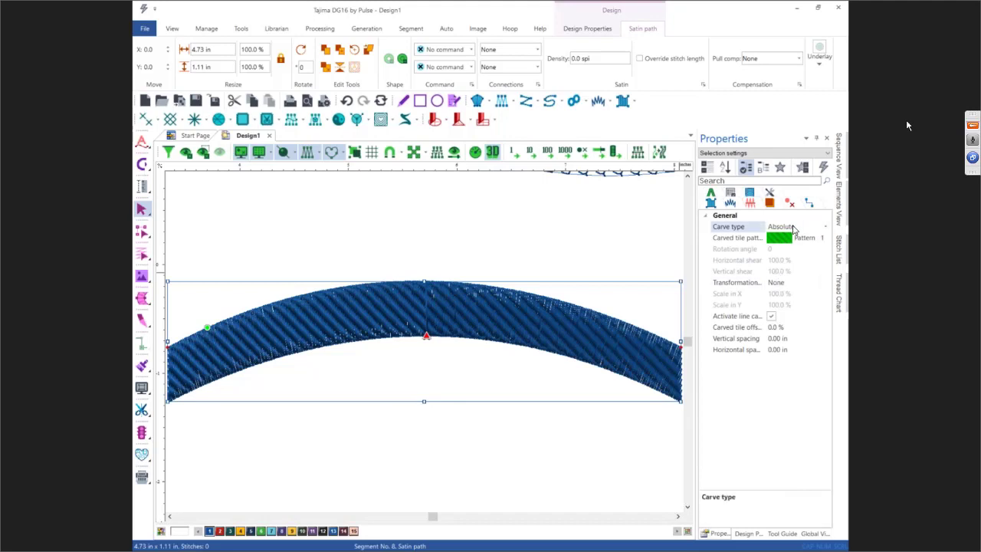
pyautogui.click(824, 228)
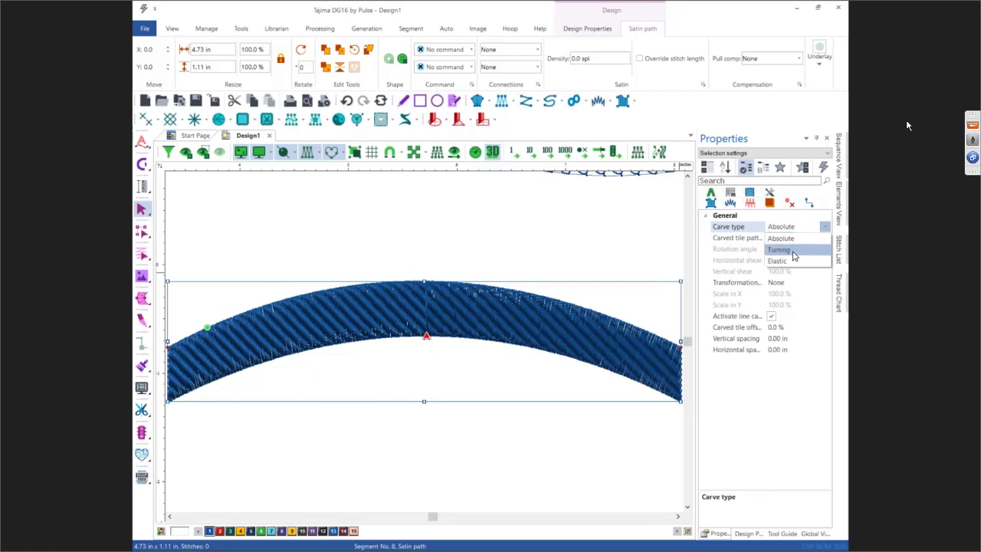
pyautogui.click(794, 250)
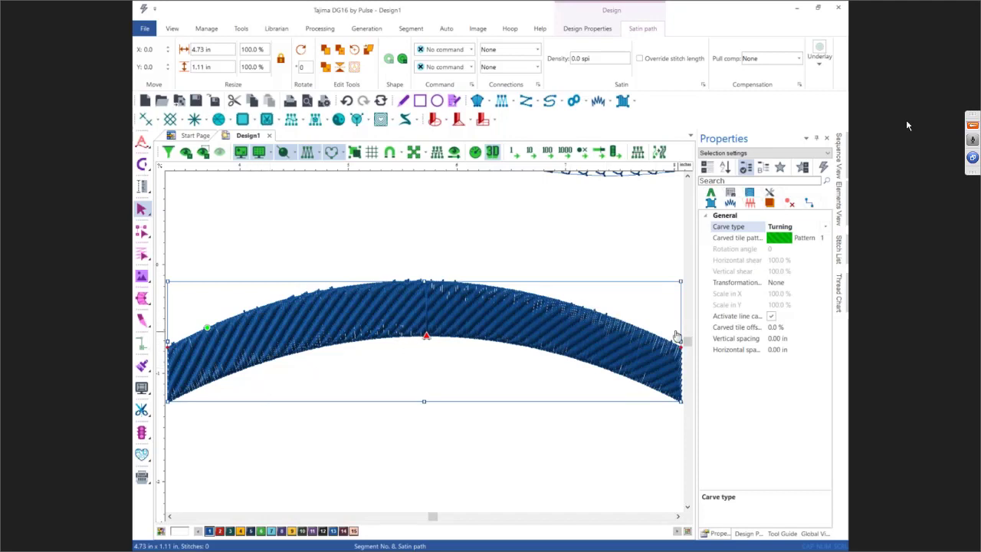
# - Set the arch's carve type to Elastic and its carved tile pattern to Pattern 3
pyautogui.click(825, 227)
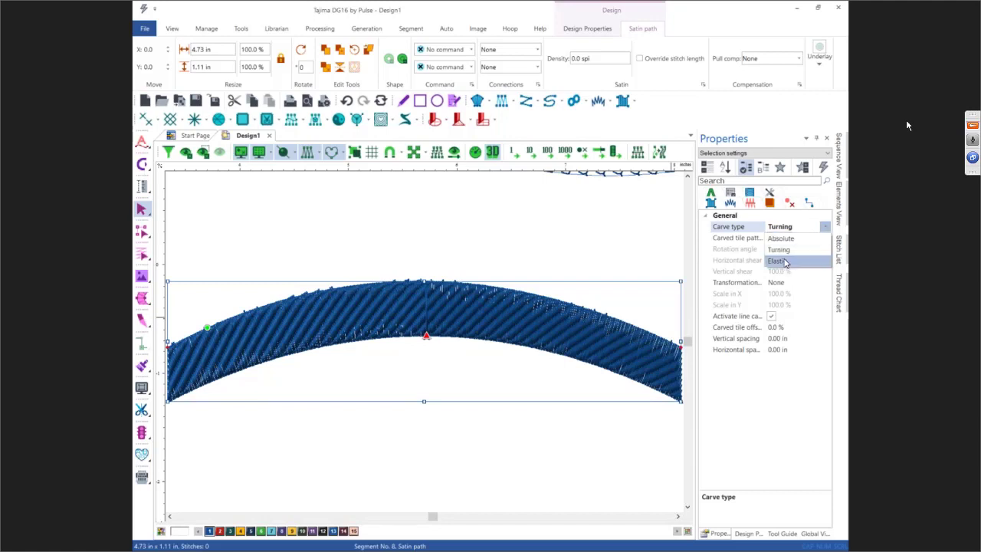
pyautogui.click(777, 262)
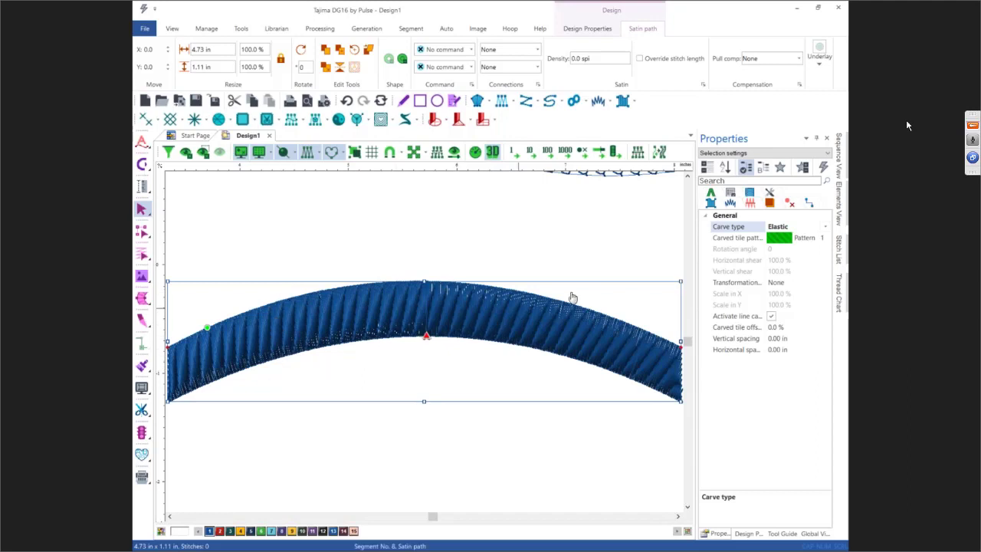
pyautogui.click(814, 242)
pyautogui.click(826, 243)
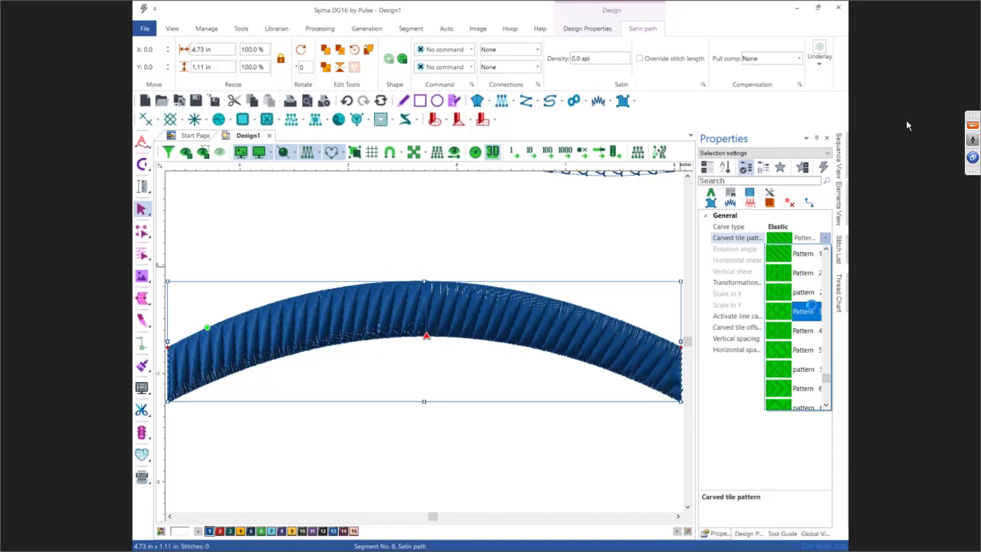
pyautogui.click(814, 309)
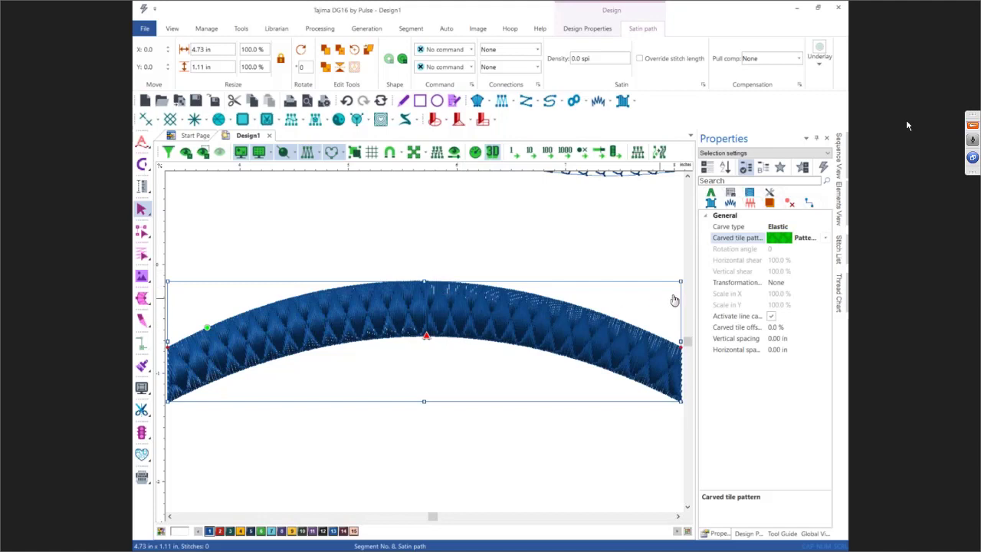
# - Switch the arch's carve type to Turning for comparison, return it to Elastic, and deselect the arch
pyautogui.click(778, 227)
pyautogui.click(825, 227)
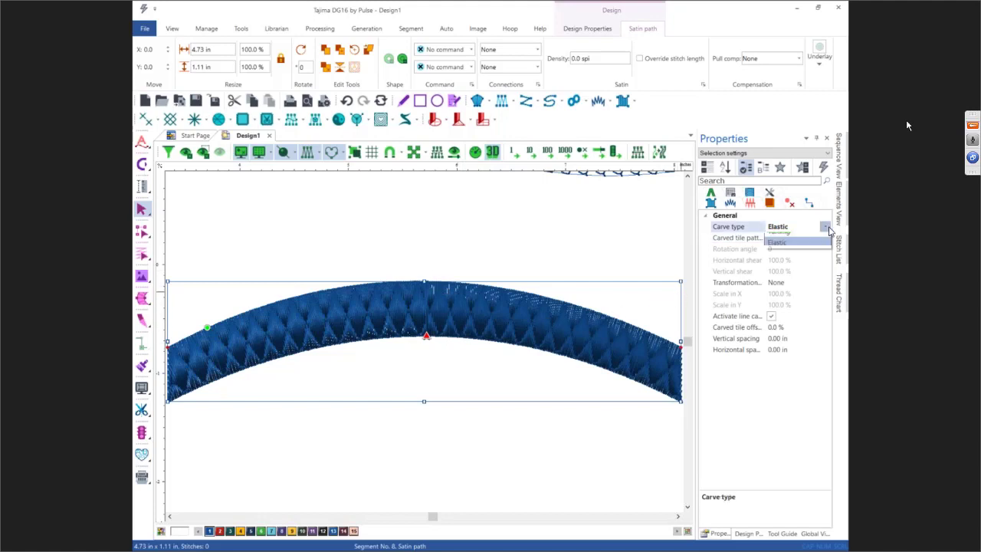
pyautogui.click(815, 259)
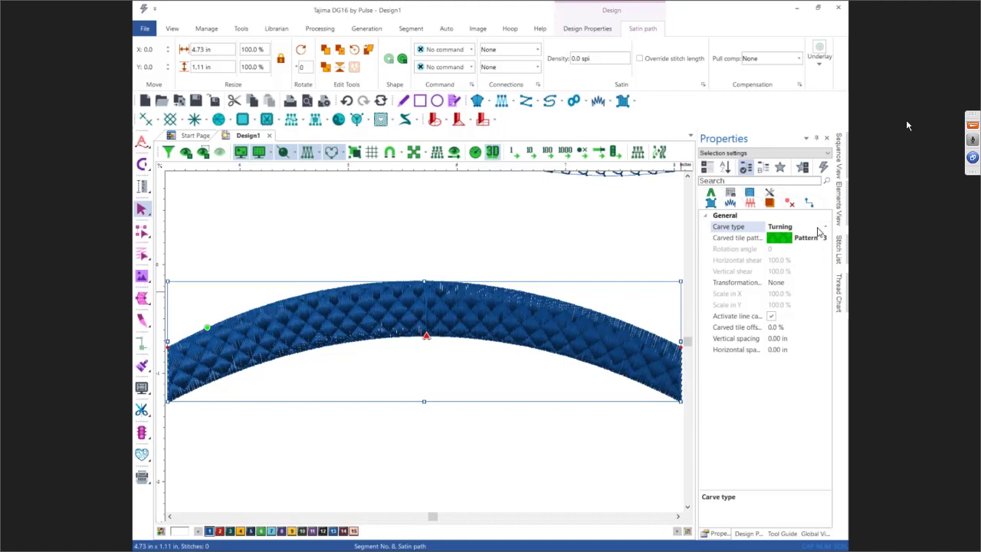
pyautogui.click(820, 229)
pyautogui.click(825, 226)
pyautogui.click(817, 261)
pyautogui.click(327, 245)
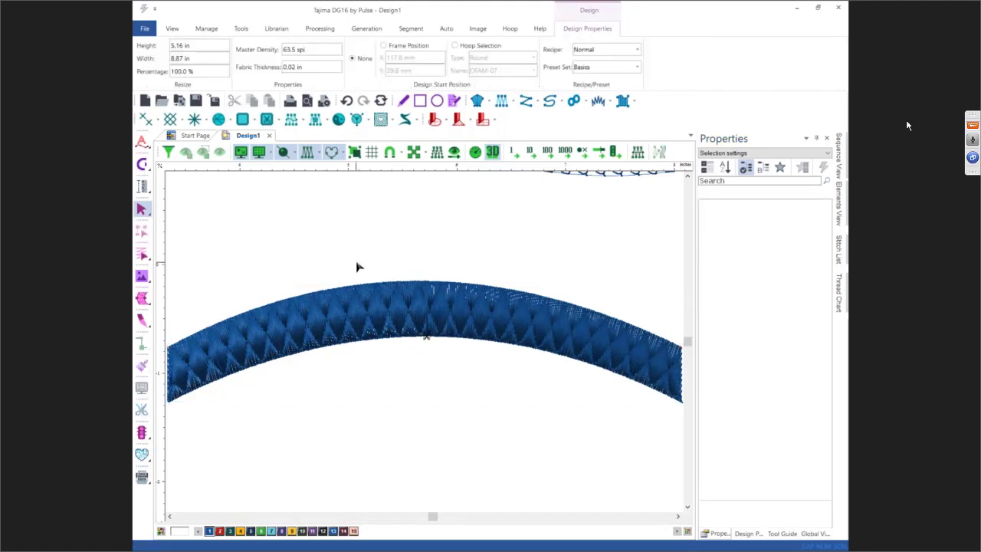
# - Move the carved satin arch up, closer beneath the filled ellipses, and deselect it
pyautogui.scroll(-2, 356, 266)
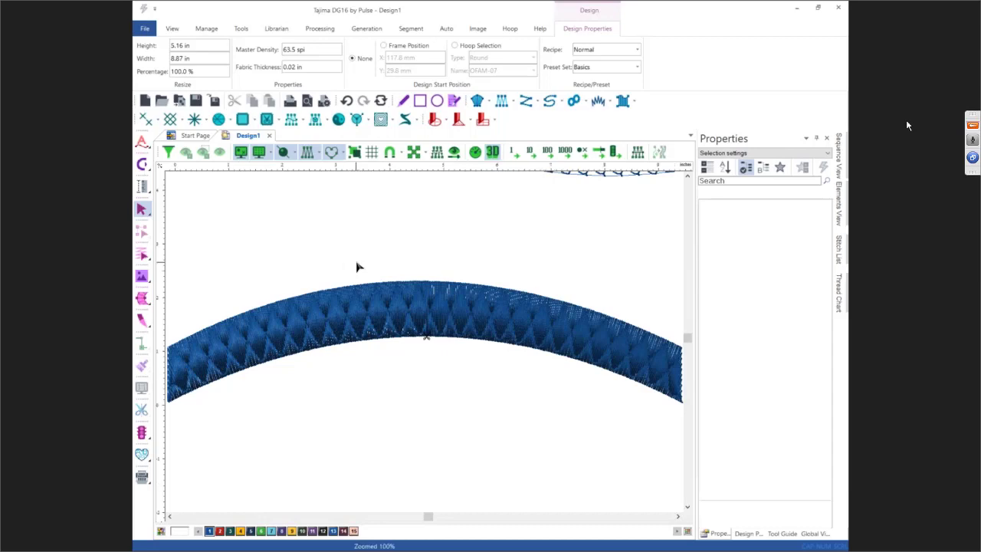
pyautogui.scroll(-2, 356, 266)
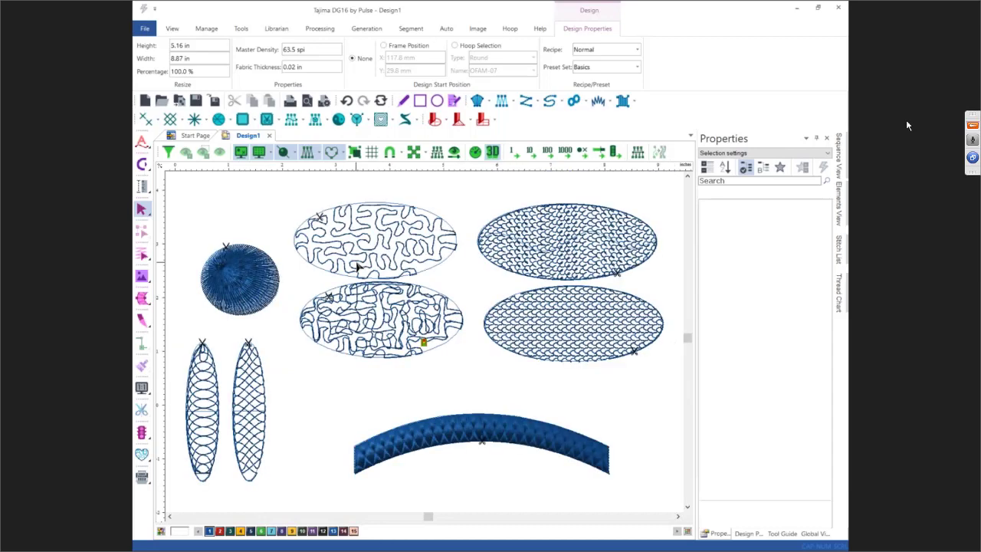
pyautogui.click(489, 437)
pyautogui.moveTo(488, 437); pyautogui.dragTo(481, 393)
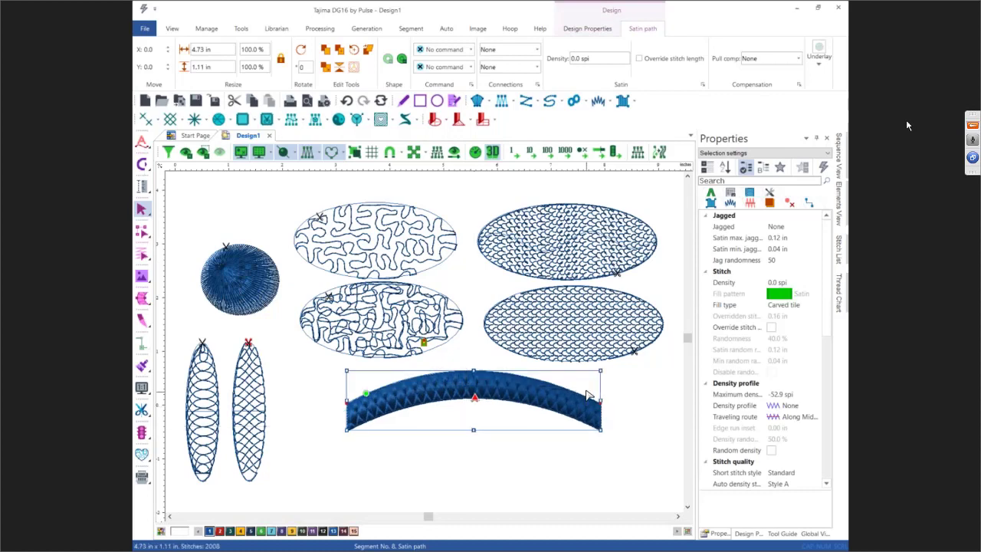
pyautogui.click(578, 455)
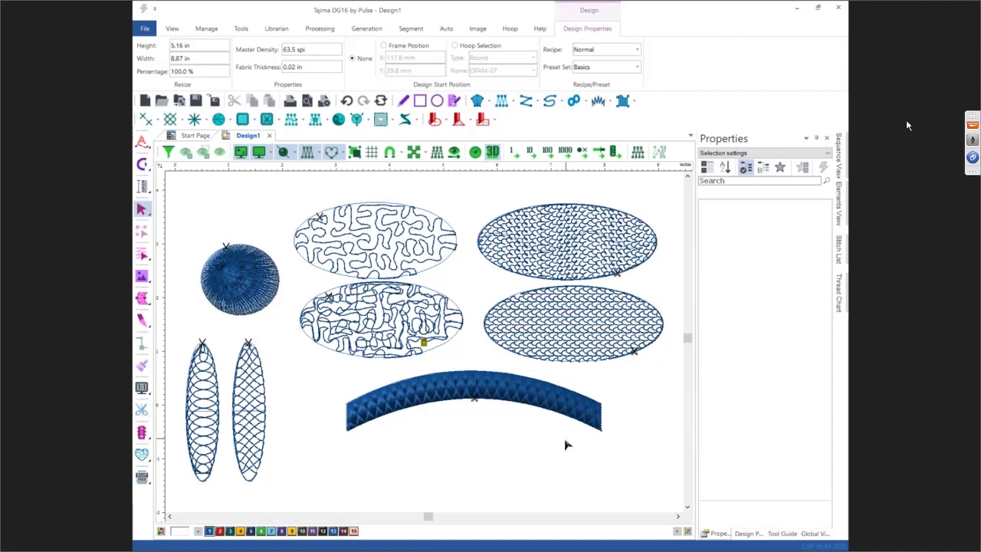
pyautogui.click(687, 509)
pyautogui.click(687, 509)
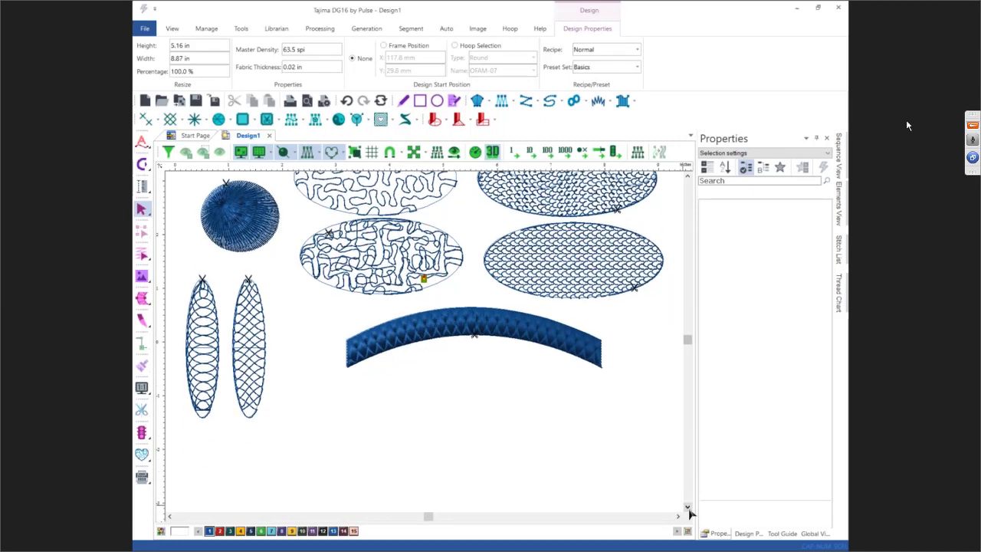
# - Draw a rectangle about 4.98 by 1.95 in below the arch and convert it to a complex fill
pyautogui.click(687, 509)
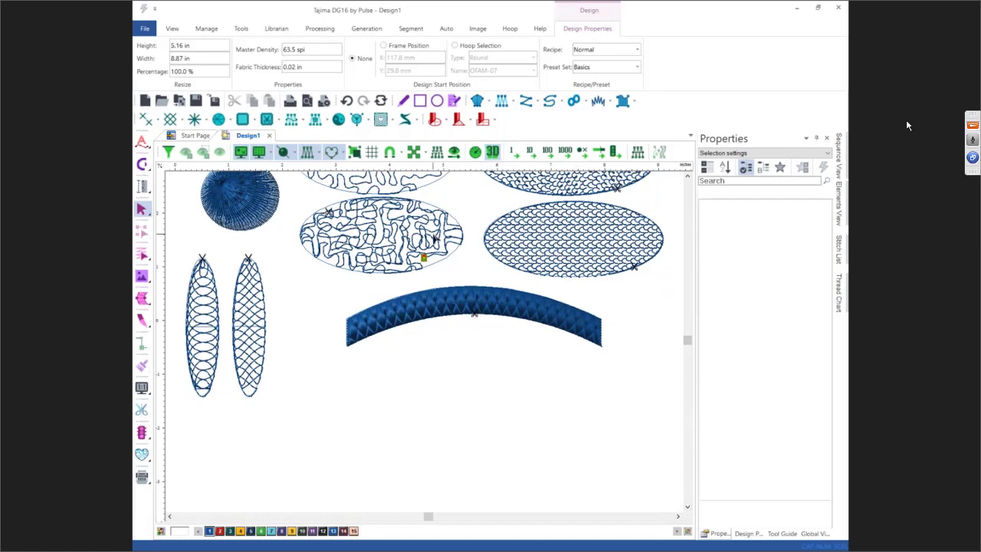
pyautogui.click(420, 100)
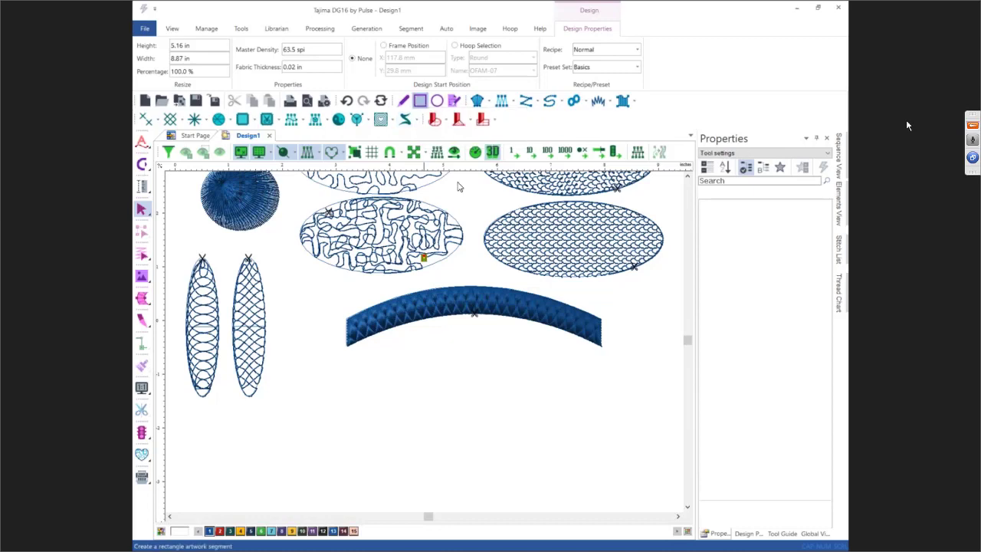
pyautogui.moveTo(314, 388); pyautogui.dragTo(580, 491)
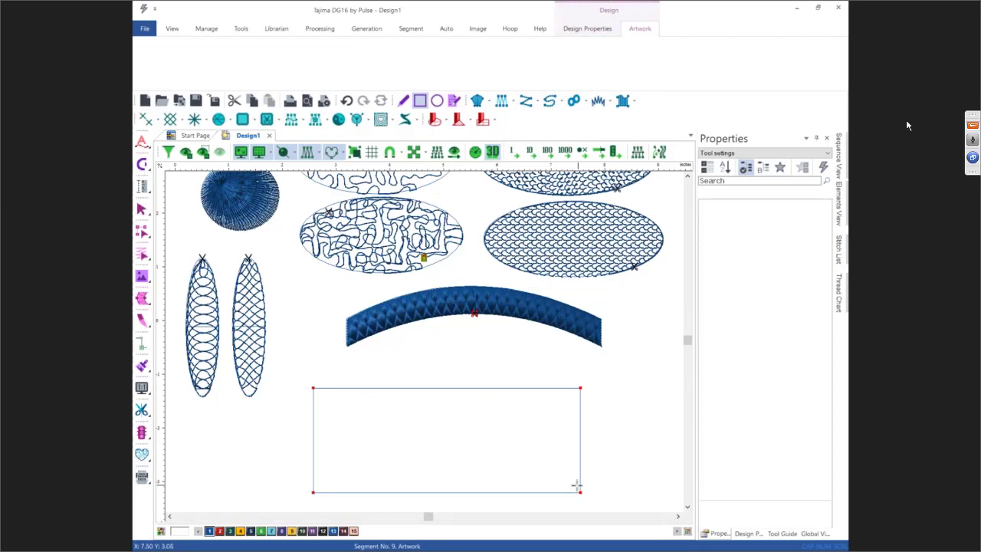
pyautogui.rightClick(577, 485)
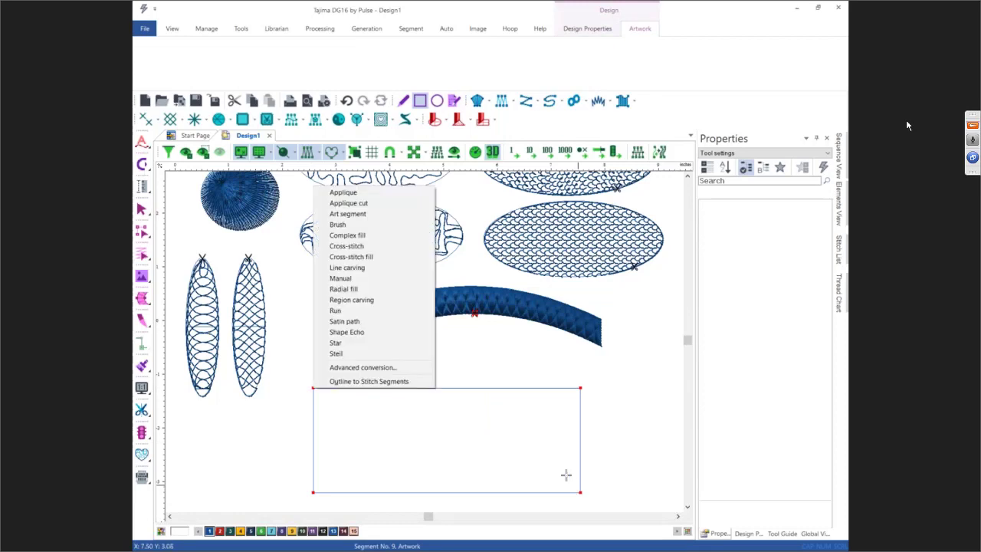
pyautogui.click(360, 235)
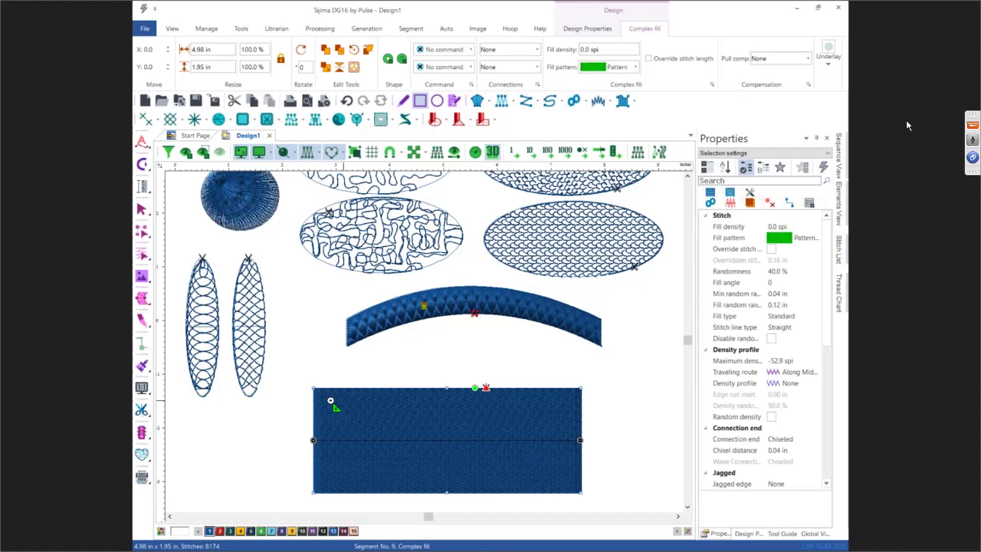
pyautogui.press('Escape')
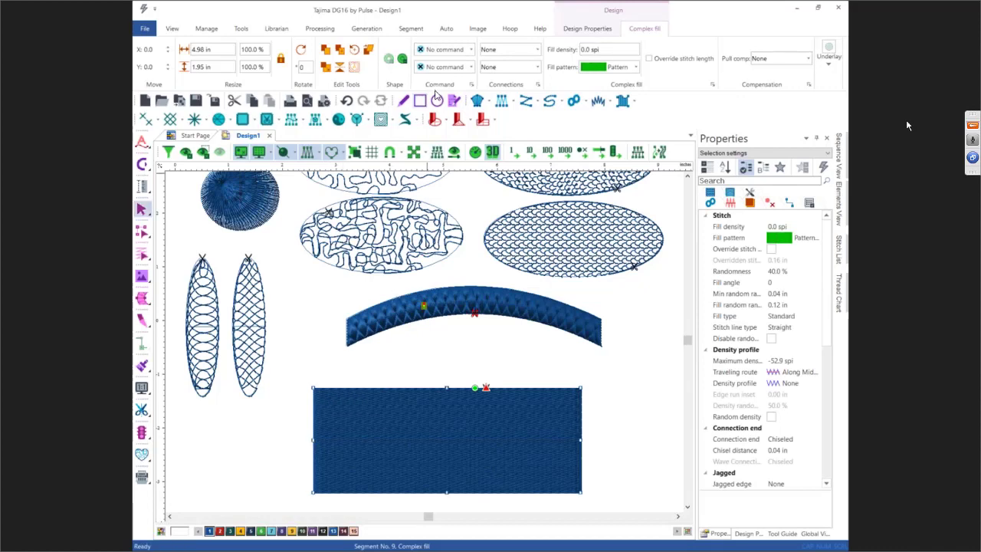
# - Draw an ellipse about 3.73 by 1.07 in inside the filled rectangle and convert it to region carving
pyautogui.click(436, 101)
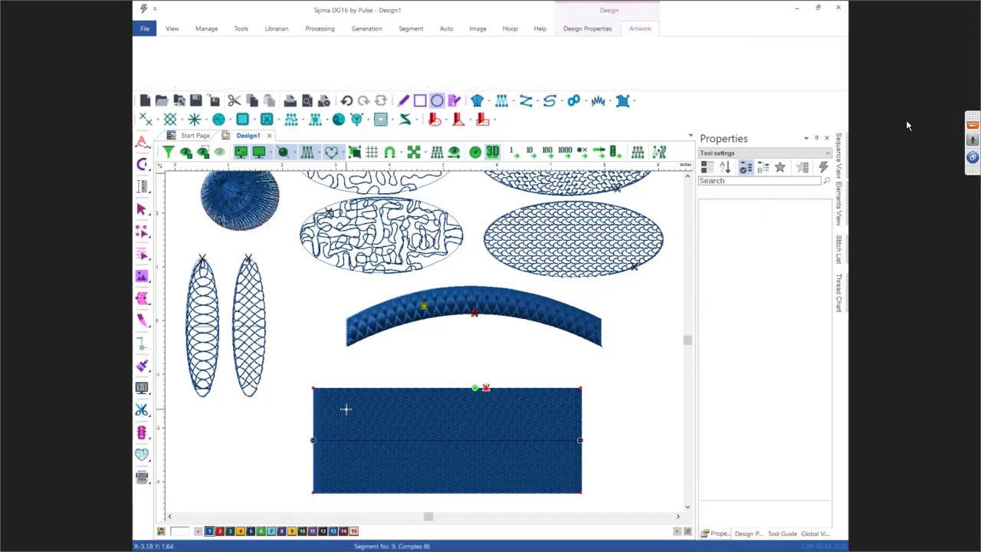
pyautogui.moveTo(346, 408); pyautogui.dragTo(548, 468)
pyautogui.press('Return')
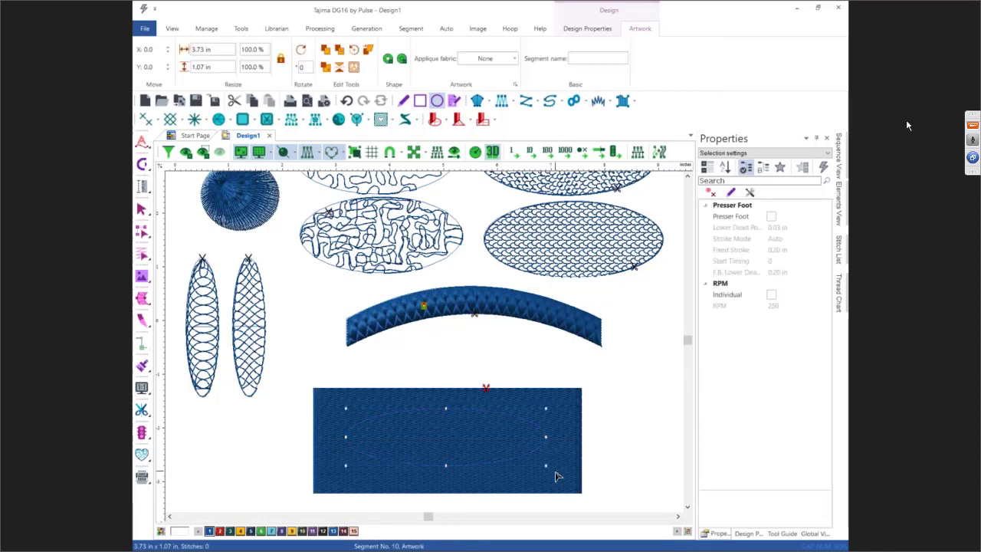
pyautogui.click(659, 152)
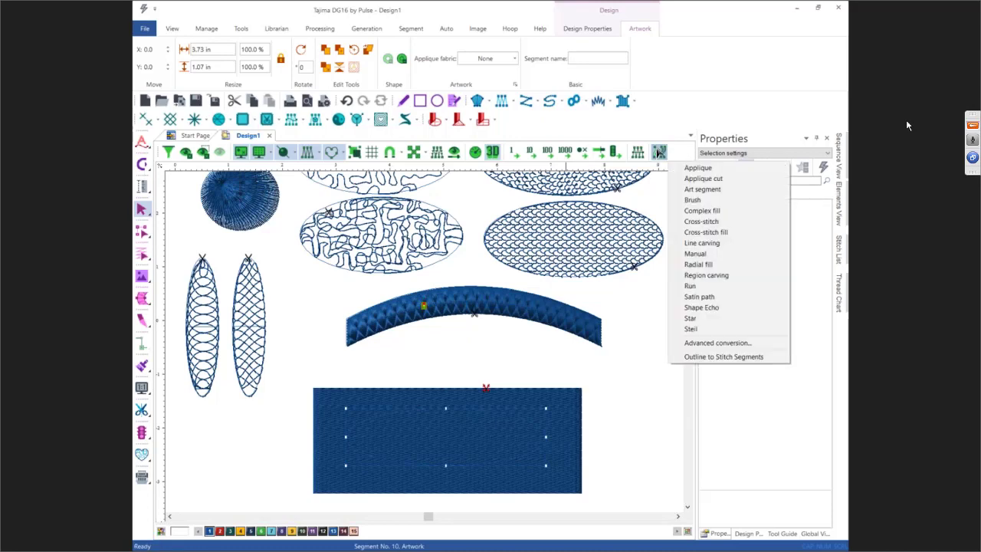
pyautogui.click(699, 275)
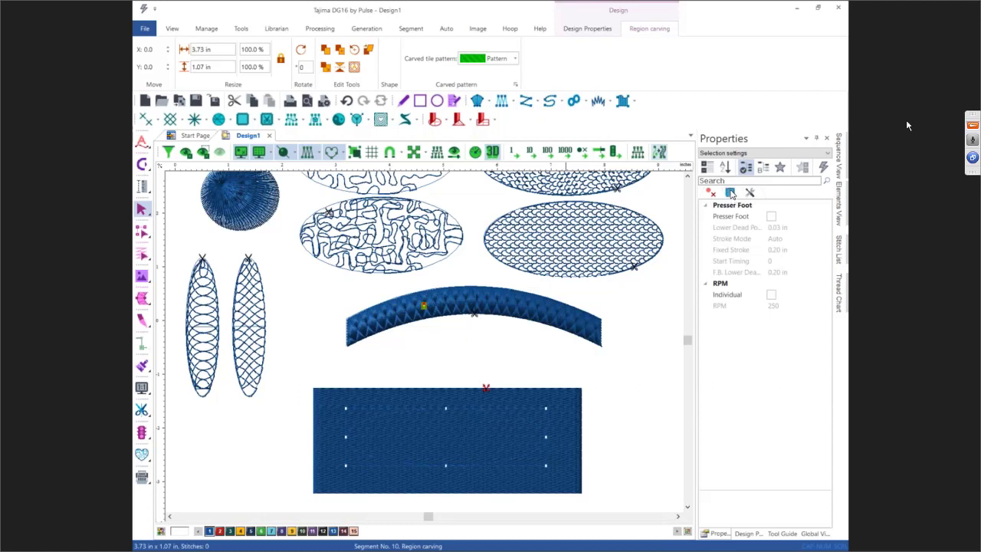
# - Set the ellipse's carved tile pattern to the carved04 variant listed between carved04 and carved05, and deselect the ellipse
pyautogui.click(730, 193)
pyautogui.click(797, 217)
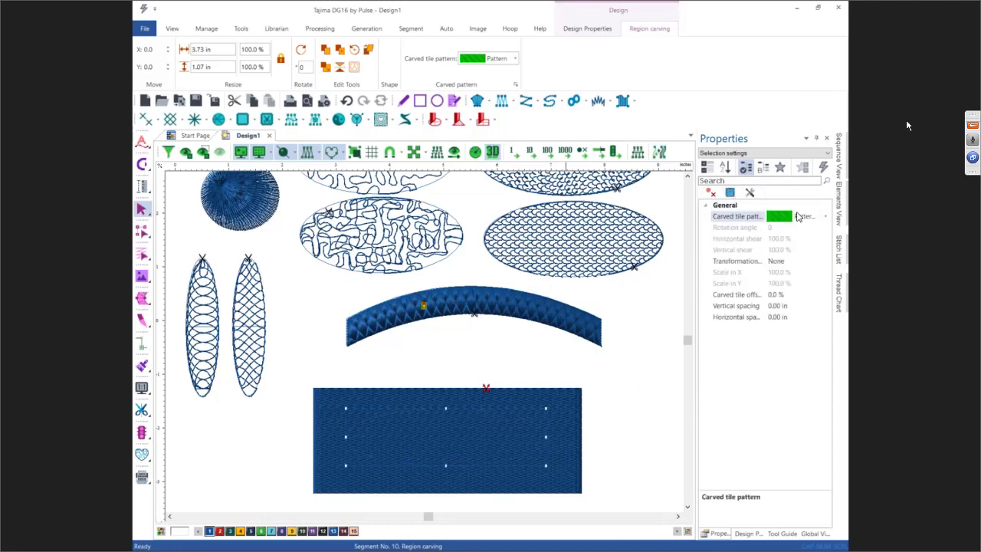
pyautogui.click(826, 217)
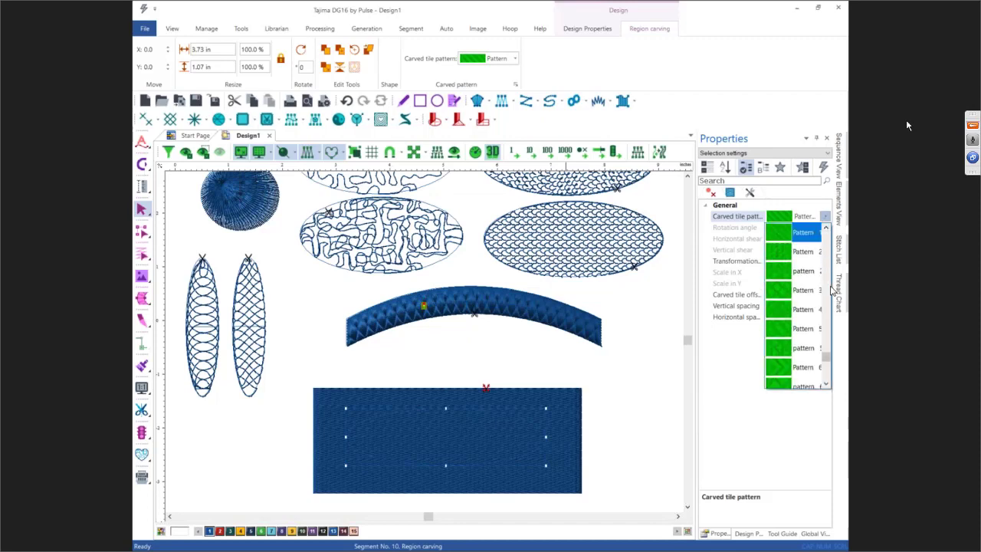
pyautogui.moveTo(828, 356); pyautogui.dragTo(827, 285)
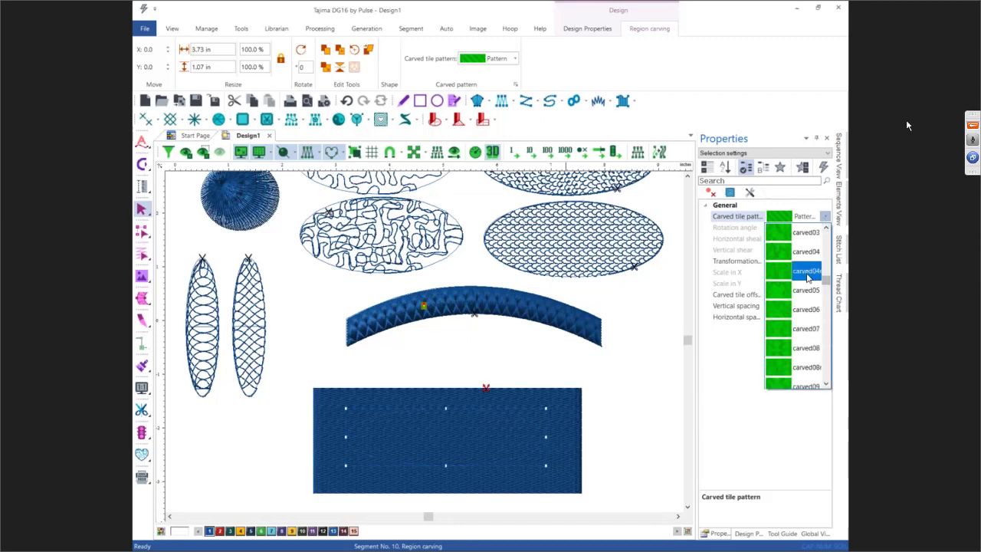
pyautogui.click(807, 276)
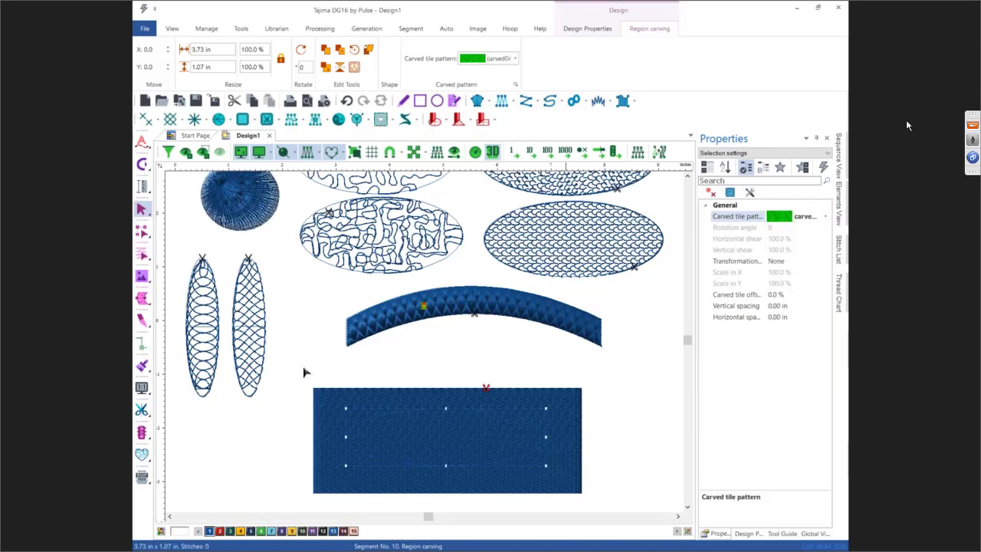
pyautogui.click(303, 372)
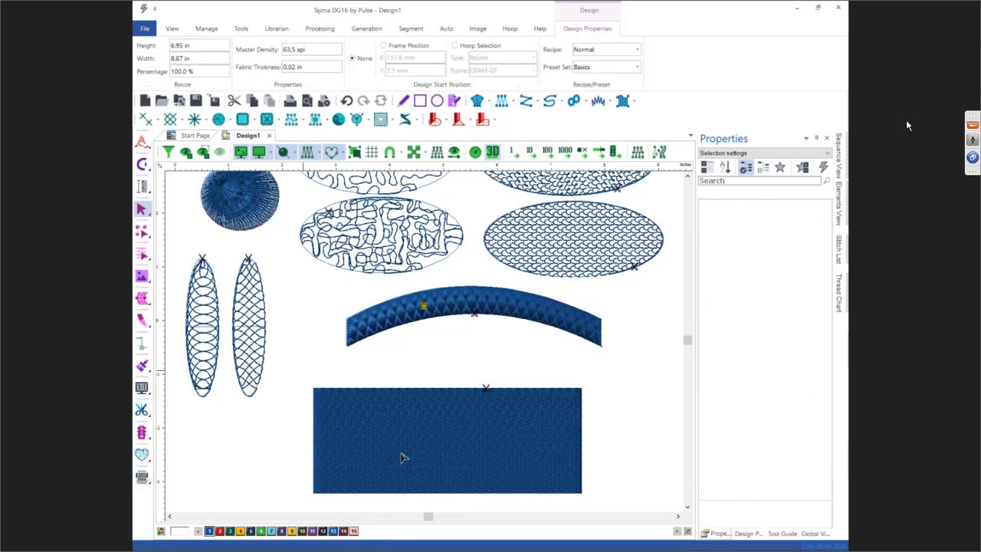
# - Set the rectangle's fill type to Carved tile and deselect it
pyautogui.moveTo(303, 369); pyautogui.dragTo(592, 510)
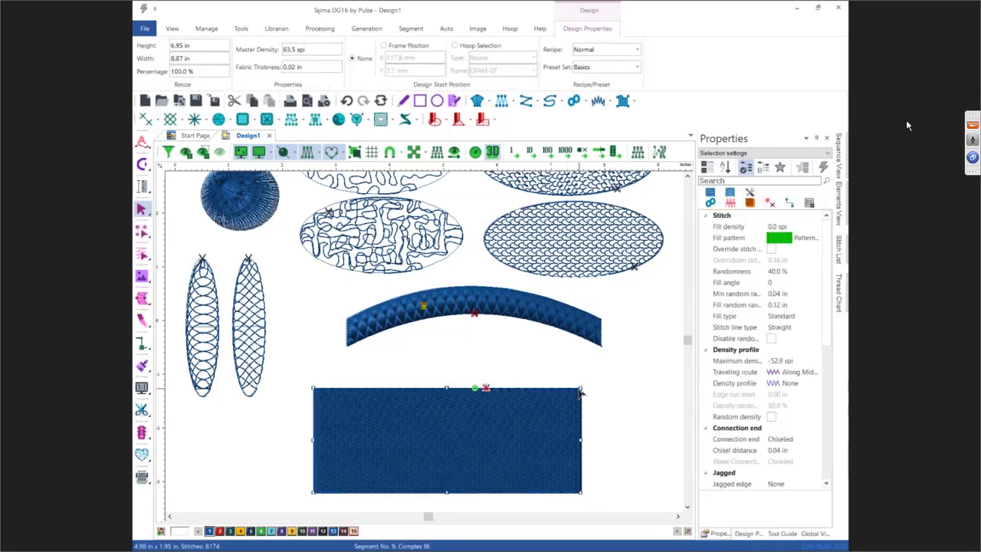
pyautogui.click(785, 320)
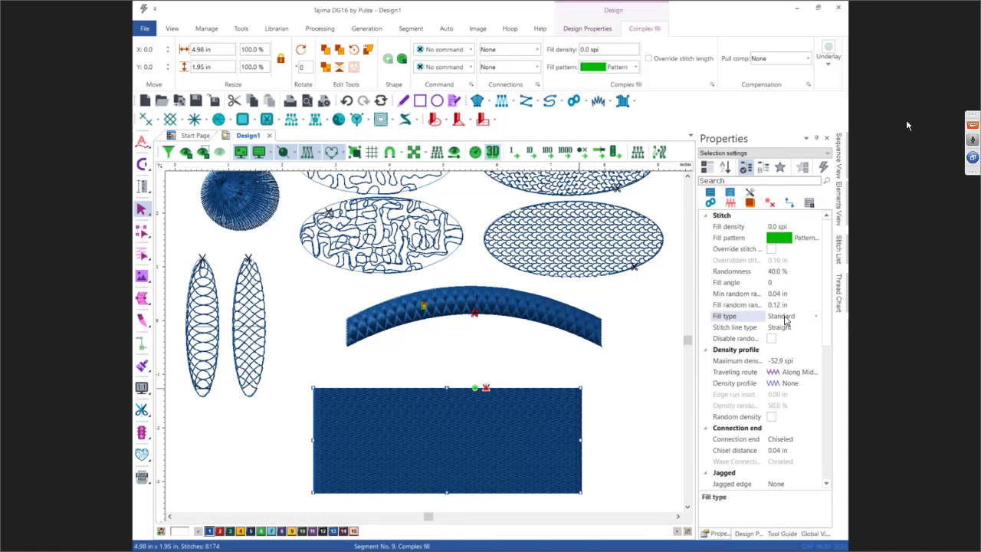
pyautogui.click(815, 316)
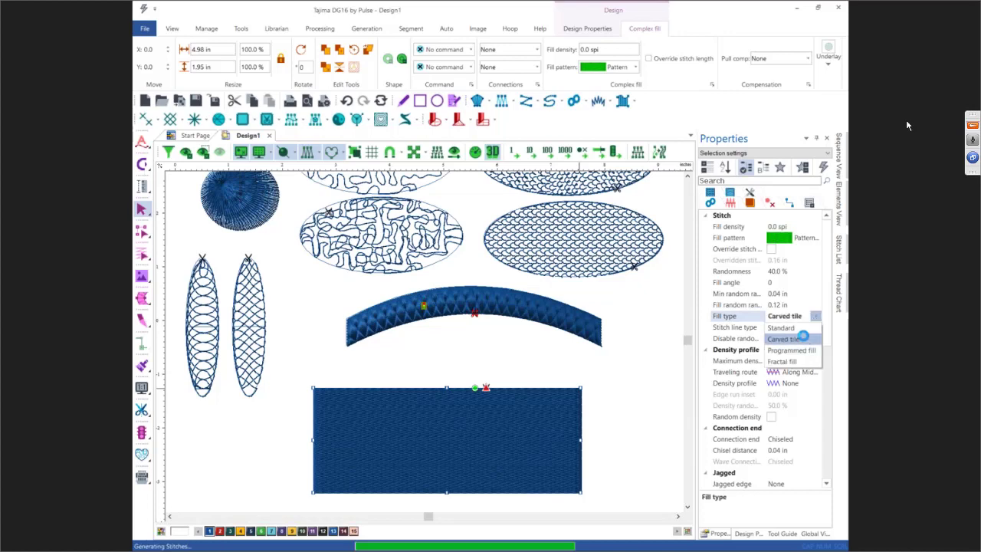
pyautogui.click(802, 340)
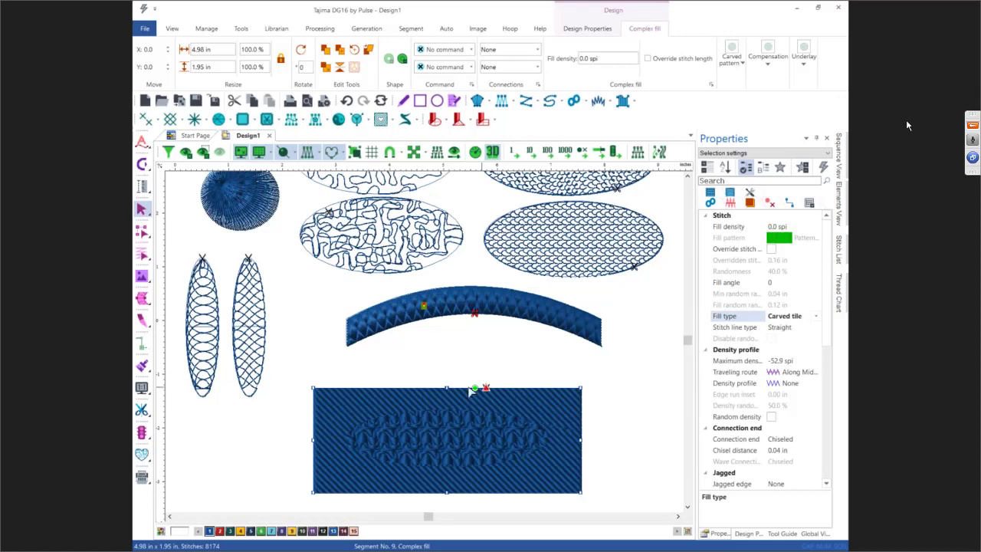
pyautogui.click(283, 403)
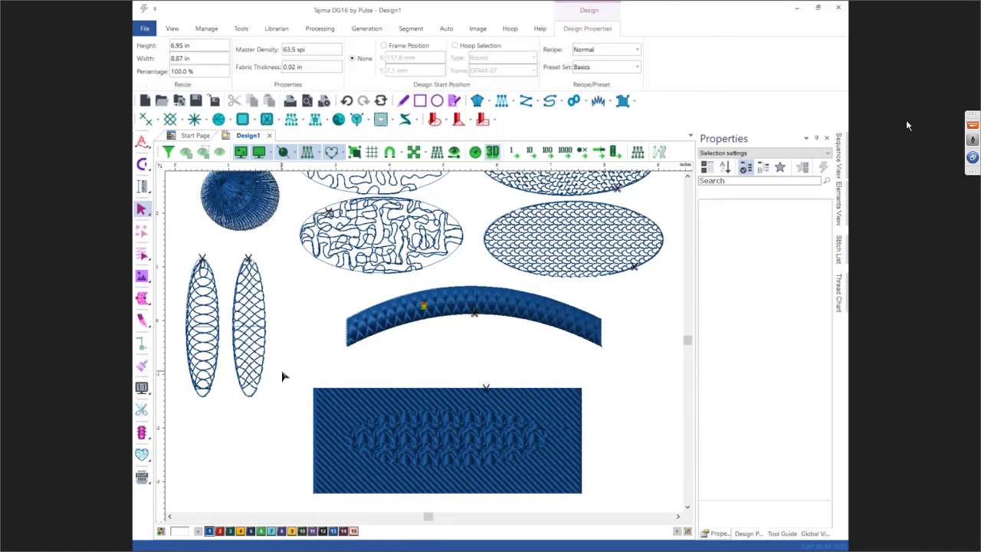
# - Examine the carved rectangle and its ellipse region up close and run through the stitching with the slow redraw
pyautogui.moveTo(288, 378); pyautogui.dragTo(617, 521)
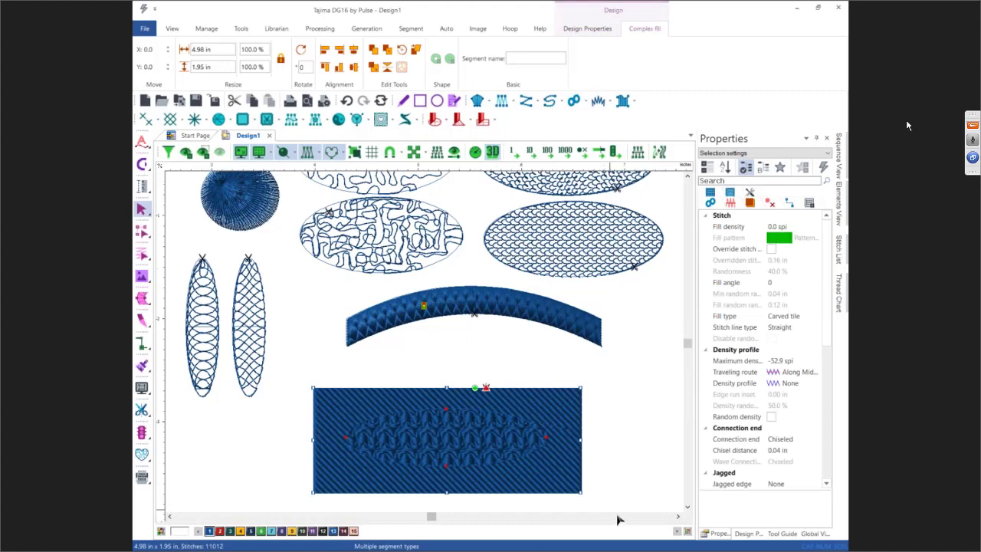
pyautogui.press('F7')
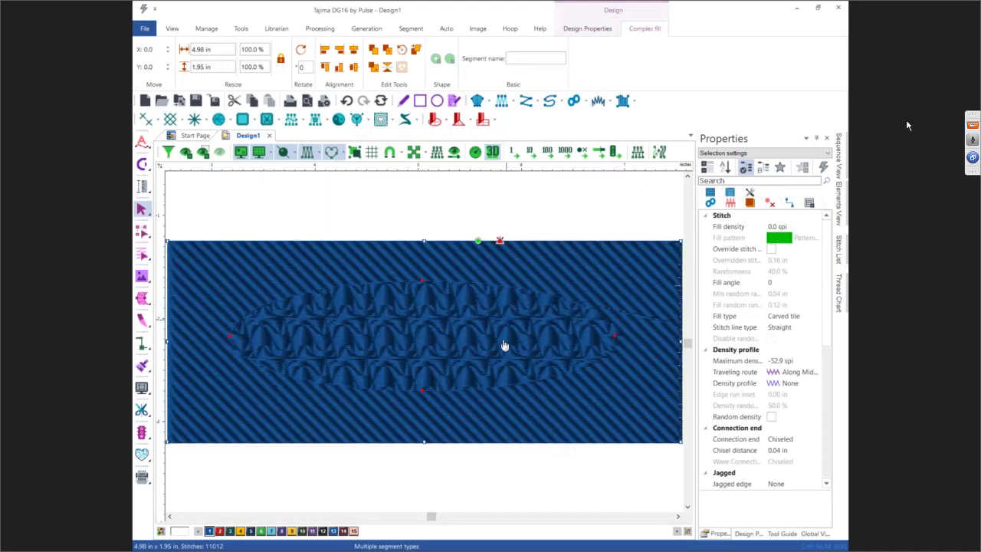
pyautogui.click(317, 224)
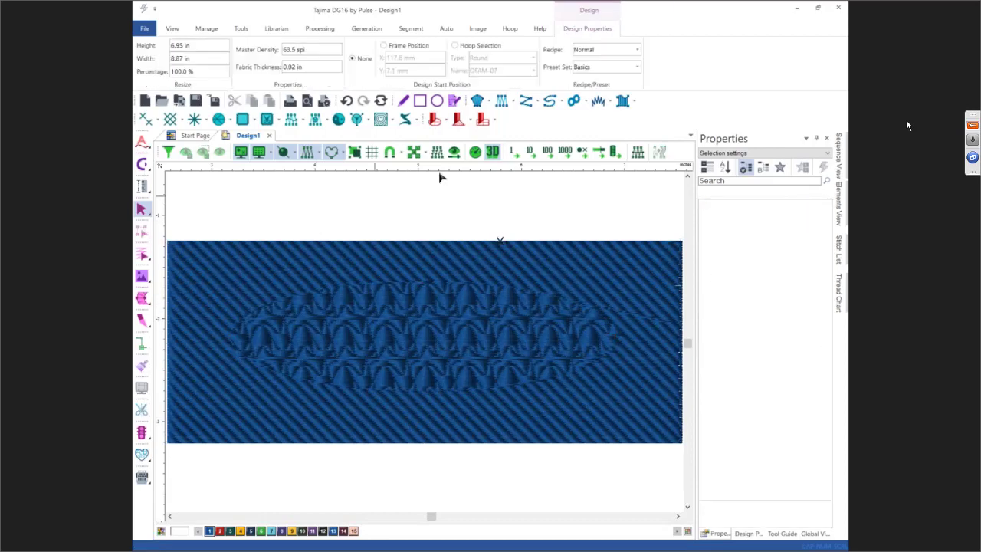
pyautogui.click(474, 153)
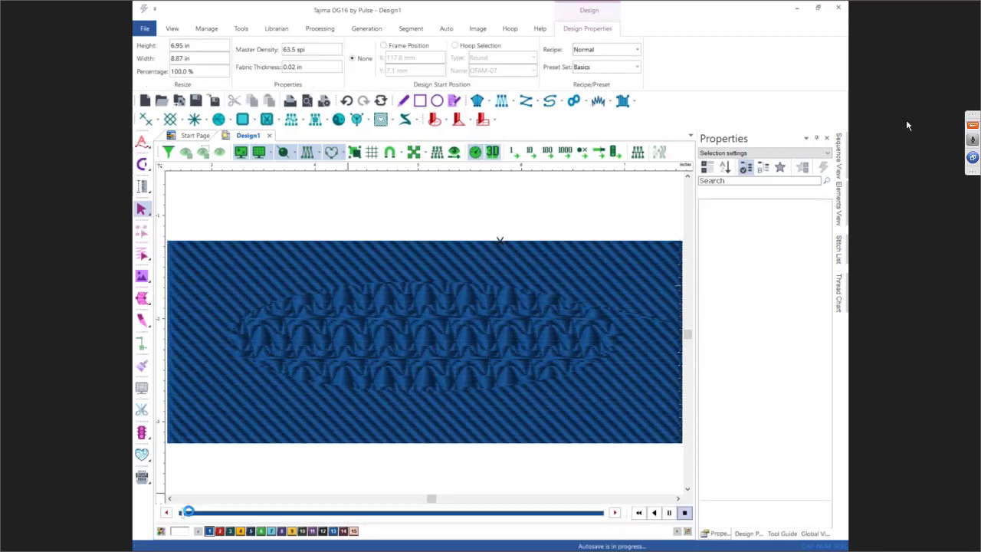
pyautogui.moveTo(184, 515)
pyautogui.mouseDown()
pyautogui.moveTo(583, 519)
pyautogui.moveTo(611, 514)
pyautogui.moveTo(385, 522)
pyautogui.moveTo(601, 499)
pyautogui.mouseUp()
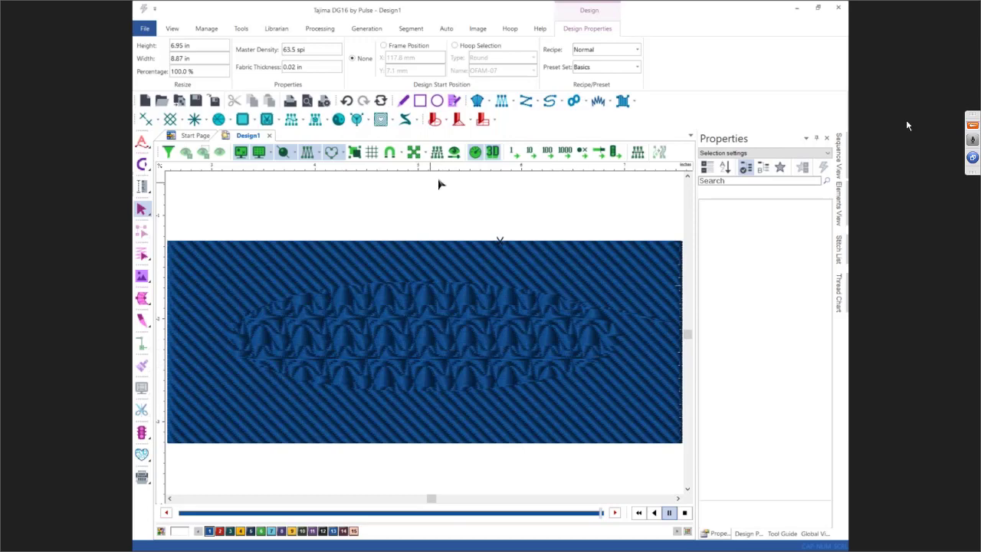
# - Compare the whole design with and without the 3D stitch display, leaving 3D off
pyautogui.click(492, 153)
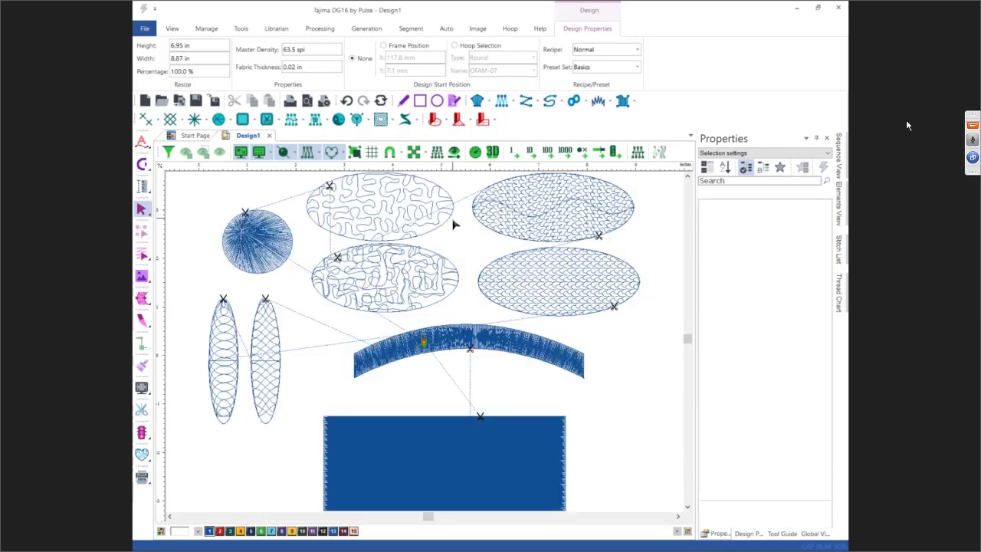
pyautogui.click(493, 153)
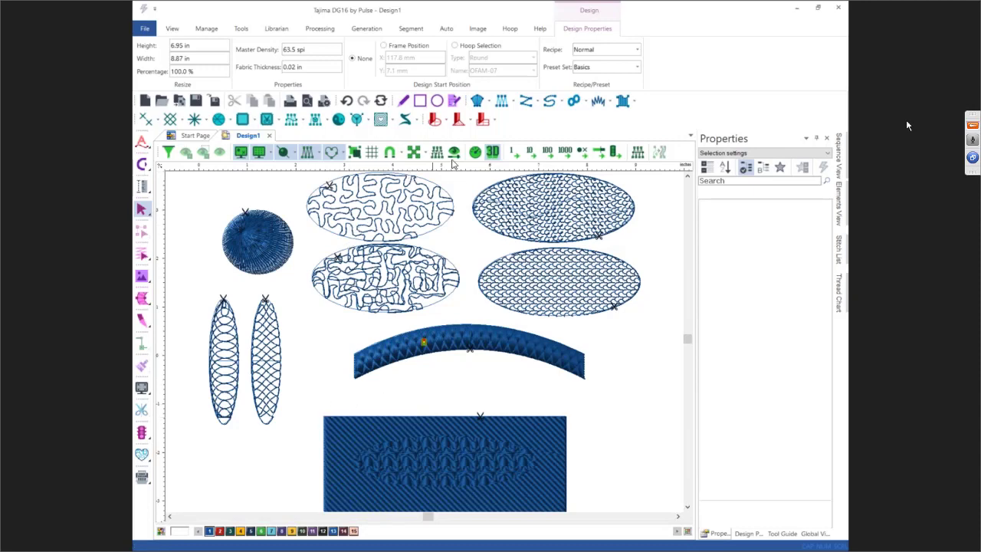
pyautogui.click(493, 152)
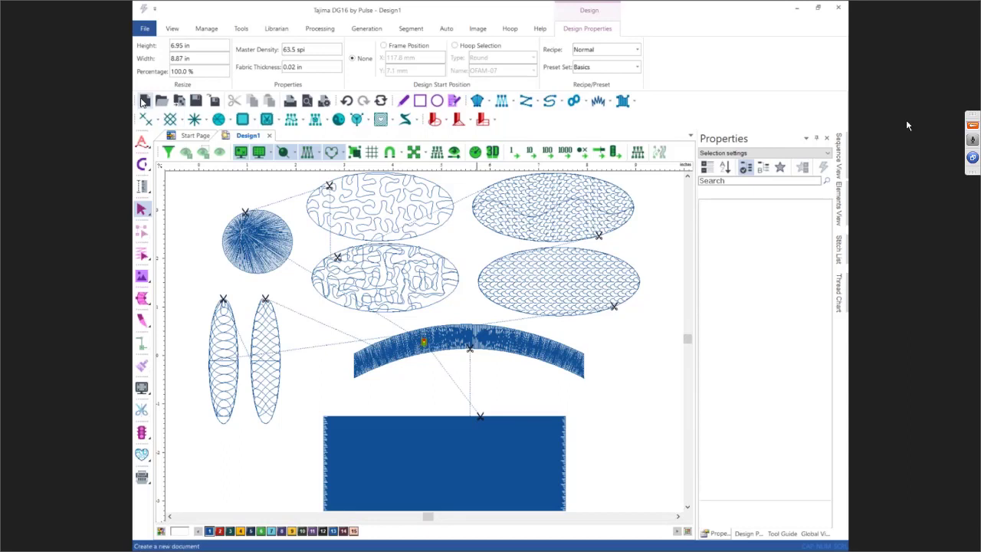
# - Create a new design and load the "line carving leaves" image from the Hirsch training art folder on the Elements (E:) drive
pyautogui.hotkey('ctrl', 'n')
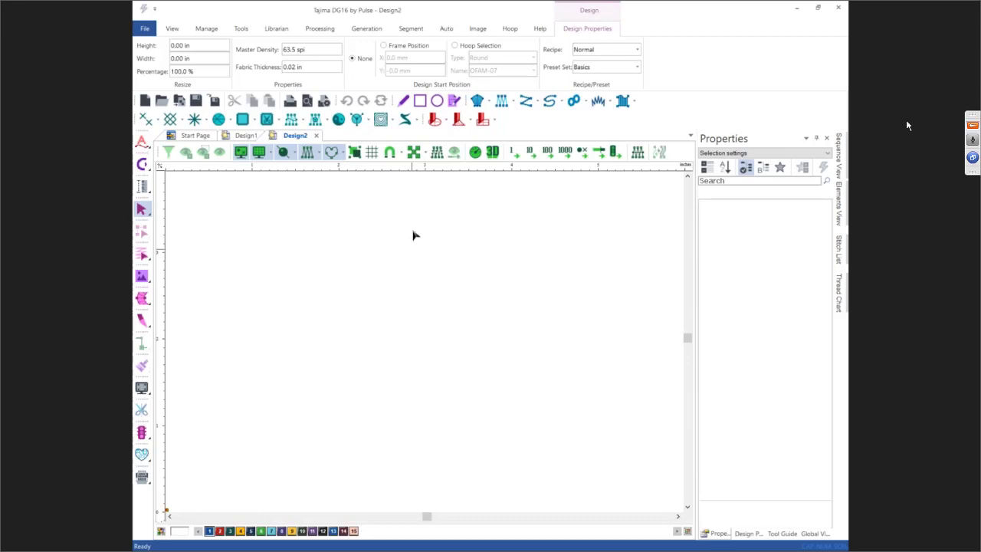
pyautogui.click(478, 29)
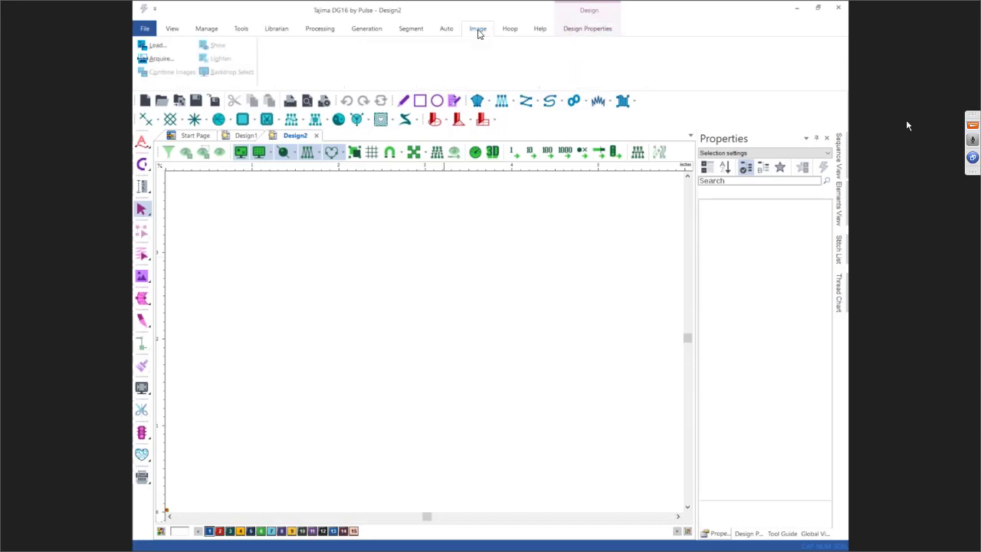
pyautogui.click(154, 45)
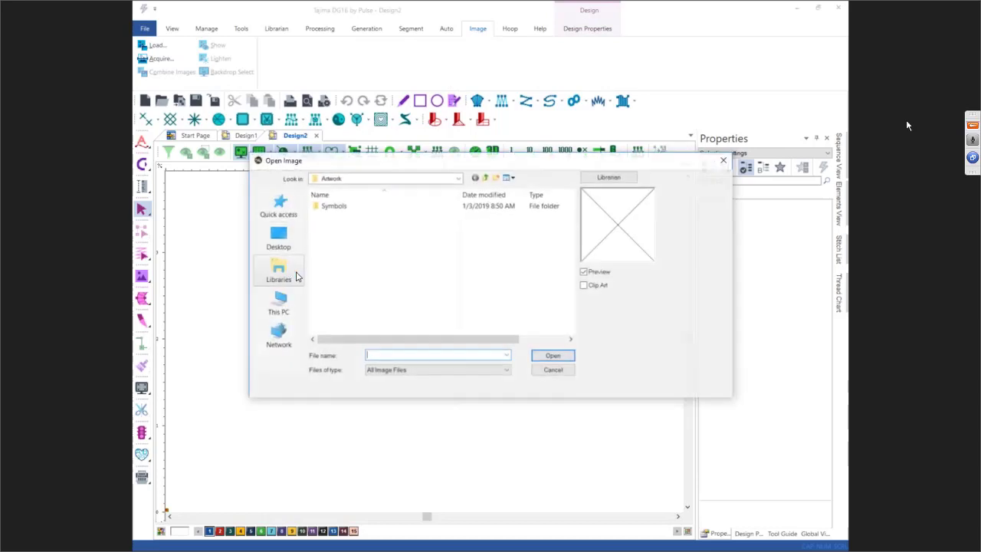
pyautogui.click(290, 312)
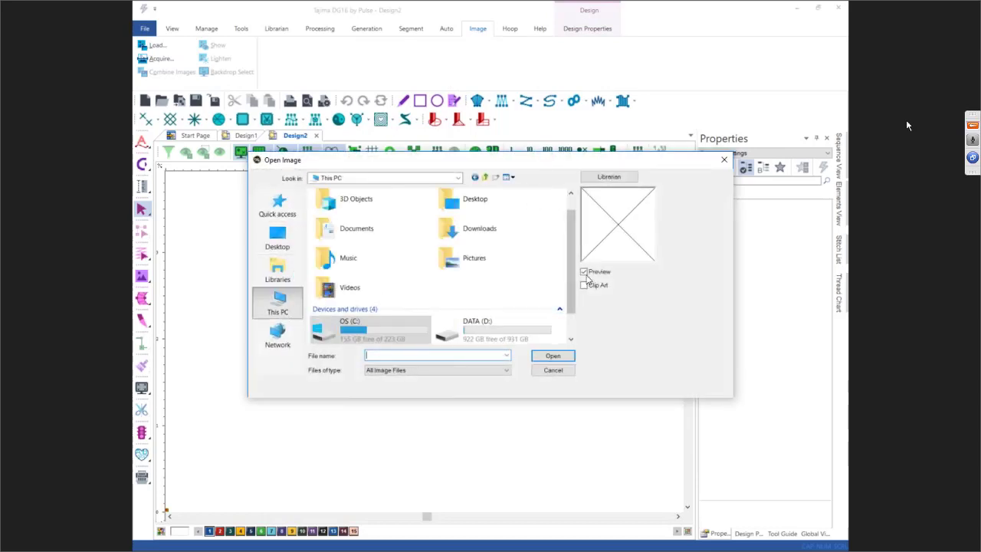
pyautogui.scroll(-1, 570, 275)
pyautogui.click(372, 328)
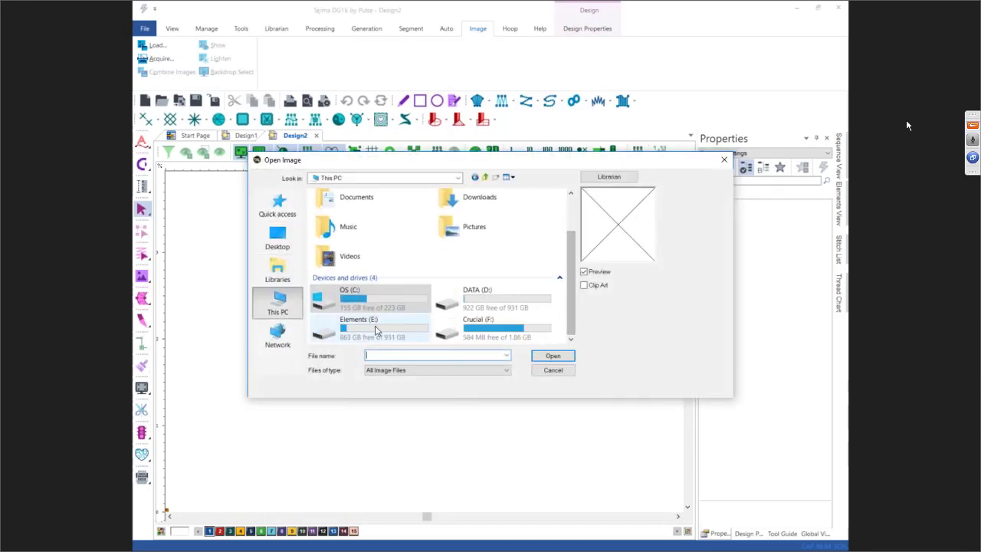
pyautogui.doubleClick(376, 329)
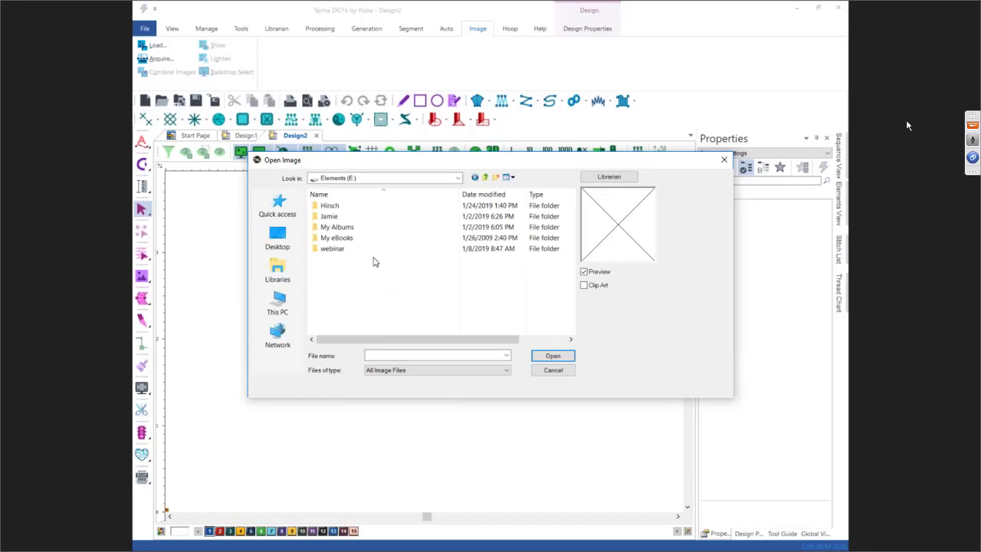
pyautogui.doubleClick(344, 207)
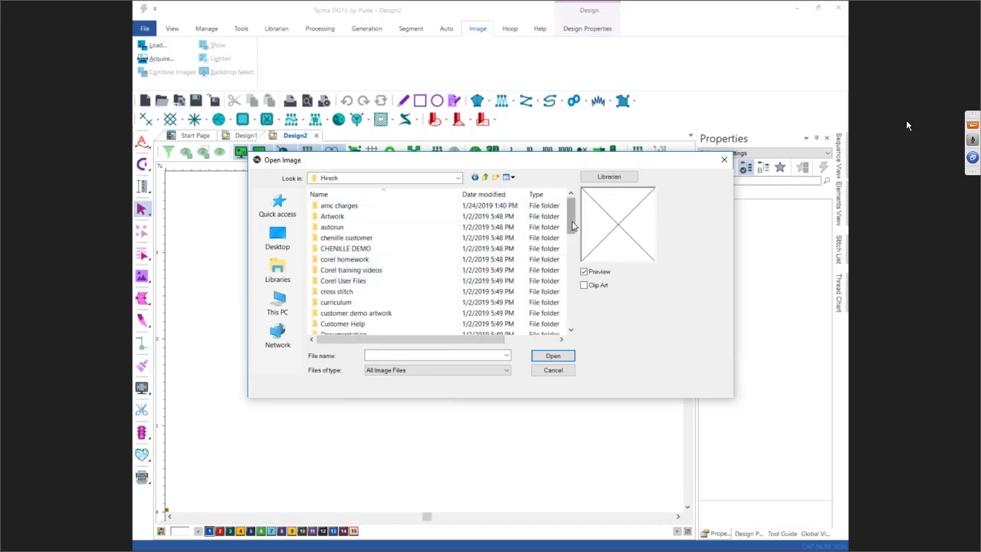
pyautogui.moveTo(571, 220); pyautogui.dragTo(569, 312)
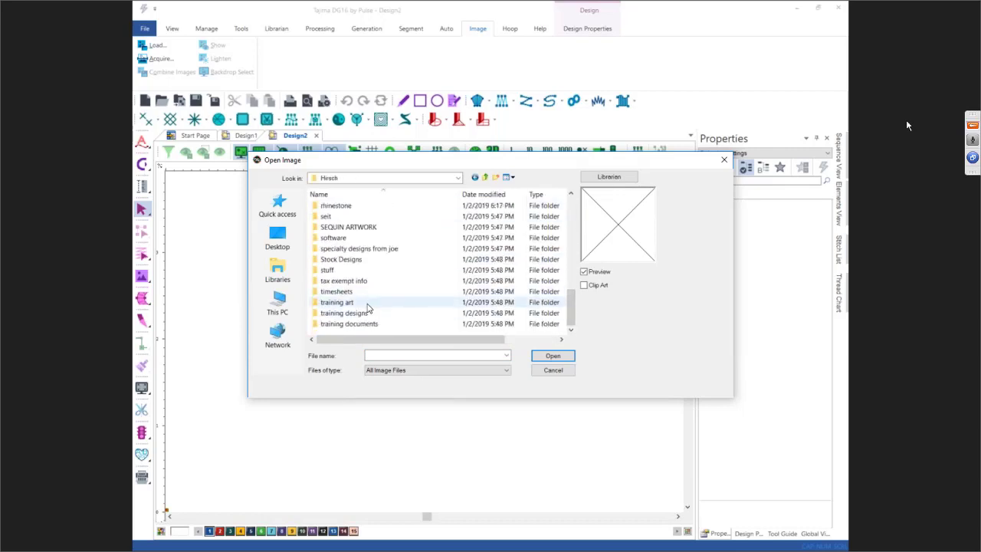
pyautogui.click(558, 358)
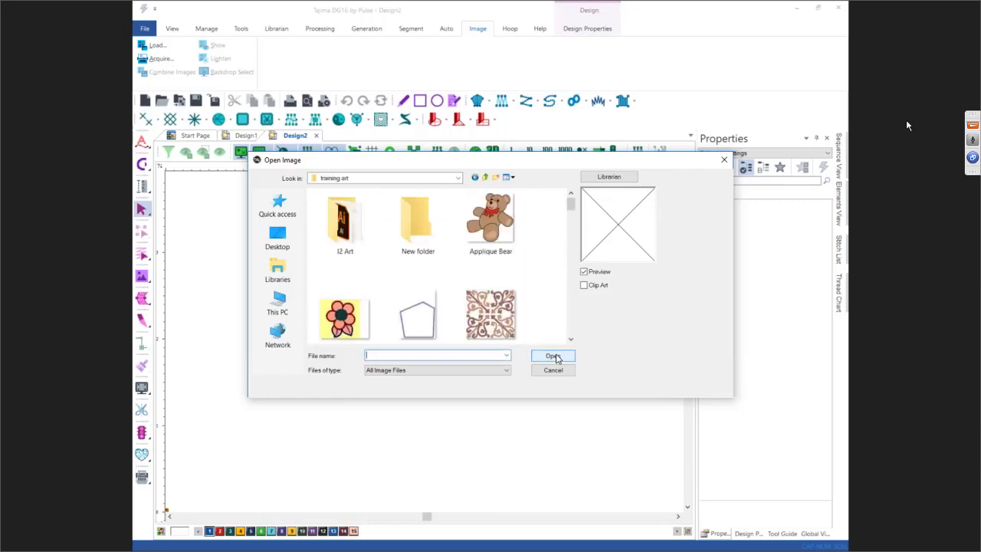
pyautogui.moveTo(570, 210); pyautogui.dragTo(572, 277)
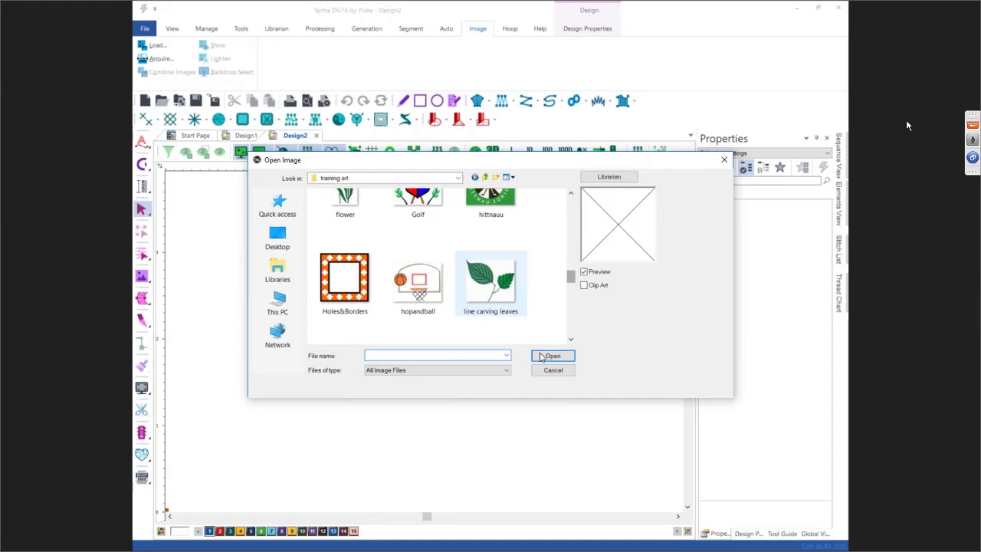
pyautogui.doubleClick(490, 282)
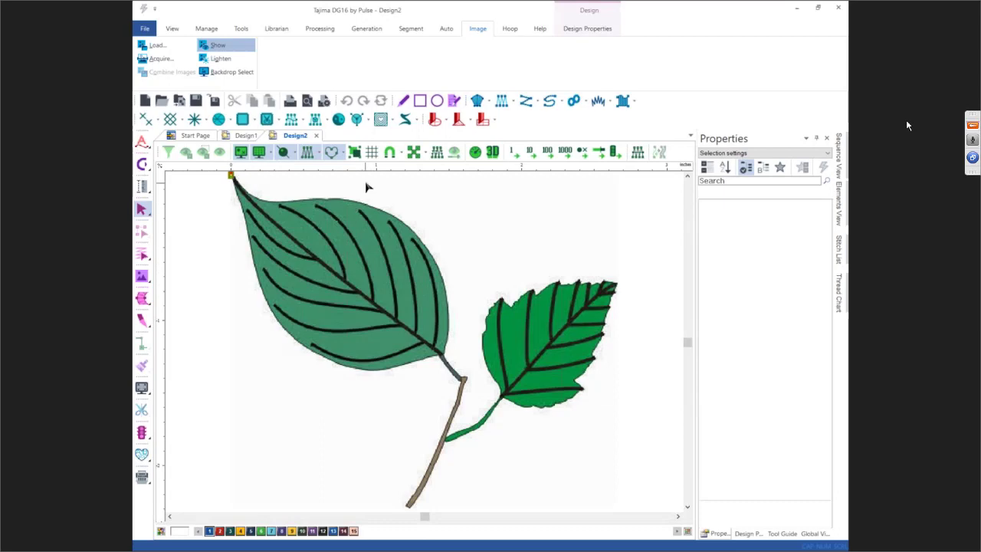
# - Trace the closed outline of the large leaf in the image as a green satin path, starting and ending at its pointed tip
pyautogui.click(622, 101)
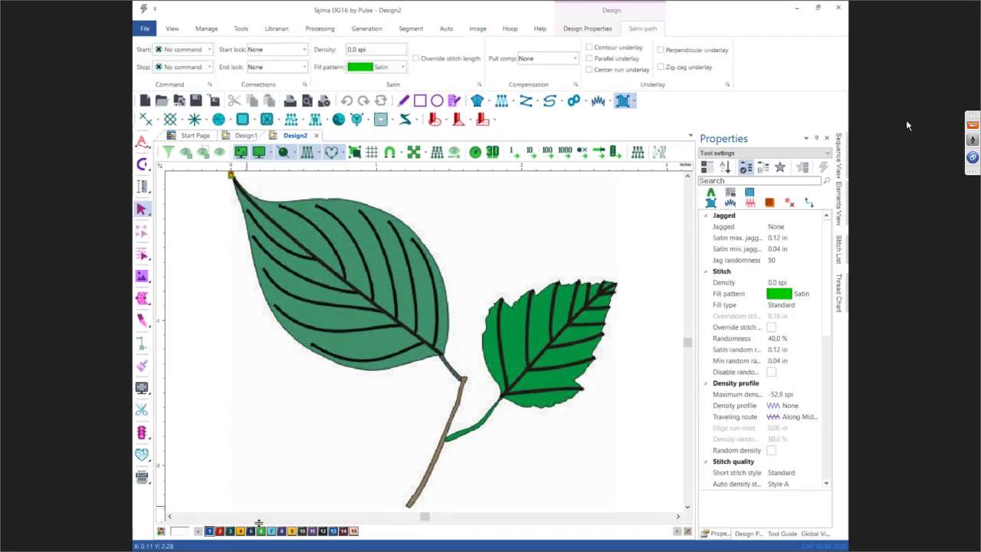
pyautogui.click(233, 176)
pyautogui.rightClick(292, 199)
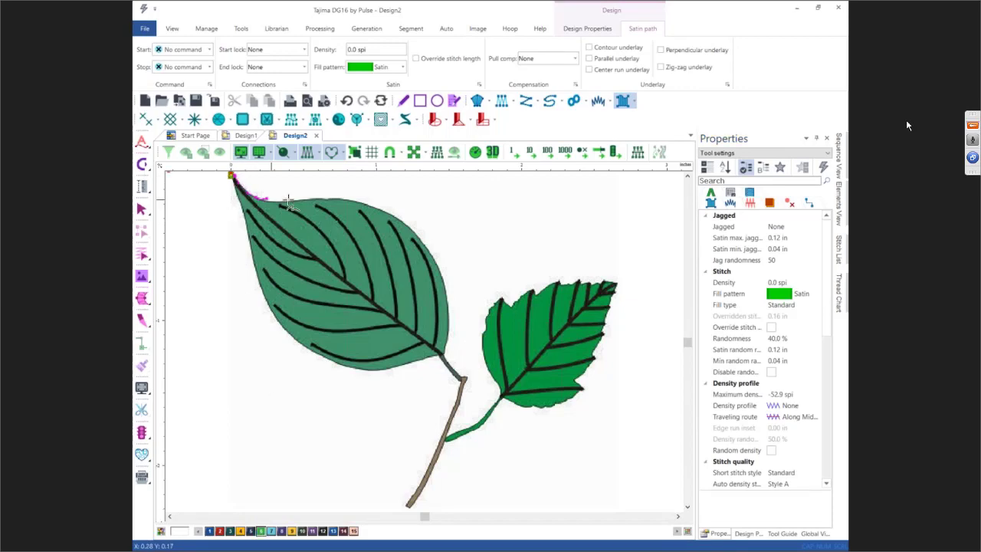
pyautogui.rightClick(412, 228)
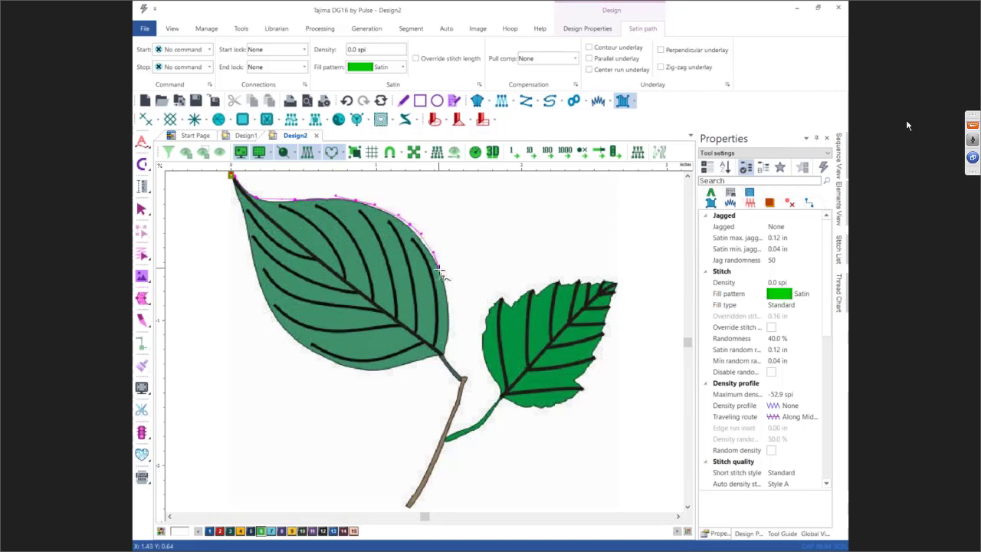
pyautogui.click(443, 358)
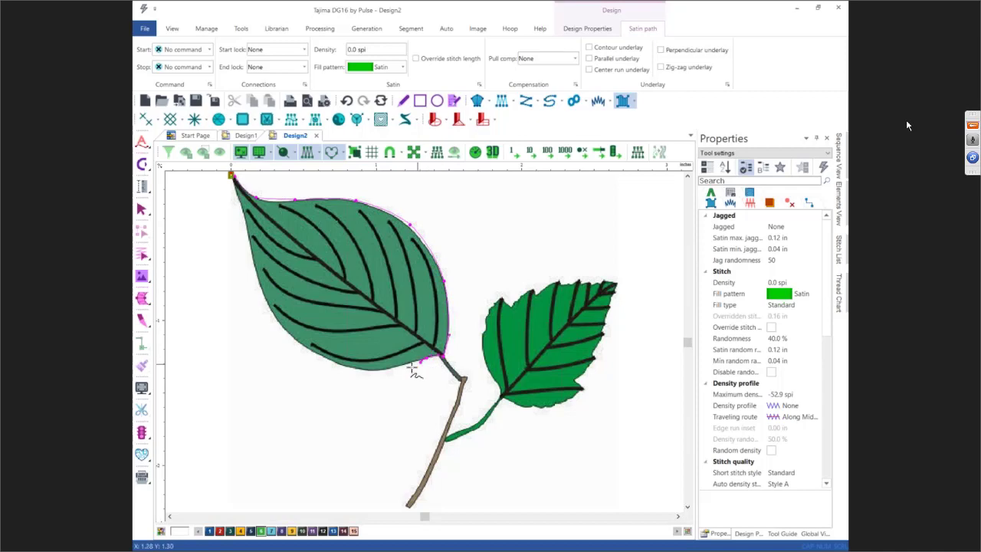
pyautogui.click(388, 371)
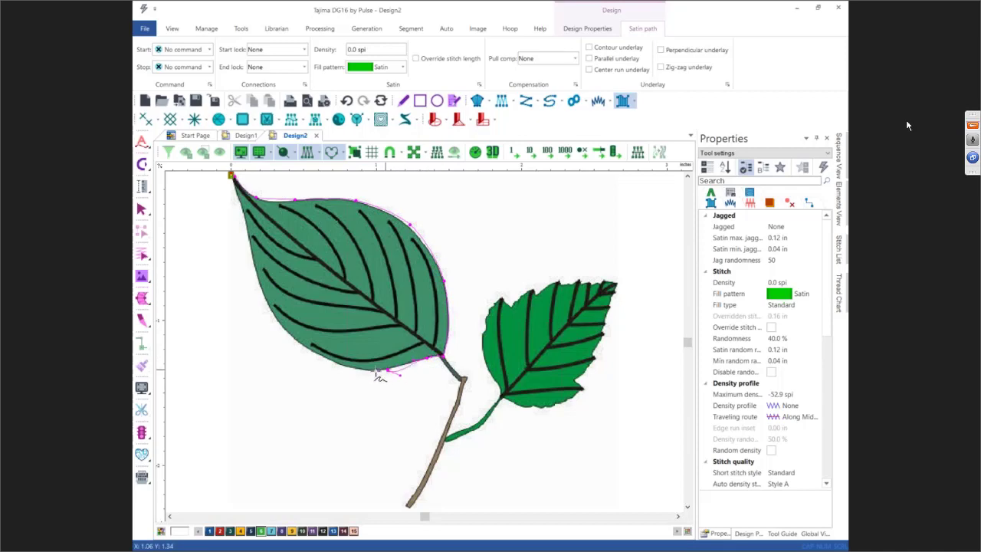
pyautogui.click(304, 347)
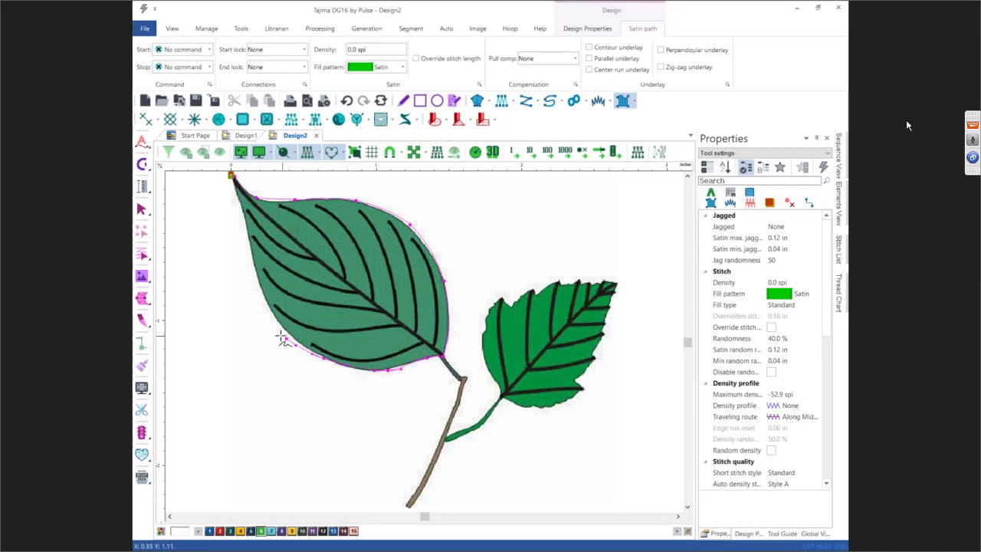
pyautogui.click(264, 299)
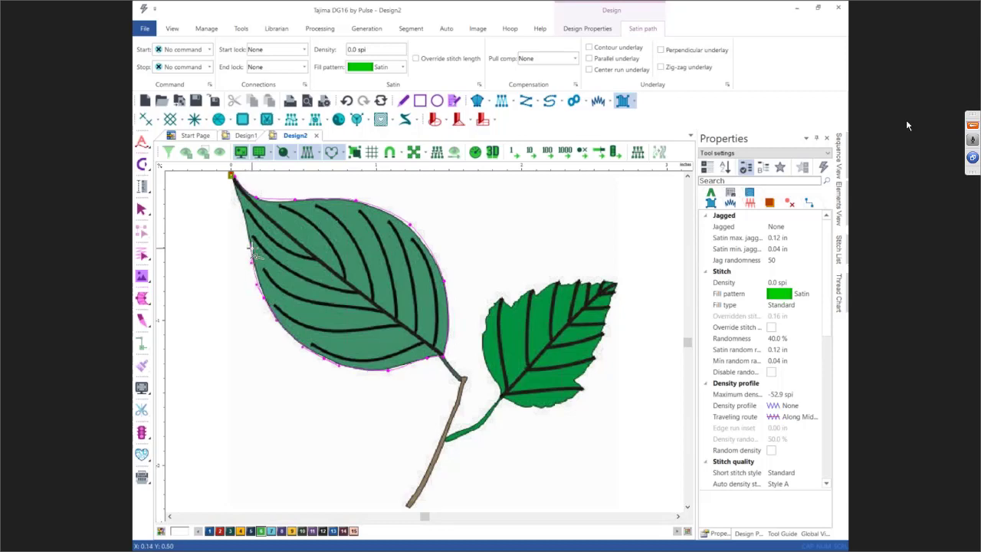
pyautogui.click(255, 270)
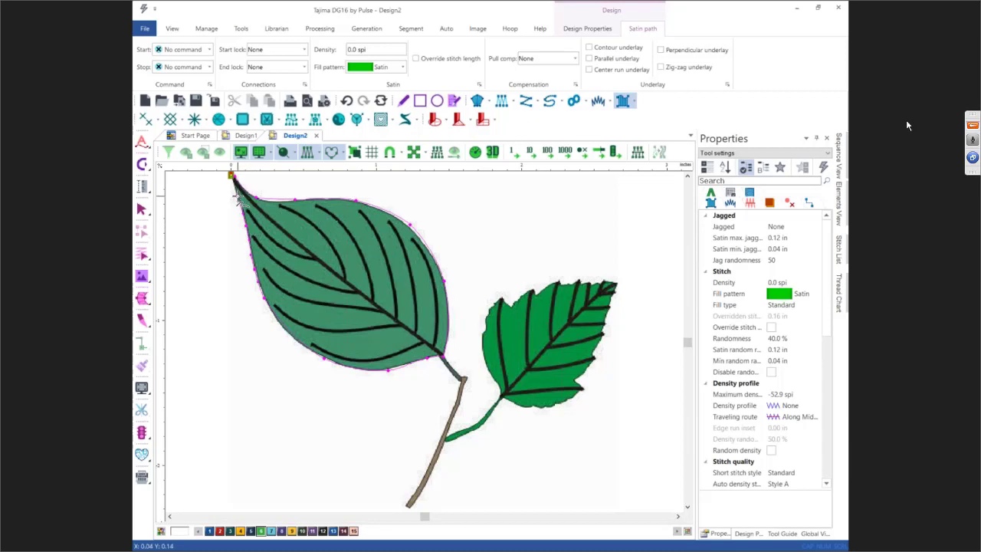
pyautogui.press('Return')
# - Set the satin leaf's stop point at its stem end, give it a stitch angle line across its width, generate it and deselect it
pyautogui.click(445, 359)
pyautogui.click(298, 346)
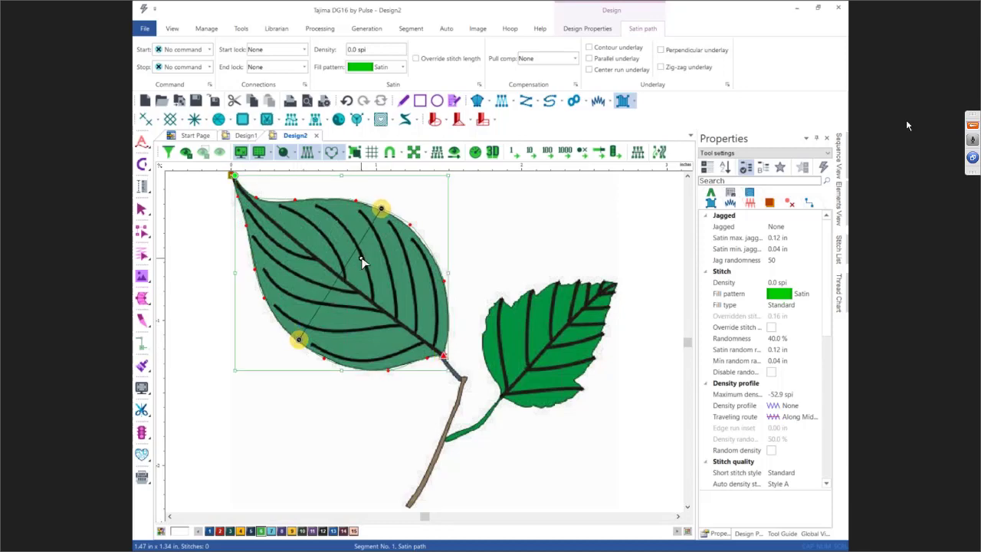
pyautogui.press('Return')
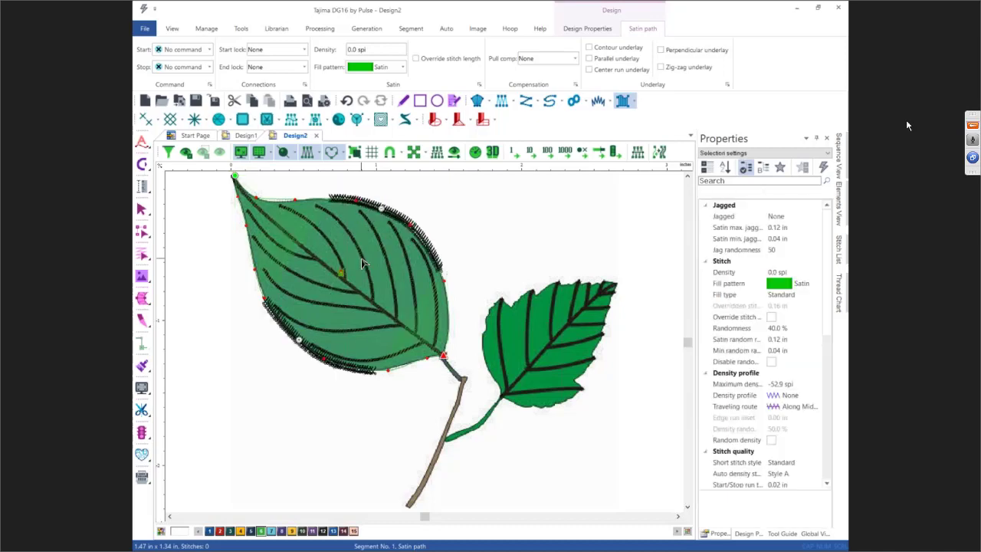
pyautogui.press('Escape')
pyautogui.press('Escape')
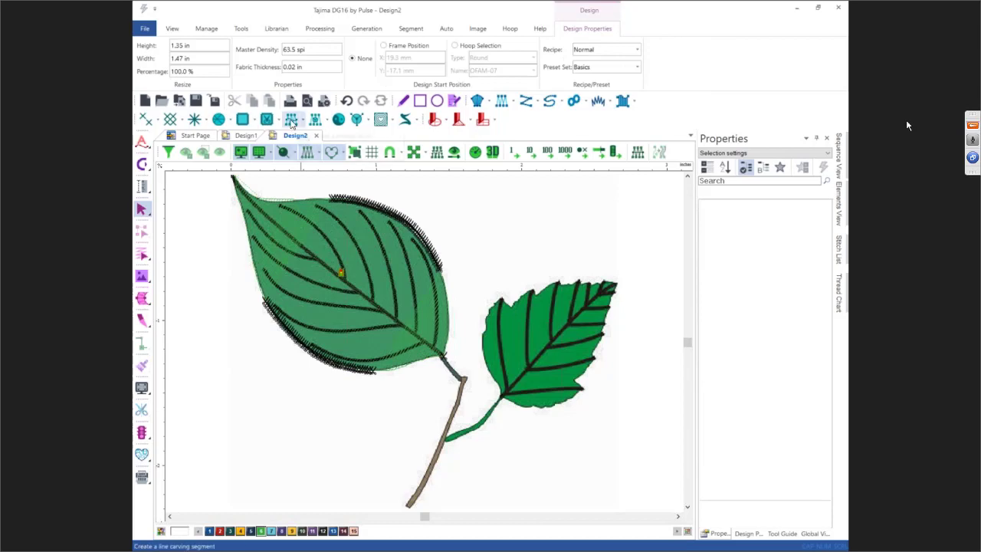
# - Create a line carving segment along the large leaf's central vein, from its pointed tip to the stem end
pyautogui.click(291, 120)
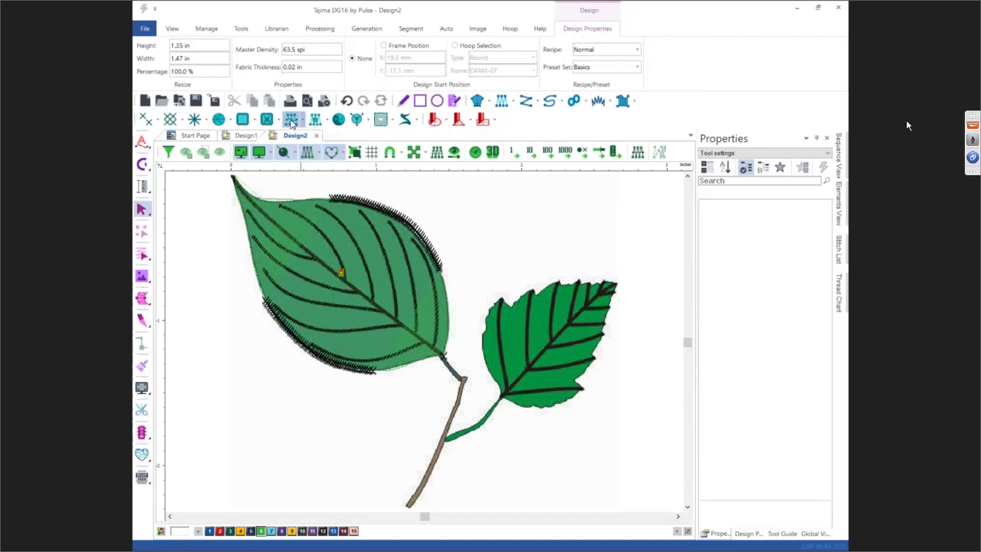
pyautogui.click(232, 178)
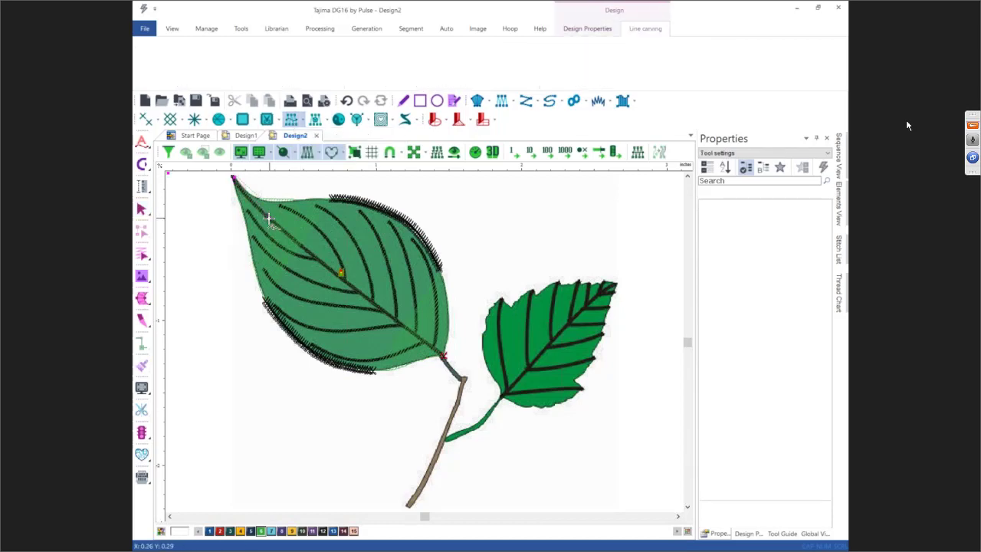
pyautogui.click(270, 220)
pyautogui.click(358, 293)
pyautogui.click(444, 357)
pyautogui.press('Return')
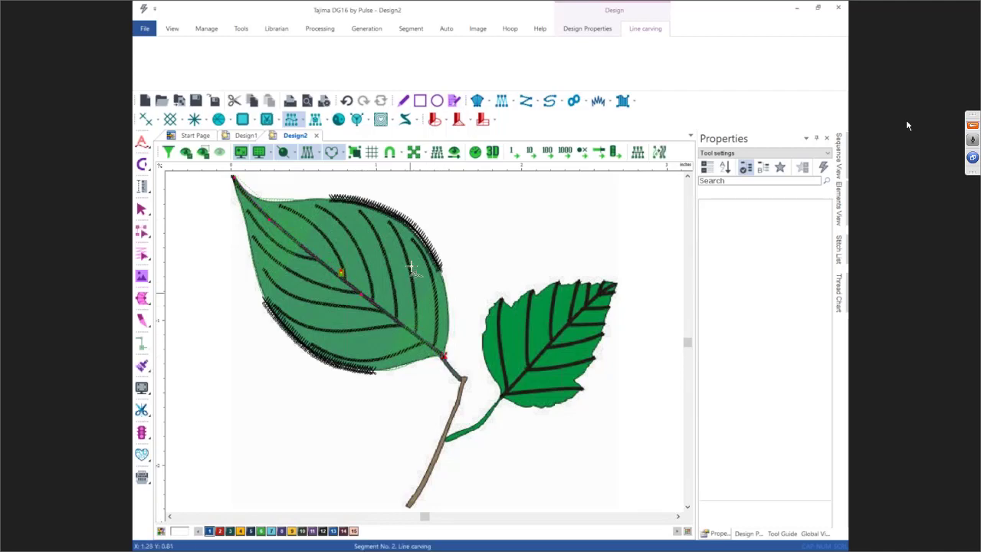
# - Draw line carvings along the five side veins between the large leaf's upper edge and its central vein
pyautogui.moveTo(414, 239)
pyautogui.mouseDown()
pyautogui.moveTo(434, 278)
pyautogui.moveTo(434, 350)
pyautogui.mouseUp()
pyautogui.moveTo(389, 222)
pyautogui.mouseDown()
pyautogui.moveTo(419, 301)
pyautogui.moveTo(416, 337)
pyautogui.mouseUp()
pyautogui.moveTo(361, 211)
pyautogui.mouseDown()
pyautogui.moveTo(393, 279)
pyautogui.moveTo(397, 318)
pyautogui.mouseUp()
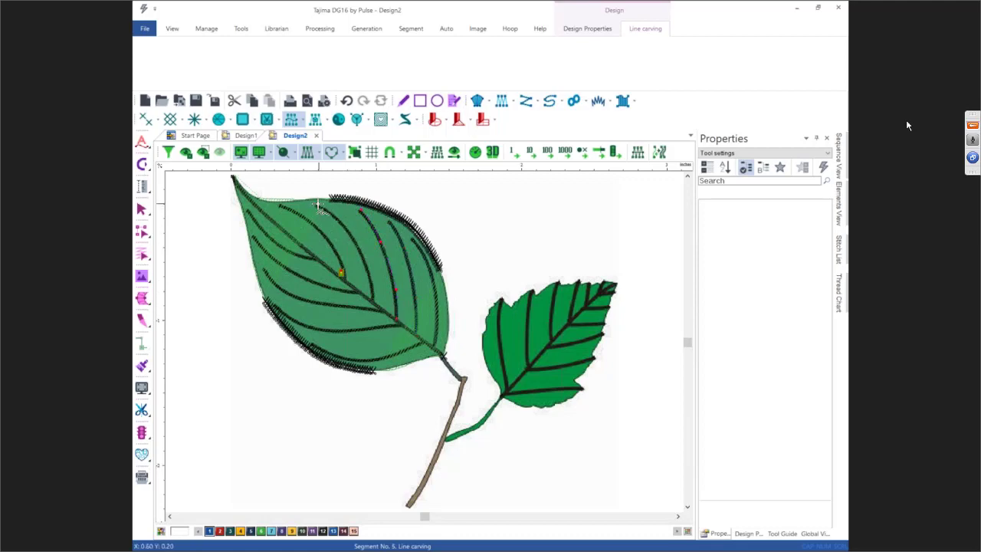
pyautogui.moveTo(318, 206)
pyautogui.mouseDown()
pyautogui.moveTo(352, 234)
pyautogui.moveTo(373, 302)
pyautogui.mouseUp()
pyautogui.moveTo(282, 205)
pyautogui.mouseDown()
pyautogui.moveTo(320, 230)
pyautogui.moveTo(343, 277)
pyautogui.mouseUp()
# - Draw line carvings along the five side veins between the large leaf's lower edge and its central vein
pyautogui.moveTo(247, 211)
pyautogui.mouseDown()
pyautogui.moveTo(270, 239)
pyautogui.moveTo(318, 262)
pyautogui.mouseUp()
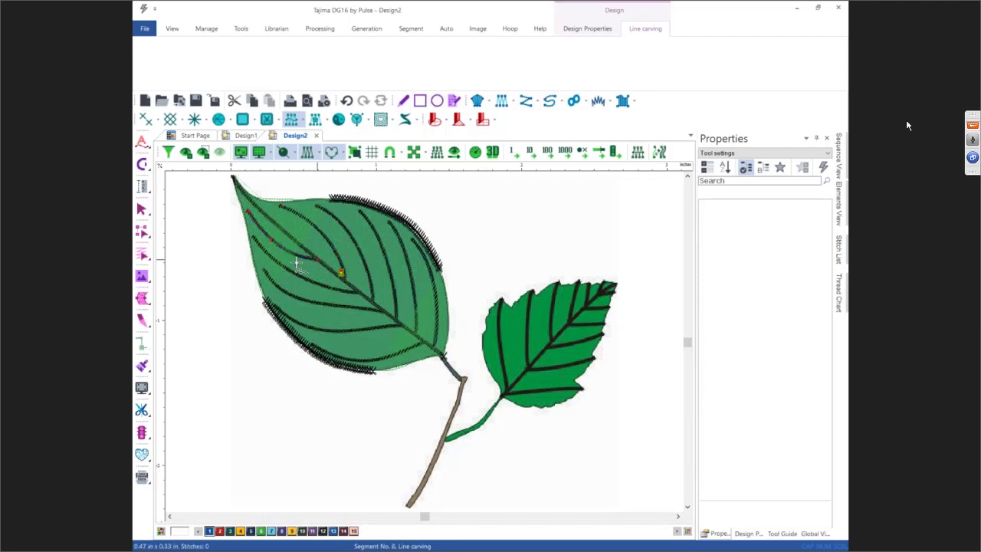
pyautogui.moveTo(254, 238)
pyautogui.mouseDown()
pyautogui.moveTo(280, 262)
pyautogui.moveTo(362, 293)
pyautogui.mouseUp()
pyautogui.moveTo(263, 270)
pyautogui.mouseDown()
pyautogui.moveTo(285, 292)
pyautogui.moveTo(331, 308)
pyautogui.moveTo(383, 311)
pyautogui.mouseUp()
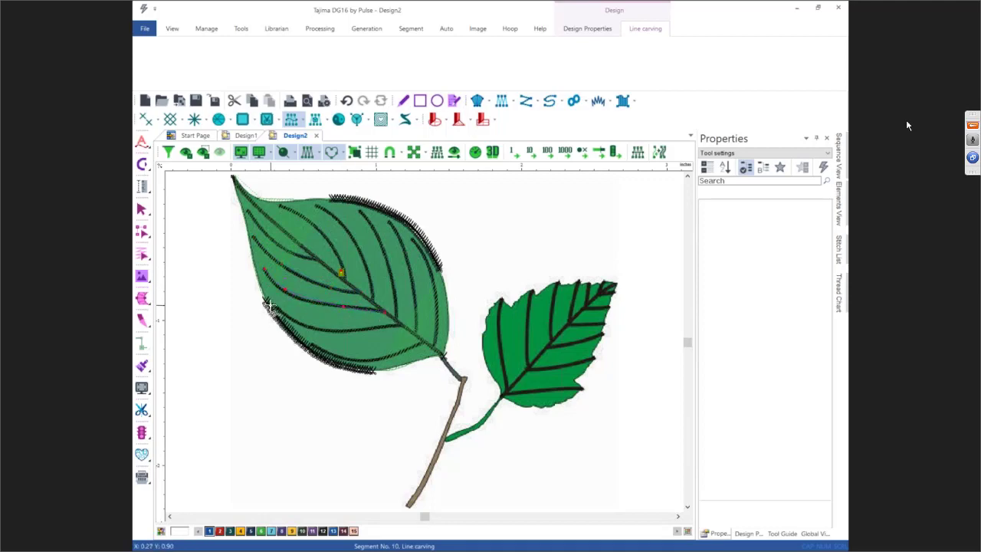
pyautogui.moveTo(272, 306)
pyautogui.mouseDown()
pyautogui.moveTo(301, 324)
pyautogui.moveTo(404, 326)
pyautogui.mouseUp()
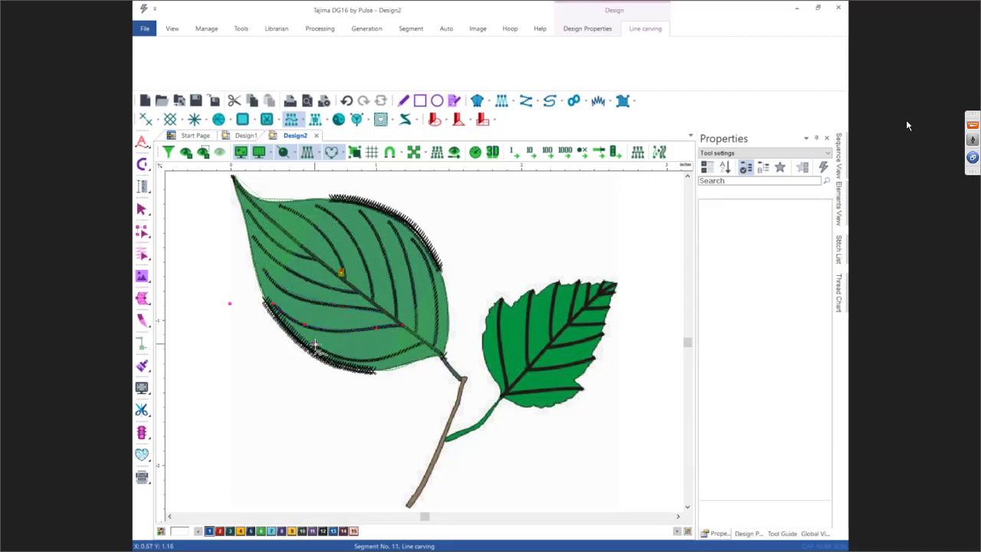
pyautogui.moveTo(311, 344)
pyautogui.mouseDown()
pyautogui.moveTo(370, 370)
pyautogui.moveTo(371, 357)
pyautogui.moveTo(422, 342)
pyautogui.mouseUp()
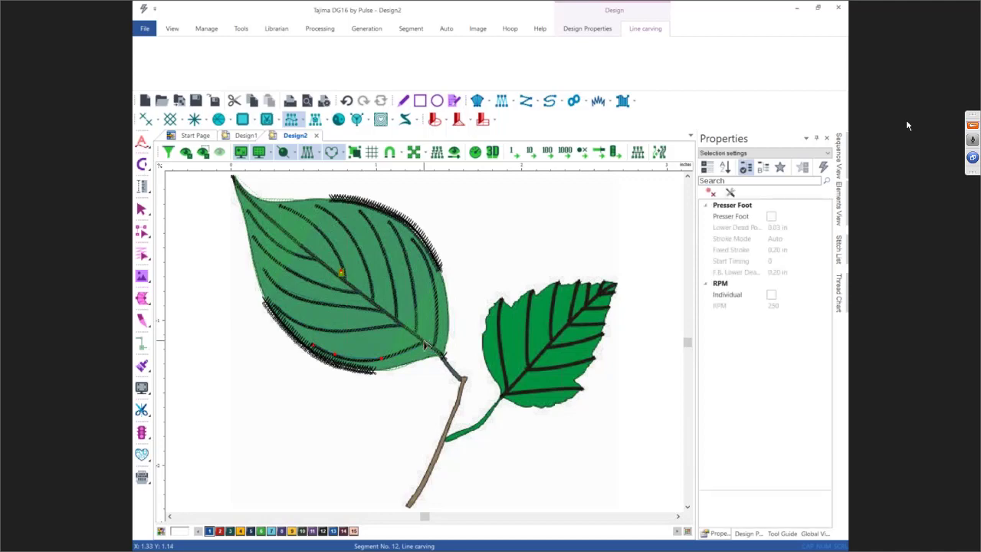
# - Hide the leaf image, select and deselect the whole stitched leaf, and turn on the 3D stitch display
pyautogui.click(502, 263)
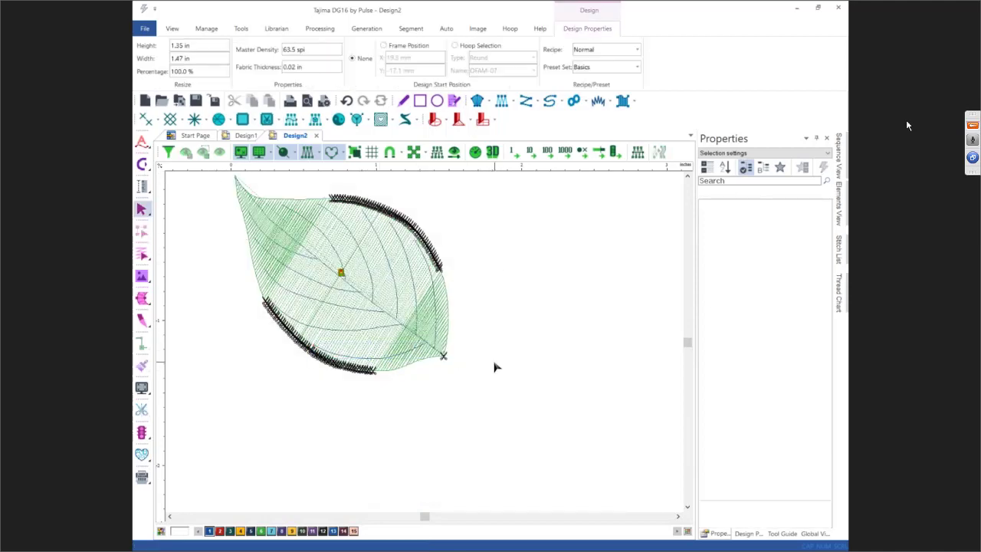
pyautogui.moveTo(209, 184); pyautogui.dragTo(497, 401)
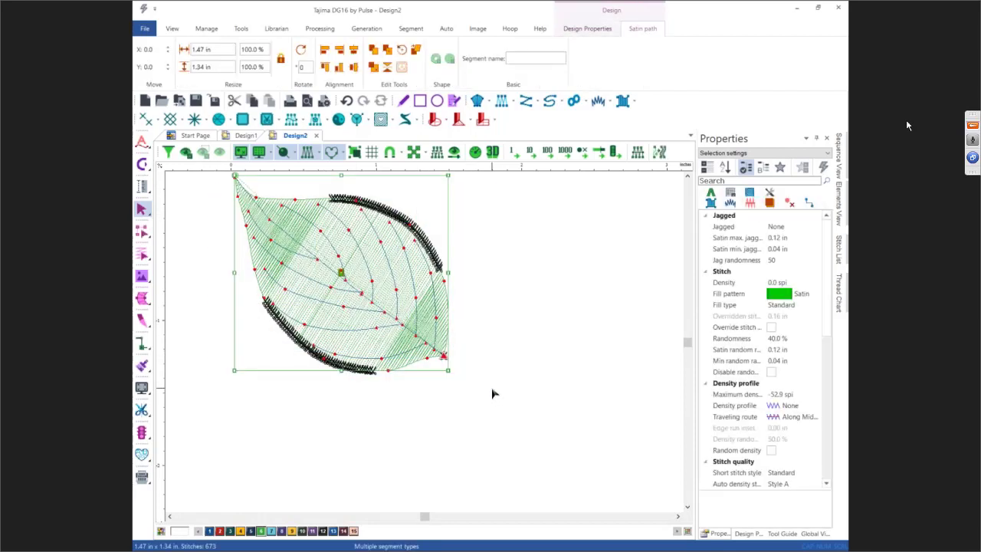
pyautogui.click(508, 317)
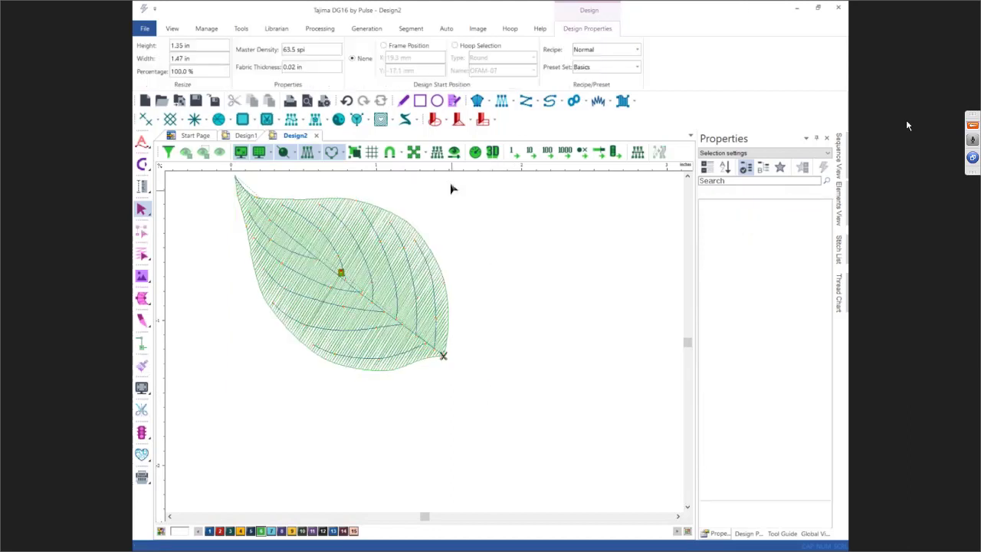
pyautogui.click(492, 152)
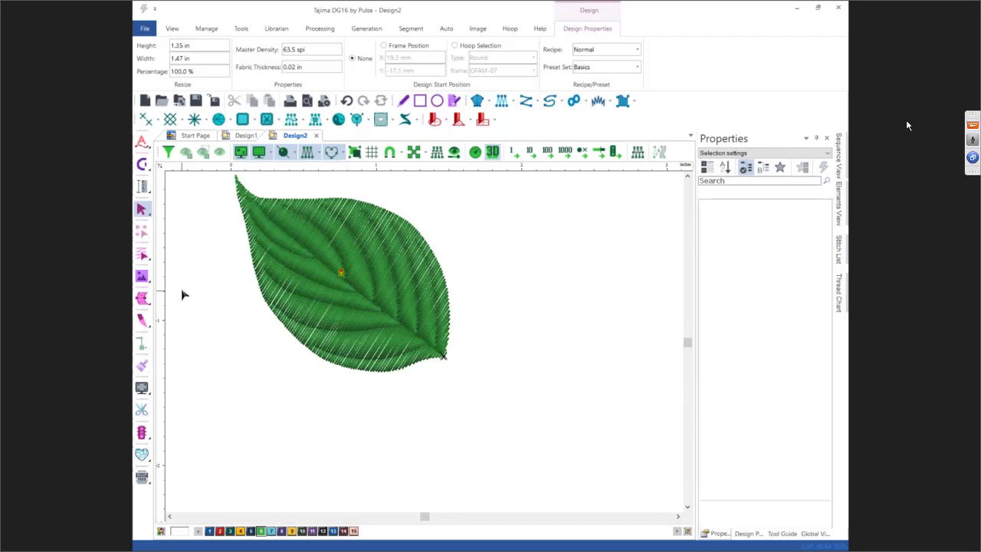
# - Start importing TrueType text and set its font to Arial Bold
pyautogui.click(142, 284)
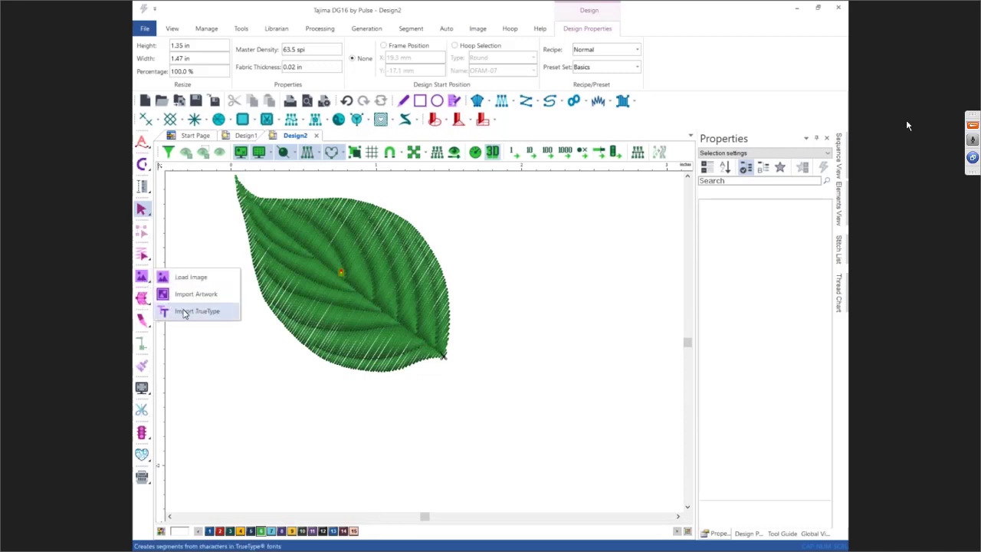
pyautogui.click(187, 310)
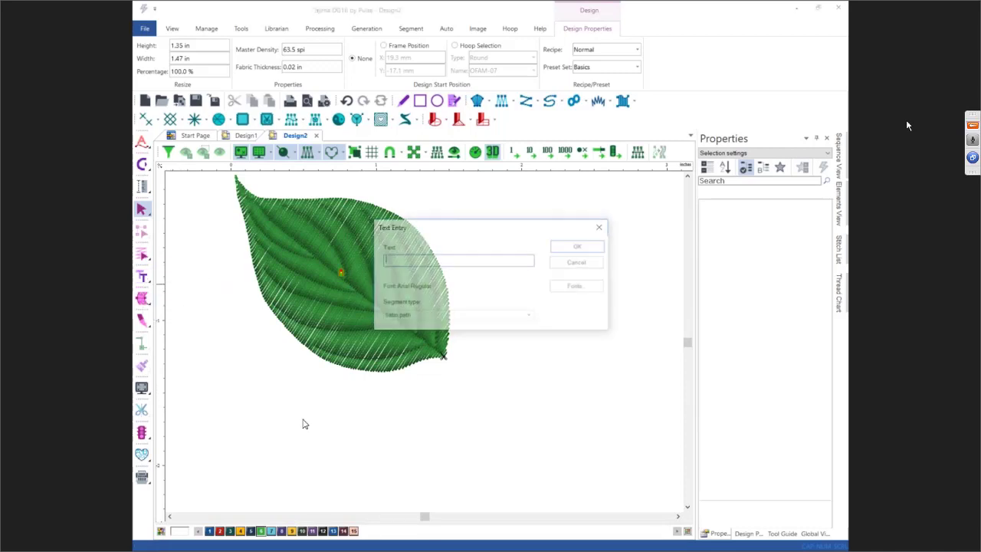
pyautogui.click(574, 285)
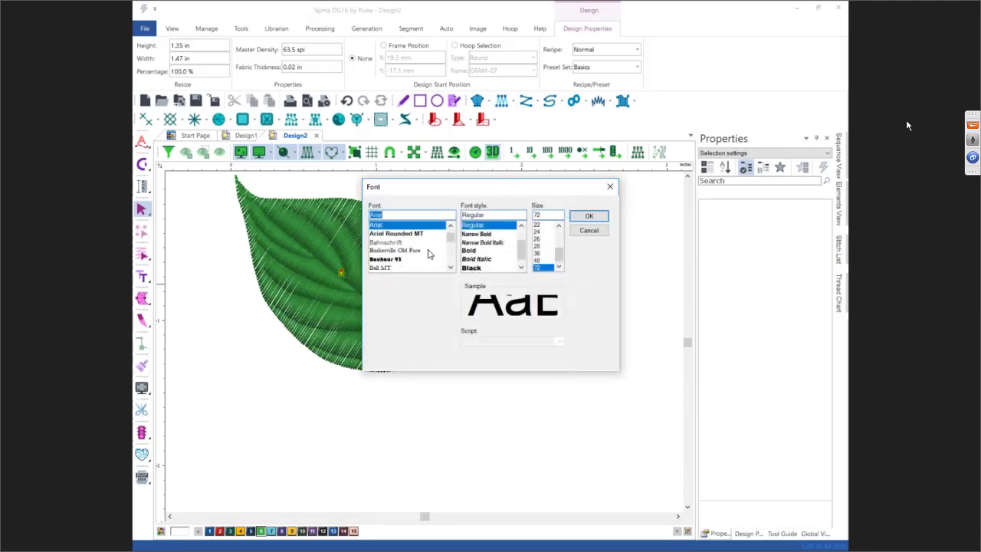
pyautogui.click(475, 251)
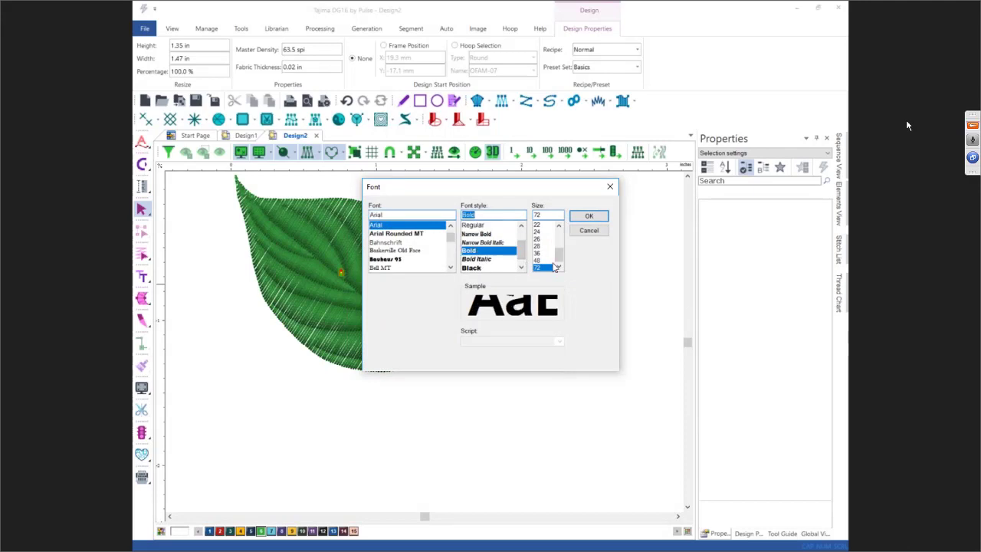
pyautogui.click(589, 217)
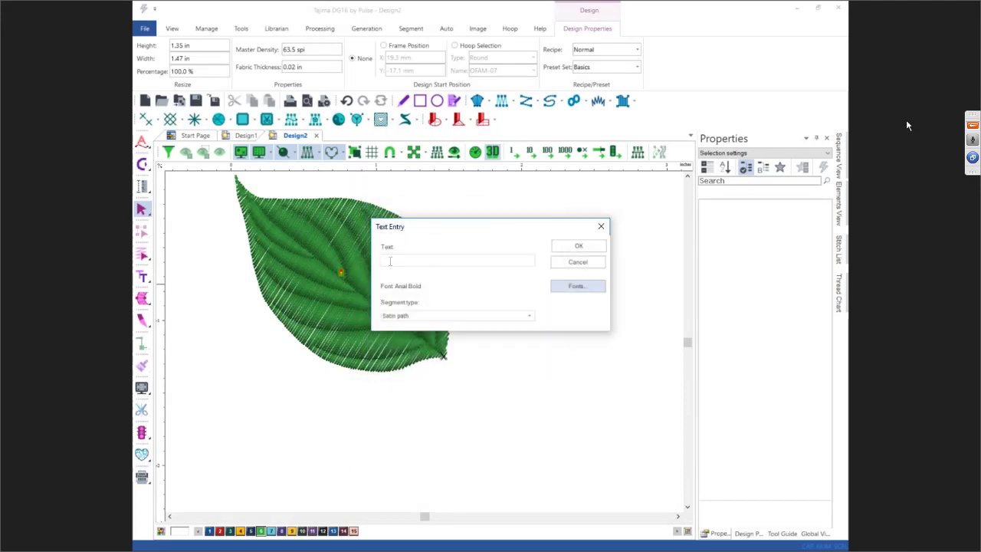
# - Enter a first name in capital letters, create it as satin path lettering, and deselect it
pyautogui.click(390, 261)
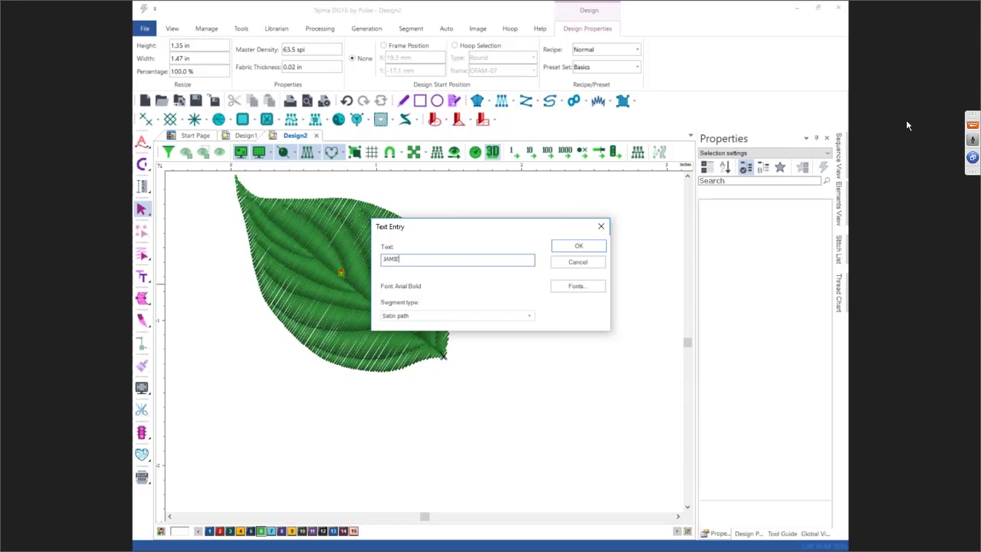
pyautogui.click(593, 245)
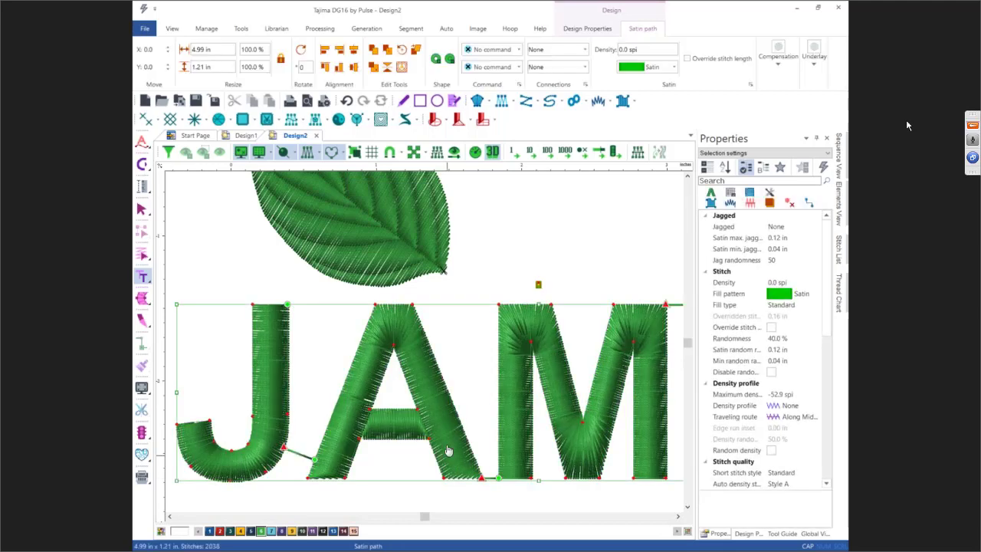
pyautogui.press('Escape')
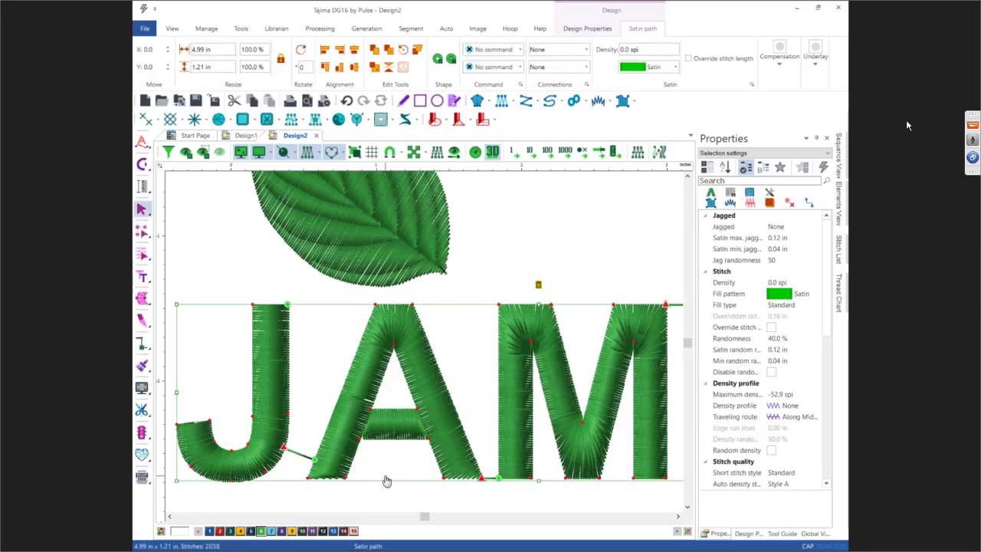
pyautogui.click(422, 509)
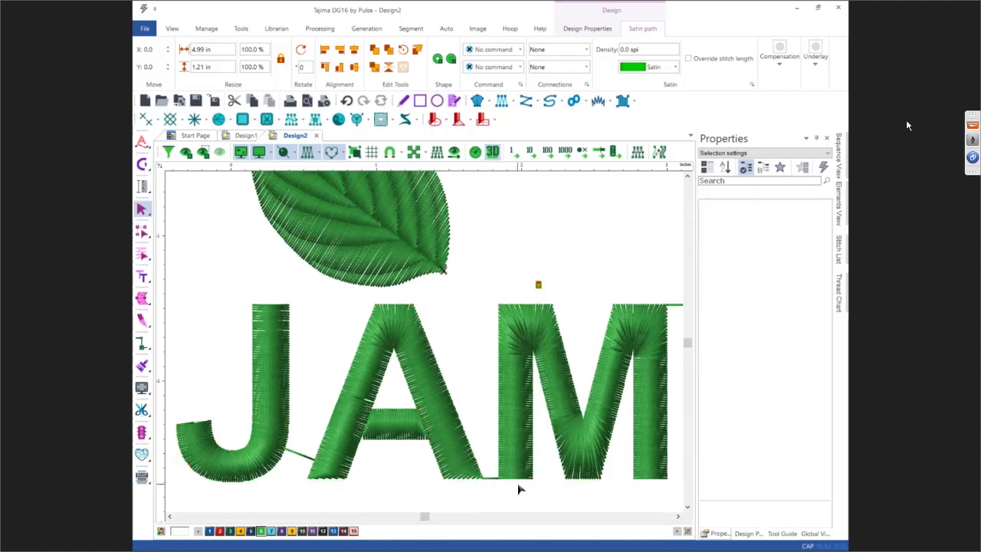
# - Convert the angle line at the letter M's upper-left corner to a mitered corner line, then to a capped one
pyautogui.click(579, 483)
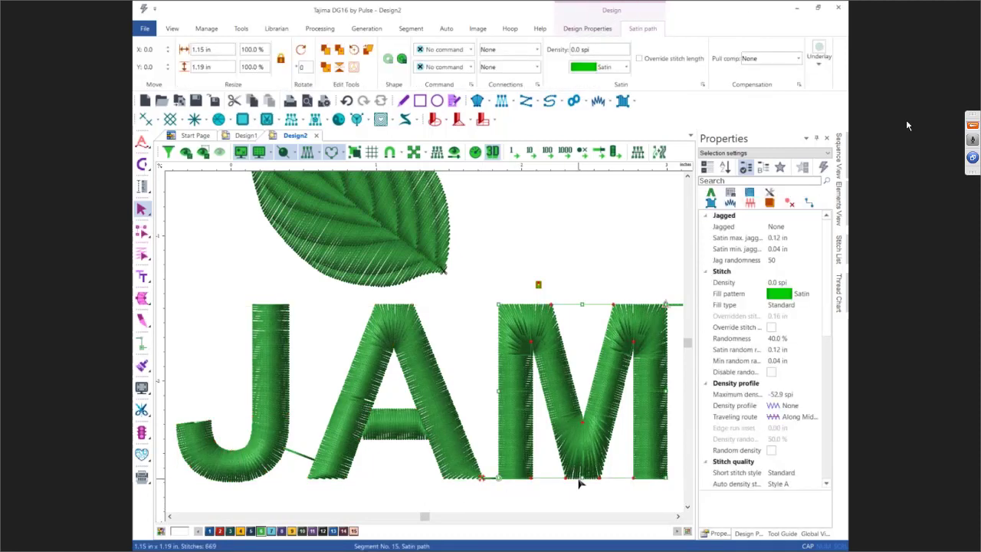
pyautogui.press('s')
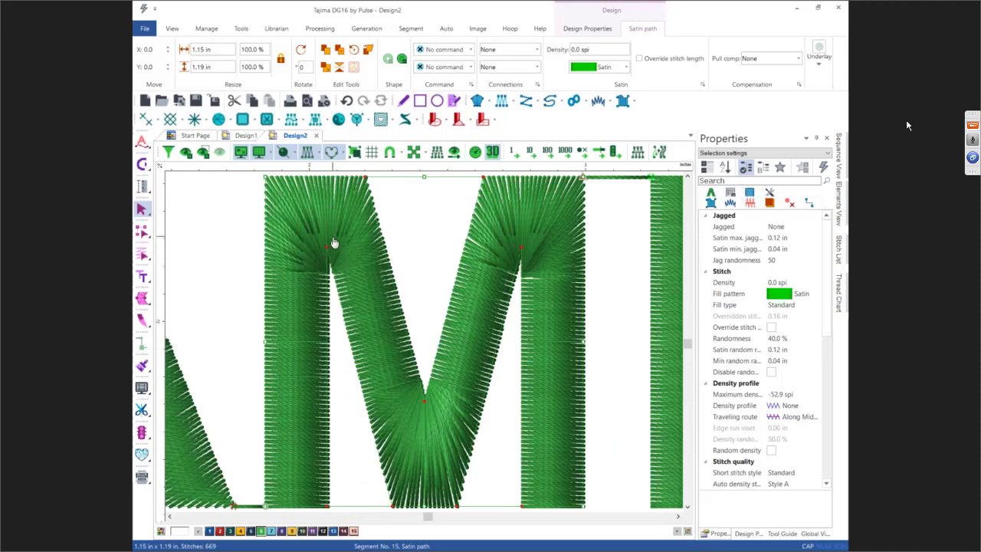
pyautogui.press('r')
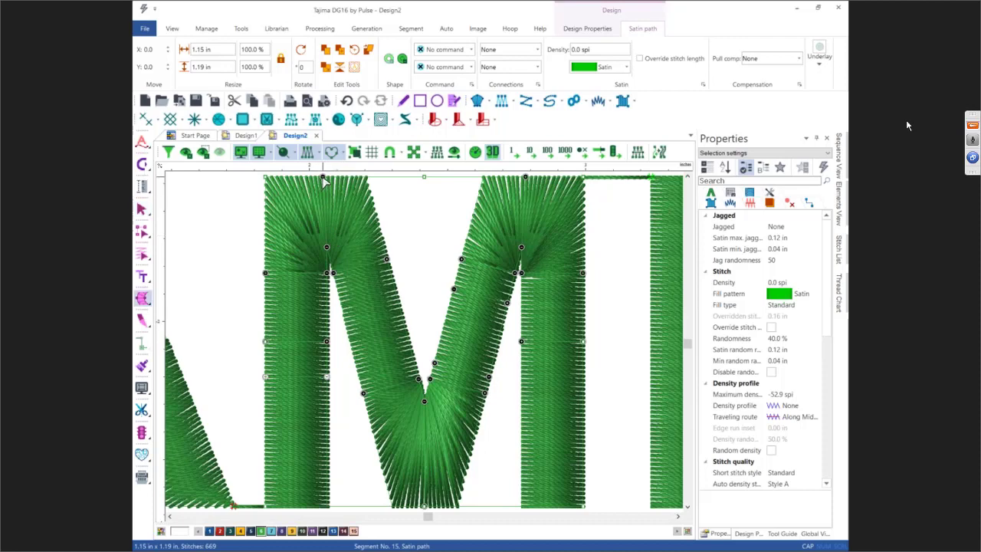
pyautogui.rightClick(323, 180)
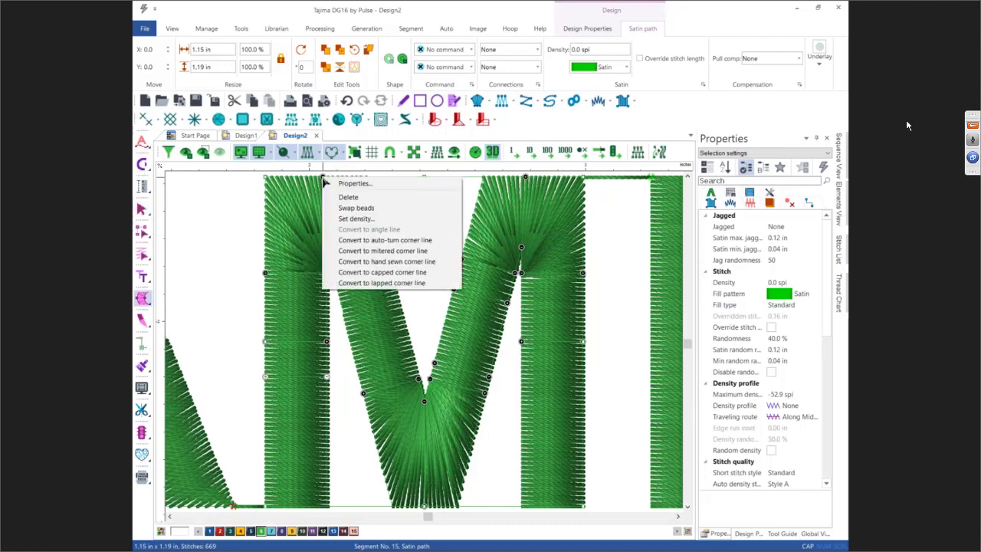
pyautogui.click(353, 253)
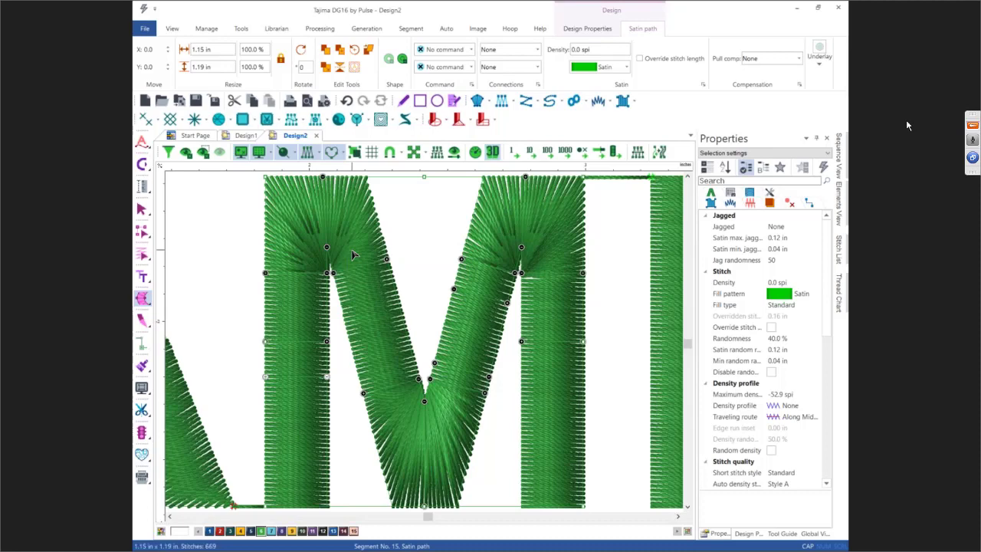
pyautogui.rightClick(327, 250)
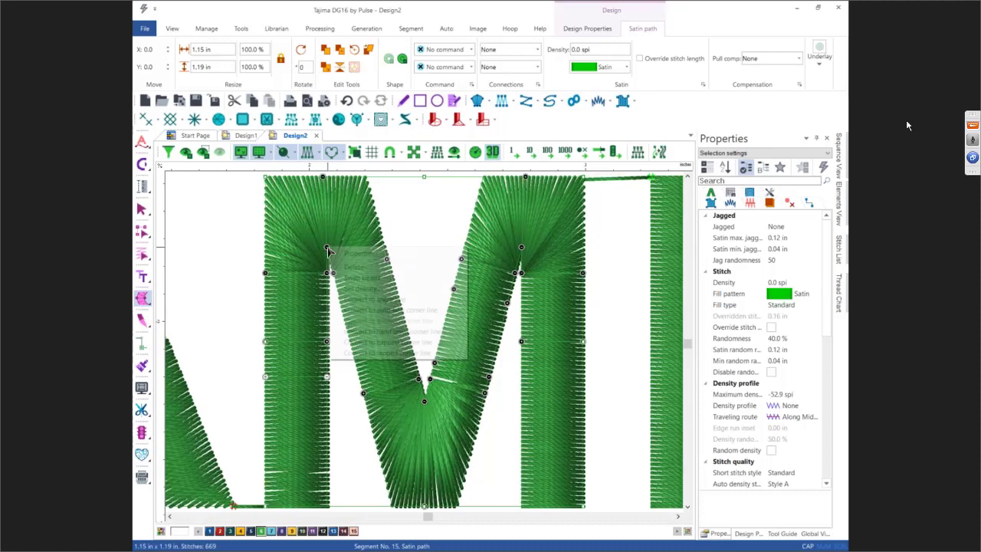
pyautogui.click(370, 343)
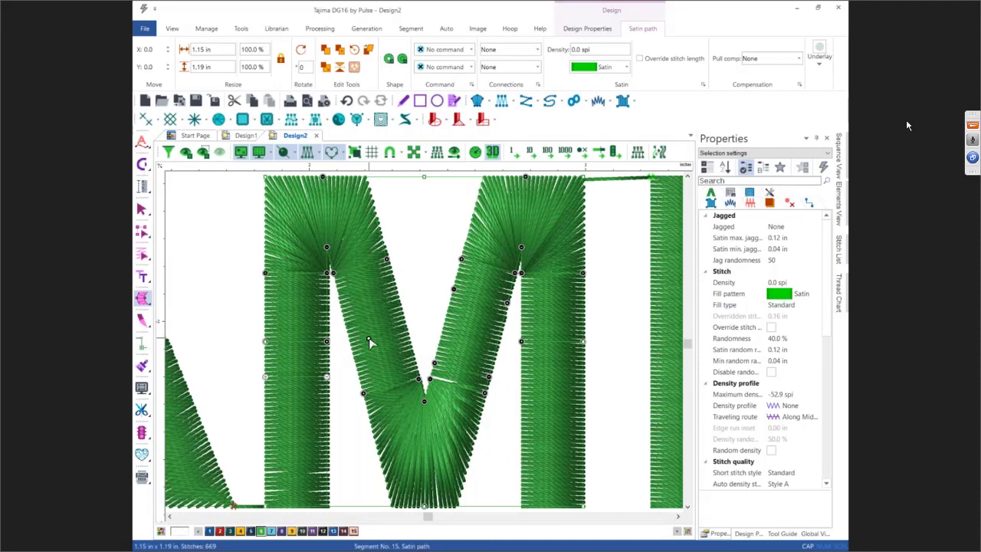
# - Convert the angle line at the letter M's central lower vertex to a mitered corner line and finish editing
pyautogui.rightClick(424, 402)
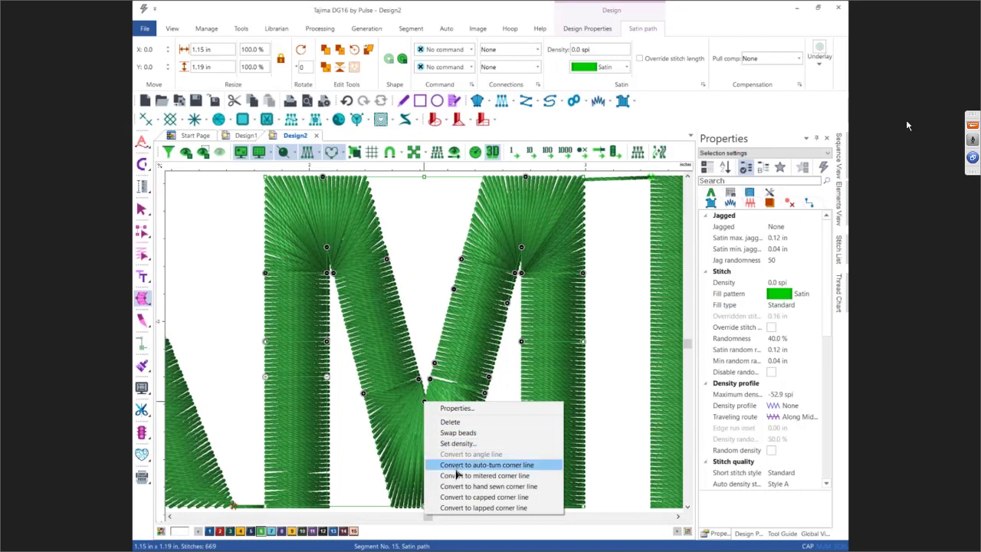
pyautogui.click(459, 477)
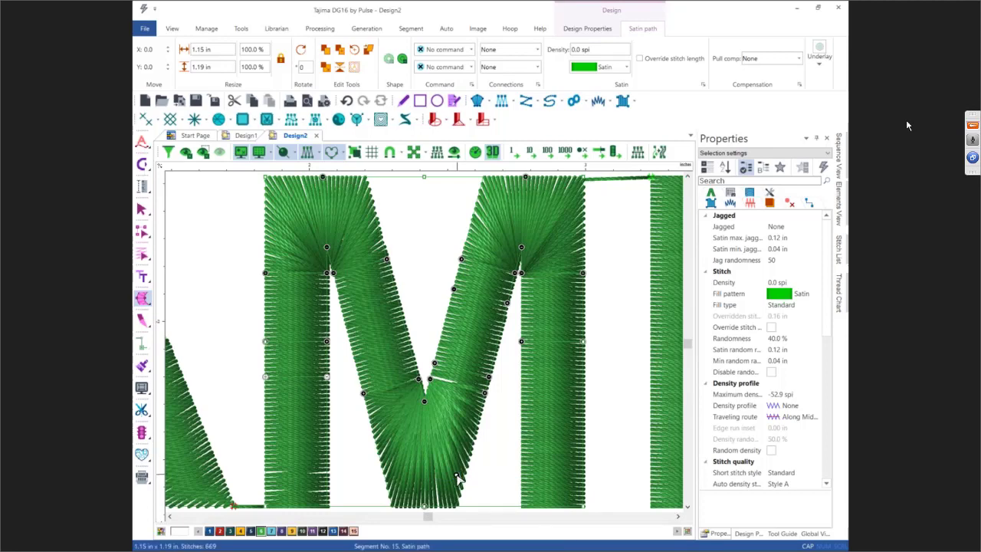
pyautogui.scroll(-5, 421, 429)
pyautogui.press('Escape')
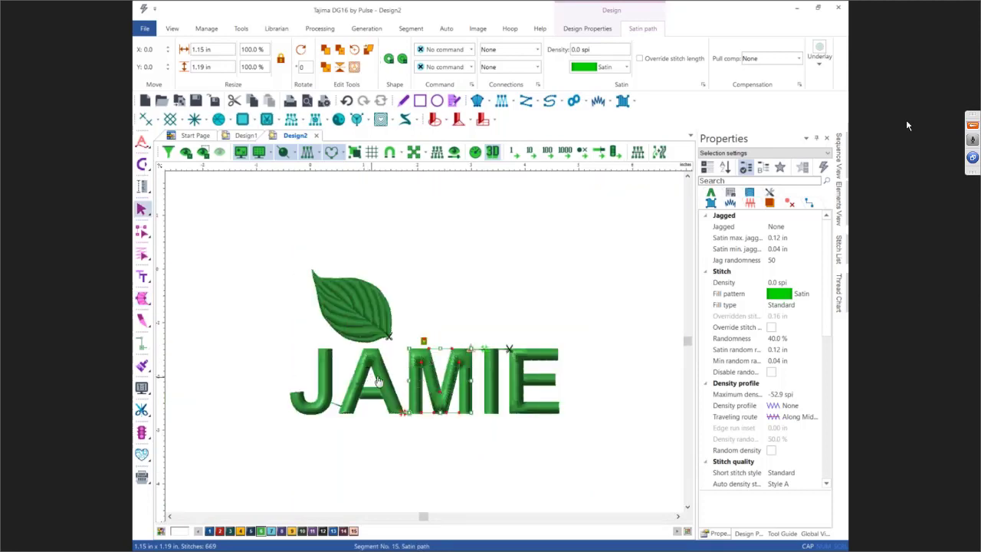
# - Convert the angle line at the letter A's apex to a mitered corner line, then to a capped one
pyautogui.click(383, 394)
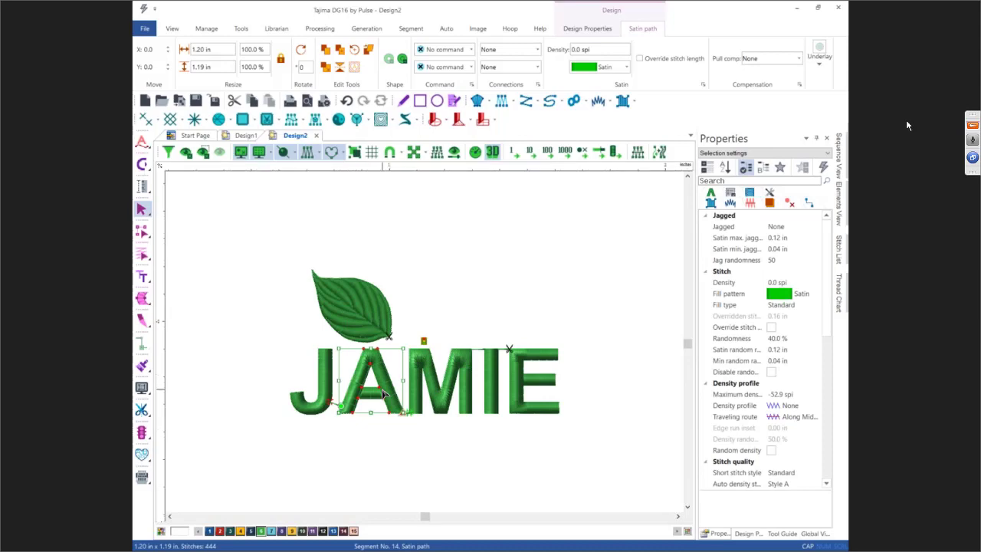
pyautogui.press('z')
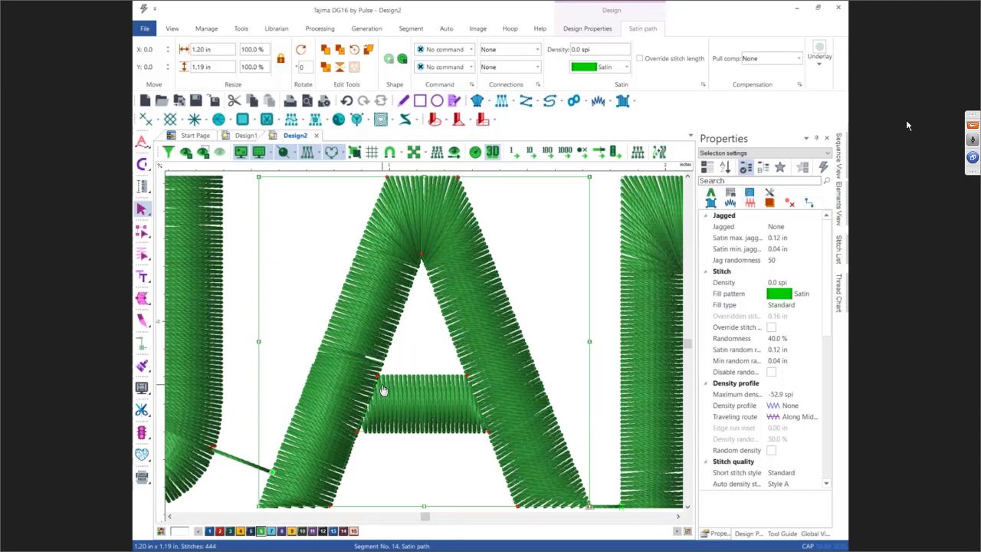
pyautogui.press('r')
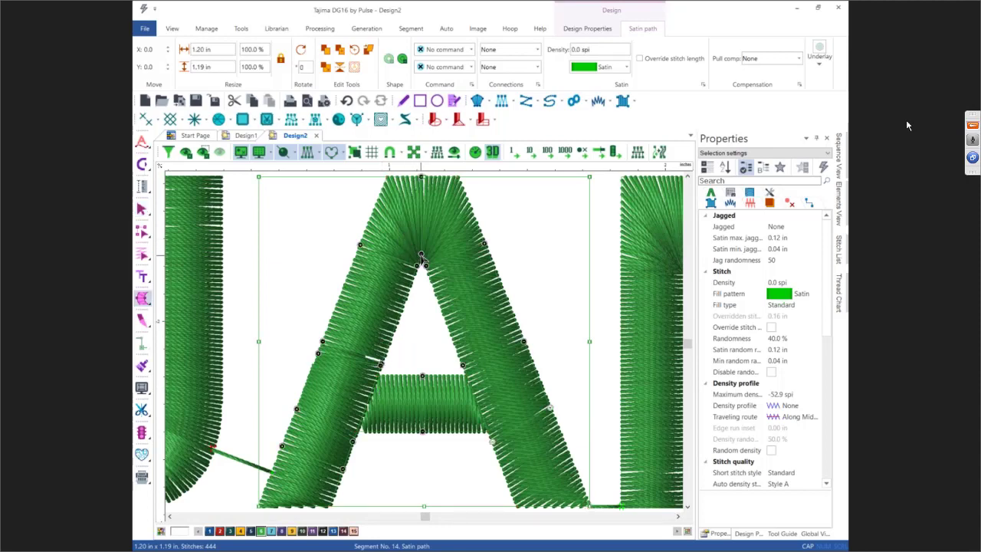
pyautogui.rightClick(422, 258)
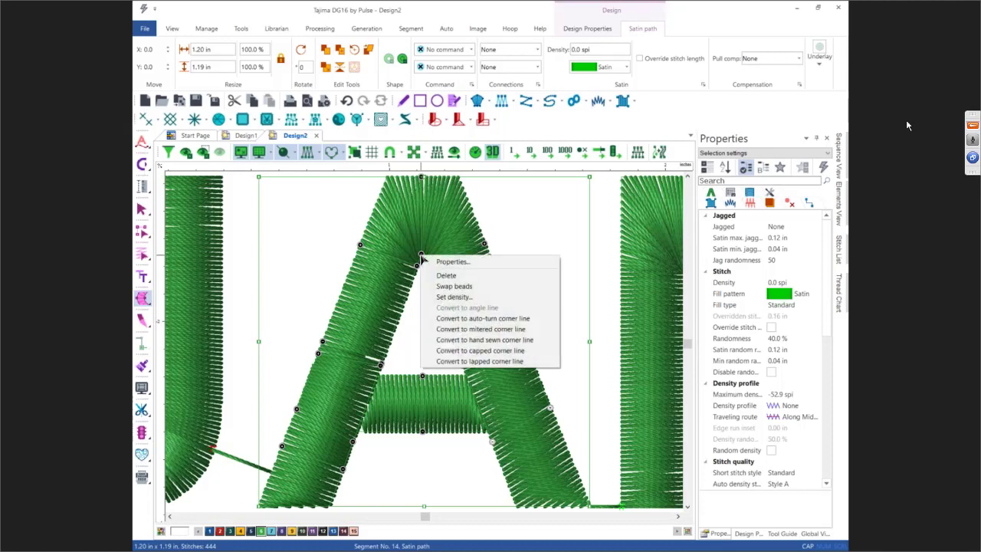
pyautogui.click(452, 328)
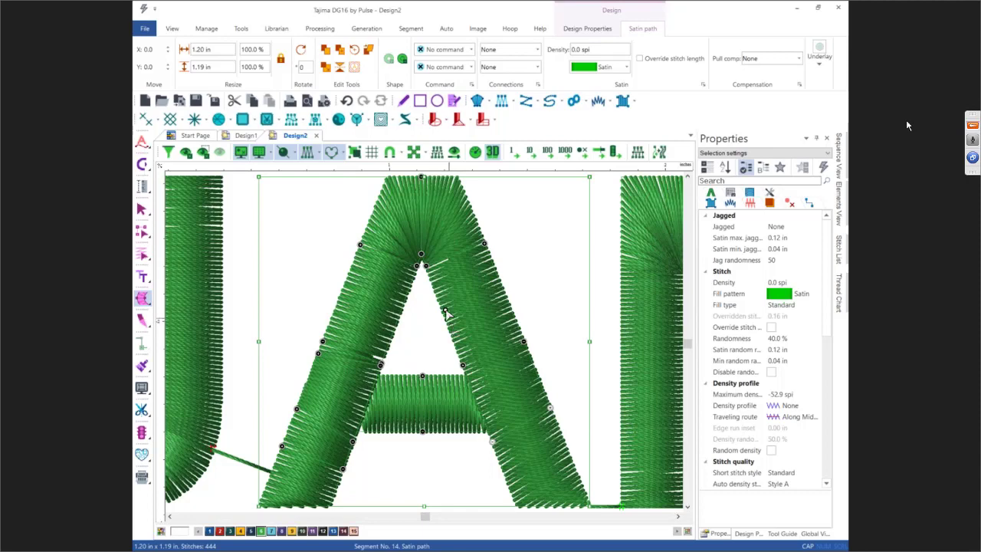
pyautogui.rightClick(420, 256)
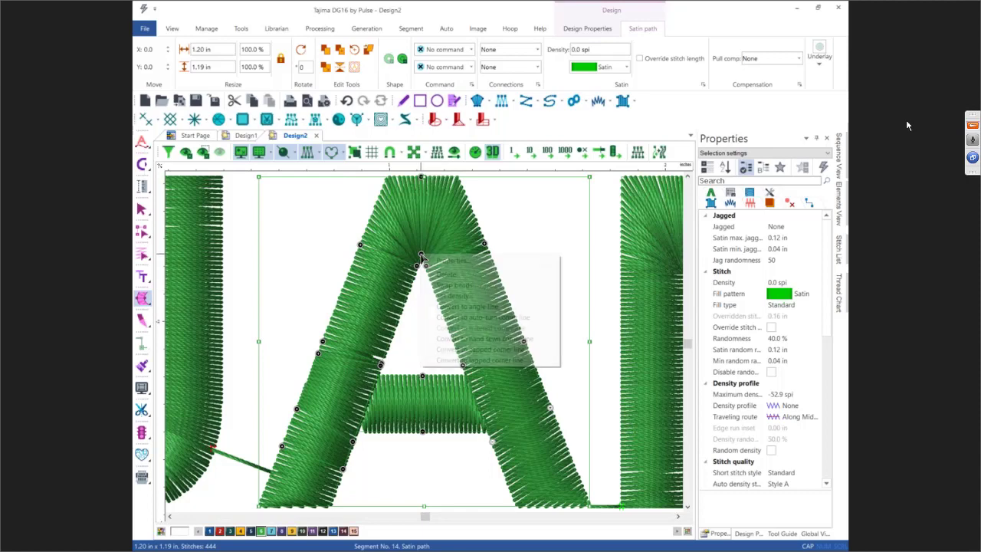
pyautogui.click(446, 350)
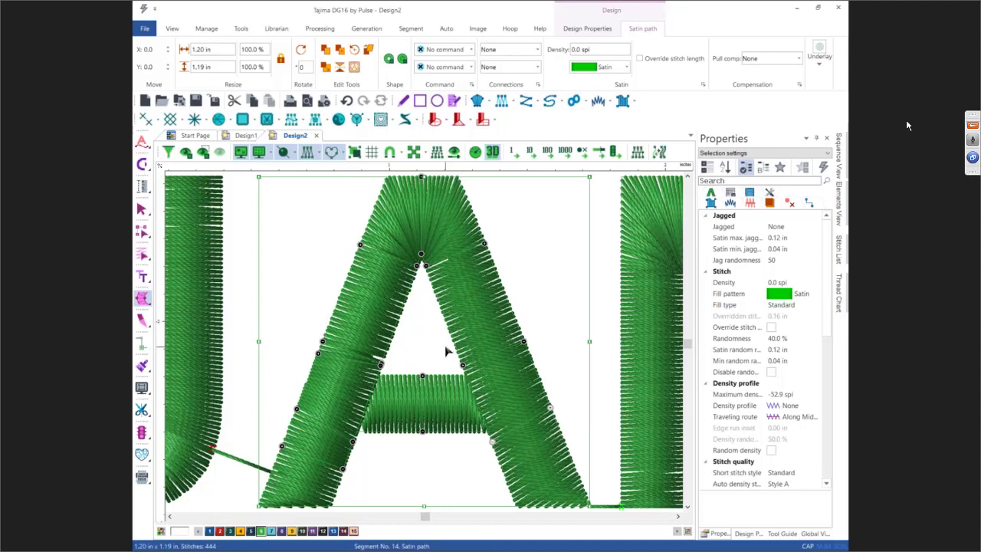
pyautogui.rightClick(427, 266)
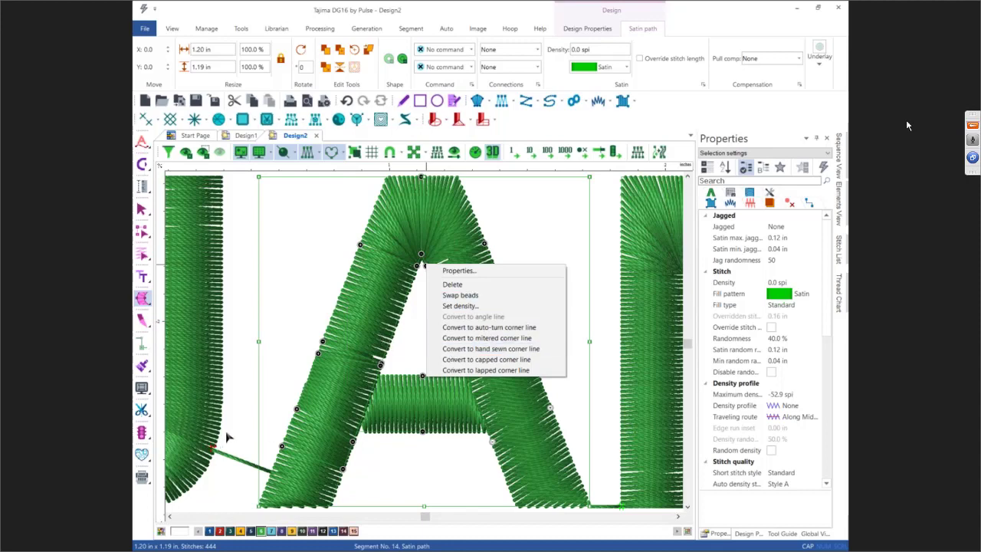
pyautogui.click(273, 445)
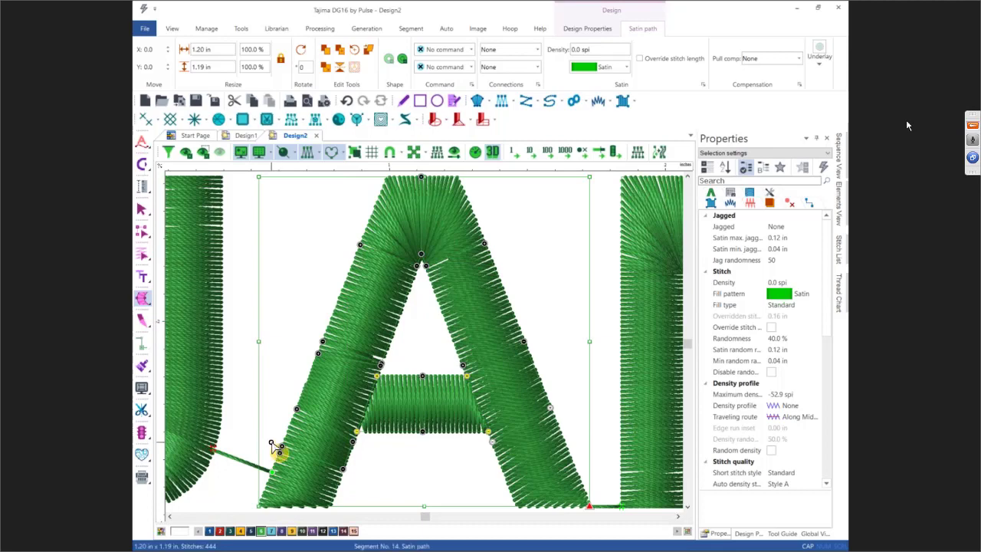
pyautogui.click(272, 445)
pyautogui.press('Escape')
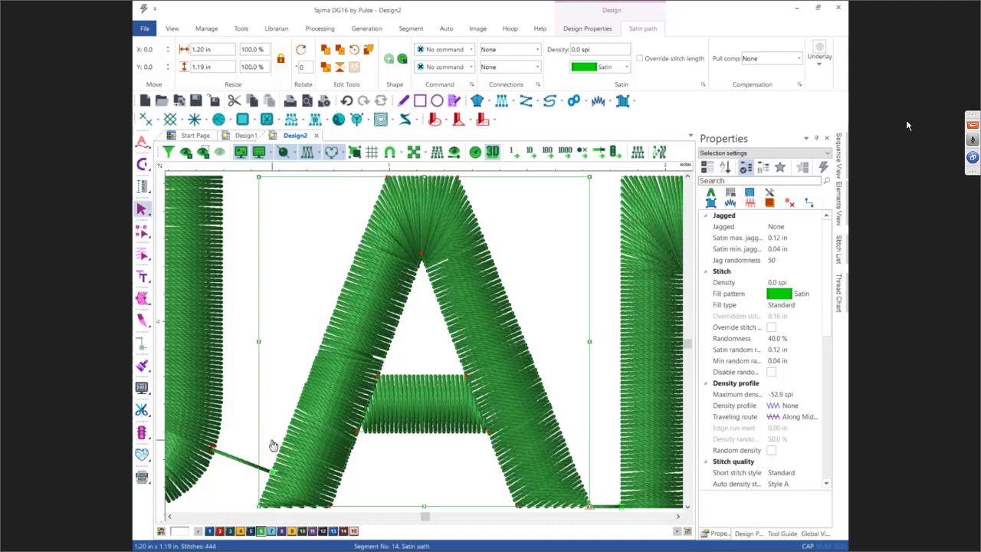
# - Import the letter V as a satin path TrueType segment in Arial Bold
pyautogui.scroll(-3, 273, 446)
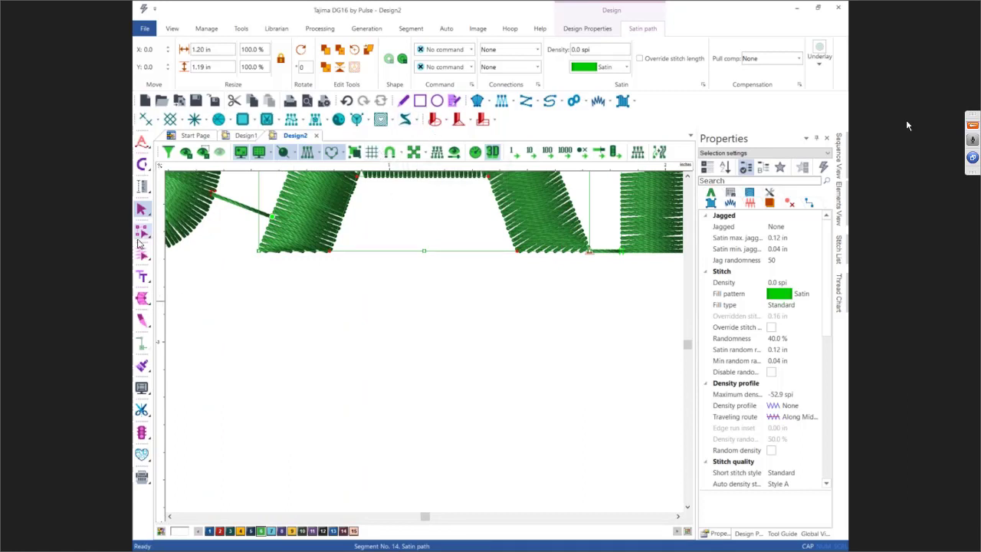
pyautogui.click(143, 280)
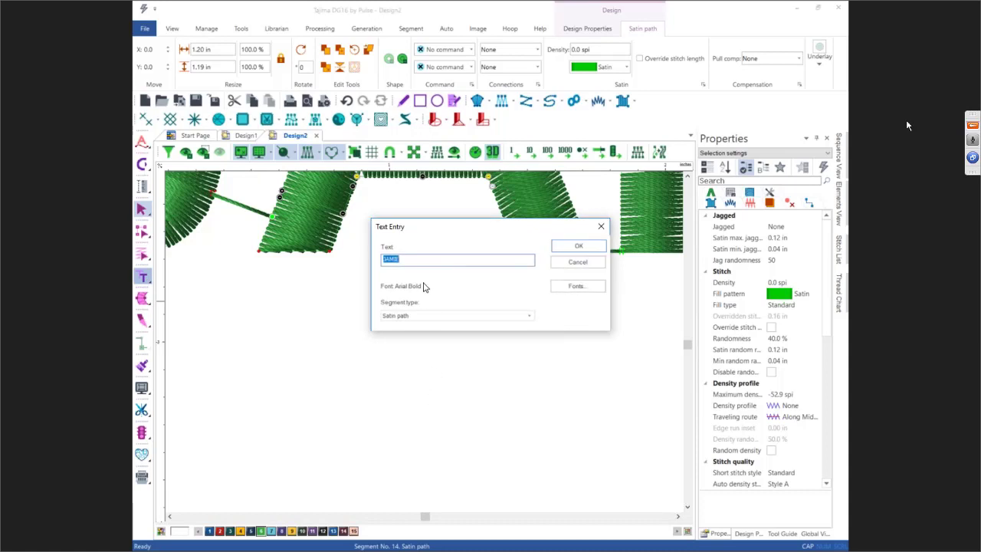
pyautogui.write('V')
pyautogui.click(567, 248)
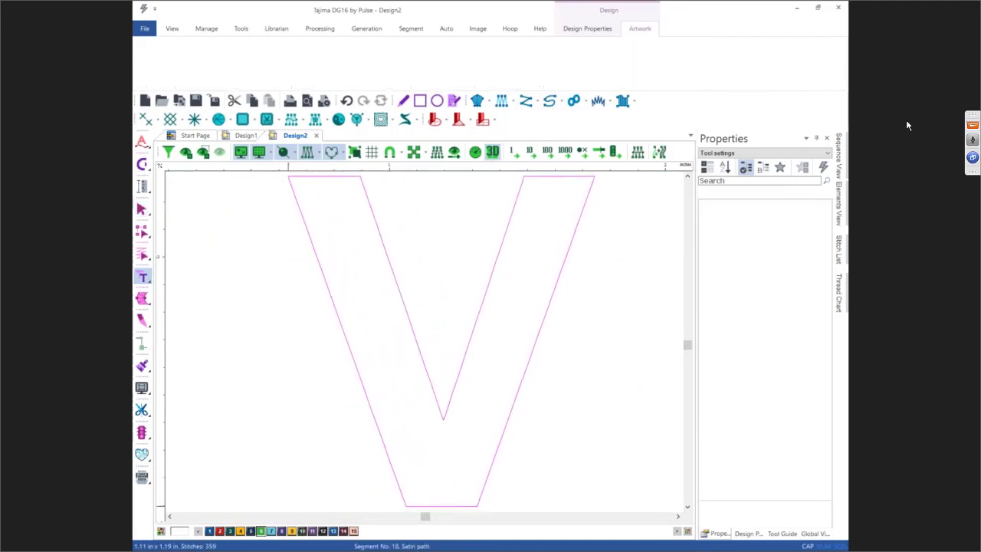
pyautogui.press('Escape')
# - Convert the angle line at the letter V's inner vertex to a mitered corner line
pyautogui.doubleClick(442, 422)
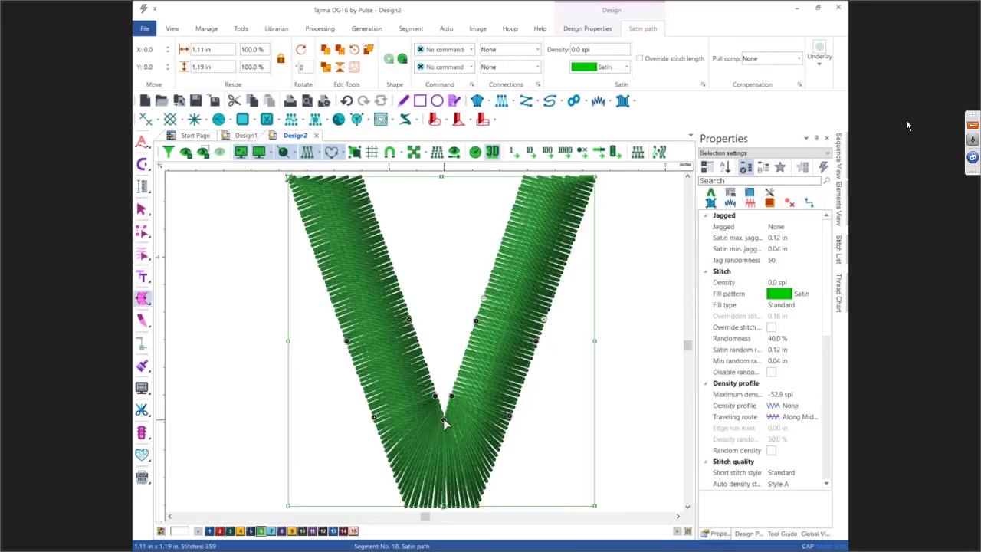
pyautogui.rightClick(444, 420)
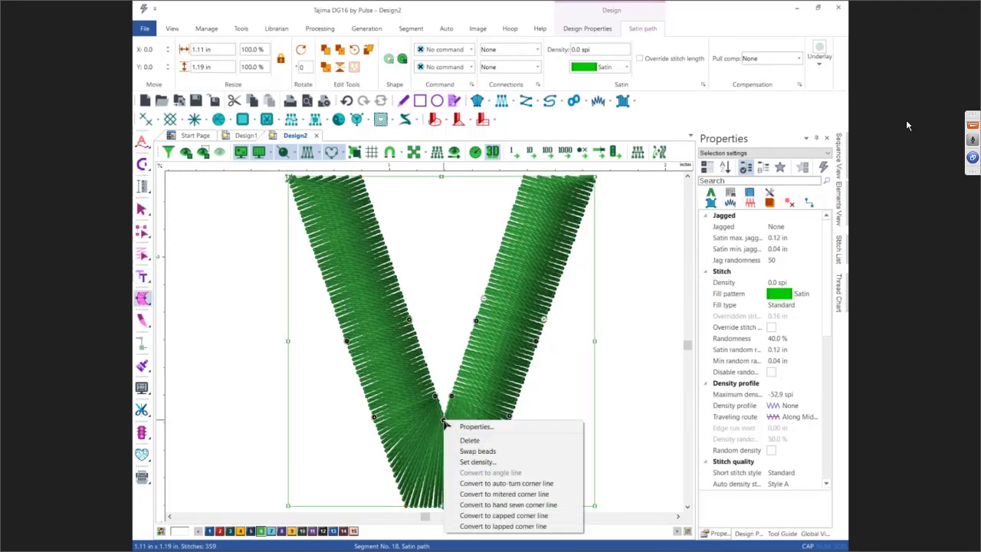
pyautogui.click(483, 494)
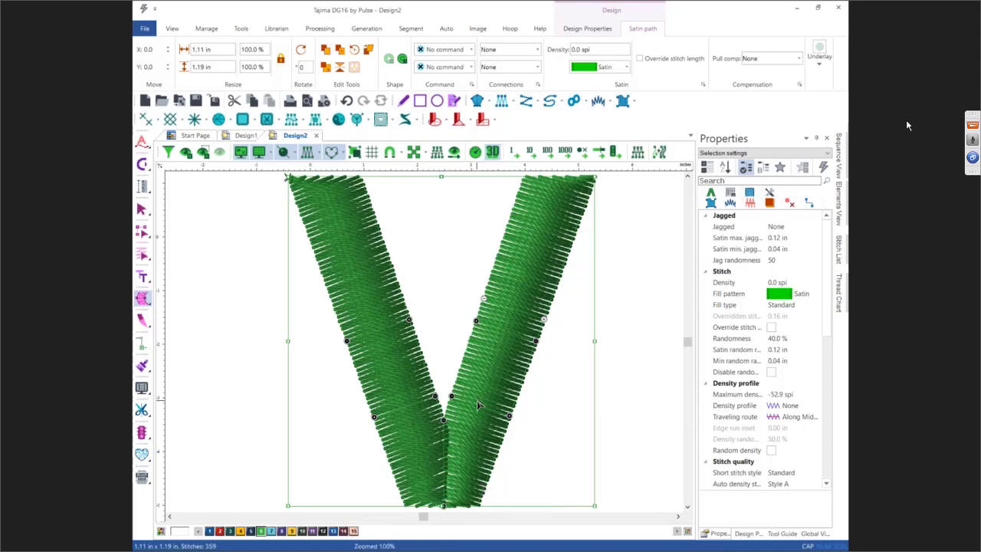
# - Finish editing the letter V's angle lines and move the V to clear space below the letters J and A
pyautogui.press('0')
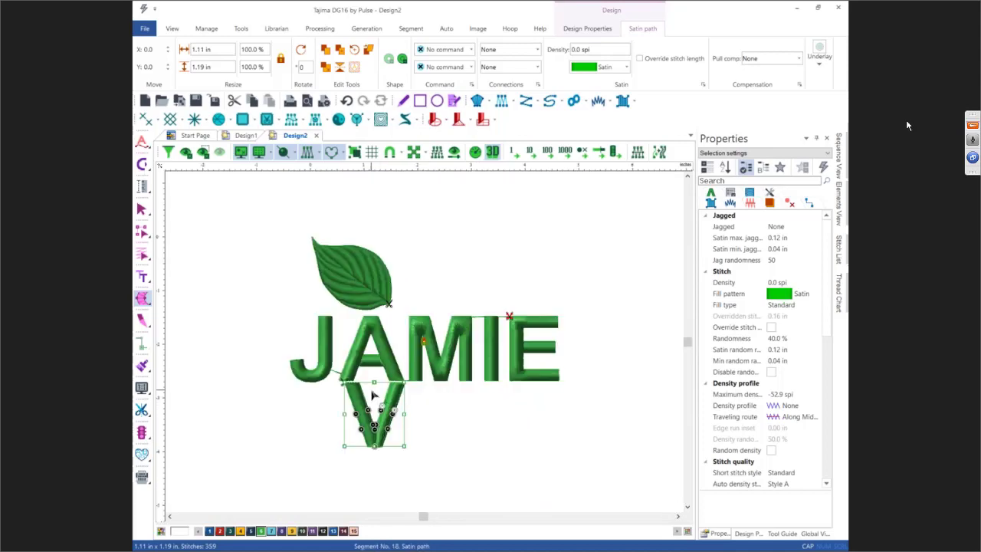
pyautogui.press('Escape')
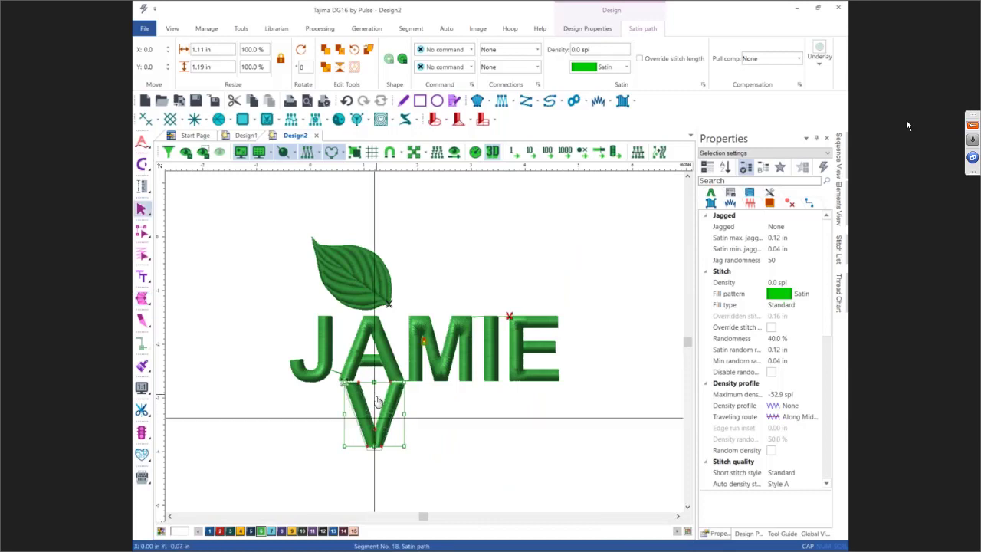
pyautogui.moveTo(378, 402); pyautogui.dragTo(349, 419)
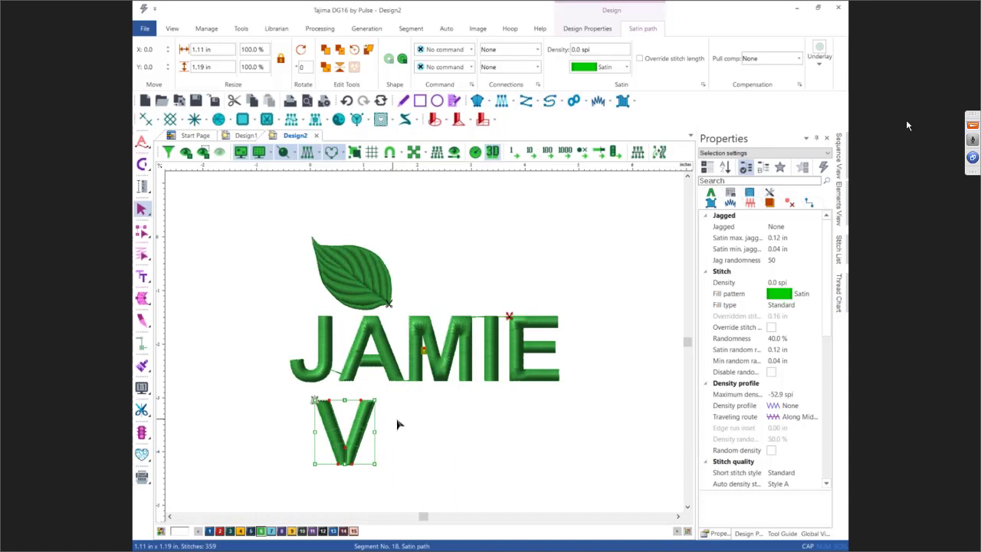
# - Paste two copies of the V in a row beside the original
pyautogui.hotkey('ctrl', 'v')
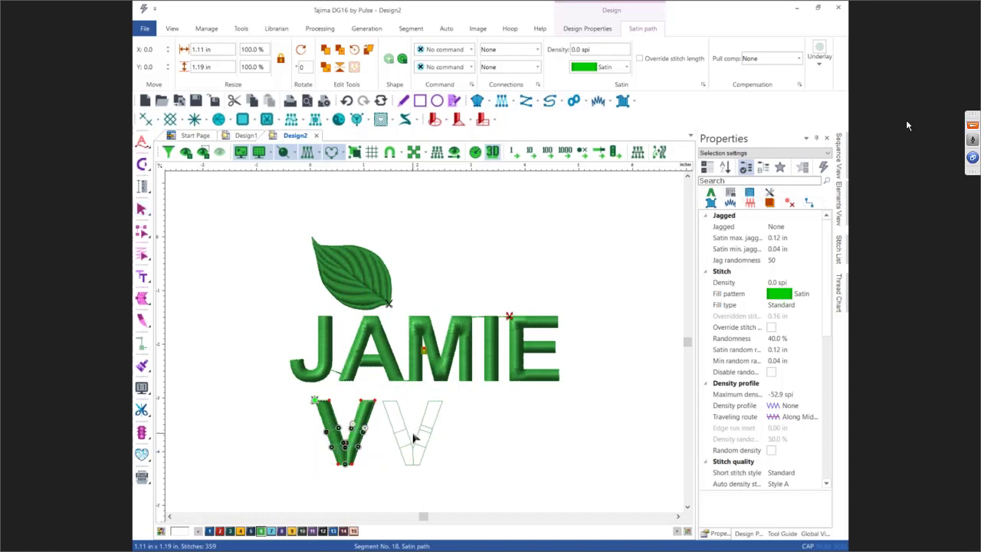
pyautogui.click(414, 440)
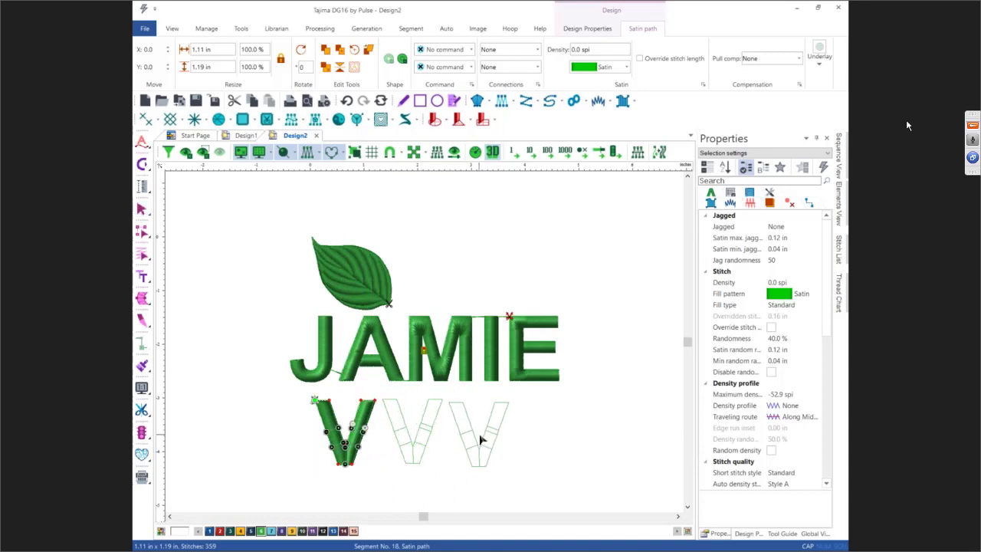
pyautogui.click(483, 436)
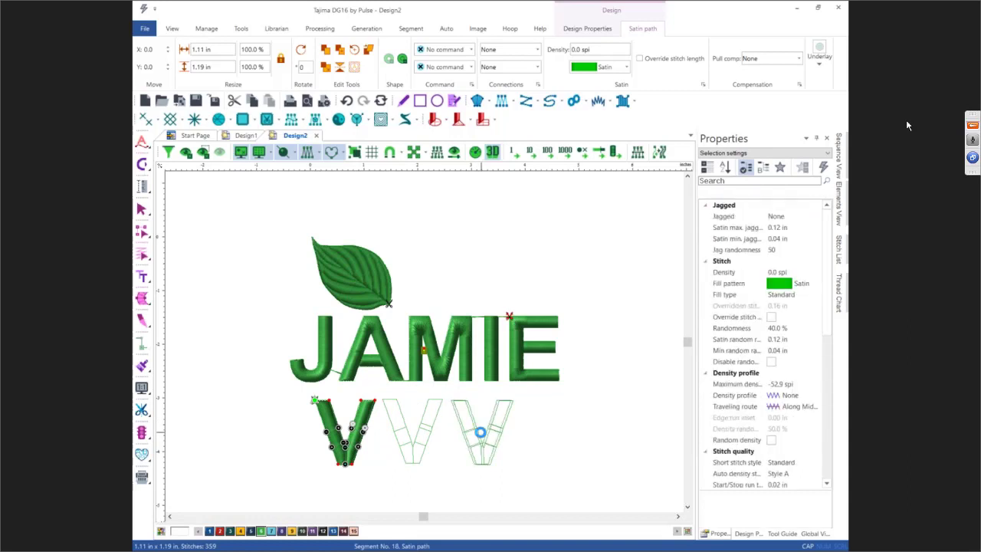
pyautogui.press('Escape')
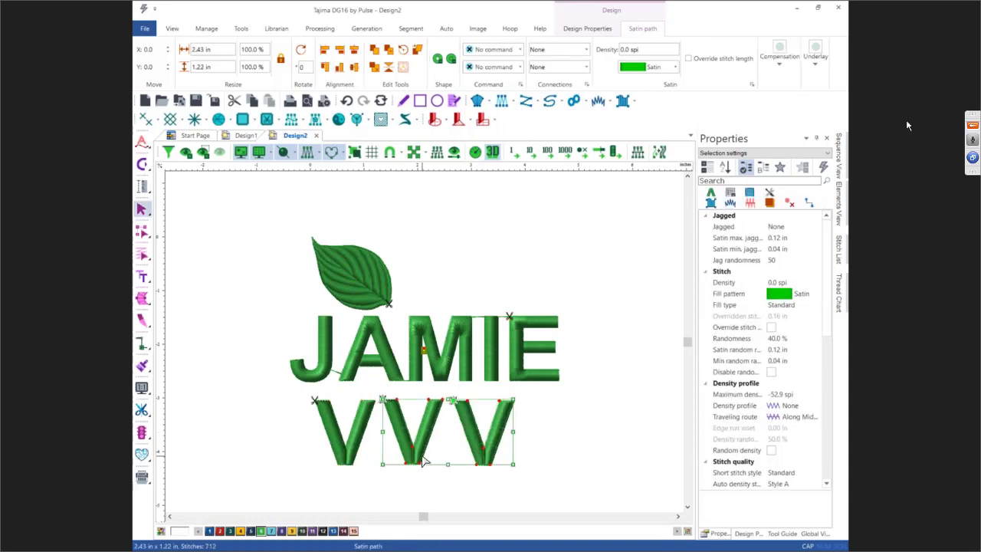
# - Convert the mitered corner line at the middle V's lower vertex to a hand sewn corner line
pyautogui.press('r')
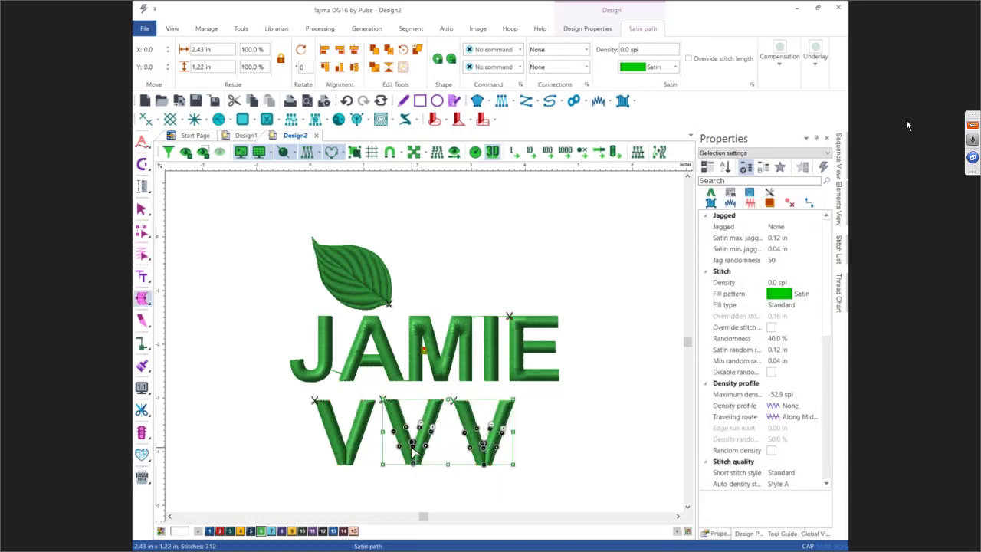
pyautogui.rightClick(414, 451)
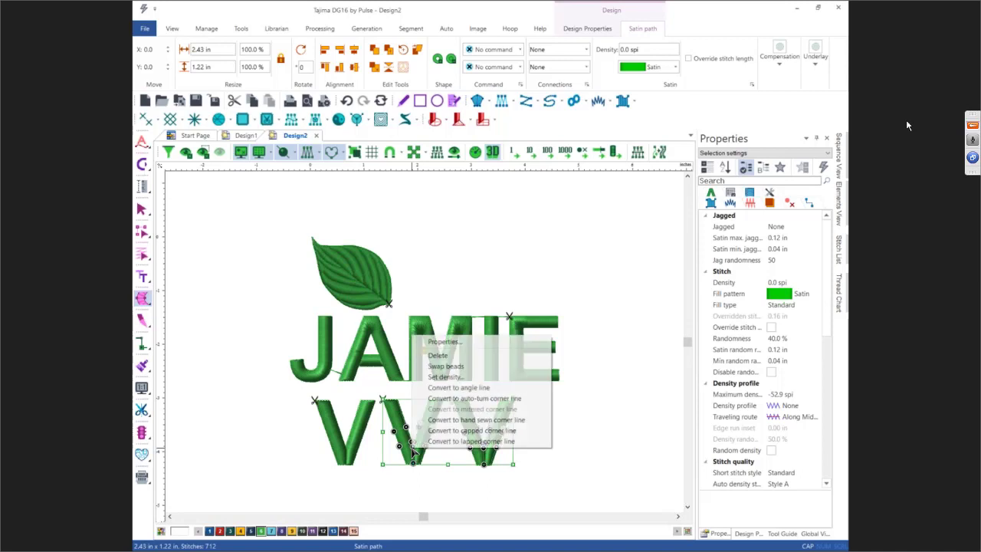
pyautogui.click(449, 420)
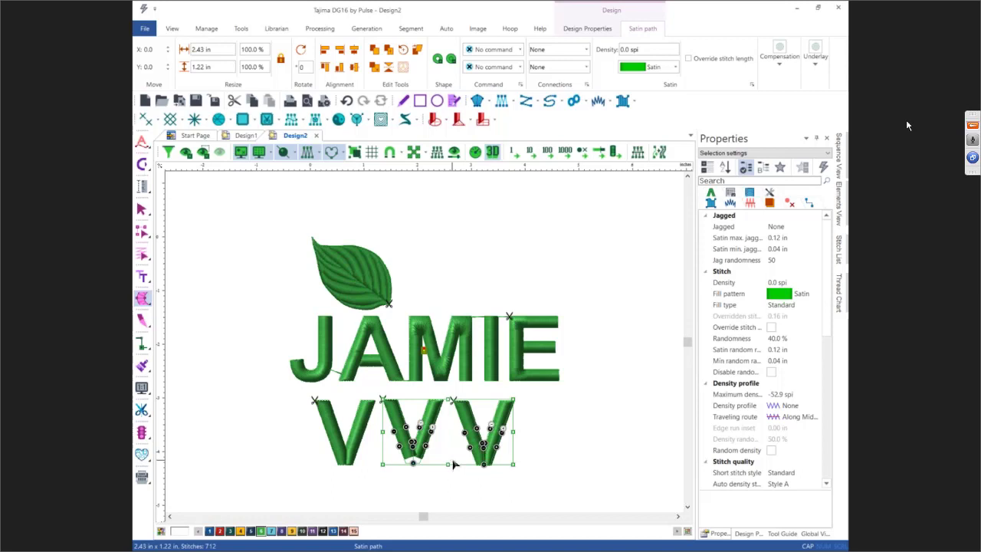
pyautogui.press('Escape')
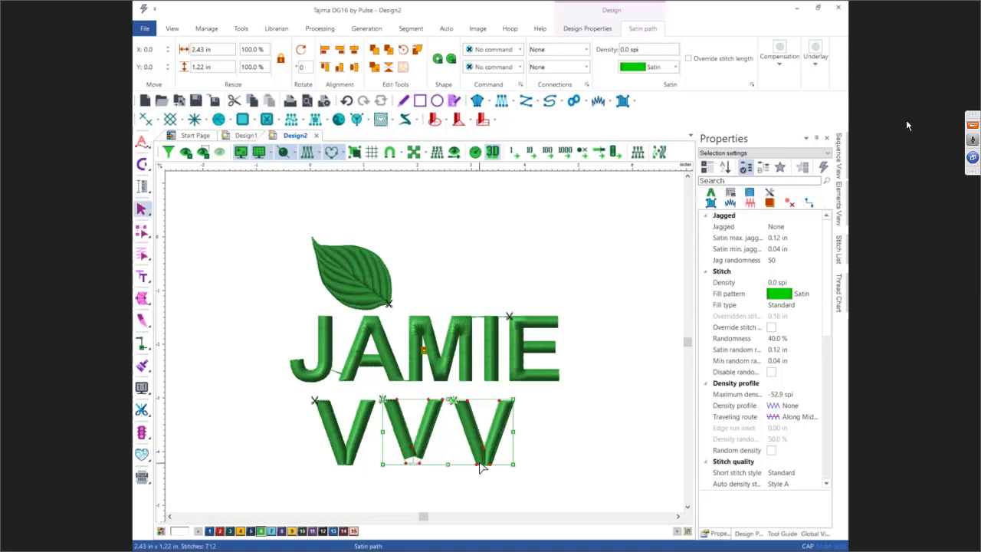
# - Convert the mitered corner line at the third V's lower vertex to a capped corner line and deselect the letter
pyautogui.click(480, 465)
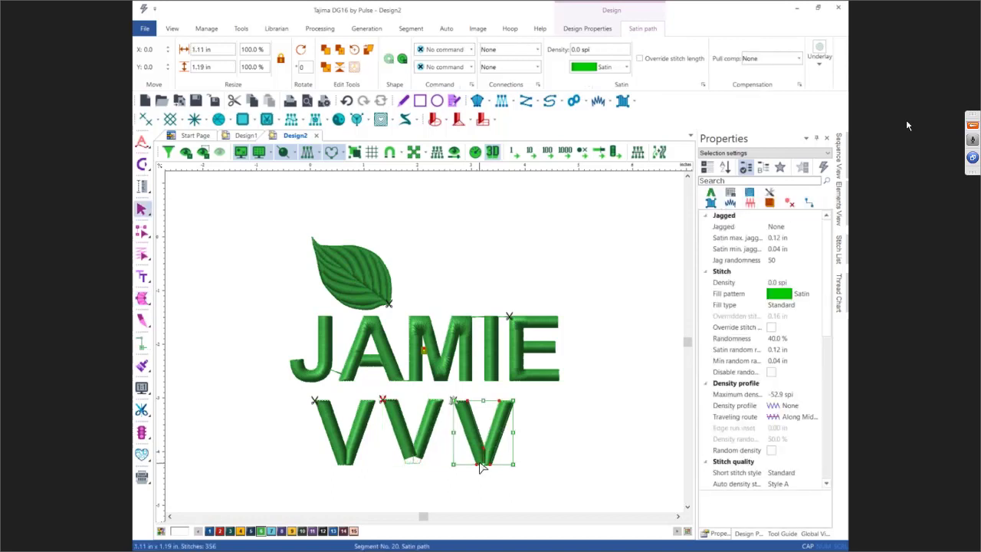
pyautogui.press('r')
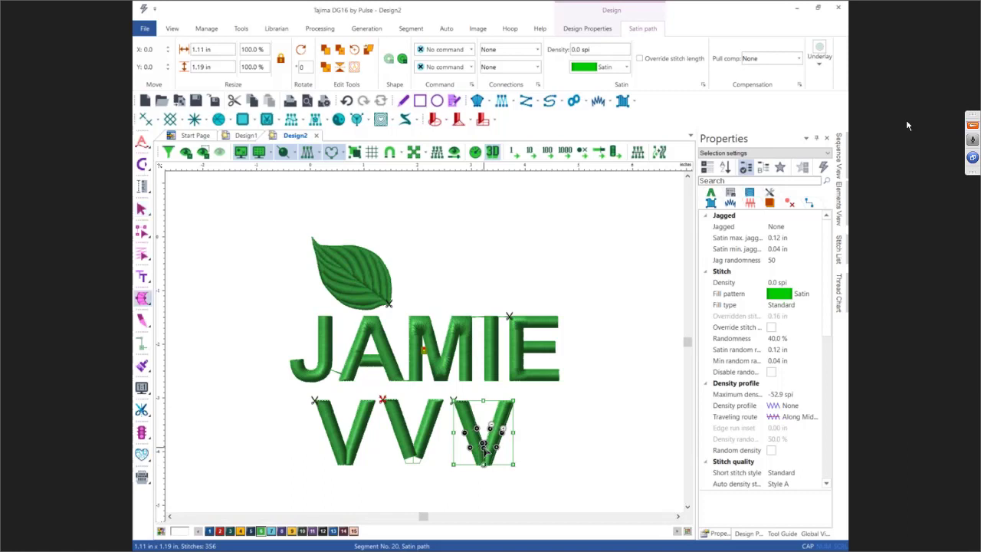
pyautogui.rightClick(484, 449)
pyautogui.click(514, 432)
pyautogui.press('Escape')
pyautogui.click(408, 484)
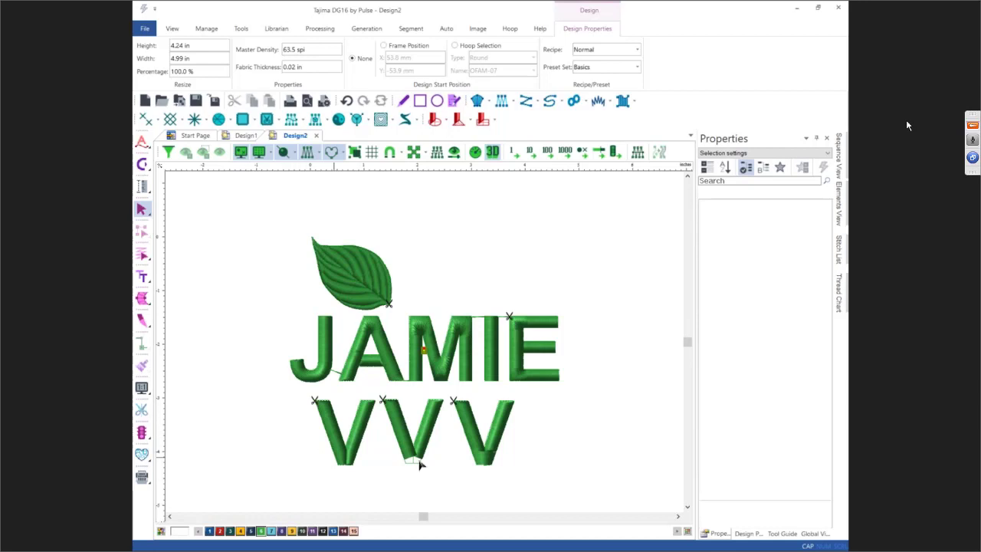
# - Move all three V letters together slightly up and to the right beneath the word JAMIE
pyautogui.moveTo(301, 400); pyautogui.dragTo(517, 475)
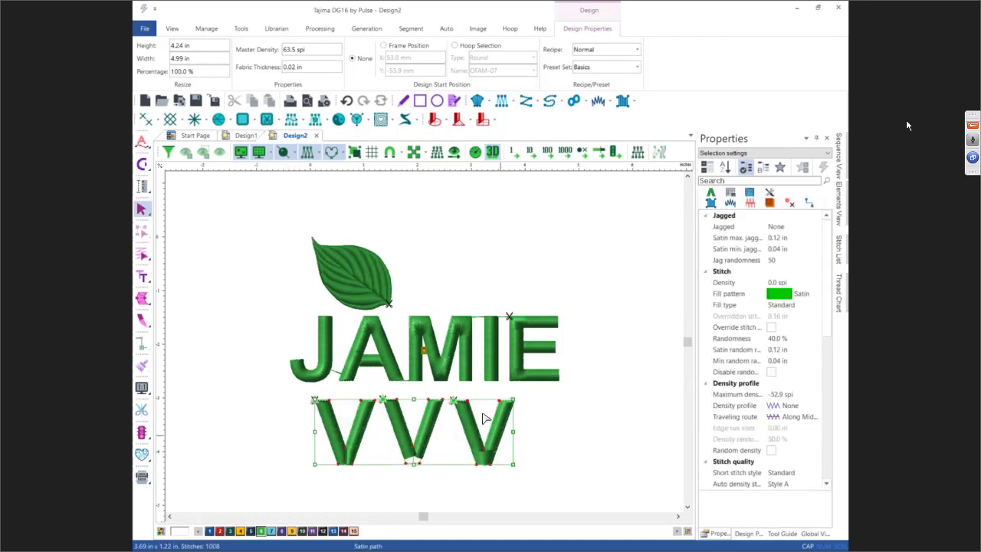
pyautogui.moveTo(482, 418); pyautogui.dragTo(504, 412)
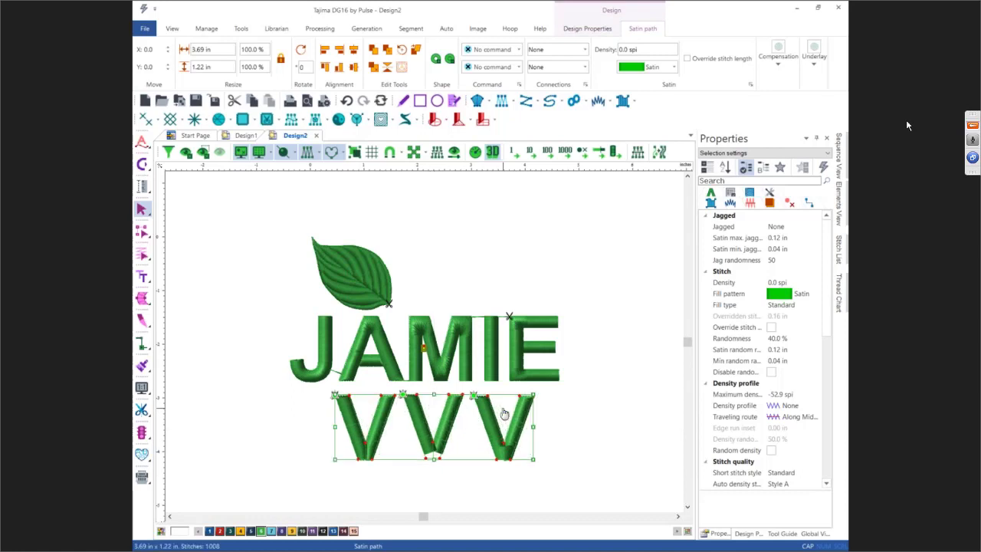
pyautogui.click(498, 481)
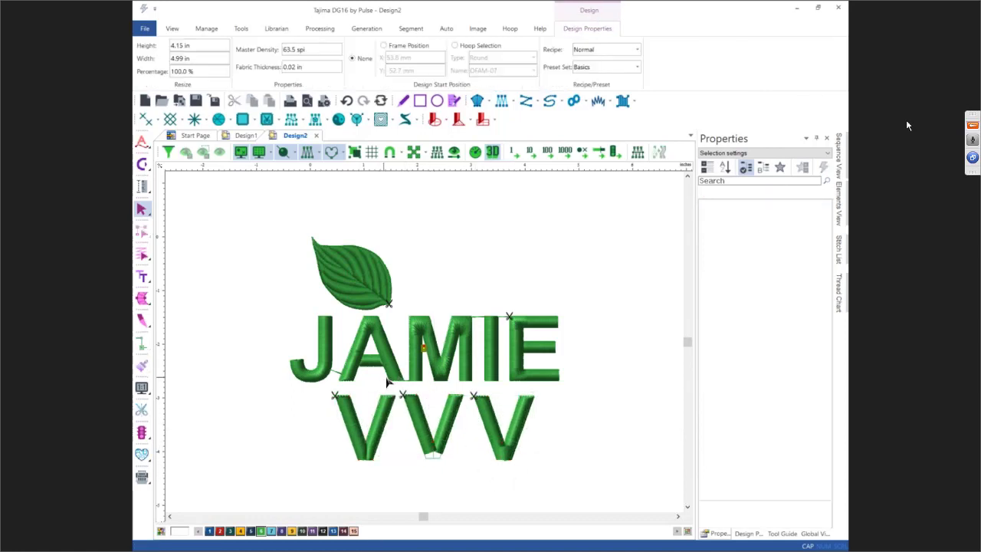
# - Delete the capped corner line at the letter A's apex
pyautogui.click(389, 380)
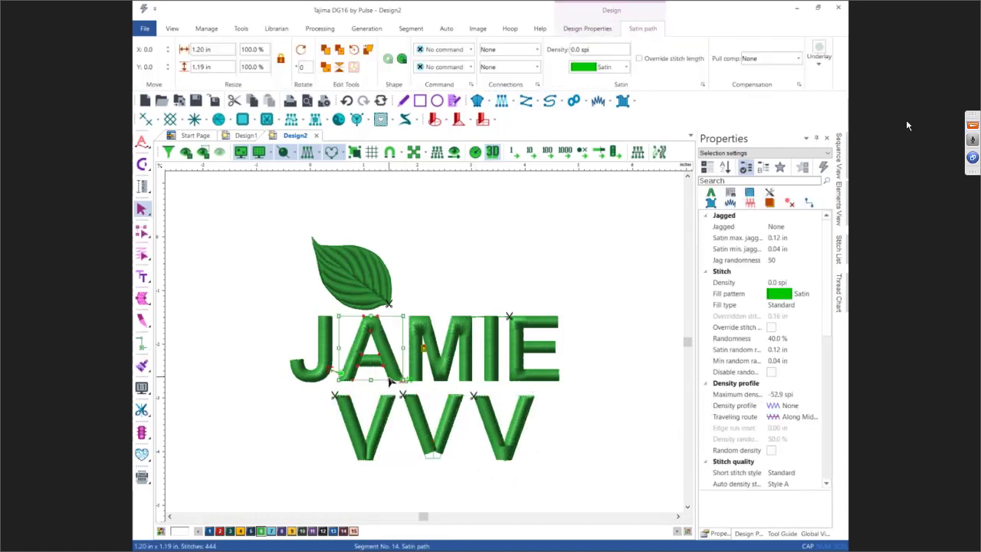
pyautogui.press('z')
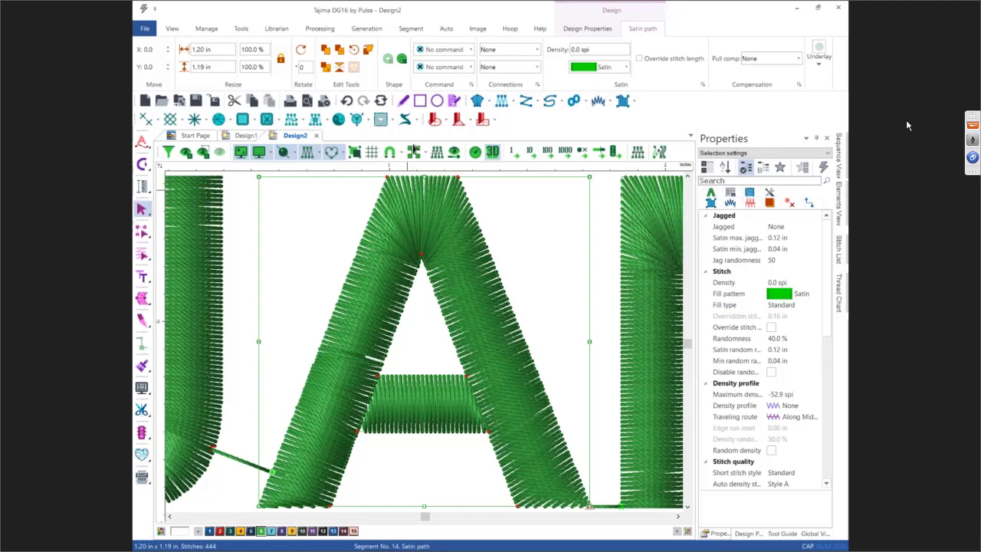
pyautogui.press('r')
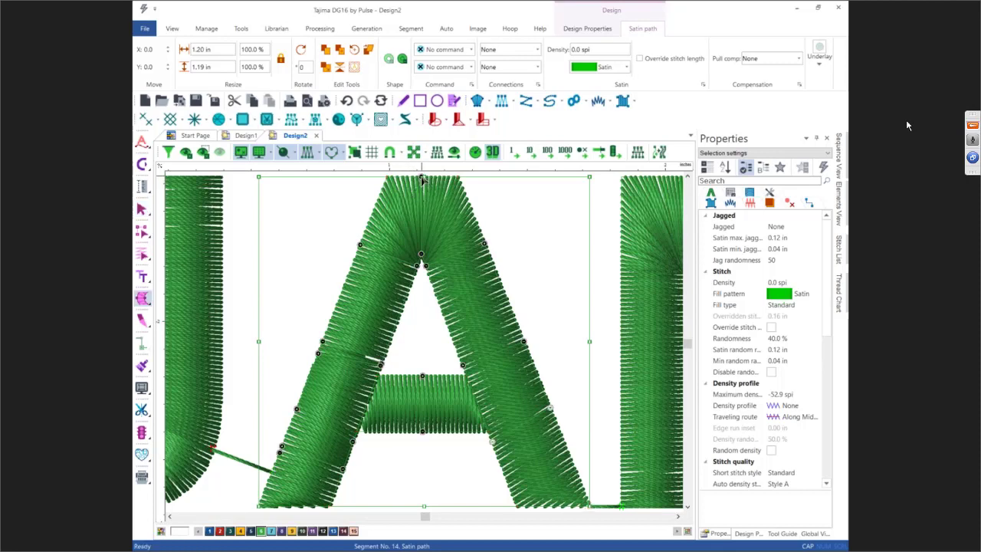
pyautogui.rightClick(422, 179)
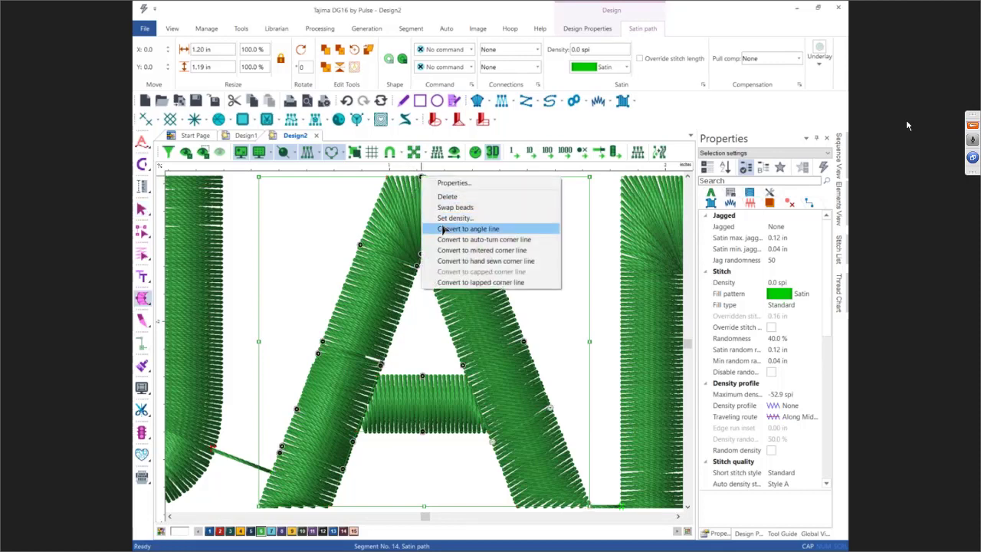
pyautogui.click(441, 198)
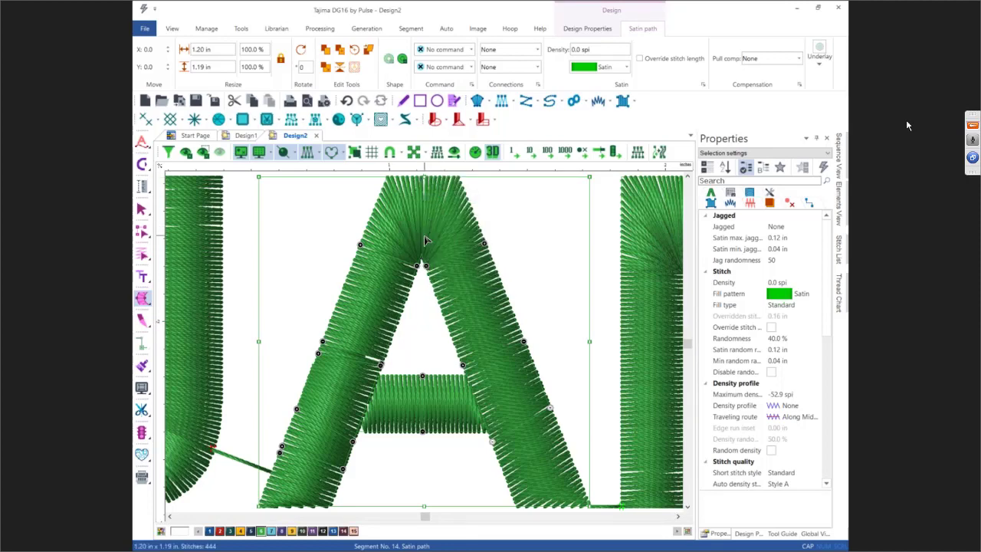
# - Draw a new angle line from the letter A's inner vertex to the upper-left corner of its apex
pyautogui.moveTo(426, 240); pyautogui.dragTo(422, 260)
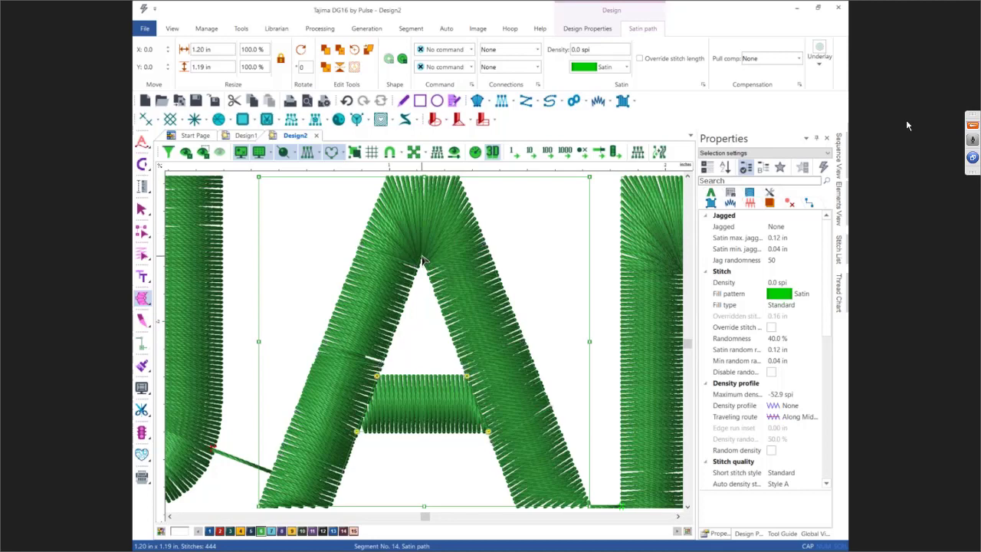
pyautogui.click(422, 260)
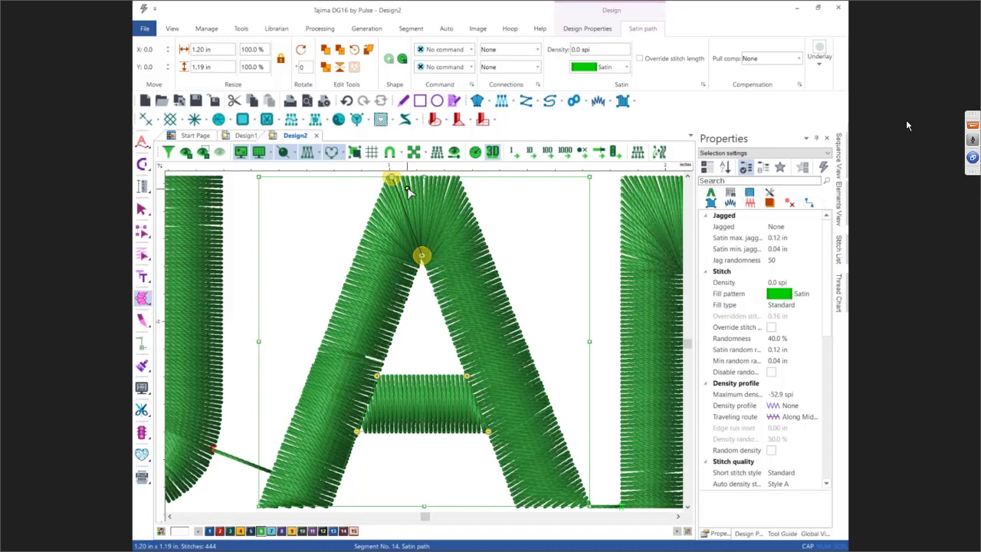
pyautogui.click(412, 201)
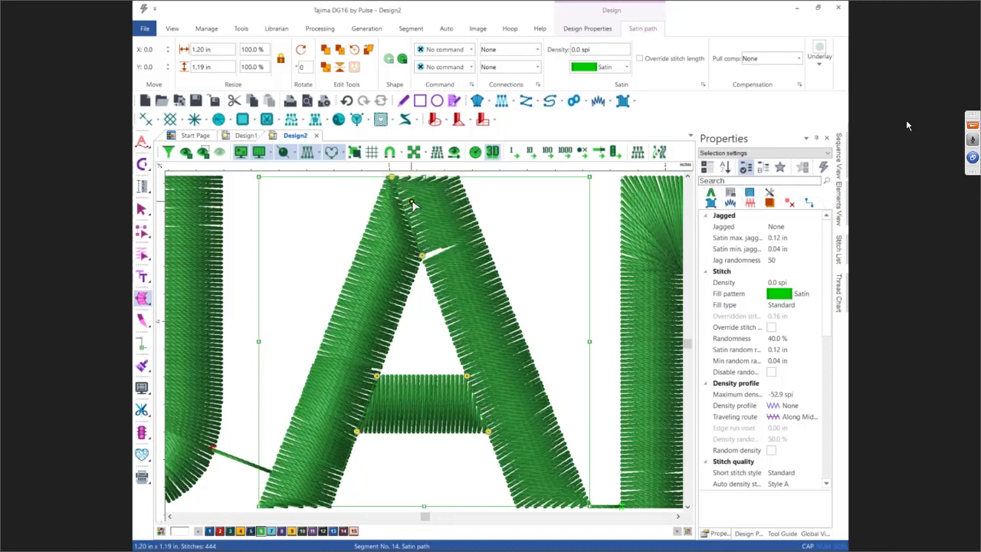
# - Shift the outer end of the angle line on the A's right leg slightly downward to close the stitch gap, and finish editing
pyautogui.click(482, 244)
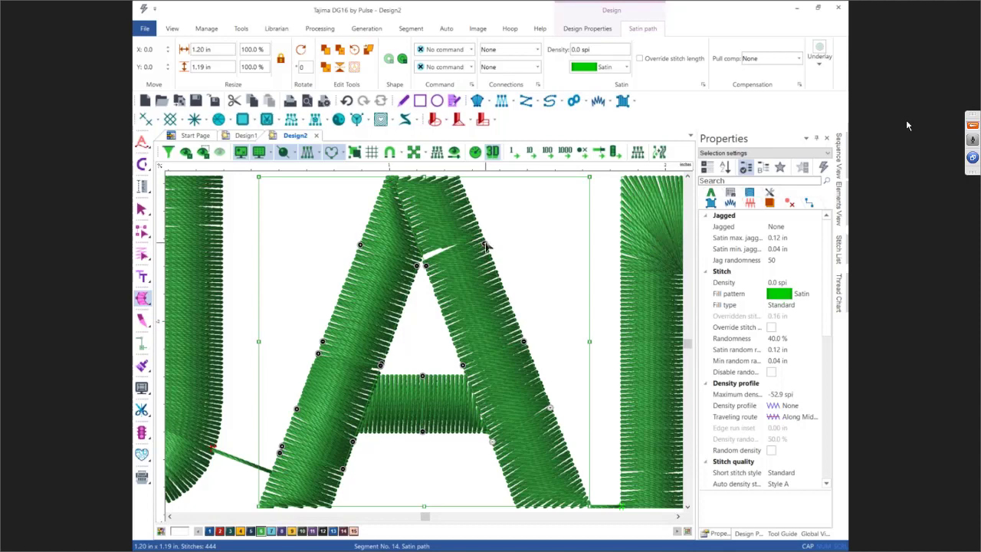
pyautogui.moveTo(484, 245); pyautogui.dragTo(490, 261)
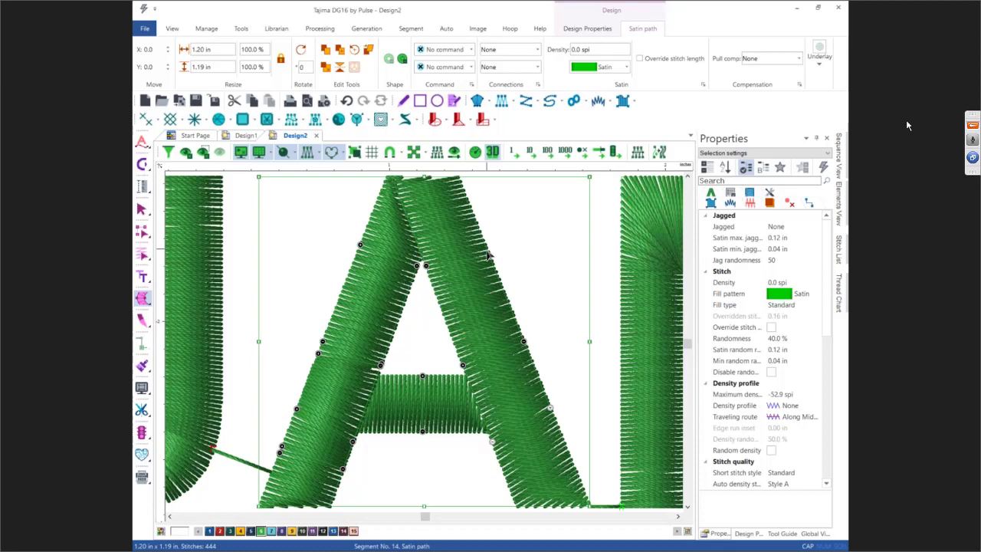
pyautogui.click(487, 250)
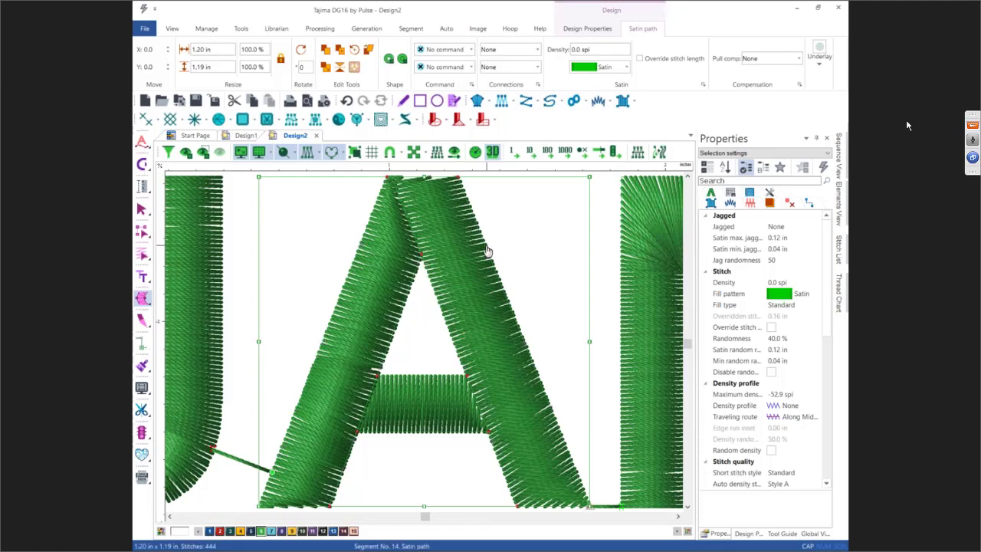
pyautogui.press('Escape')
# - Delete the corner lines at the letter M's two upper vertices and its central lower vertex
pyautogui.hscroll(3, 531, 290)
pyautogui.hscroll(3, 531, 290)
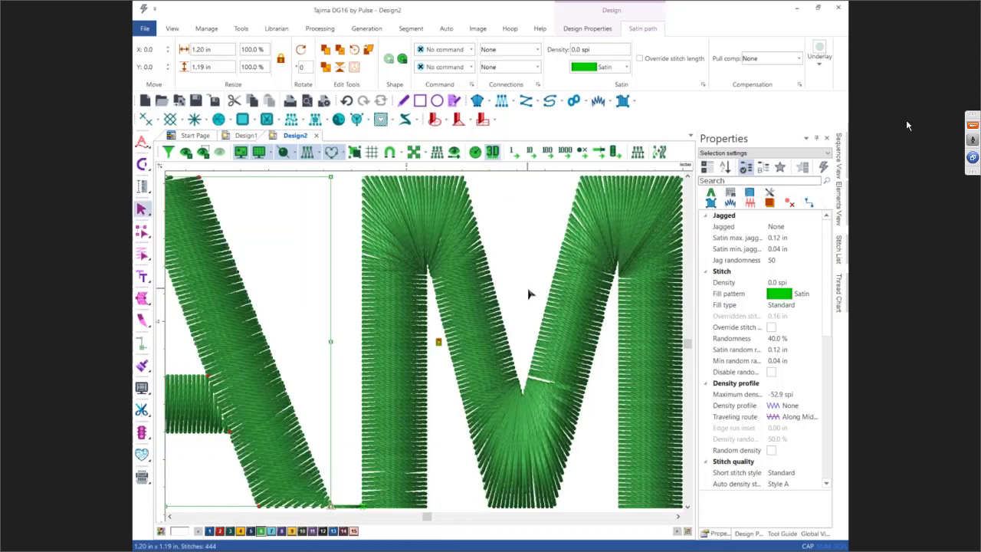
pyautogui.hscroll(3, 528, 293)
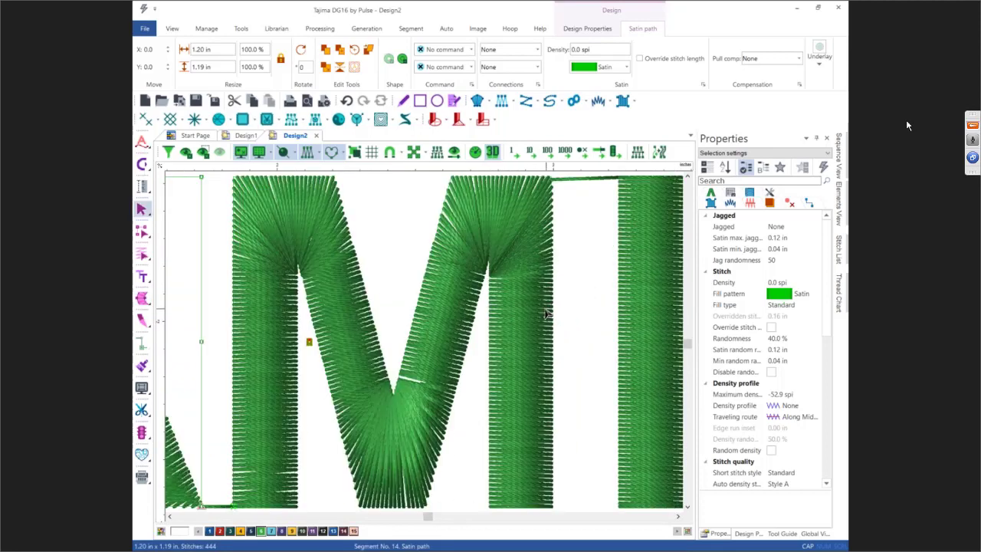
pyautogui.click(493, 295)
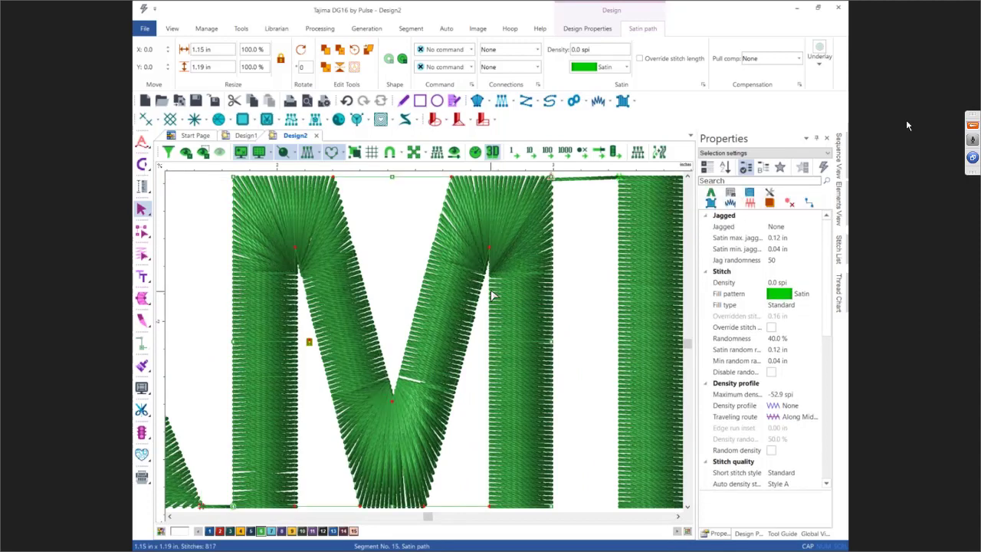
pyautogui.click(494, 254)
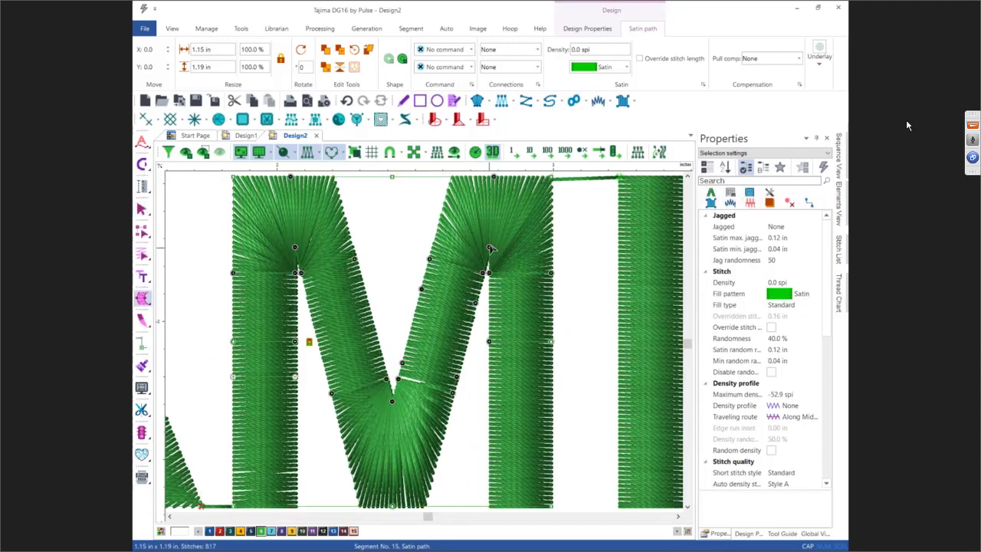
pyautogui.rightClick(491, 249)
pyautogui.click(507, 267)
pyautogui.rightClick(295, 247)
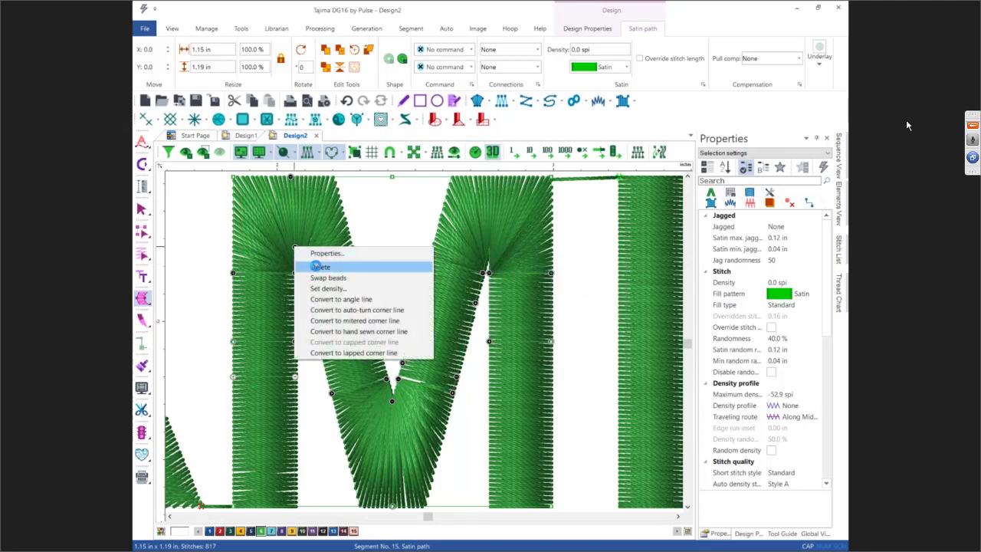
pyautogui.click(316, 268)
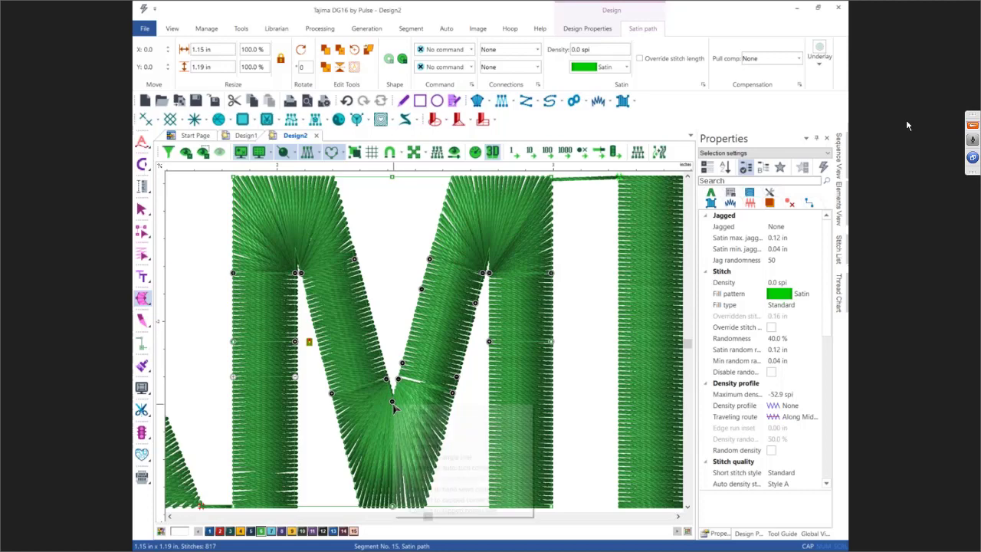
pyautogui.rightClick(391, 404)
pyautogui.click(413, 423)
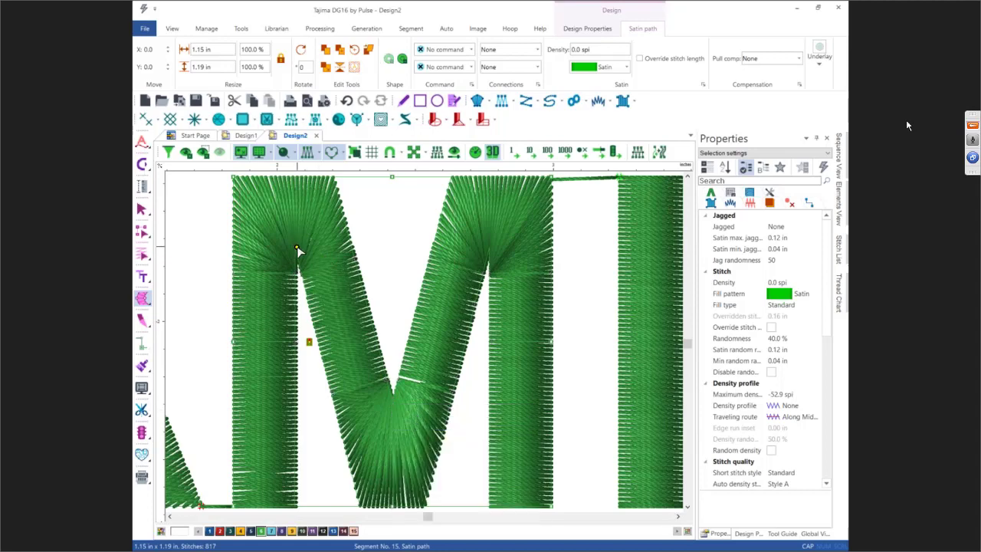
# - Draw new corner lines from the letter M's two upper inner vertices and central lower vertex across the adjoining strokes, and apply them
pyautogui.moveTo(295, 249); pyautogui.dragTo(348, 252)
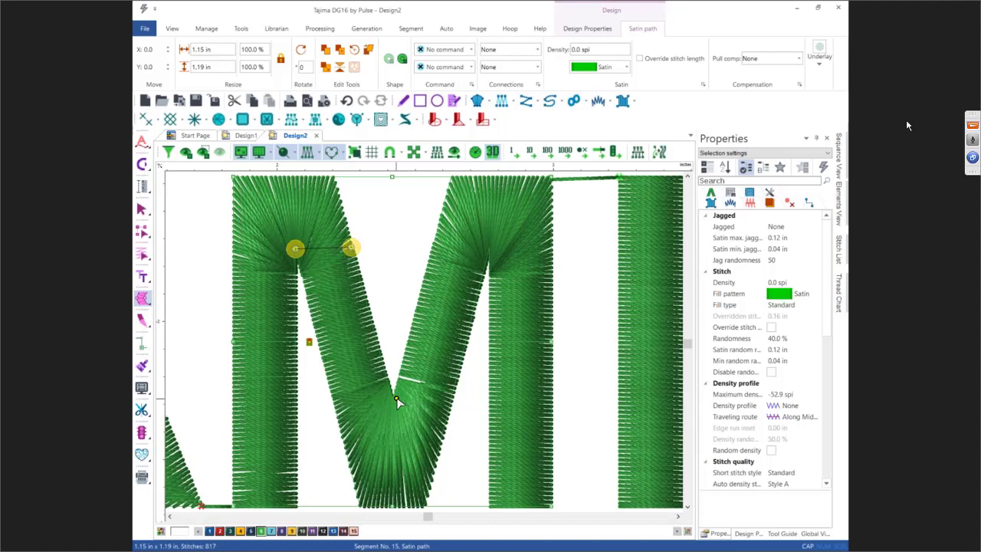
pyautogui.moveTo(393, 397); pyautogui.dragTo(450, 398)
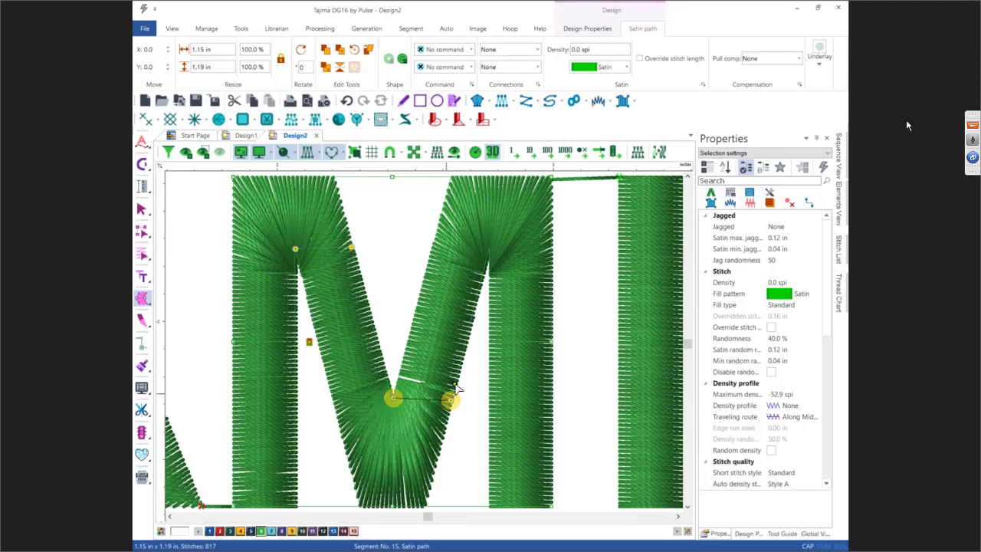
pyautogui.moveTo(490, 250); pyautogui.dragTo(546, 251)
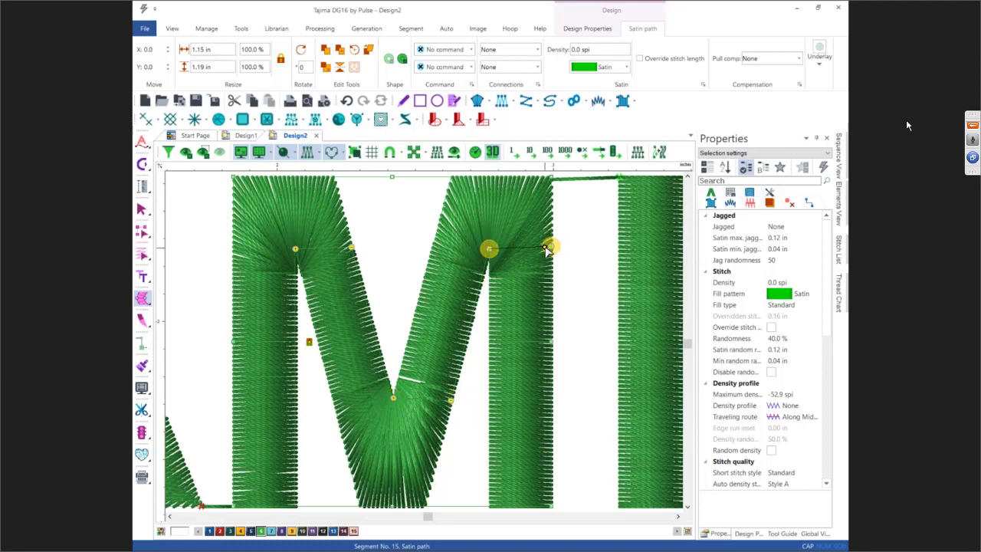
pyautogui.press('Return')
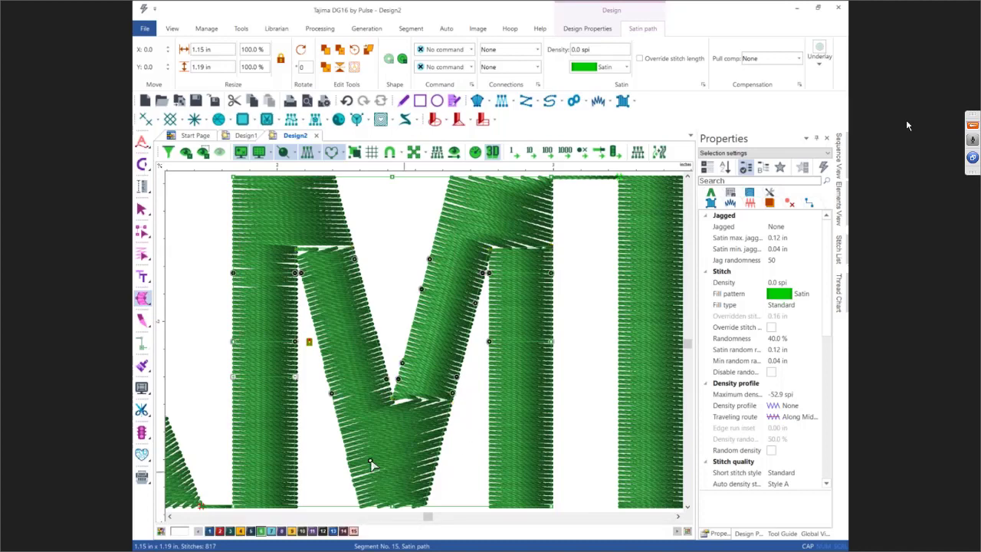
# - Add horizontal angle lines across the M's lower central point and just above its right inner vertex, and finish editing
pyautogui.moveTo(343, 441)
pyautogui.mouseDown()
pyautogui.moveTo(436, 448)
pyautogui.moveTo(426, 442)
pyautogui.mouseUp()
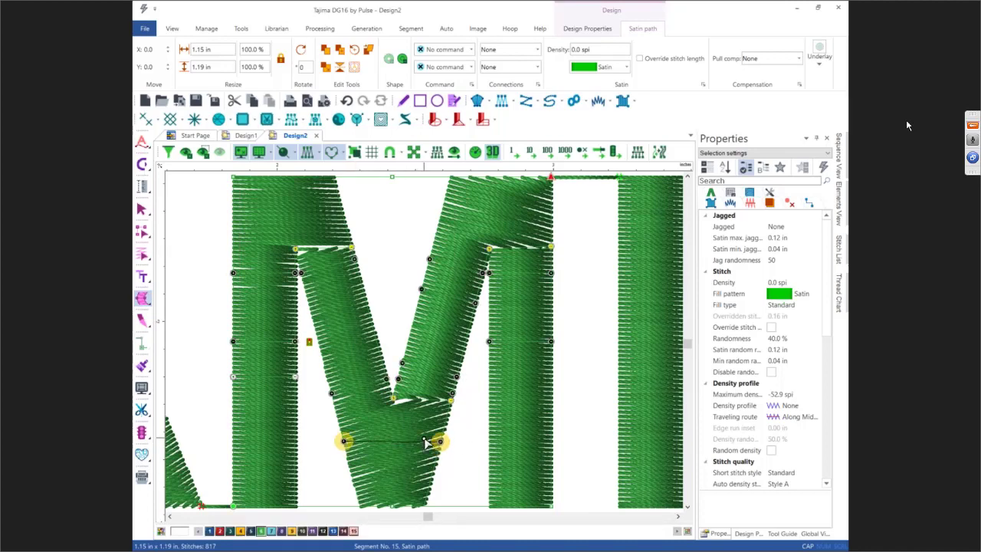
pyautogui.press('Return')
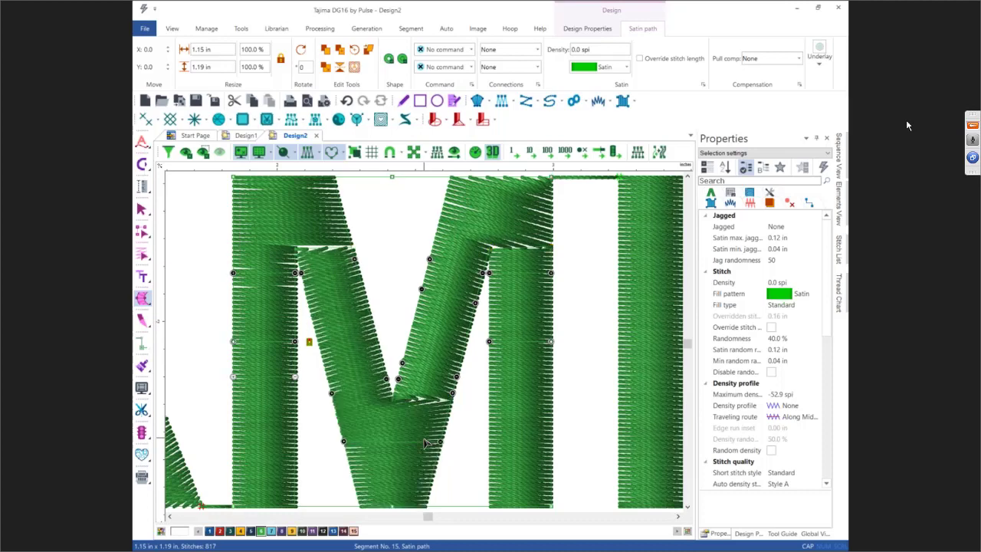
pyautogui.click(436, 230)
pyautogui.moveTo(473, 238); pyautogui.dragTo(550, 233)
pyautogui.click(549, 235)
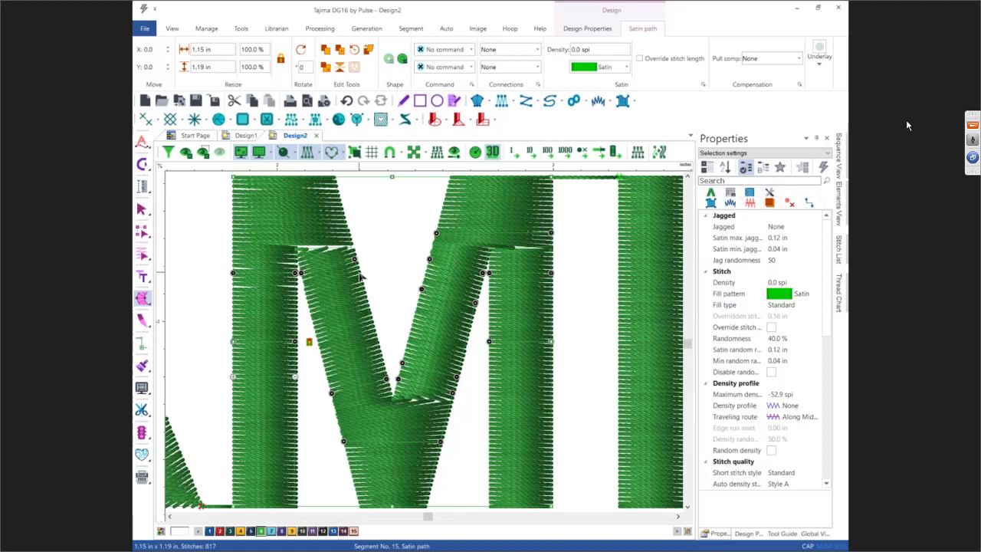
pyautogui.hotkey('ctrl', '0')
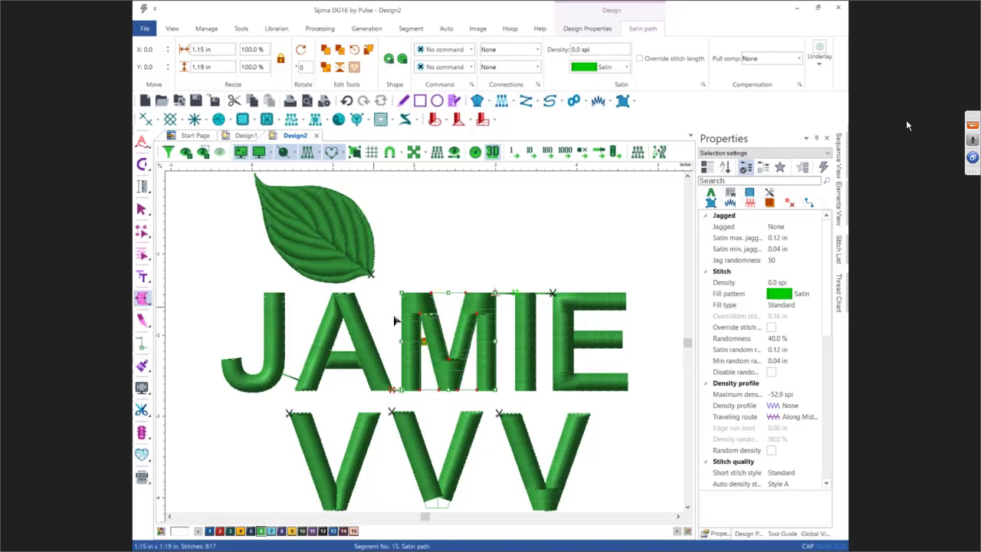
pyautogui.press('Escape')
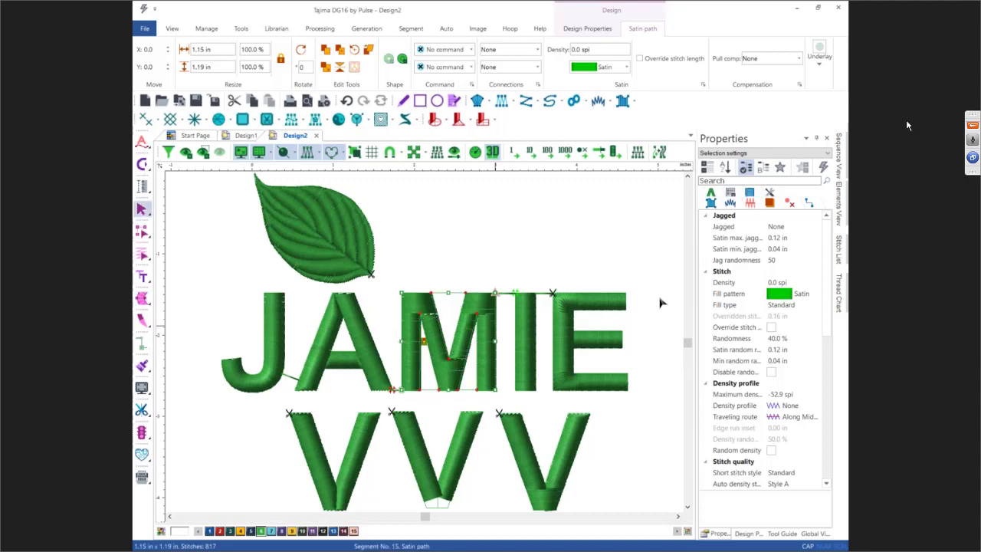
# - Enable automatic overlap for the letter M and turn off the 3D view to examine the stitches where its strokes meet
pyautogui.click(731, 194)
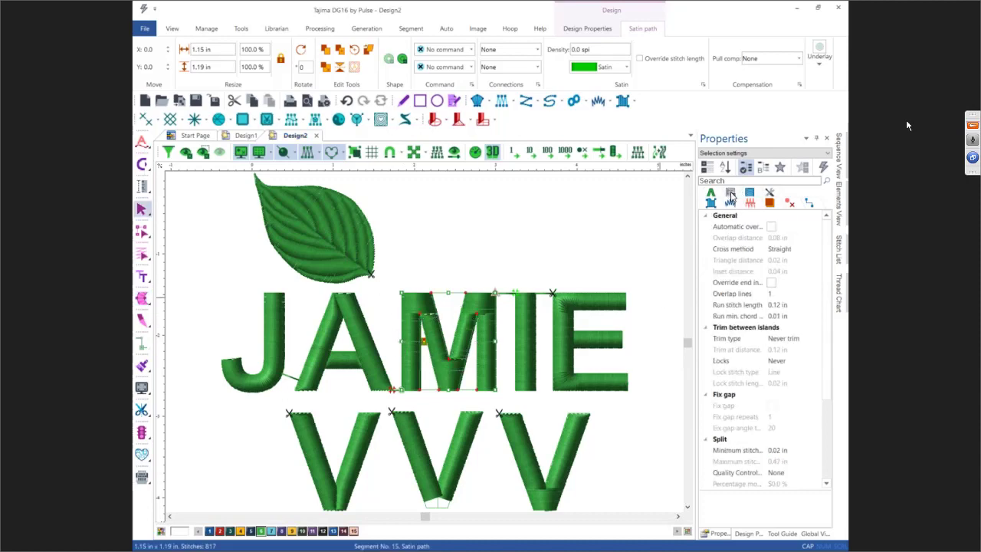
pyautogui.click(770, 227)
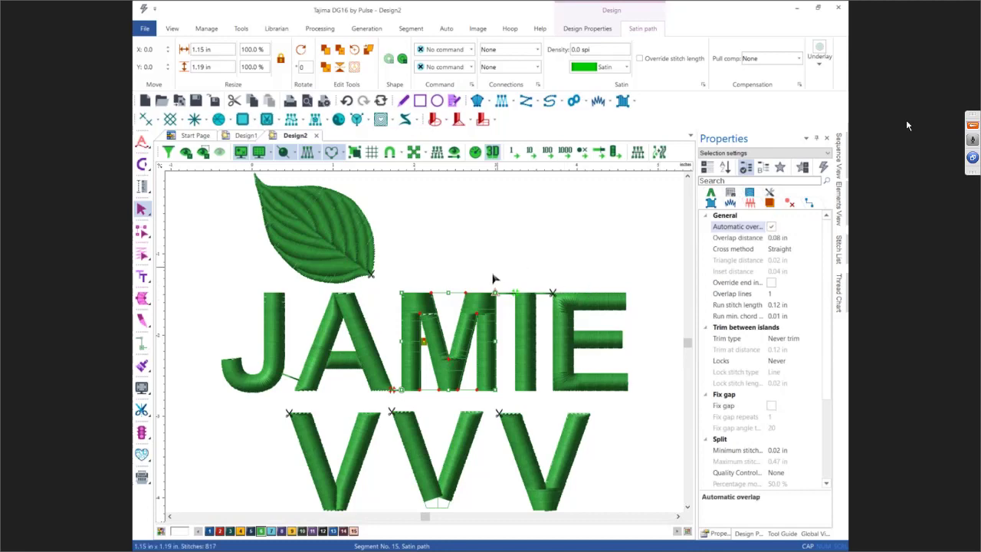
pyautogui.scroll(2, 455, 307)
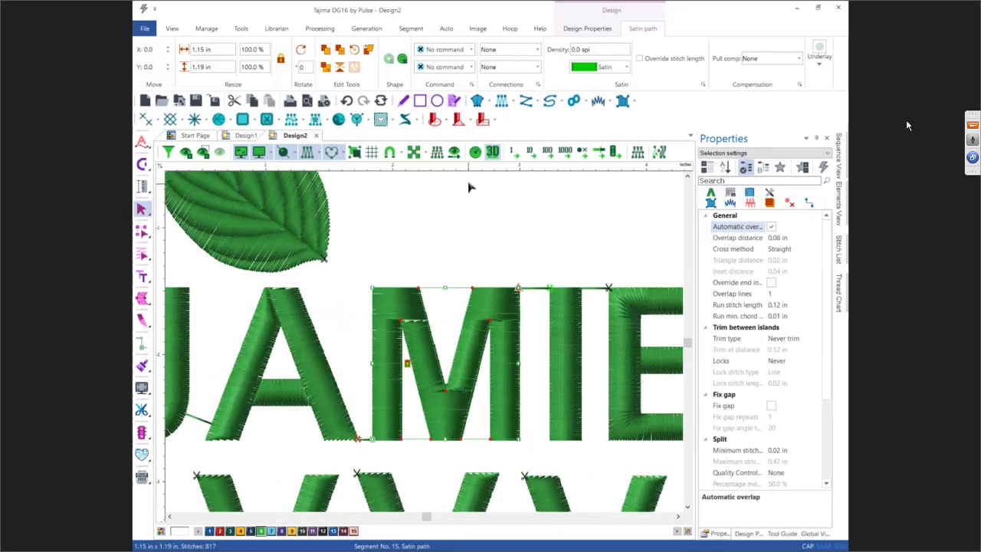
pyautogui.click(493, 151)
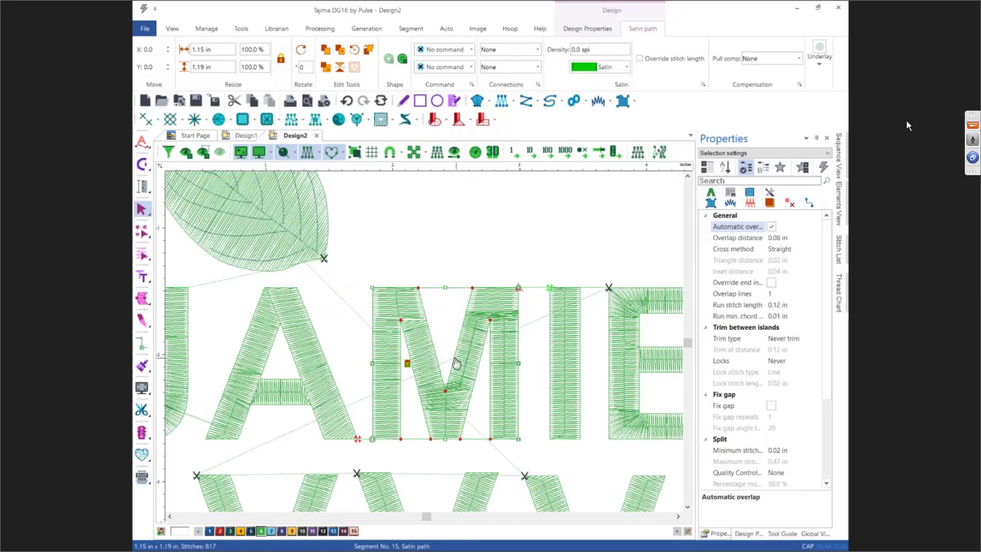
pyautogui.scroll(1, 414, 328)
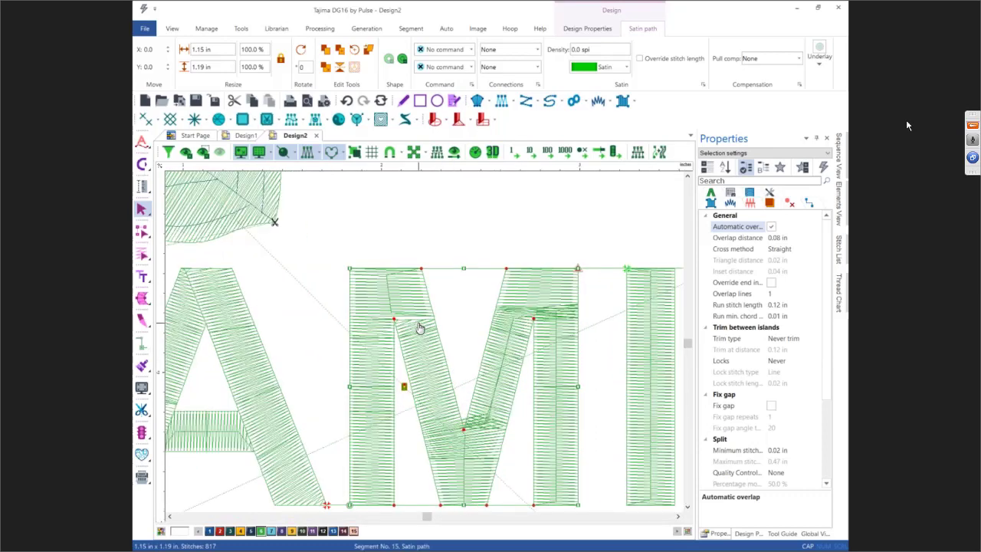
# - Lower the outer end of the angle line on the M's left diagonal, adjust the angle line beside its lower inner vertex, and finish editing
pyautogui.click(418, 336)
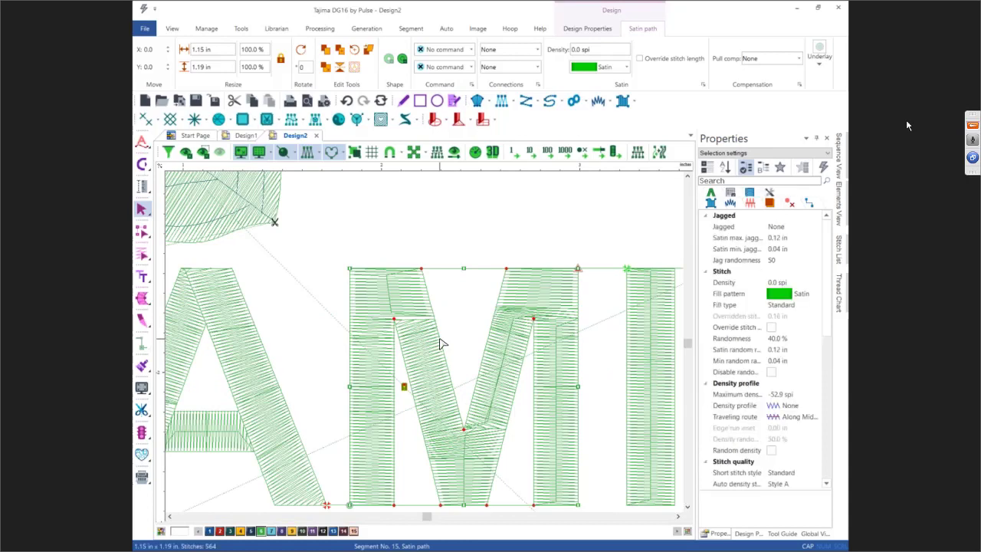
pyautogui.doubleClick(441, 344)
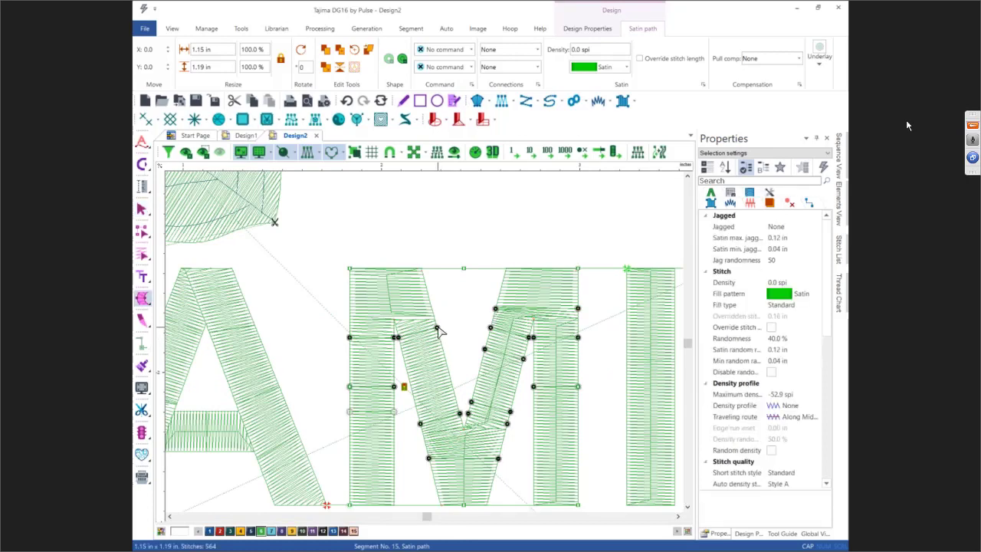
pyautogui.moveTo(437, 329); pyautogui.dragTo(439, 338)
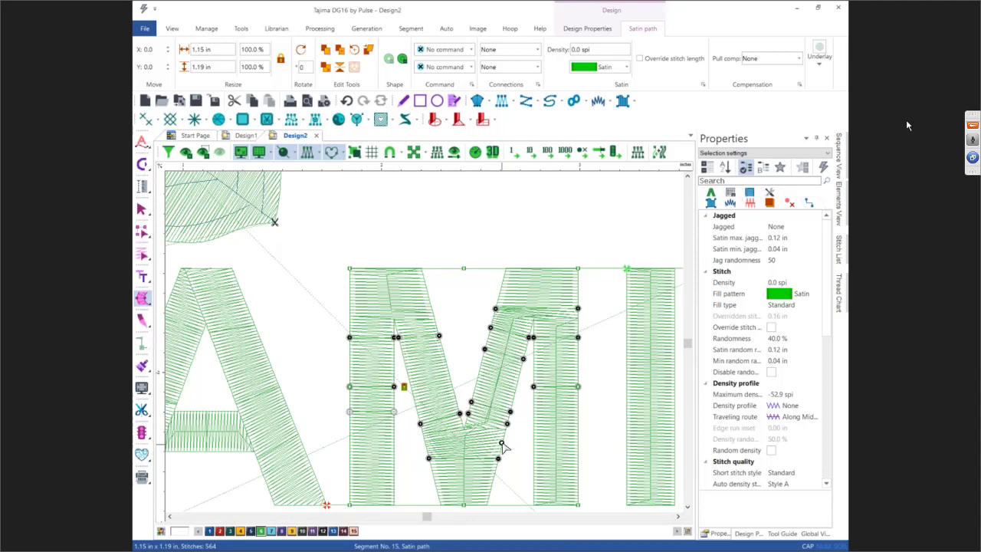
pyautogui.rightClick(471, 401)
pyautogui.click(496, 419)
pyautogui.press('0')
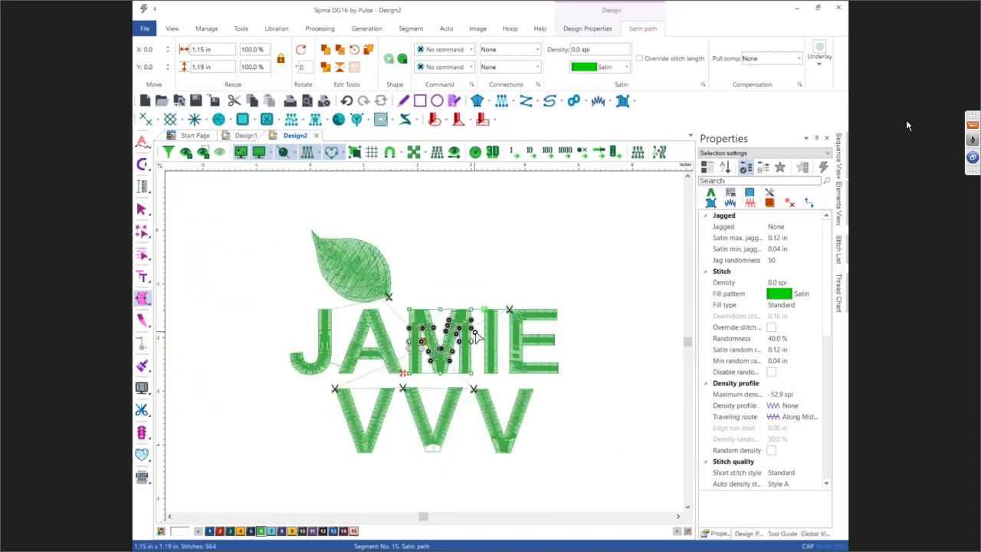
pyautogui.press('Escape')
pyautogui.press('+')
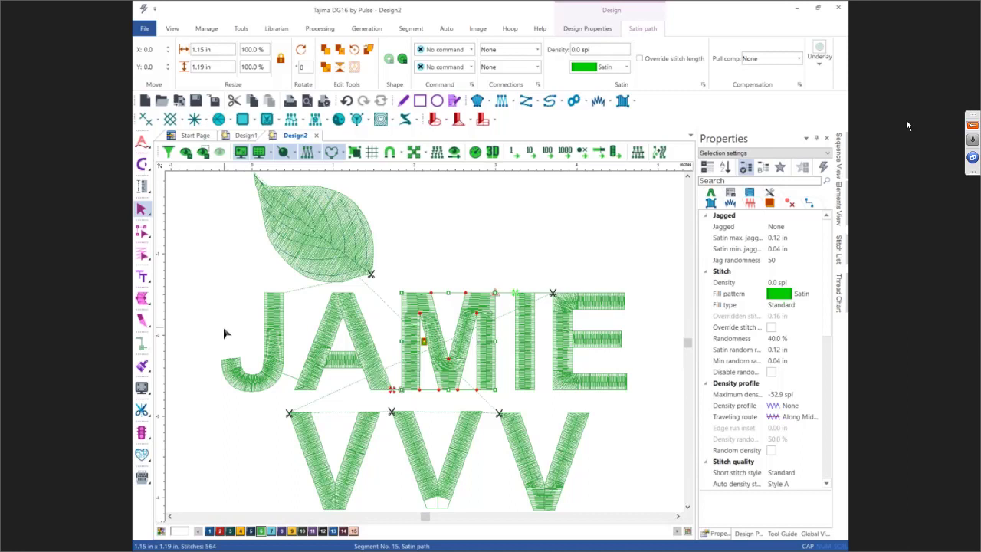
# - Select all five letters of the name, try Absolute pull compensation, and set it to Advanced
pyautogui.moveTo(214, 349); pyautogui.dragTo(653, 403)
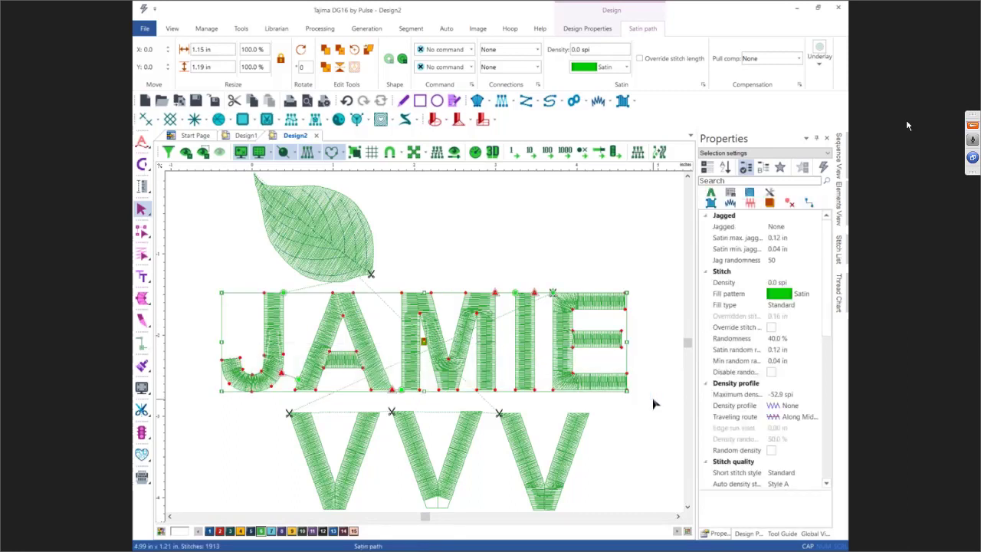
pyautogui.click(751, 208)
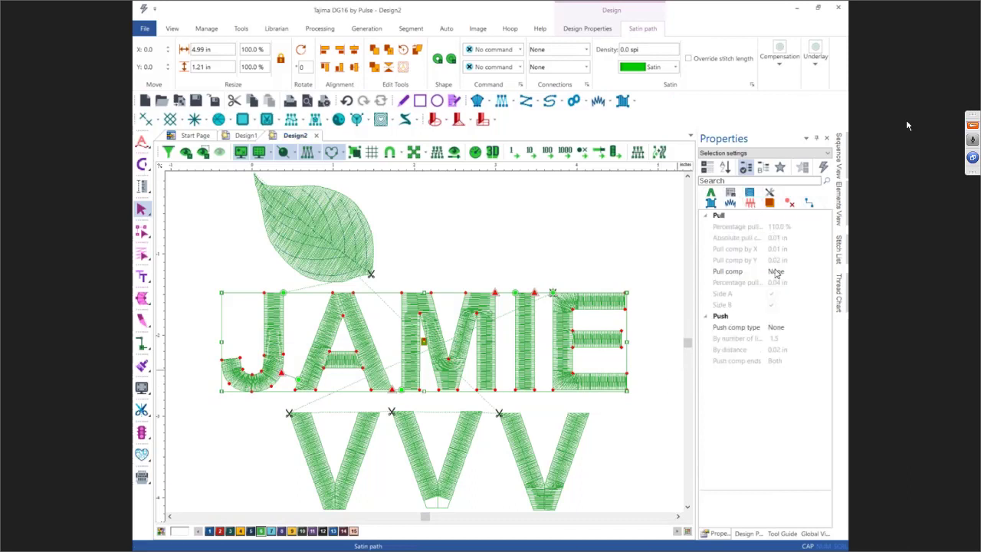
pyautogui.click(775, 272)
pyautogui.click(825, 272)
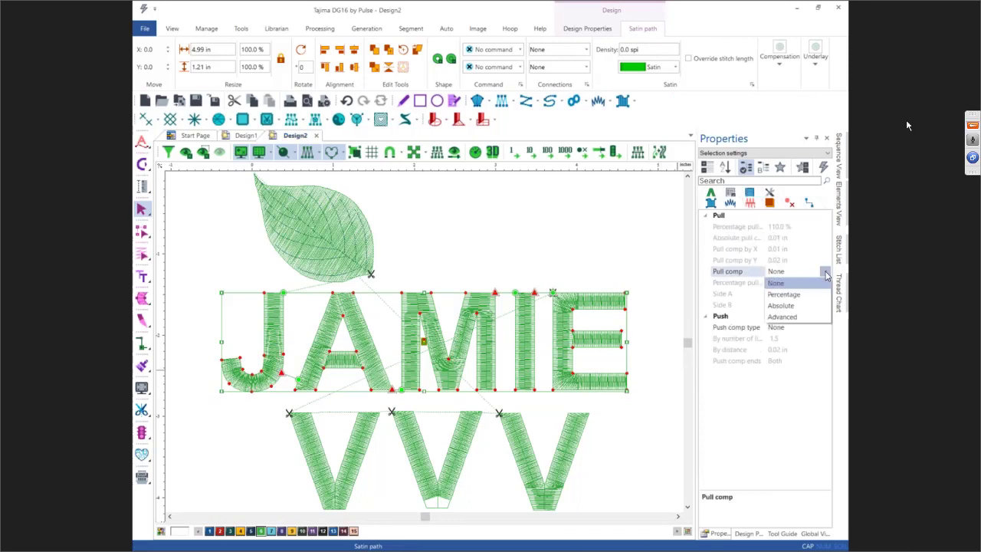
pyautogui.click(797, 305)
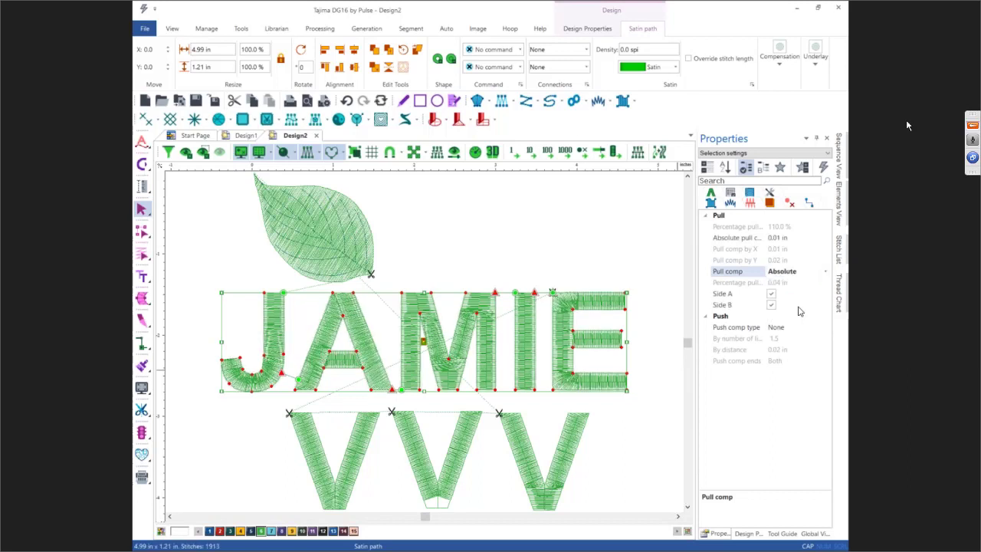
pyautogui.click(825, 272)
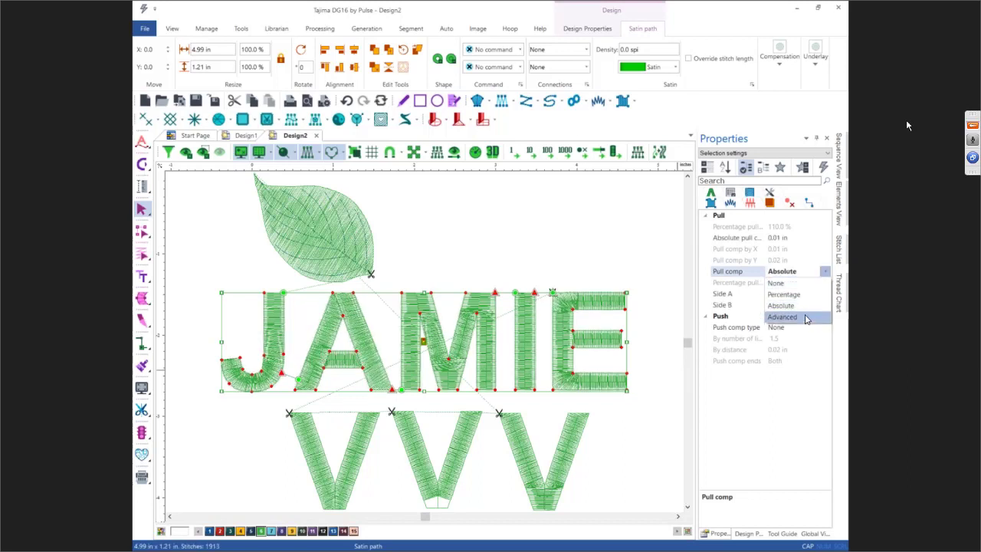
pyautogui.click(804, 316)
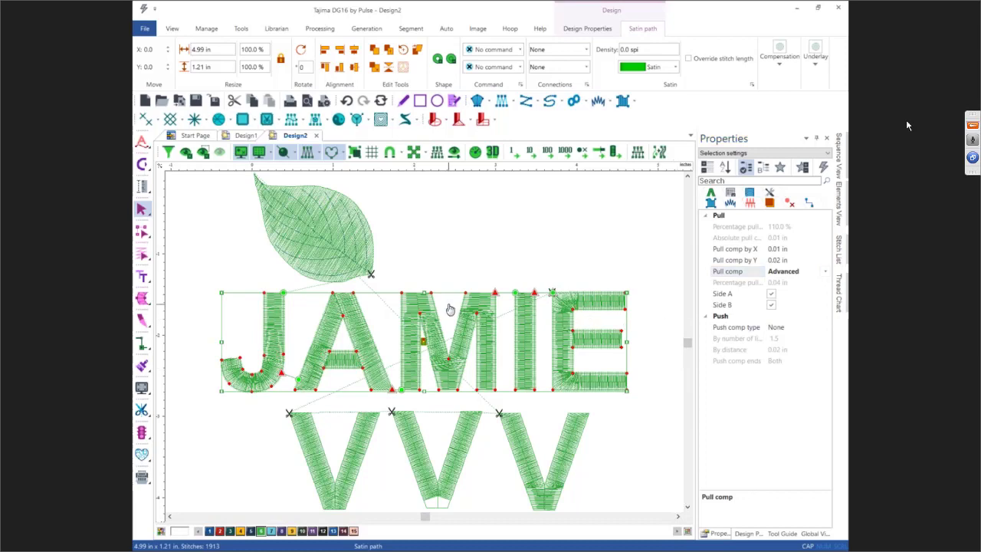
# - Turn off pull compensation on Side A, inspect the stitch edges of the letter A, and re-enable it
pyautogui.scroll(1, 450, 308)
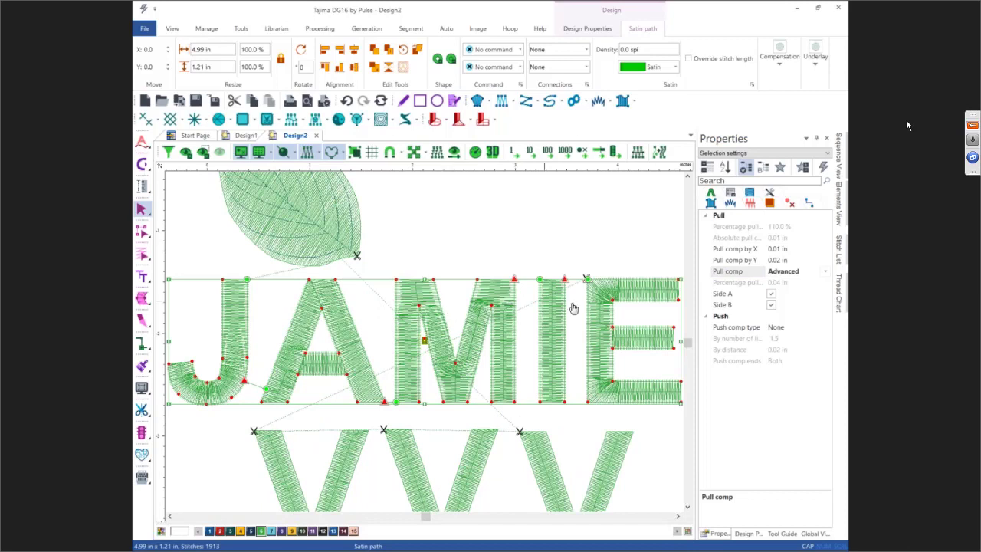
pyautogui.click(771, 294)
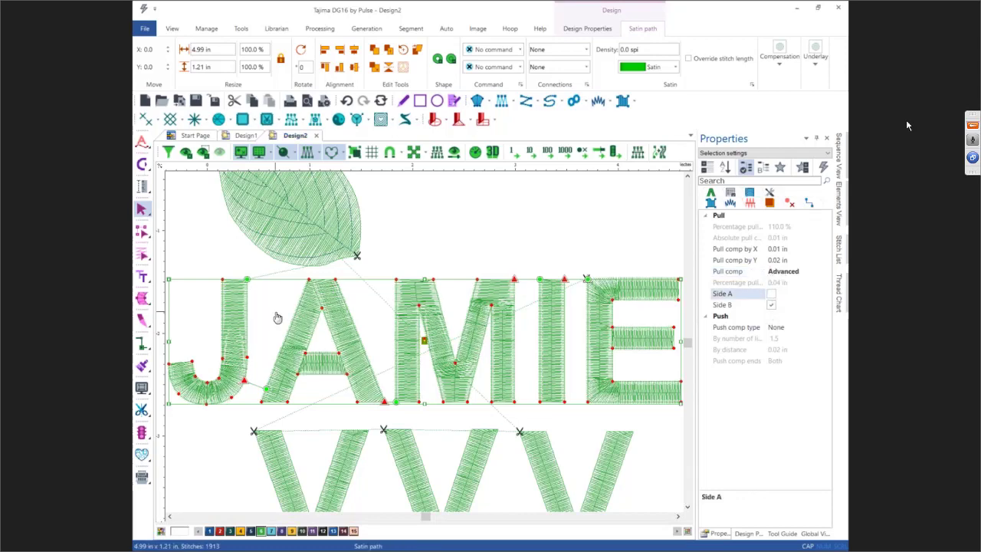
pyautogui.scroll(2, 278, 317)
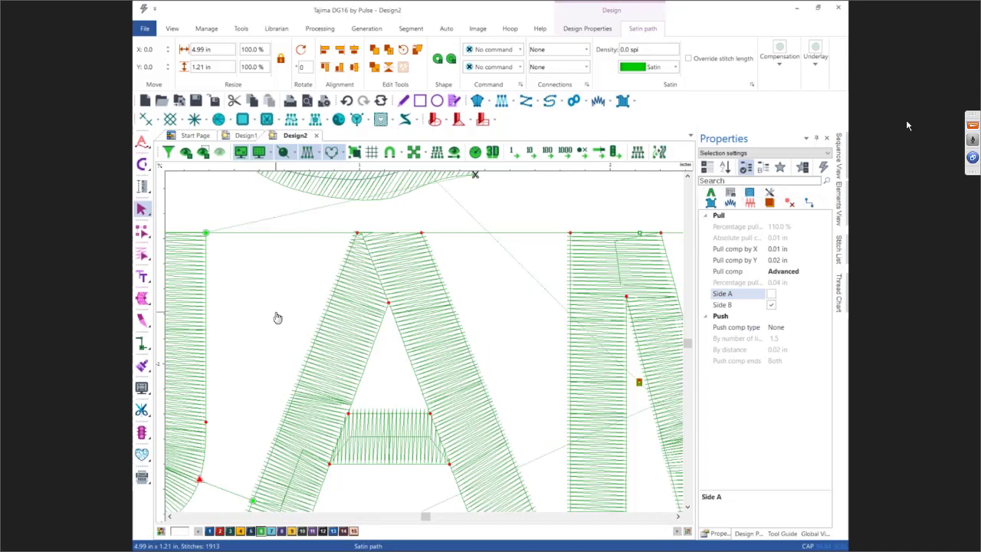
pyautogui.scroll(-1, 278, 318)
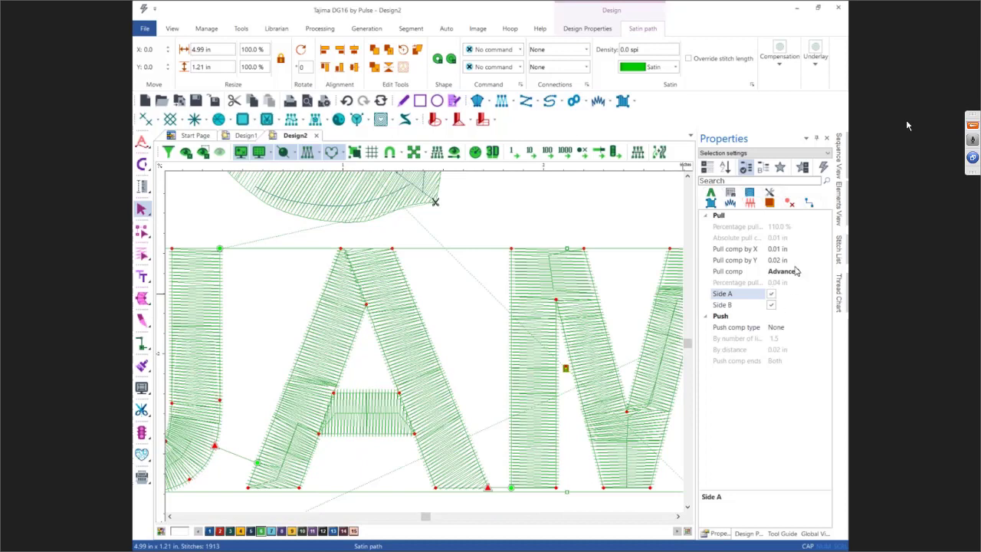
# - Set the selected letters' pull compensation by X to 0.05 in
pyautogui.click(754, 251)
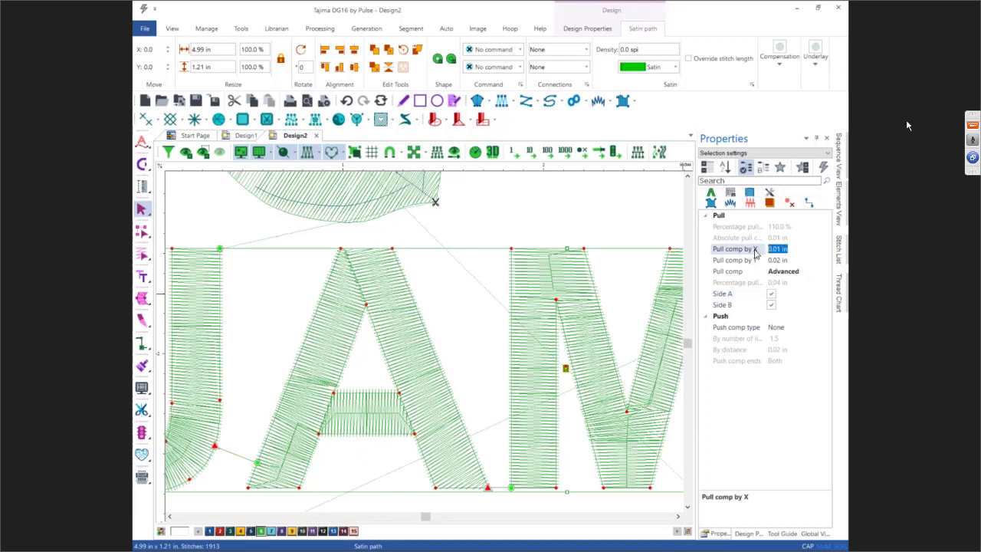
pyautogui.press('BackSpace')
pyautogui.press('Return')
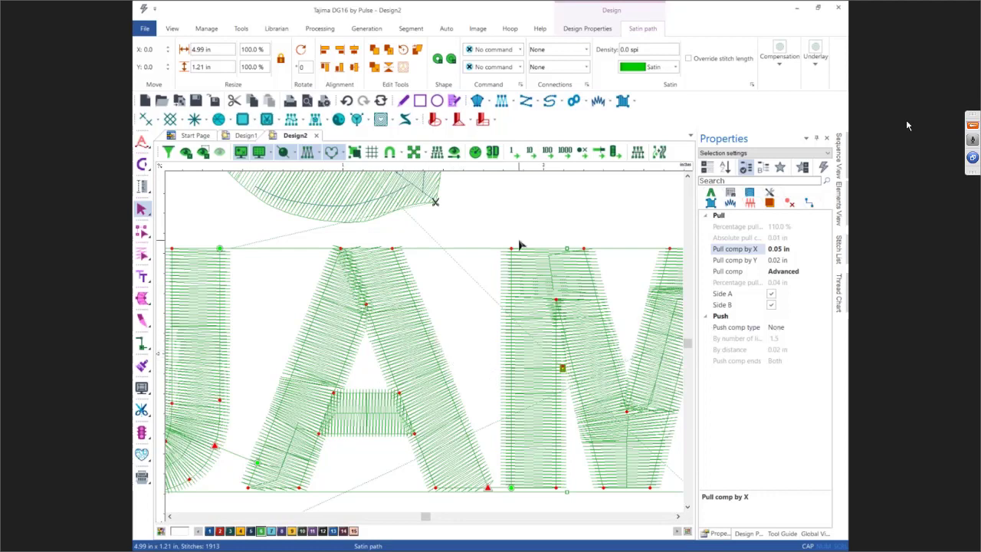
# - Set the letters' push compensation type to by number of lines and inspect the stroke ends across the whole name
pyautogui.click(778, 330)
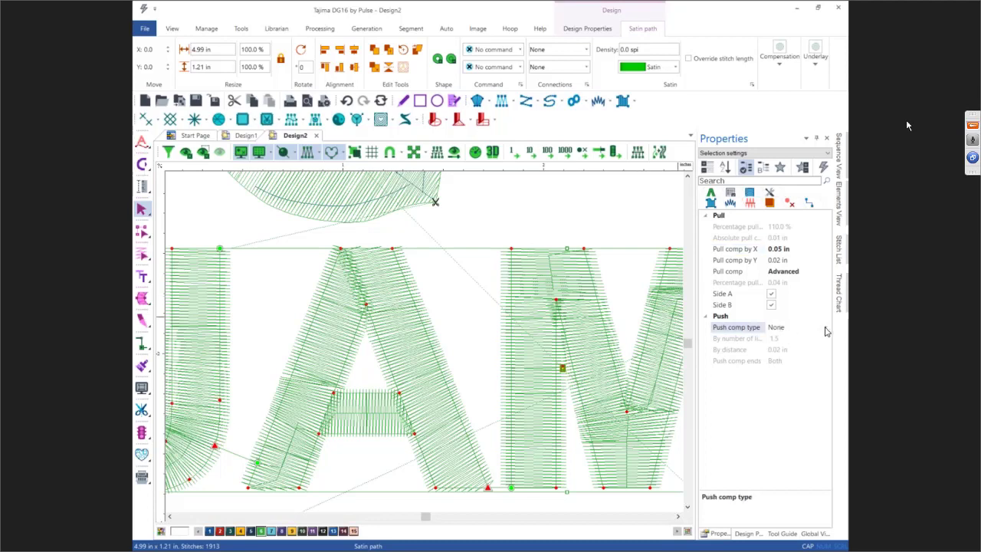
pyautogui.click(826, 328)
pyautogui.click(816, 351)
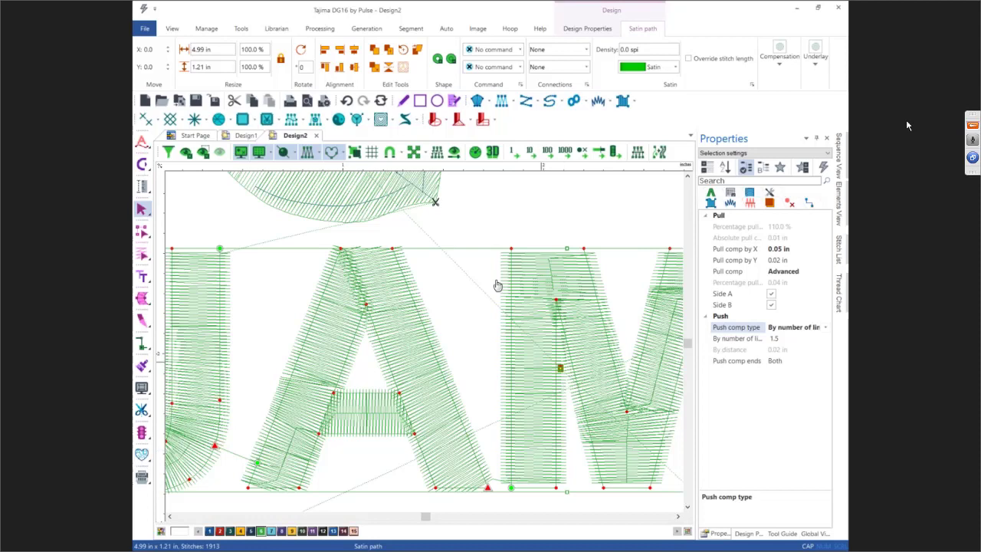
pyautogui.scroll(-2, 459, 371)
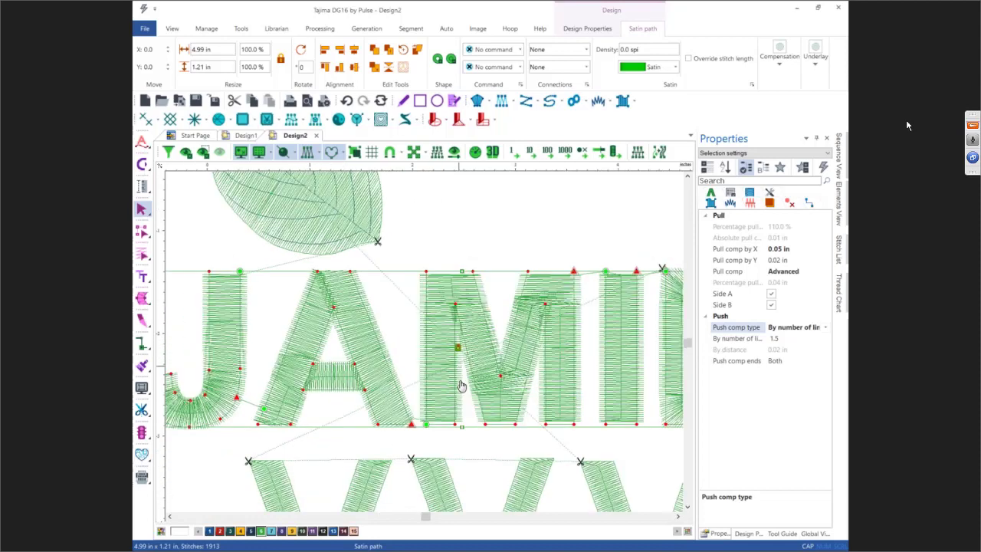
pyautogui.scroll(-1, 462, 387)
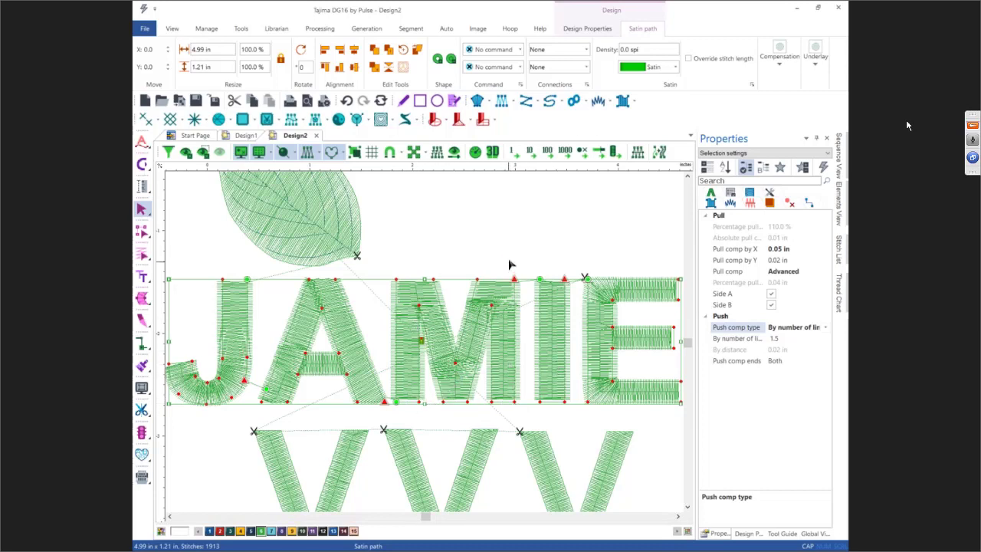
# - Preview the satin lettering in 3D, inspect the compensated stroke ends of the whole name, and return to the flat stitch view
pyautogui.click(493, 152)
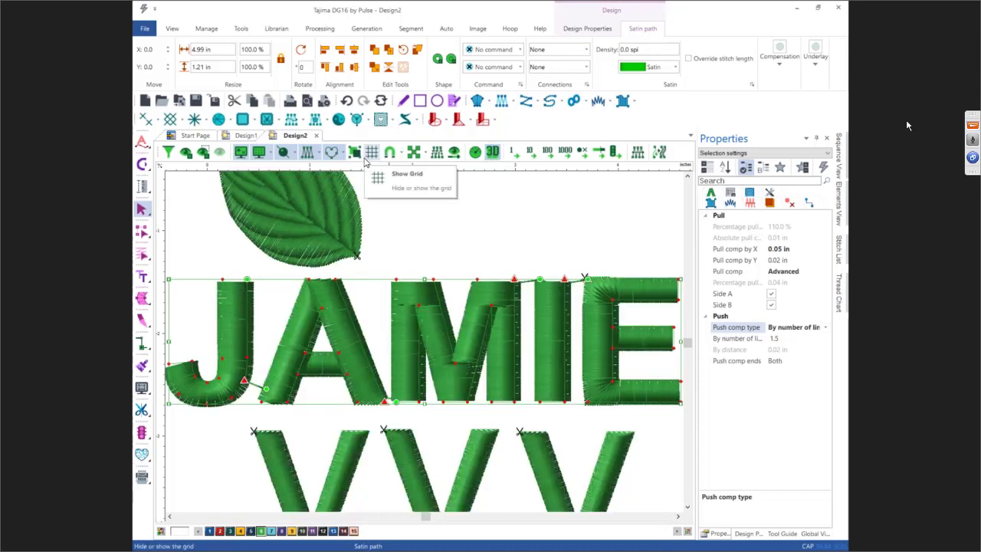
pyautogui.scroll(3, 408, 404)
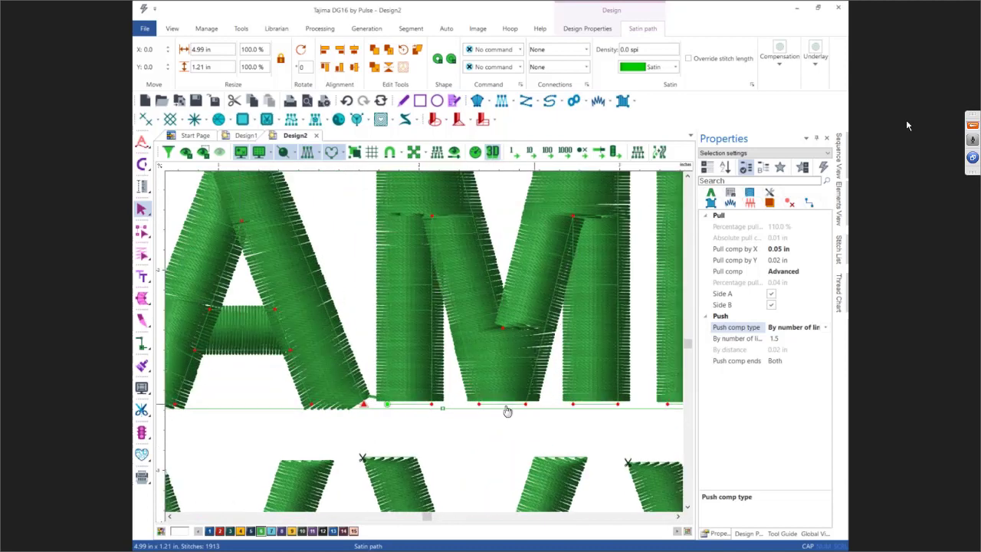
pyautogui.scroll(-3, 600, 403)
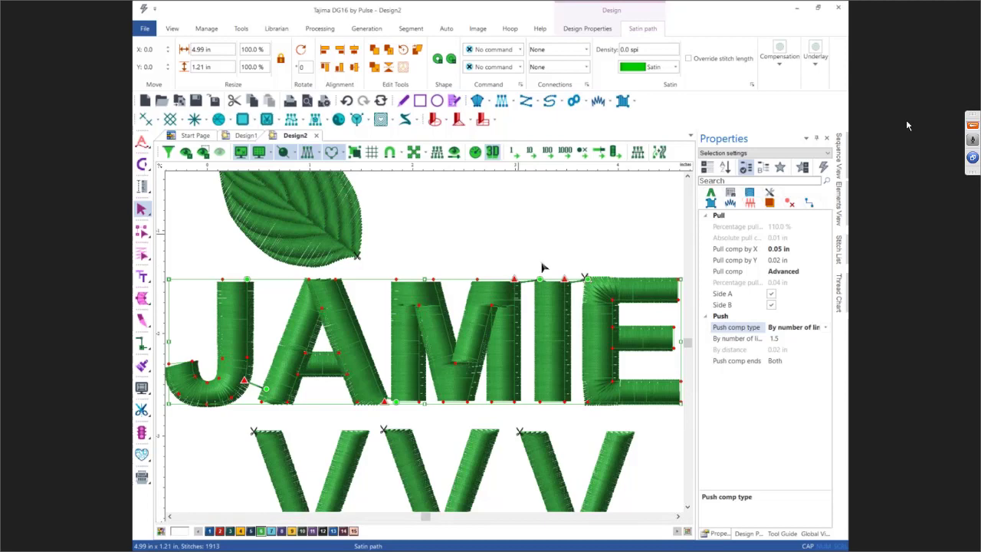
pyautogui.click(538, 239)
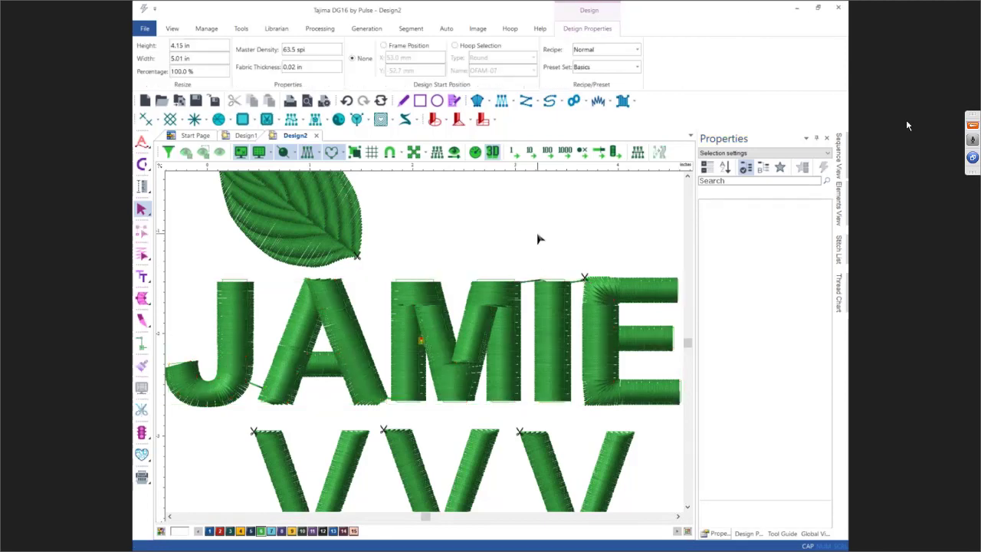
pyautogui.scroll(-1, 539, 239)
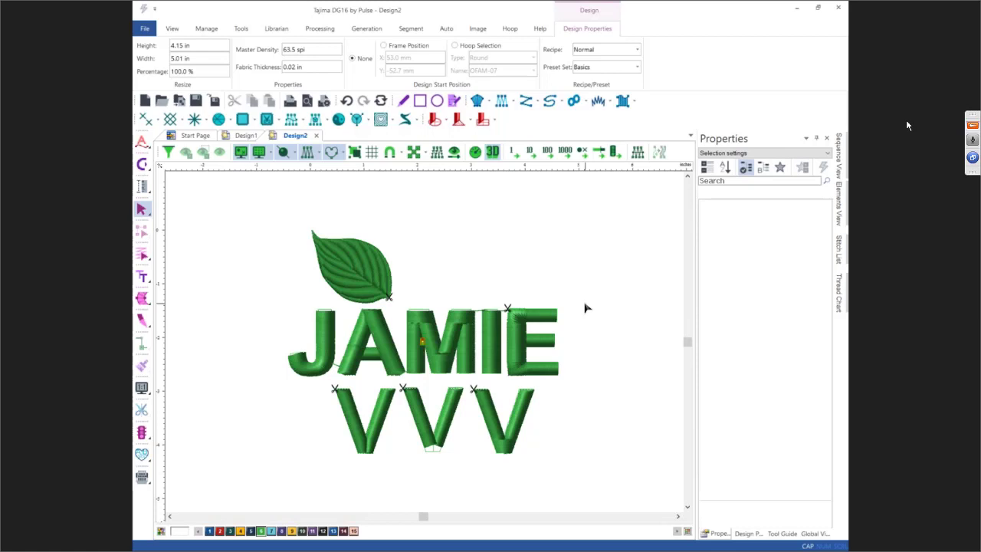
pyautogui.click(491, 152)
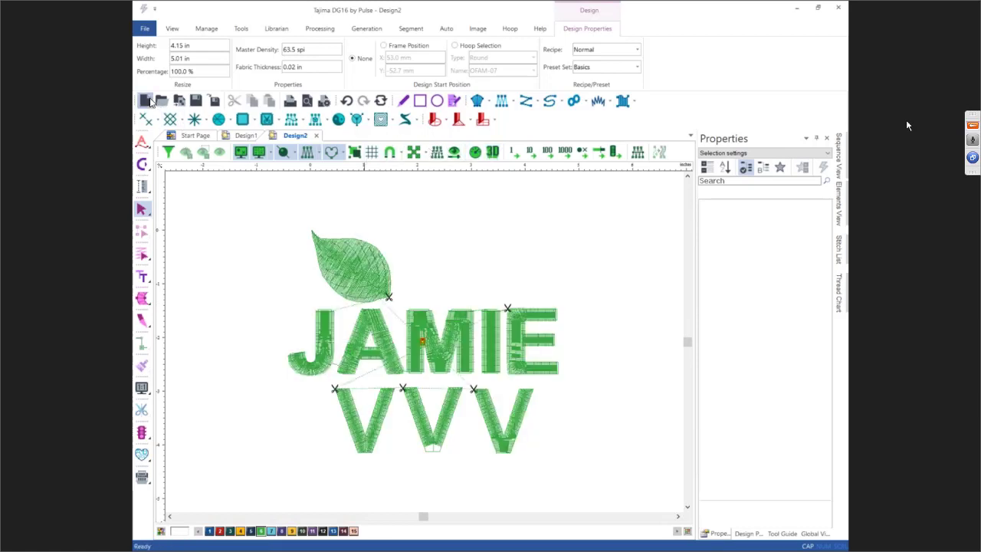
# - Create a new design and load the autocorner star image as its backdrop
pyautogui.click(147, 101)
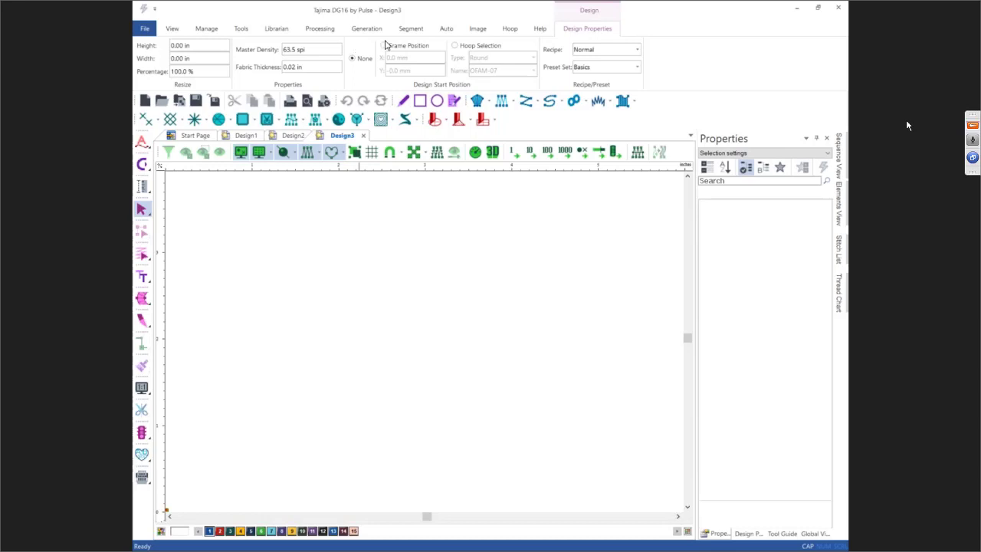
pyautogui.click(478, 29)
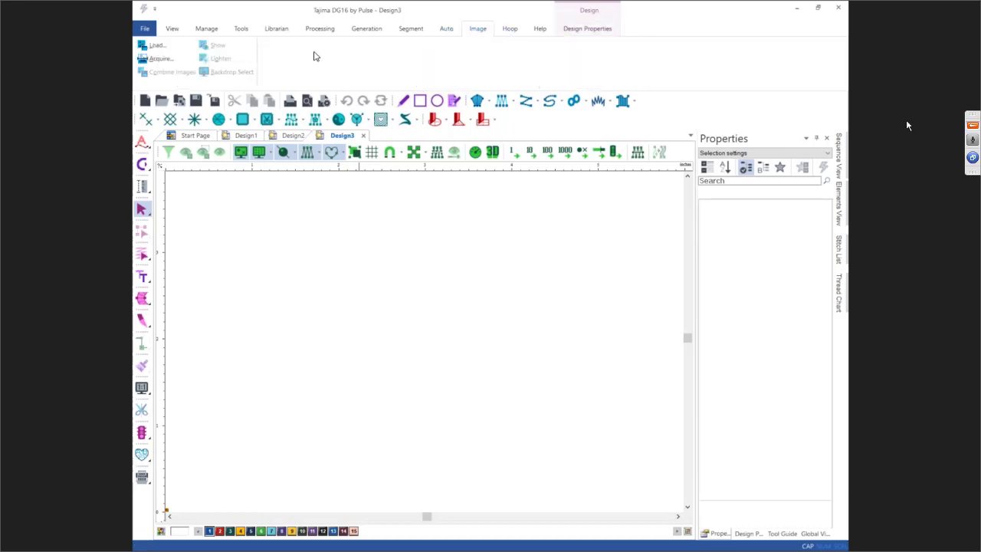
pyautogui.click(154, 45)
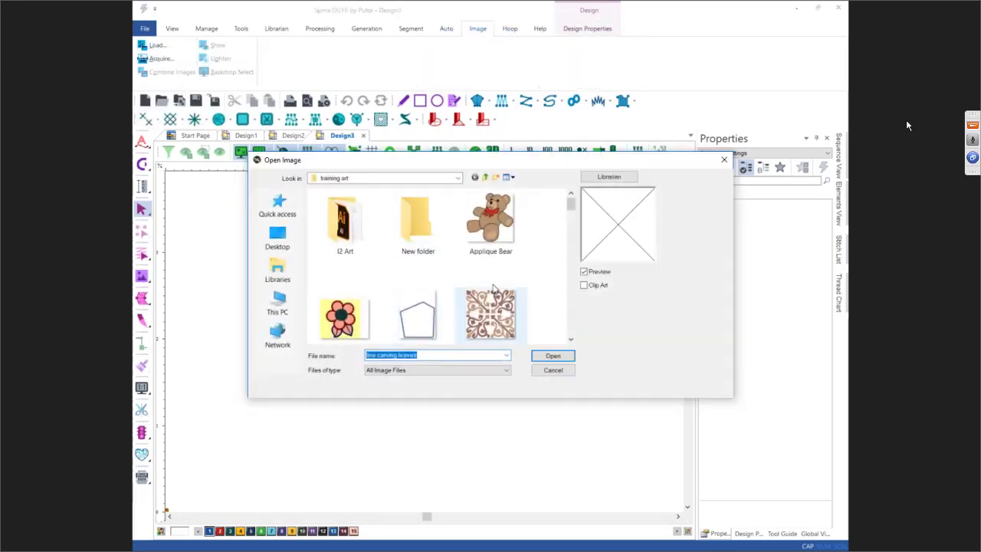
pyautogui.moveTo(571, 203); pyautogui.dragTo(569, 221)
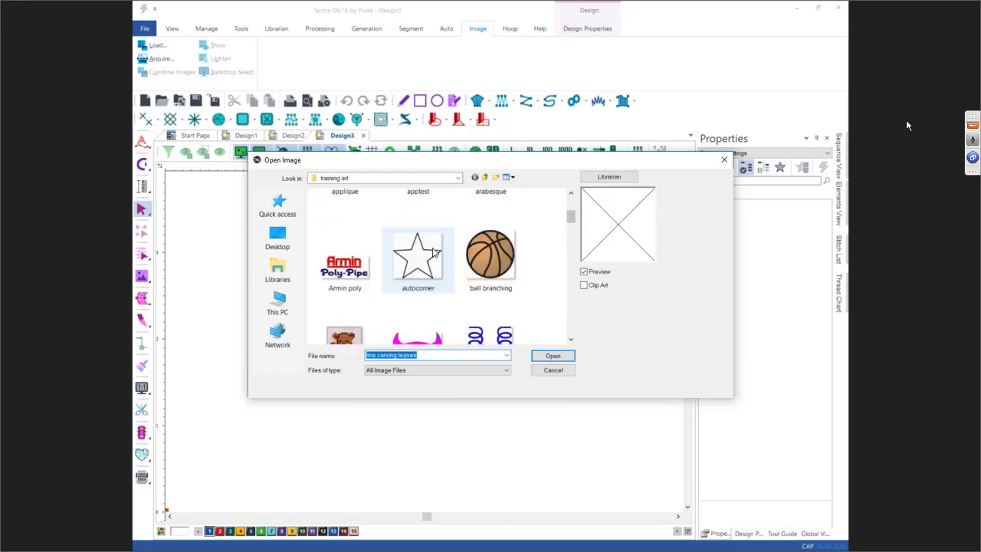
pyautogui.click(553, 357)
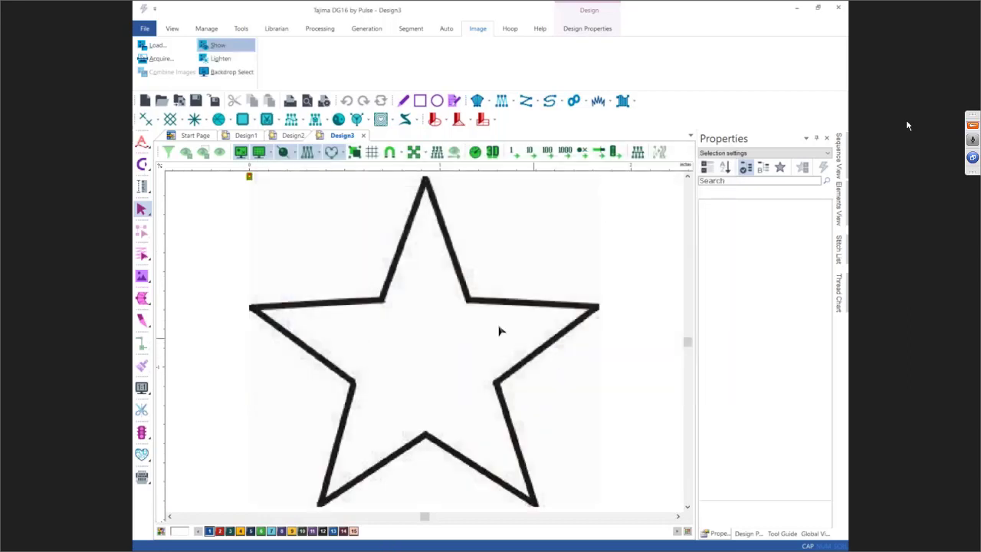
# - Trace the ten corners of the star artwork as a closed Shape Echo segment about 1.8 in wide and 1.7 in high
pyautogui.click(403, 100)
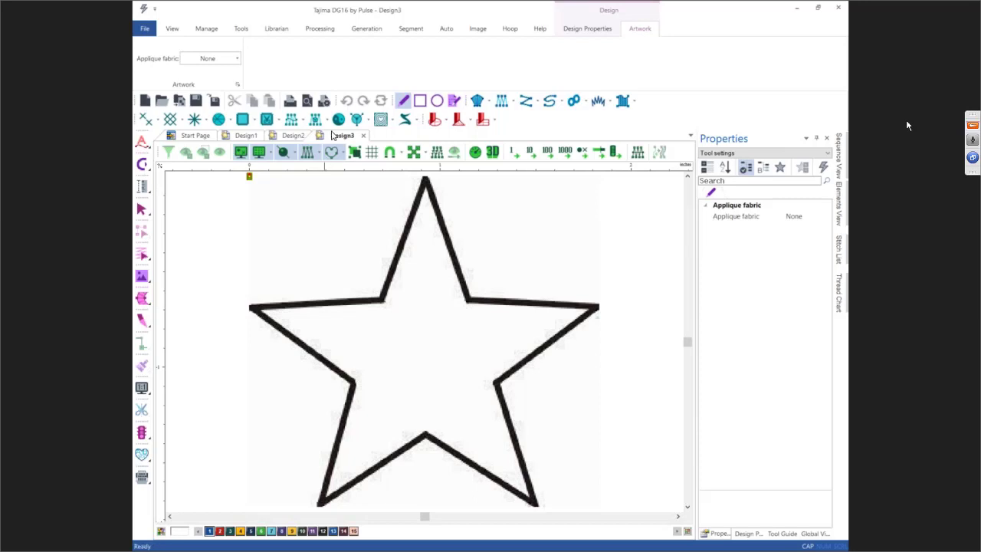
pyautogui.click(379, 122)
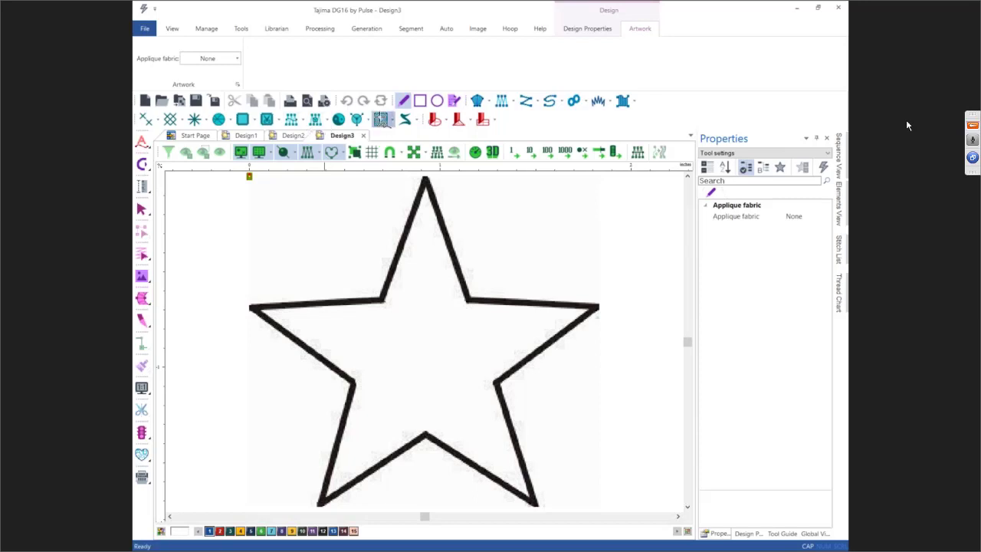
pyautogui.click(252, 307)
pyautogui.click(383, 300)
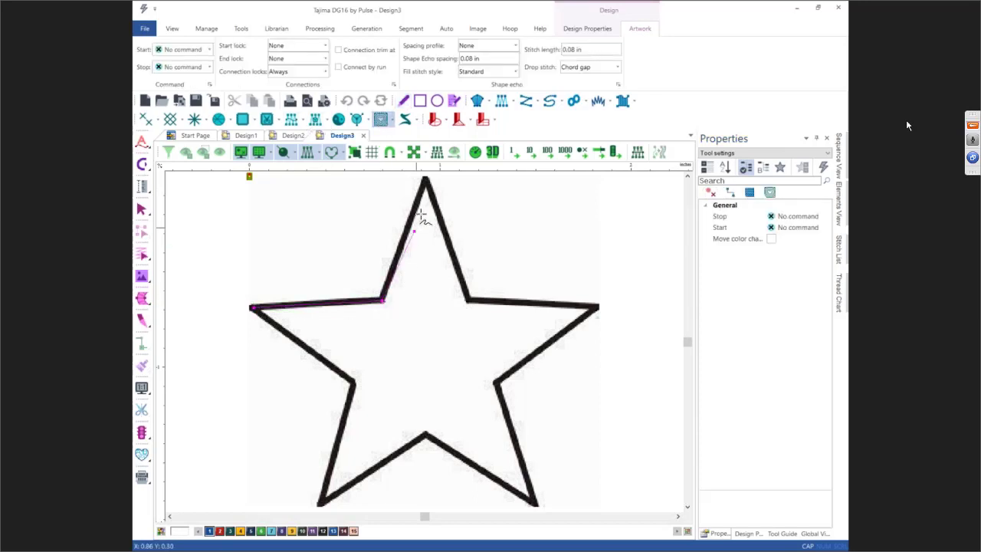
pyautogui.click(427, 182)
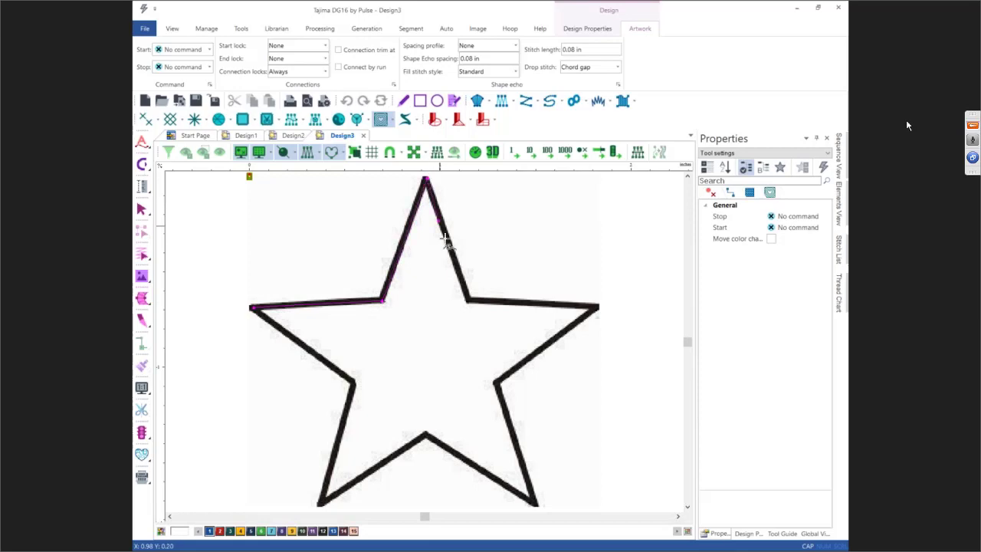
pyautogui.click(469, 302)
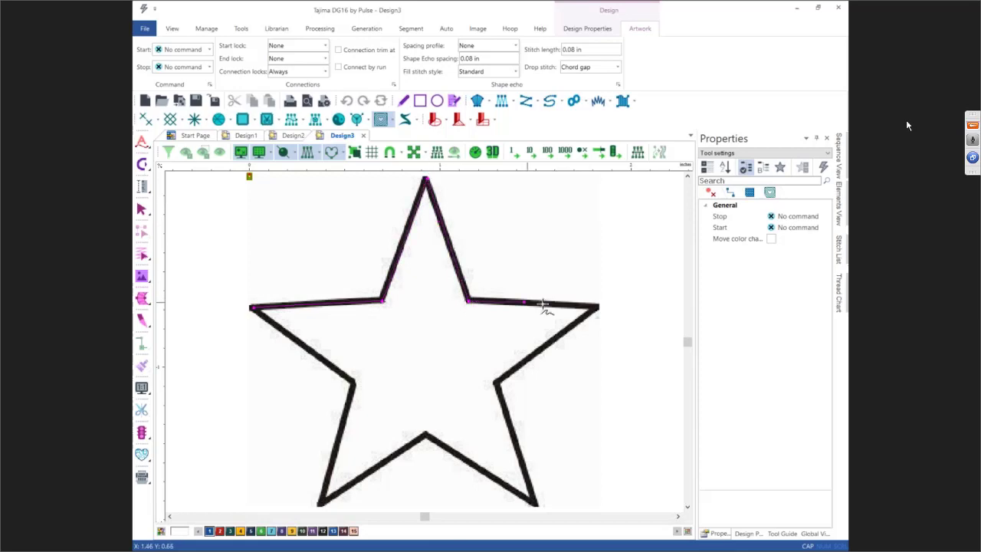
pyautogui.click(596, 306)
pyautogui.click(497, 382)
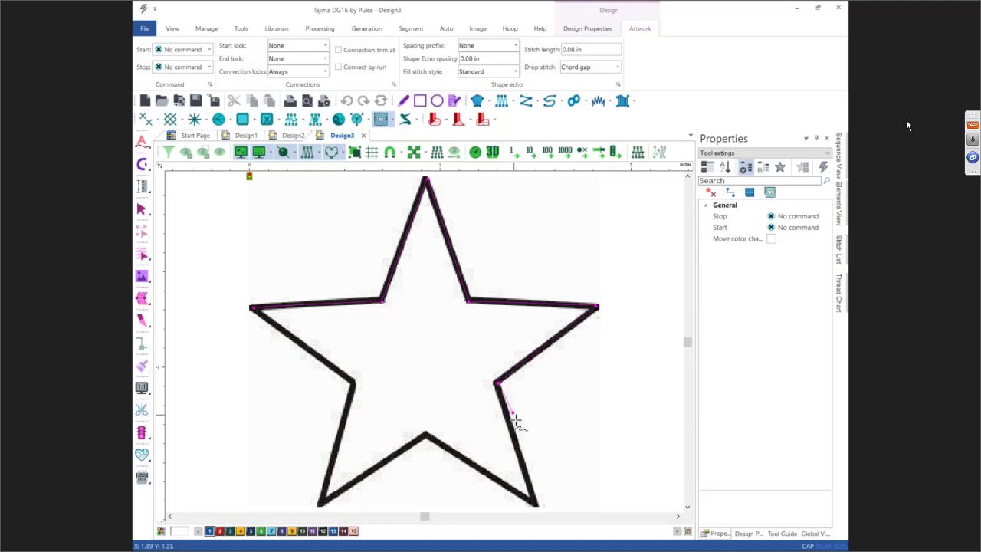
pyautogui.click(535, 504)
pyautogui.click(425, 436)
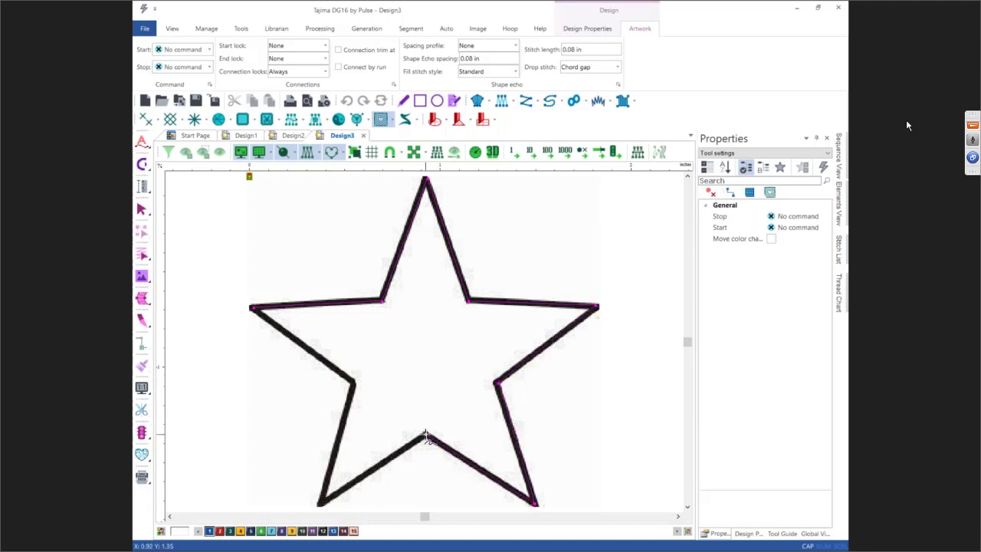
pyautogui.click(318, 504)
pyautogui.press('Return')
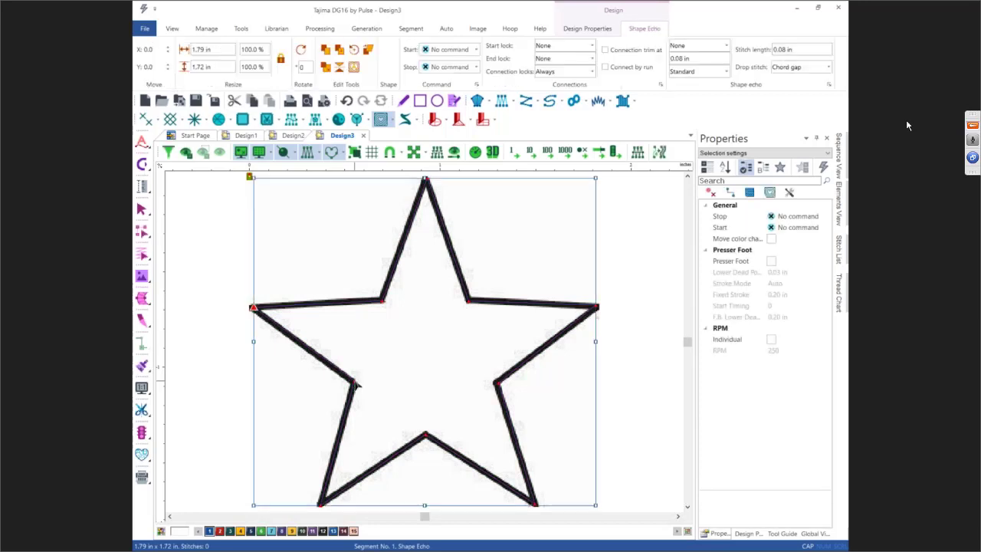
# - Draw an artwork circle about 5 in in diameter around the star
pyautogui.scroll(-3, 354, 385)
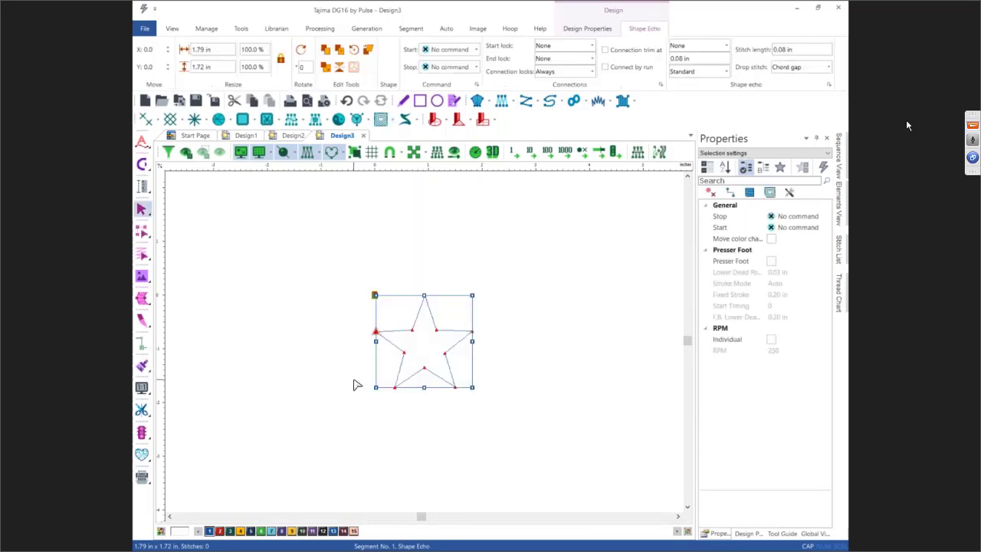
pyautogui.click(387, 459)
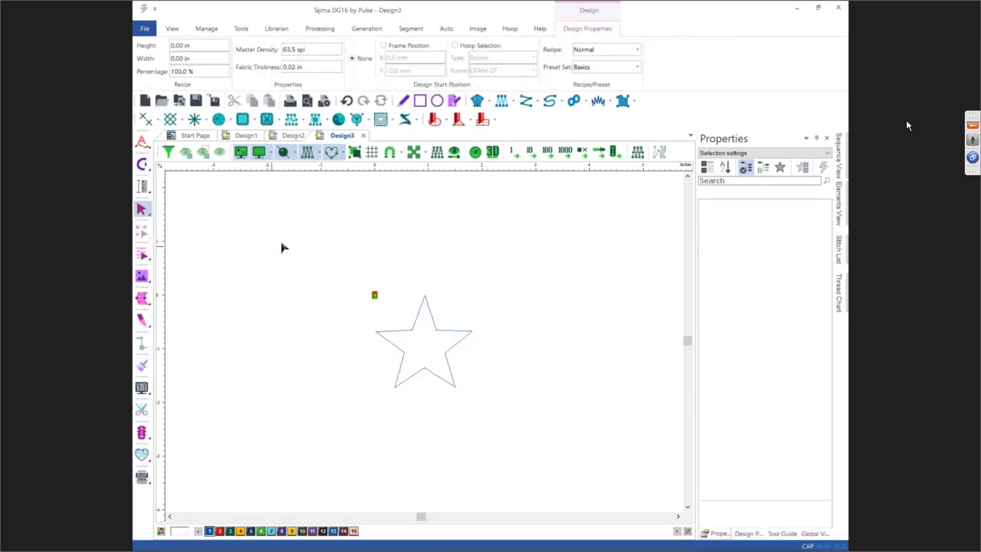
pyautogui.click(436, 100)
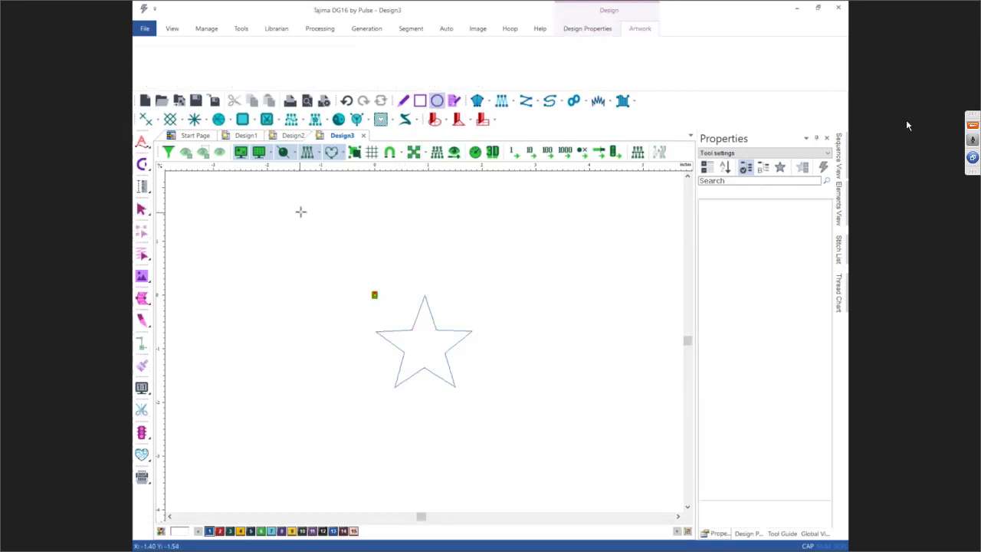
pyautogui.moveTo(296, 208); pyautogui.dragTo(563, 480)
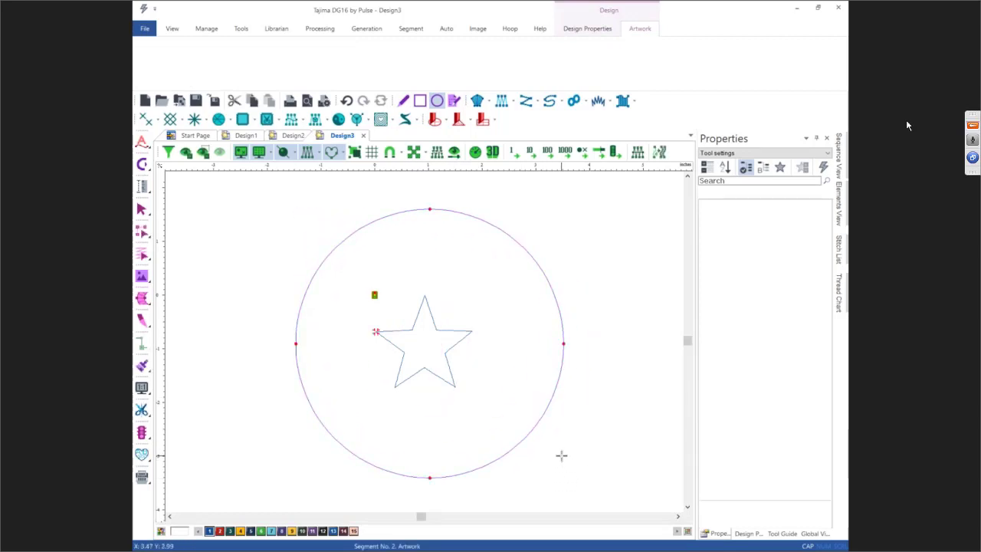
pyautogui.press('Escape')
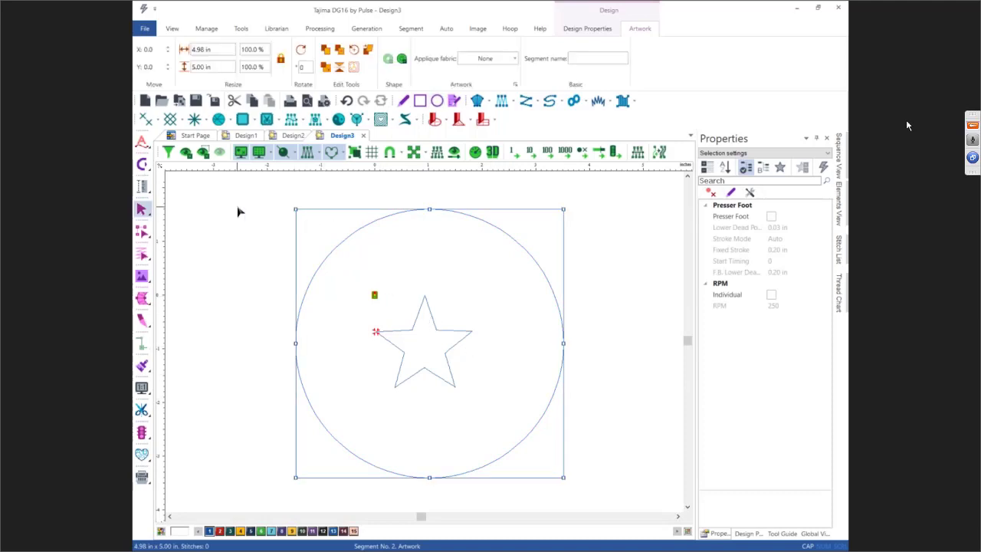
# - Select the circle and the star, centre them horizontally, and combine them into one Shape Echo fill with the star as a hole
pyautogui.moveTo(237, 212); pyautogui.dragTo(586, 479)
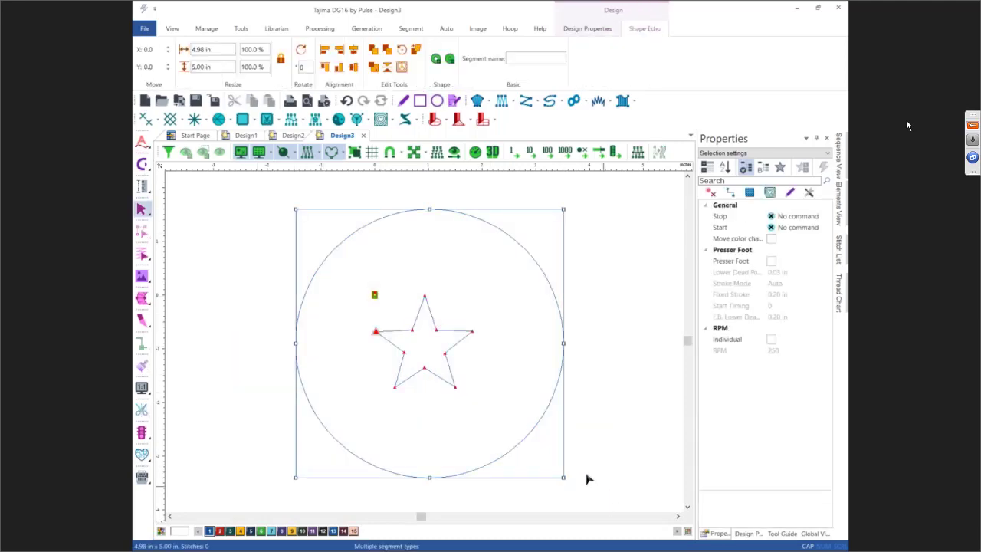
pyautogui.click(352, 51)
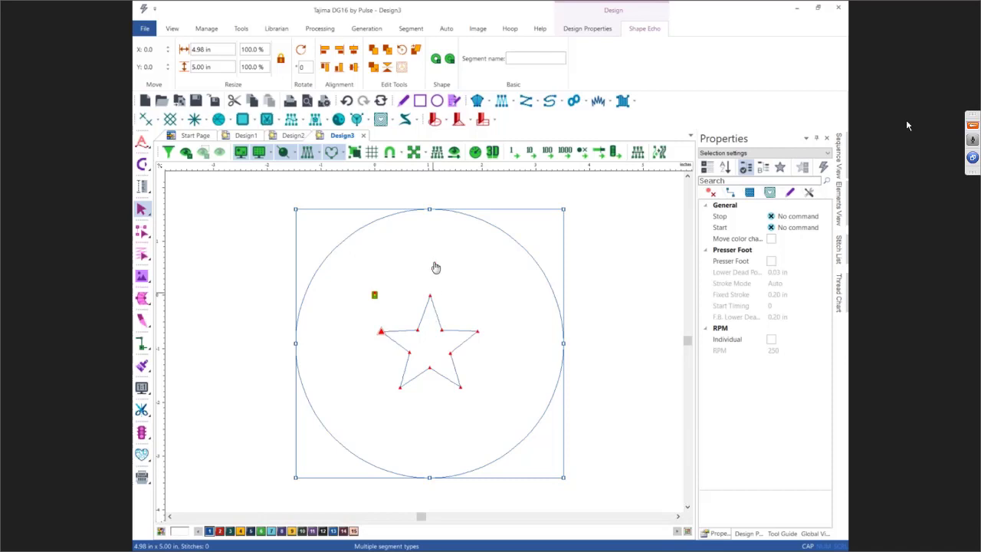
pyautogui.click(435, 59)
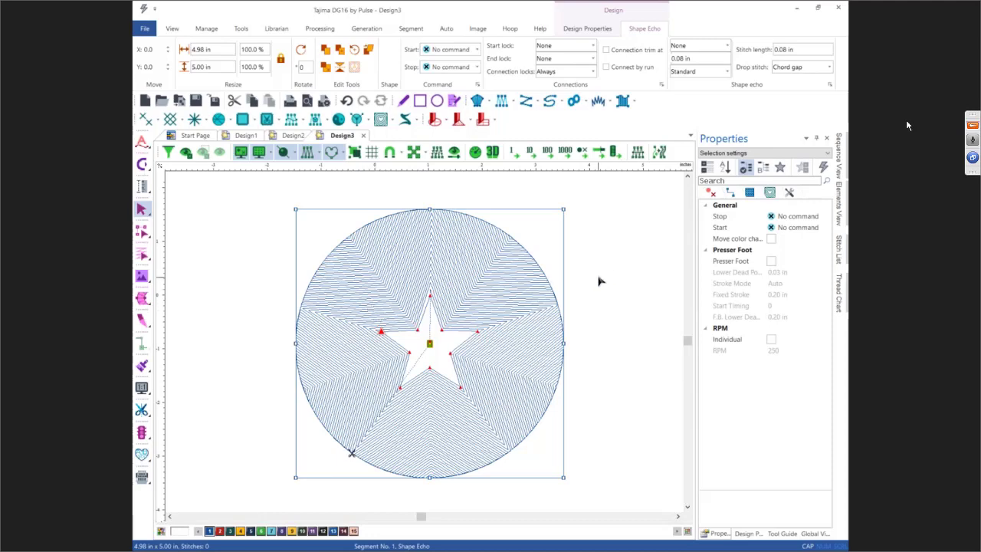
# - Move the star-and-circle fill about 2 in left, to the middle of the work area
pyautogui.scroll(-2, 599, 279)
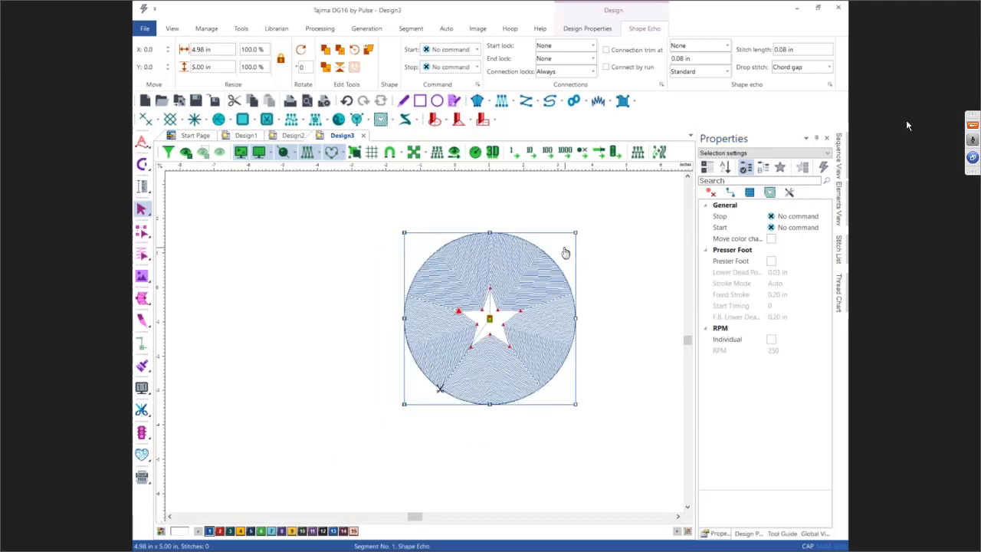
pyautogui.moveTo(556, 250); pyautogui.dragTo(498, 294)
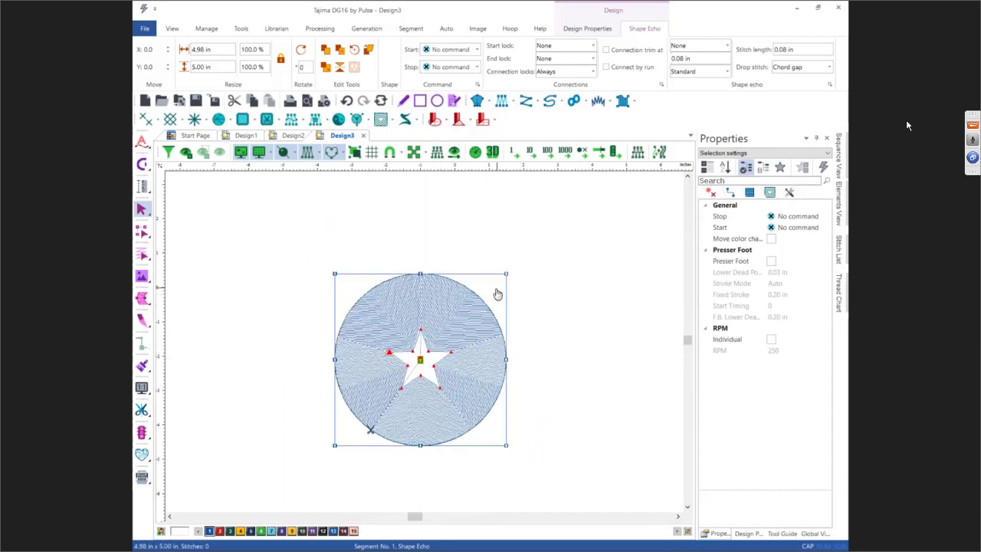
pyautogui.scroll(-1, 498, 295)
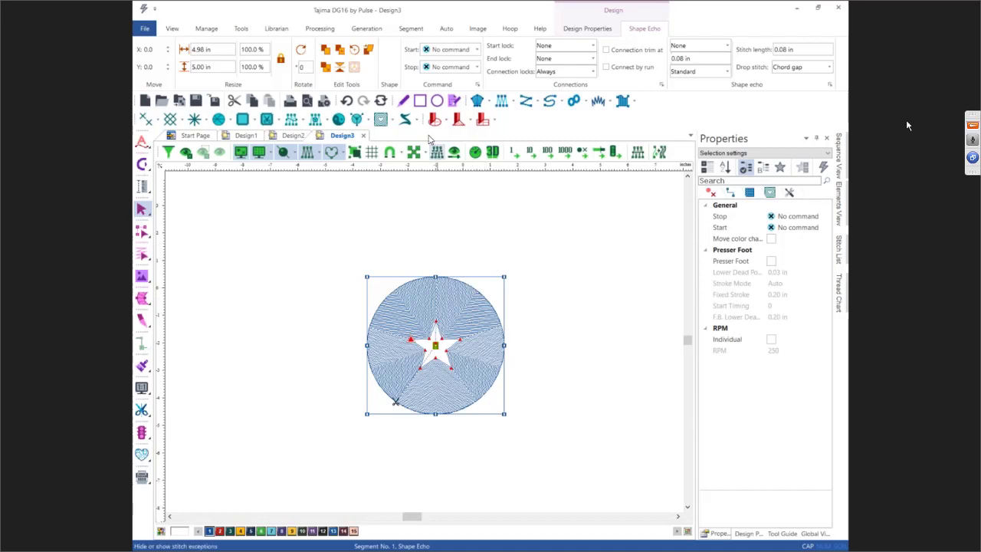
# - Place four copies of the star-and-circle fill around the original, one toward each corner of the work area, and clear the selection
pyautogui.click(324, 51)
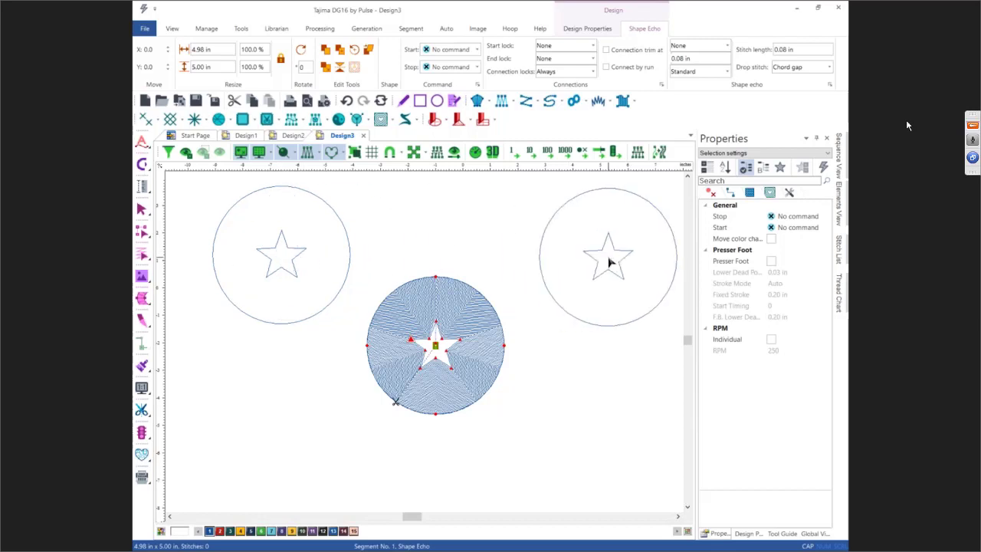
pyautogui.click(611, 261)
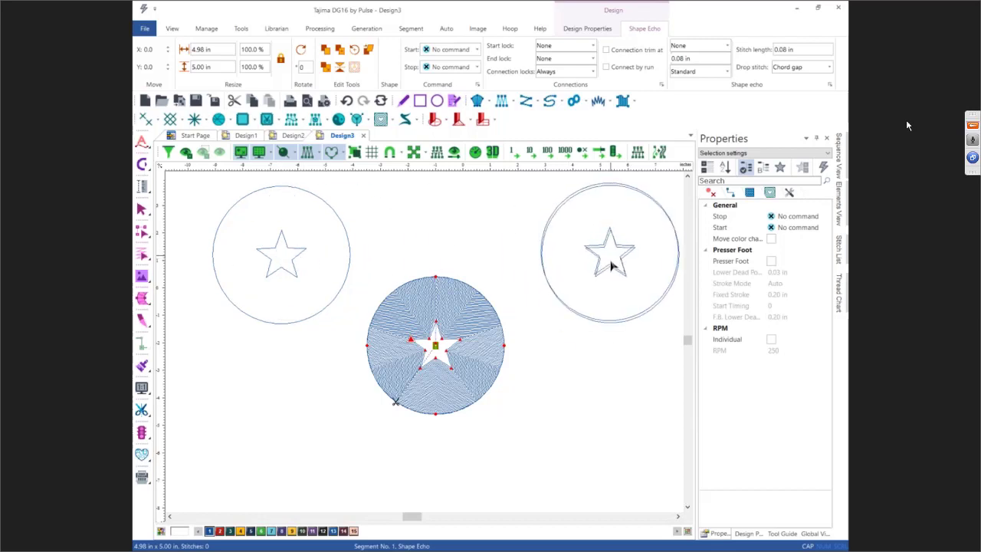
pyautogui.click(278, 464)
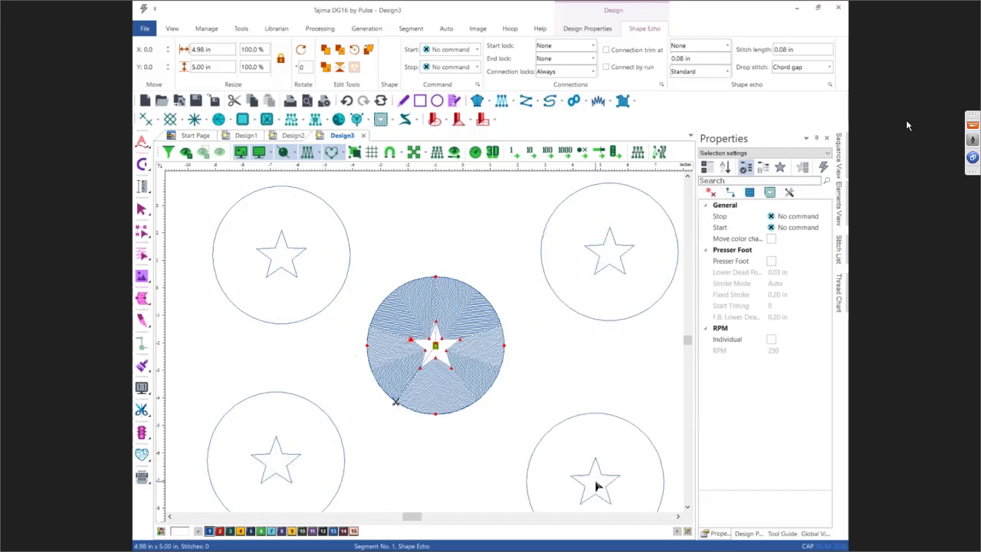
pyautogui.click(610, 468)
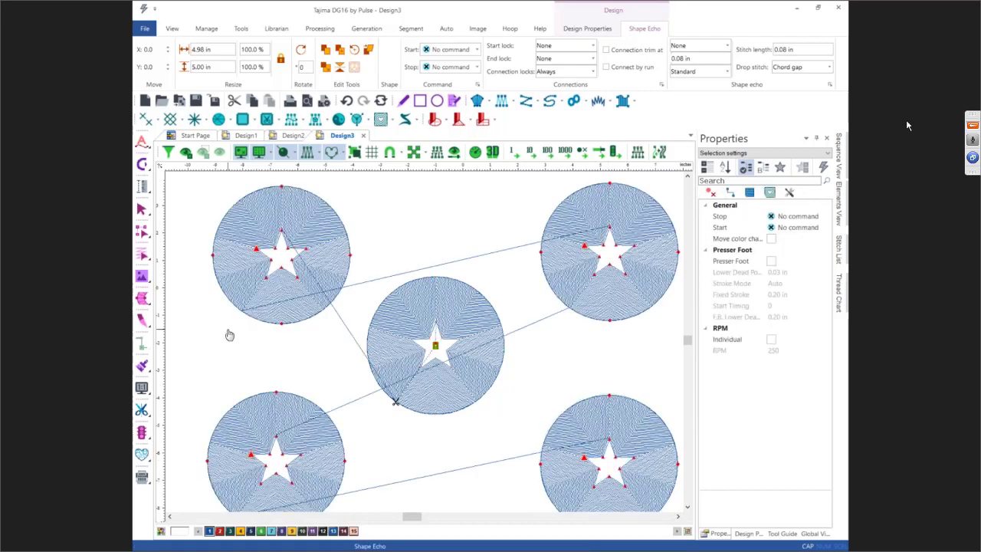
pyautogui.press('Escape')
pyautogui.click(221, 294)
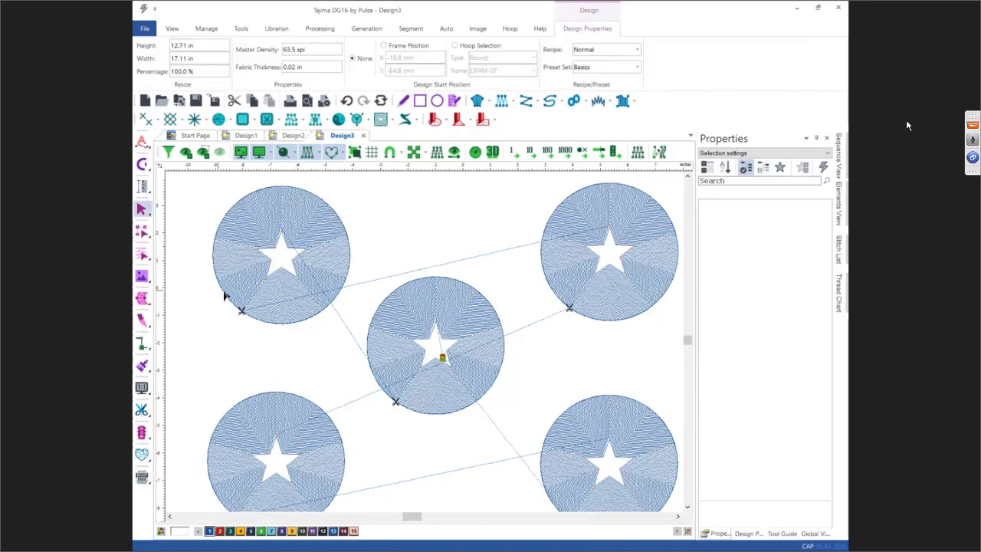
# - Set the spacing profile of the upper-left star-and-circle fill to Linear increasing
pyautogui.click(770, 192)
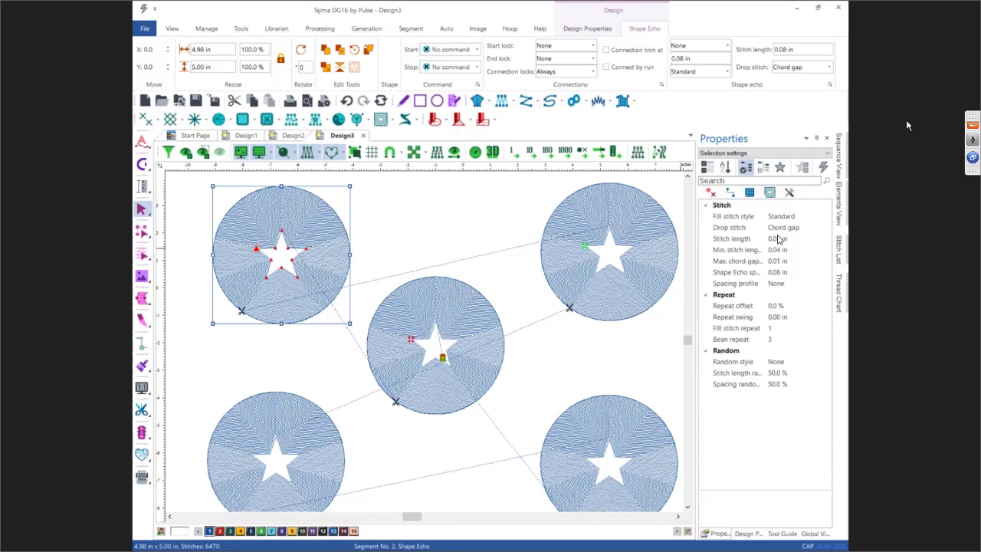
pyautogui.click(776, 285)
pyautogui.click(825, 285)
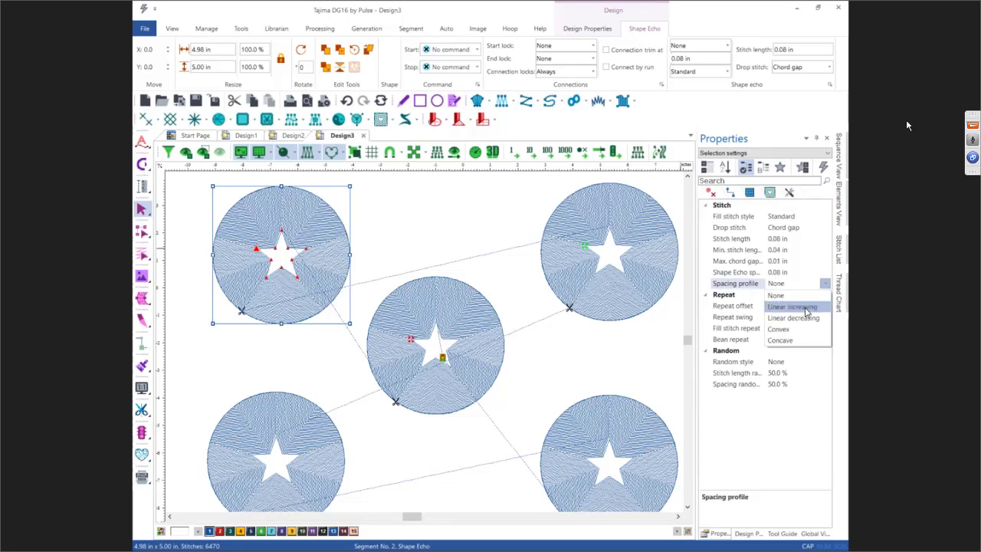
pyautogui.click(802, 307)
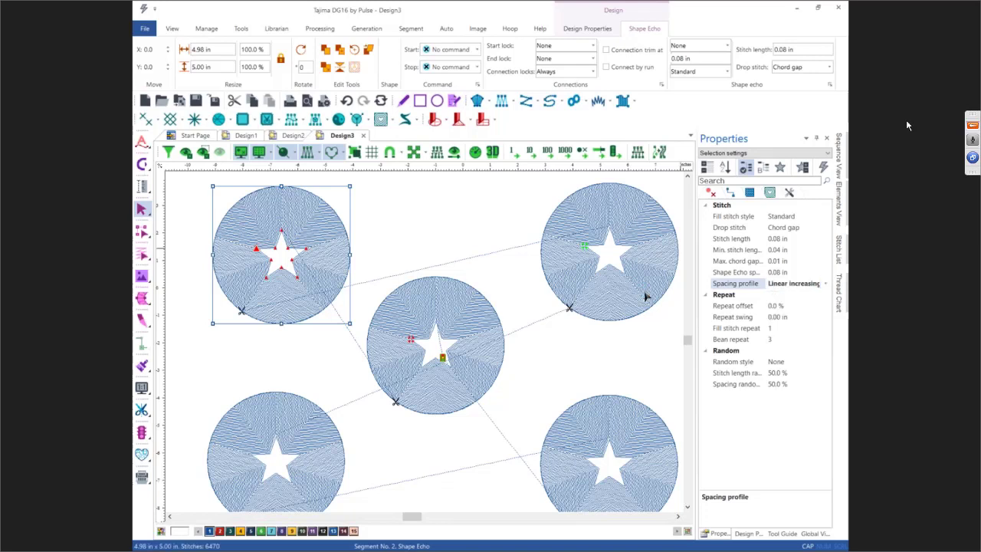
# - Set the spacing profile of the upper-right star-and-circle fill to Linear decreasing
pyautogui.click(632, 321)
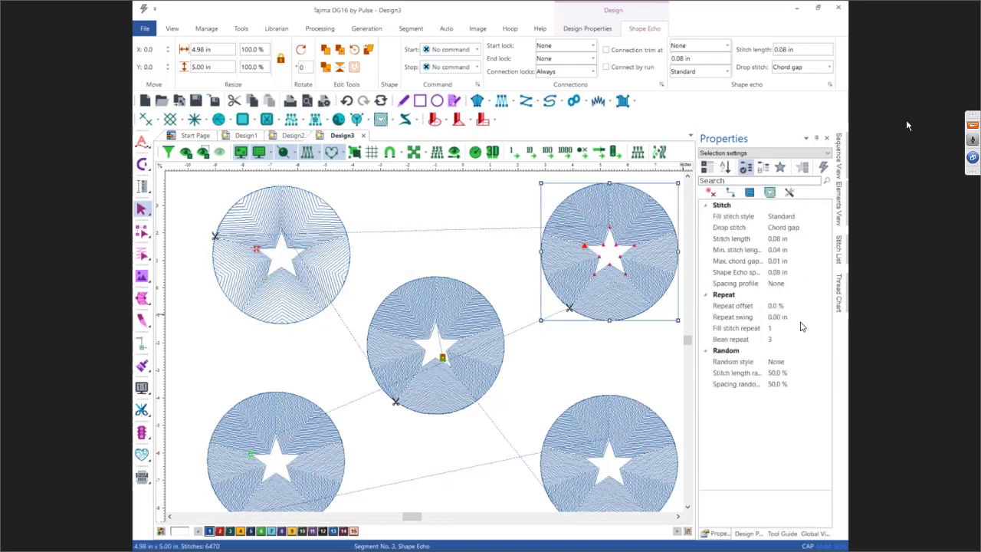
pyautogui.click(779, 283)
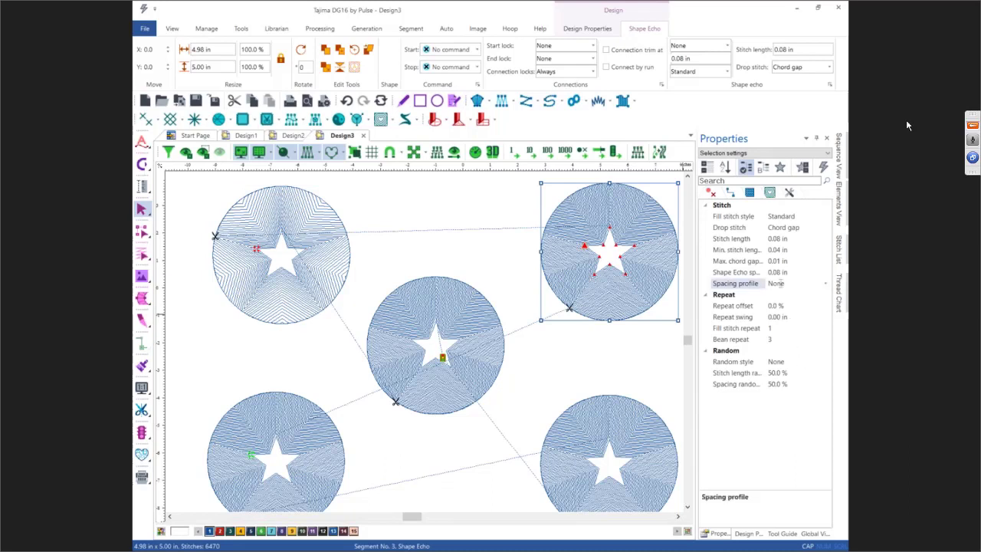
pyautogui.click(827, 284)
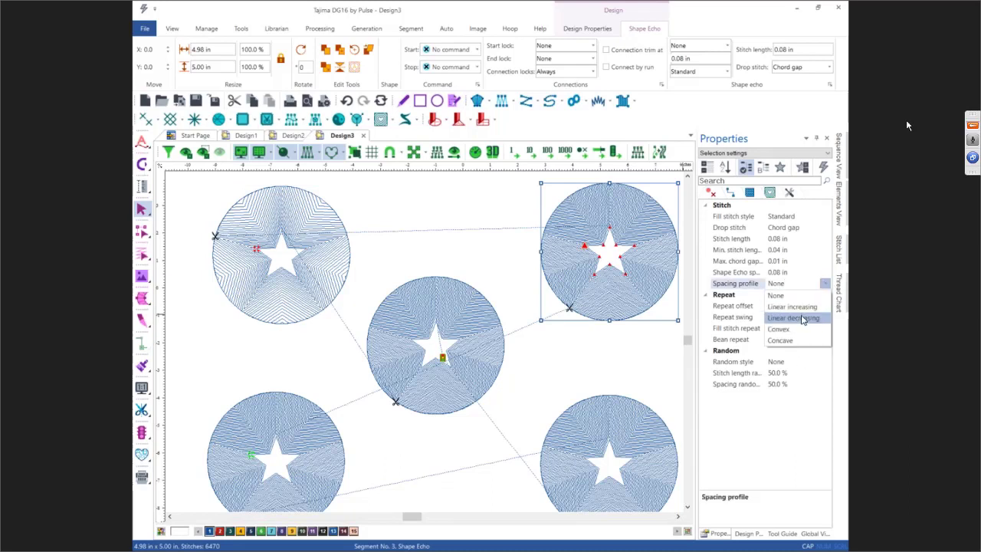
pyautogui.click(801, 317)
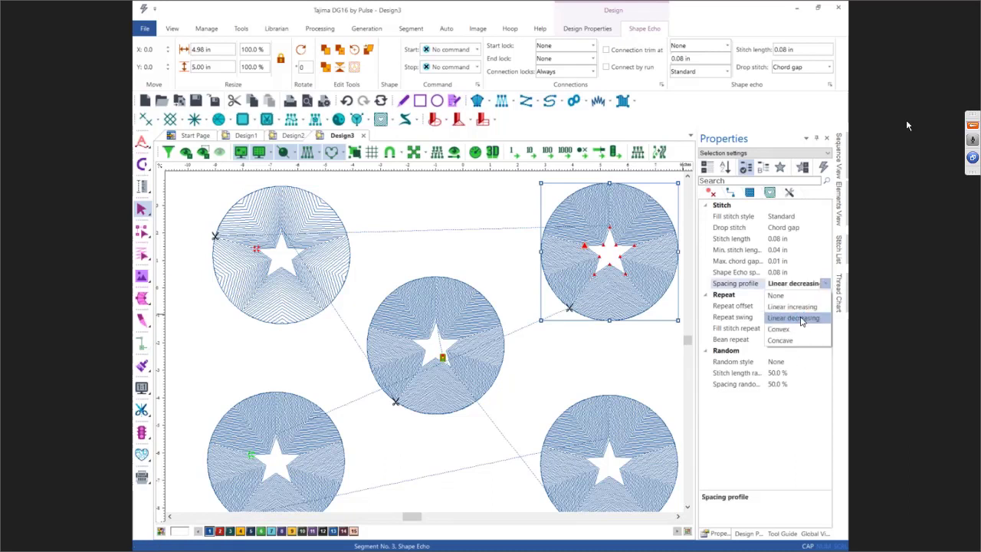
# - Set the spacing profile of the lower-left star-and-circle fill to Convex, leaving its random style at None
pyautogui.click(338, 433)
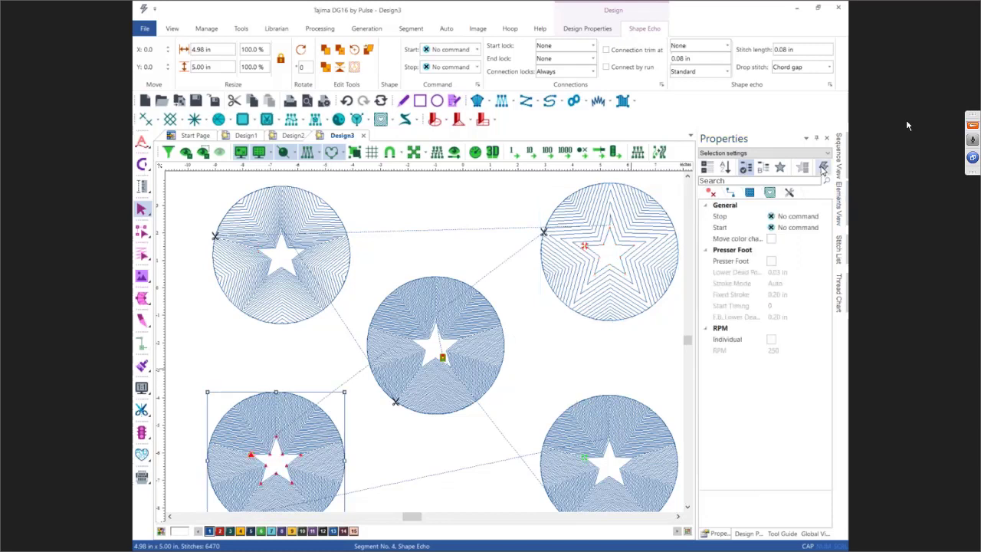
pyautogui.click(769, 194)
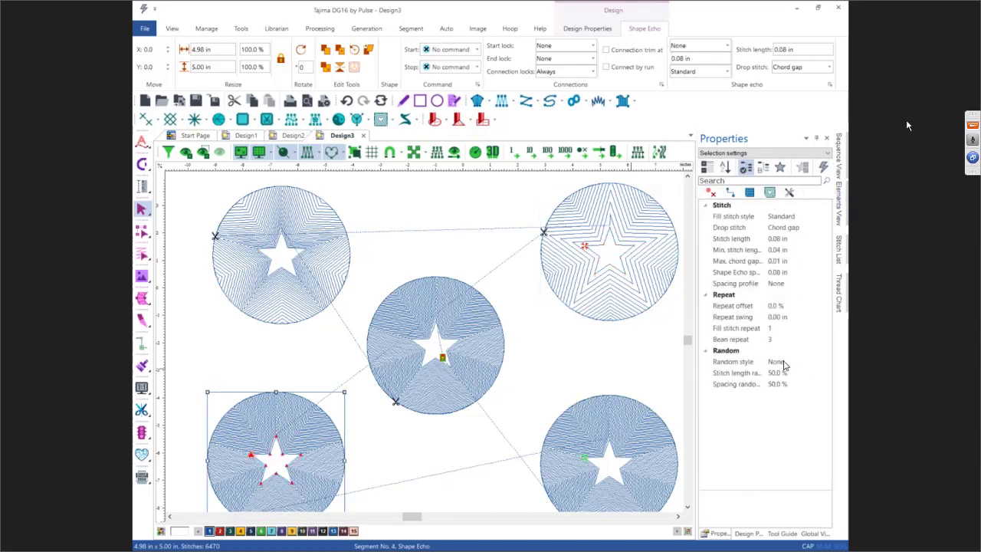
pyautogui.click(780, 361)
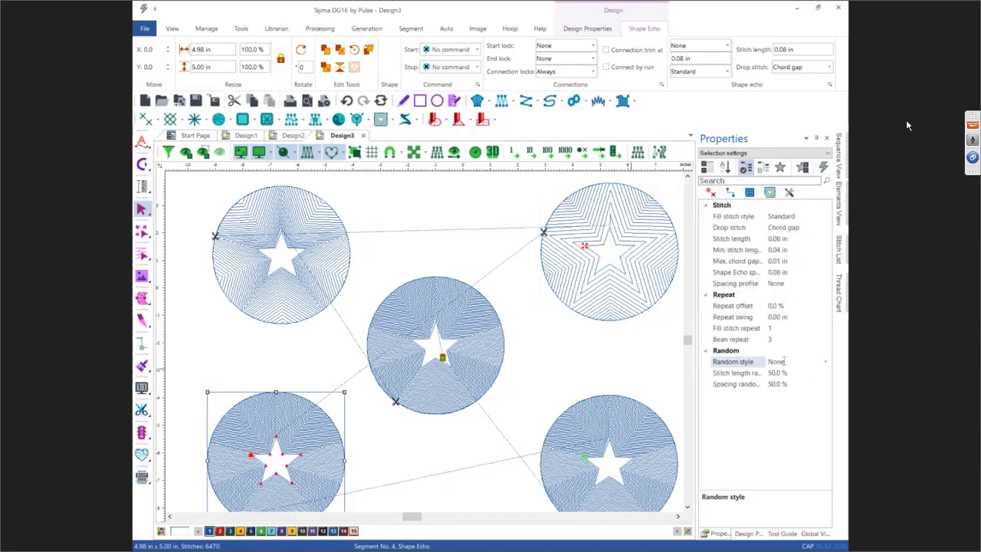
pyautogui.click(825, 363)
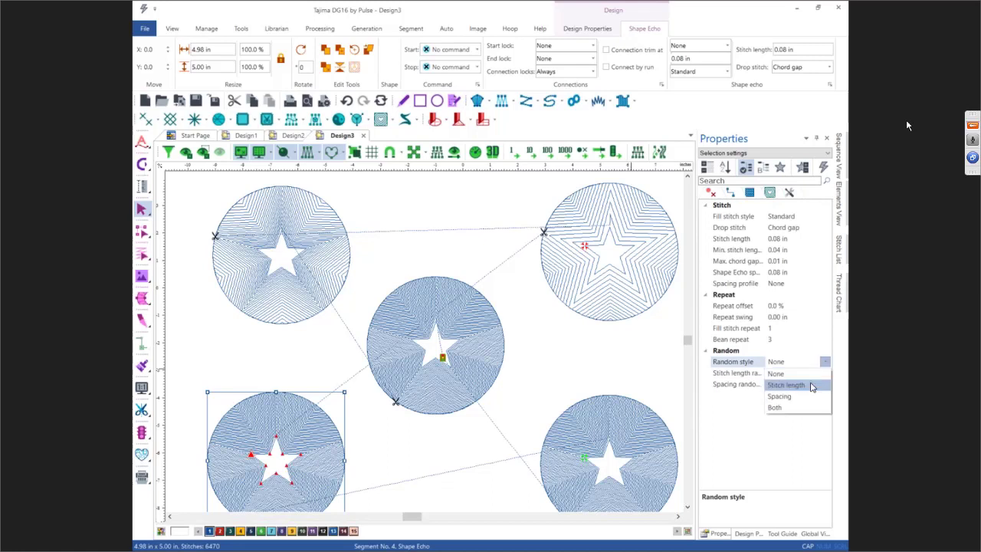
pyautogui.click(786, 276)
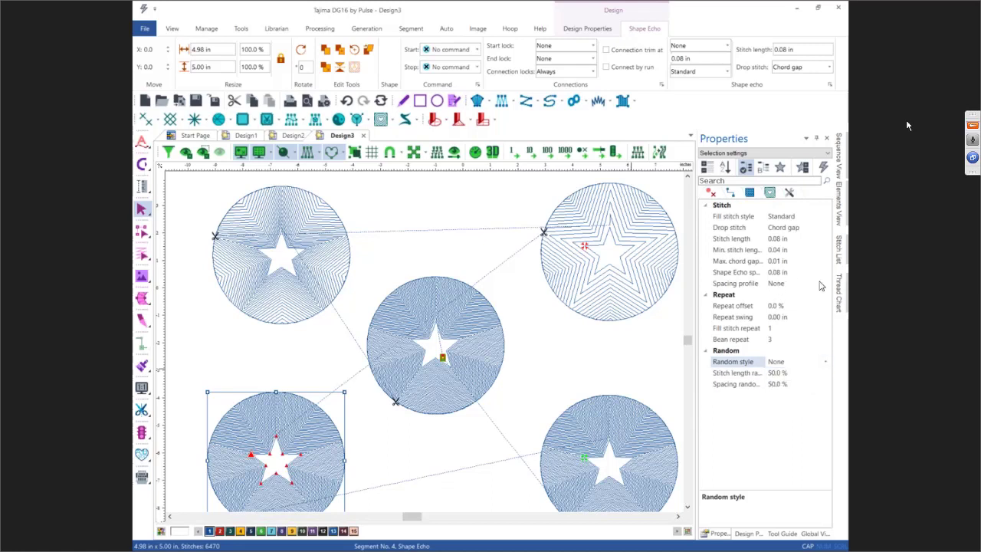
pyautogui.click(780, 283)
pyautogui.click(825, 283)
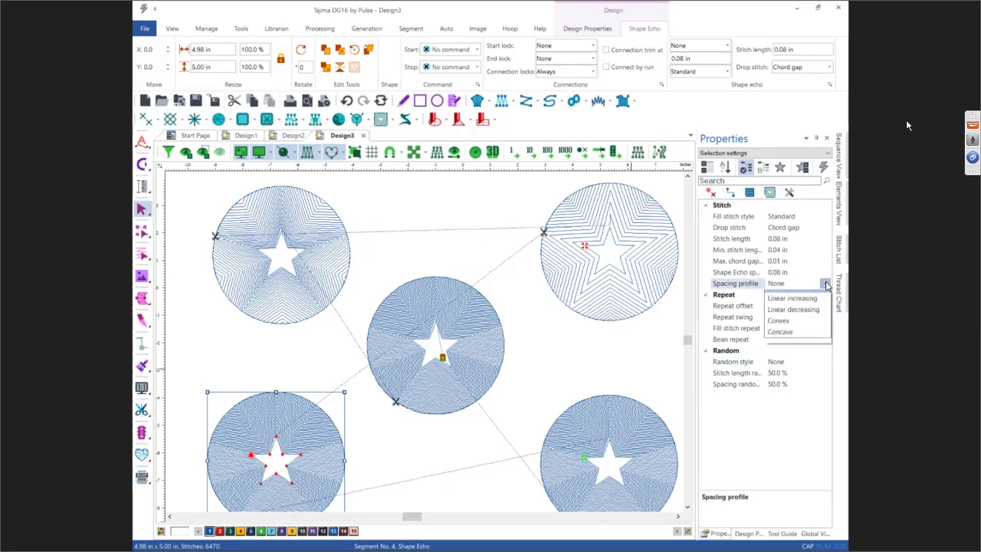
pyautogui.click(814, 329)
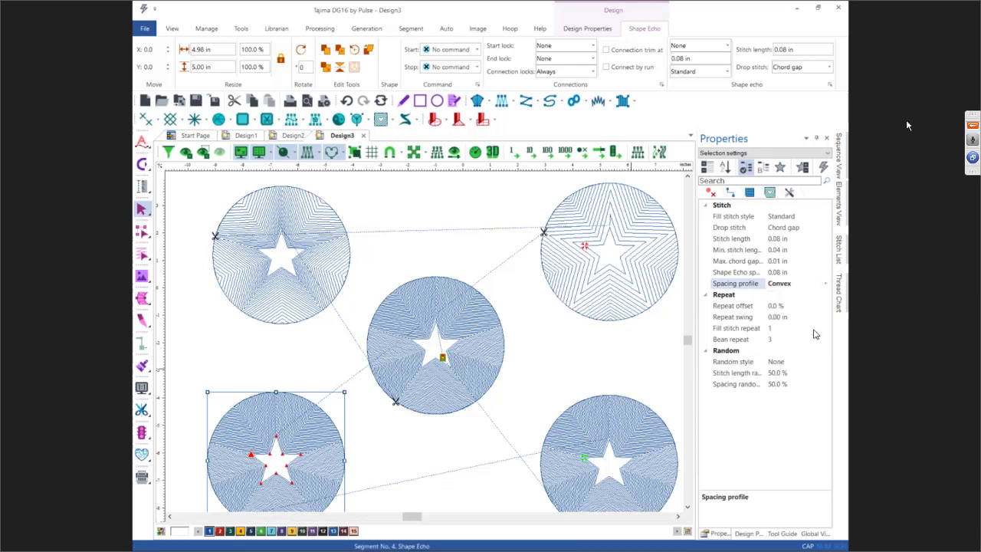
# - Set the spacing profile of the lower-right star-and-circle fill to Concave and clear the selection
pyautogui.click(627, 399)
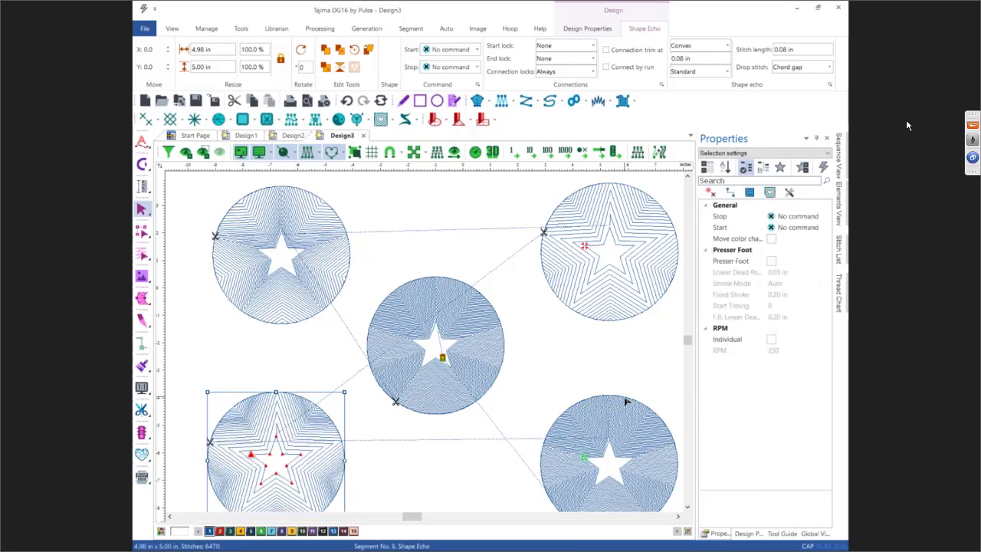
pyautogui.click(770, 193)
pyautogui.click(789, 283)
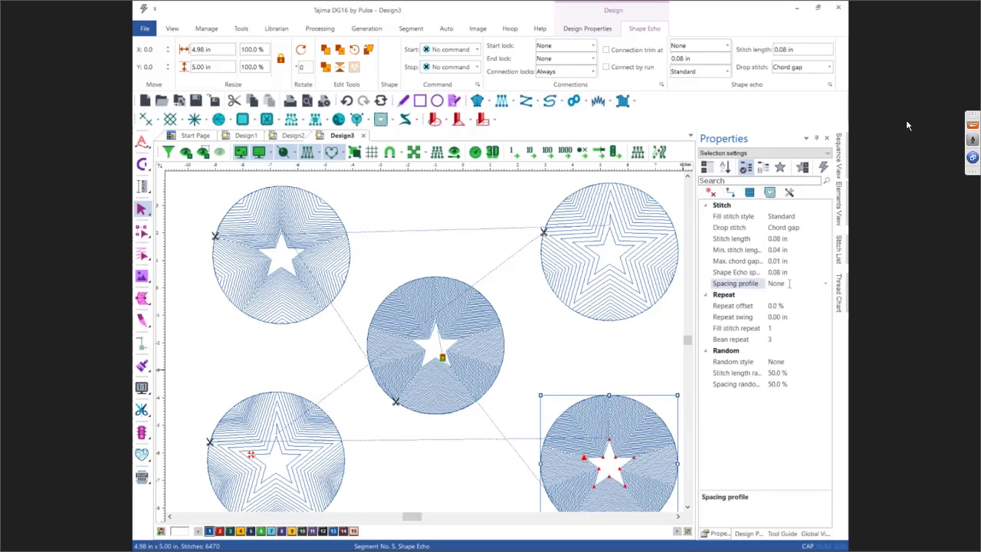
pyautogui.click(826, 283)
pyautogui.press('Down')
pyautogui.press('Down')
pyautogui.press('Down')
pyautogui.press('Down')
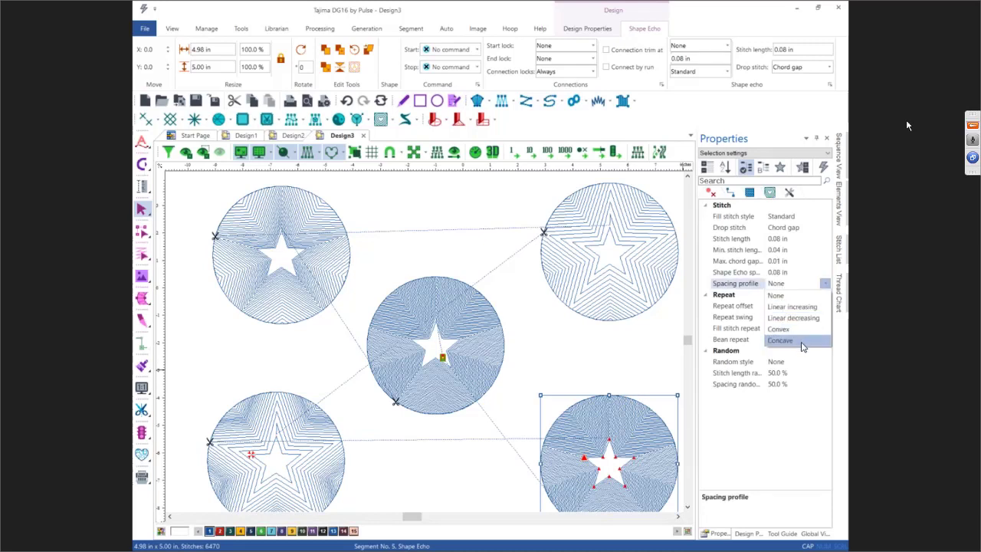
pyautogui.press('Return')
pyautogui.click(521, 457)
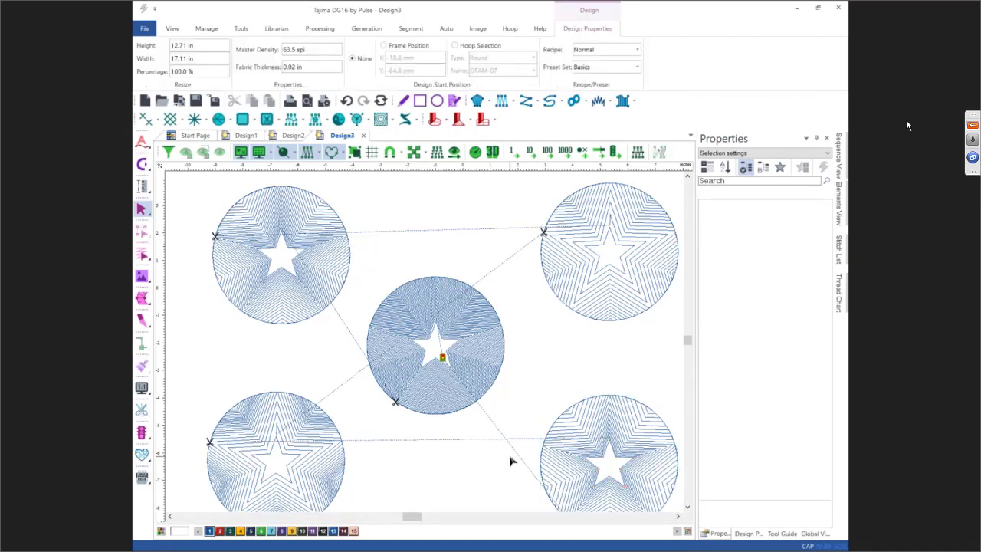
# - Move the upper-left fill about 1.3 in right and 0.7 in down, and the lower-left fill about 1.9 in right and 1.1 in up
pyautogui.scroll(-1, 510, 461)
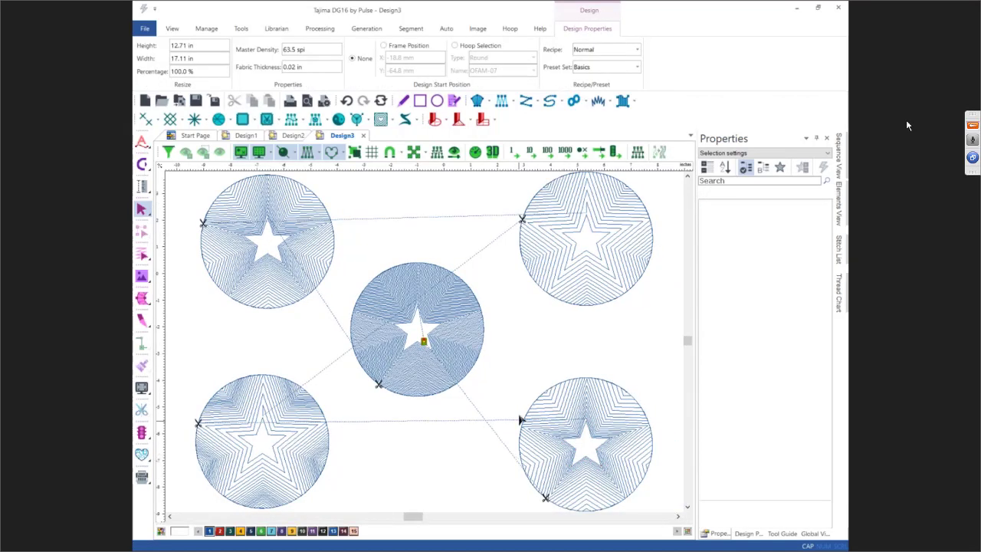
pyautogui.click(303, 306)
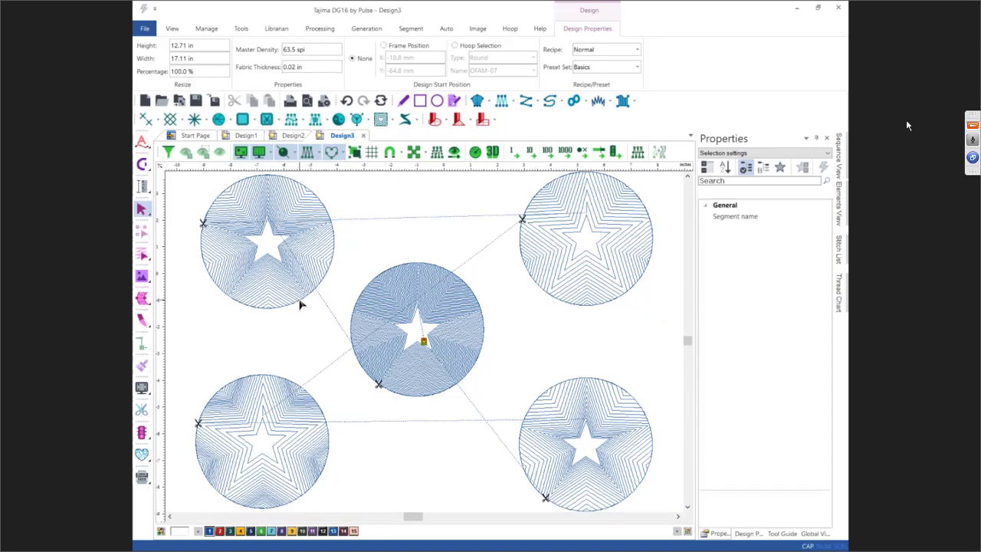
pyautogui.moveTo(302, 306); pyautogui.dragTo(325, 266)
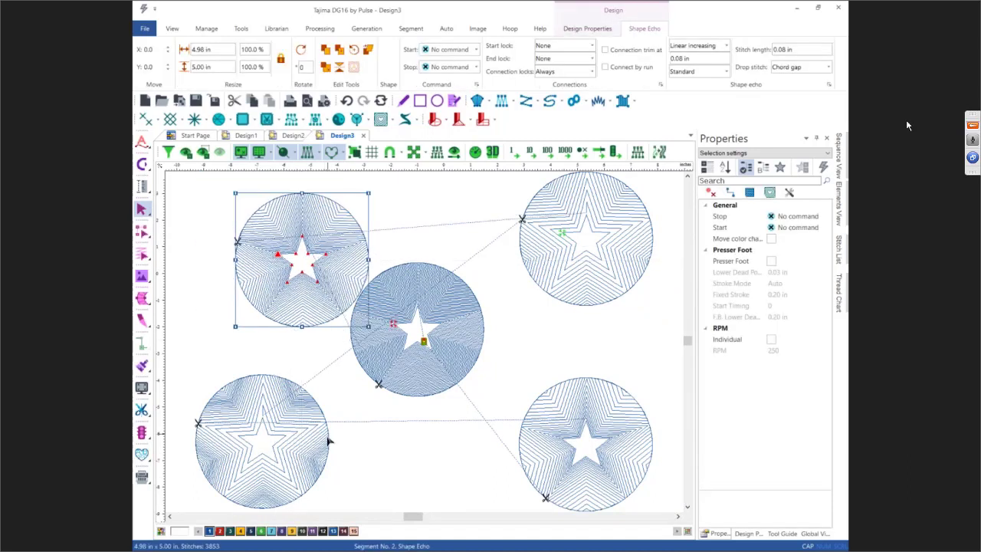
pyautogui.click(331, 440)
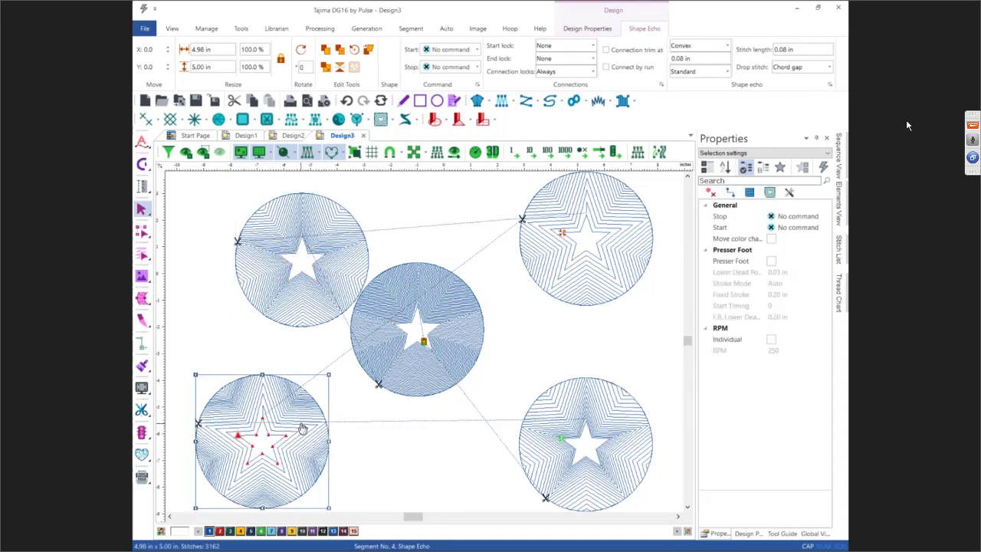
pyautogui.moveTo(304, 429); pyautogui.dragTo(352, 400)
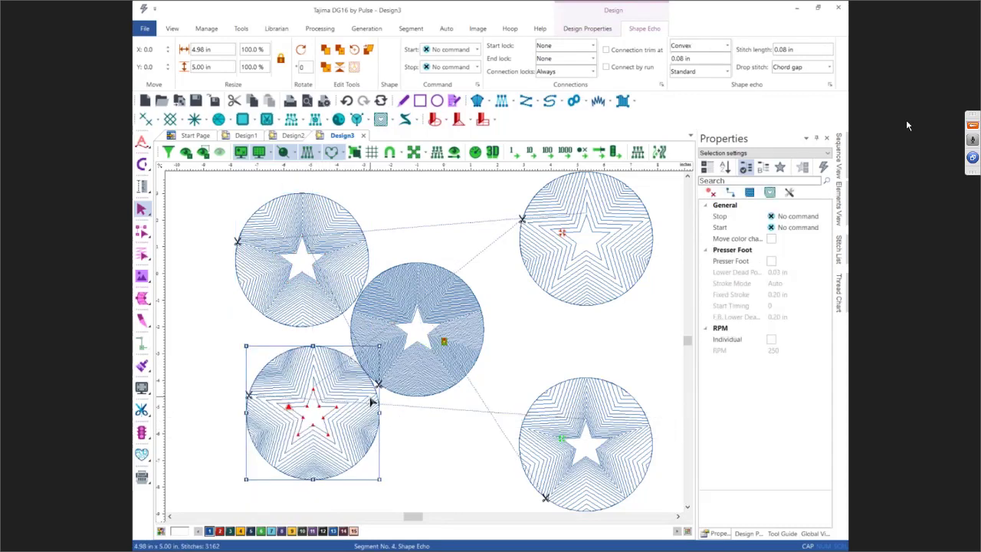
# - Move the lower-right fill about 2.2 in left and 1.5 in up, the upper-right fill about 1.9 in left and 1.1 in down, and clear the selection
pyautogui.click(539, 402)
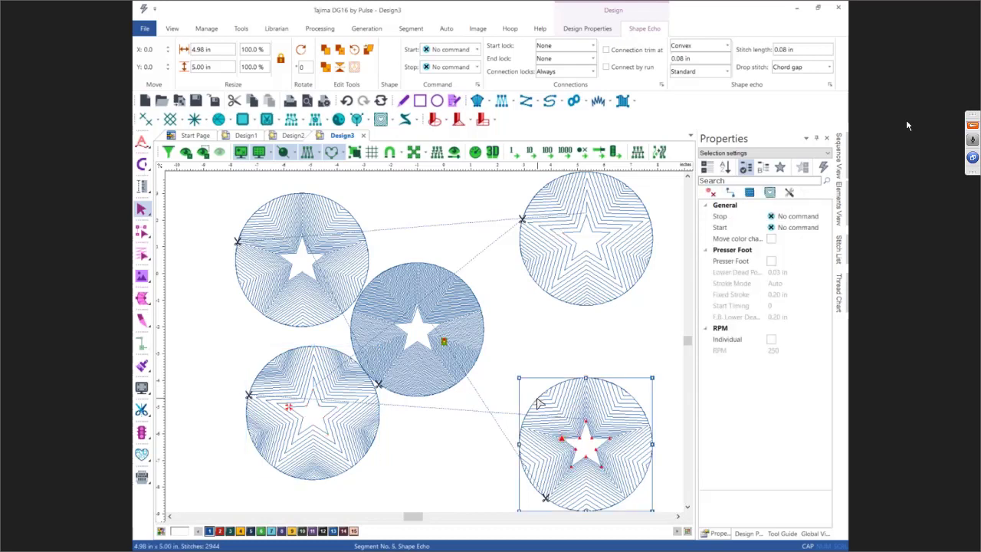
pyautogui.moveTo(563, 407); pyautogui.dragTo(506, 368)
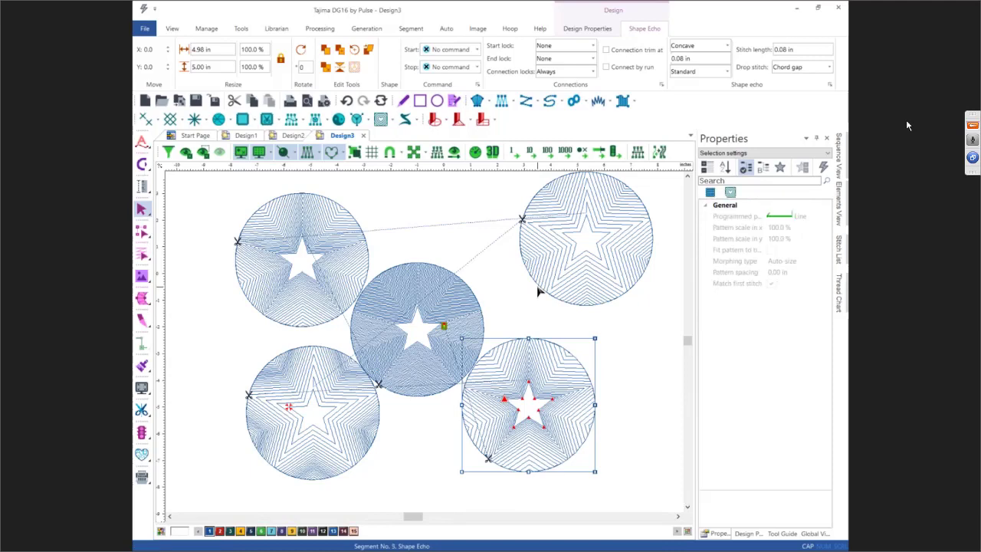
pyautogui.click(563, 269)
pyautogui.moveTo(554, 265); pyautogui.dragTo(504, 293)
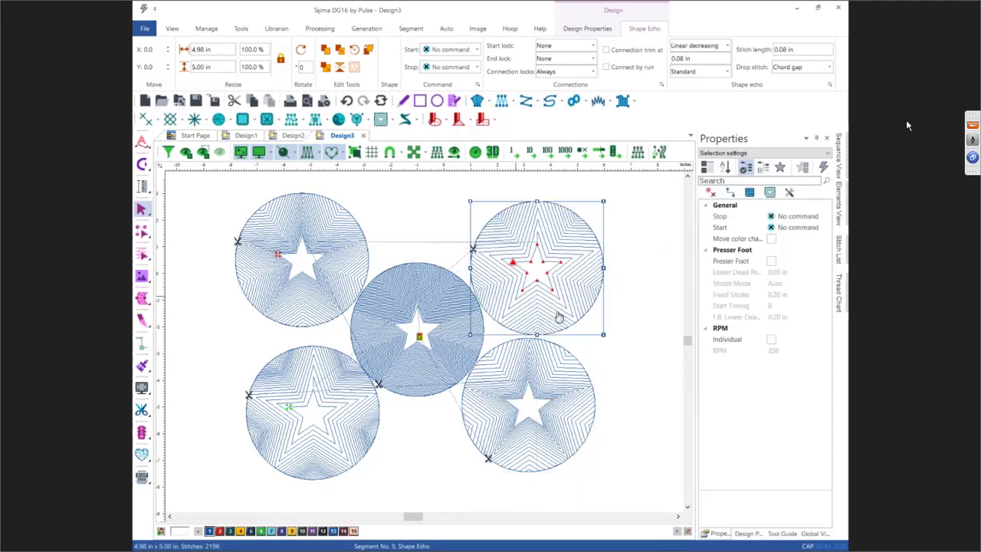
pyautogui.click(607, 389)
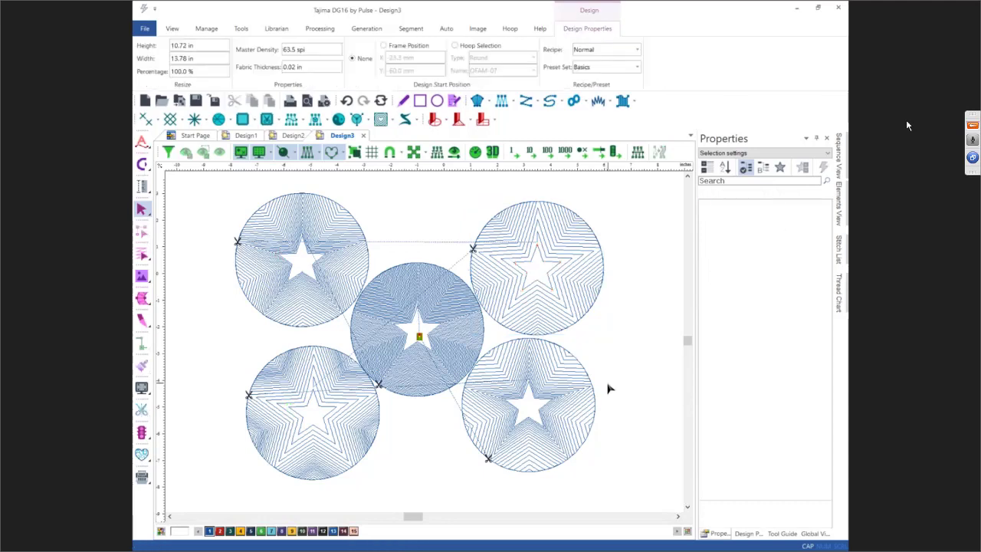
pyautogui.hotkey('ctrl', '0')
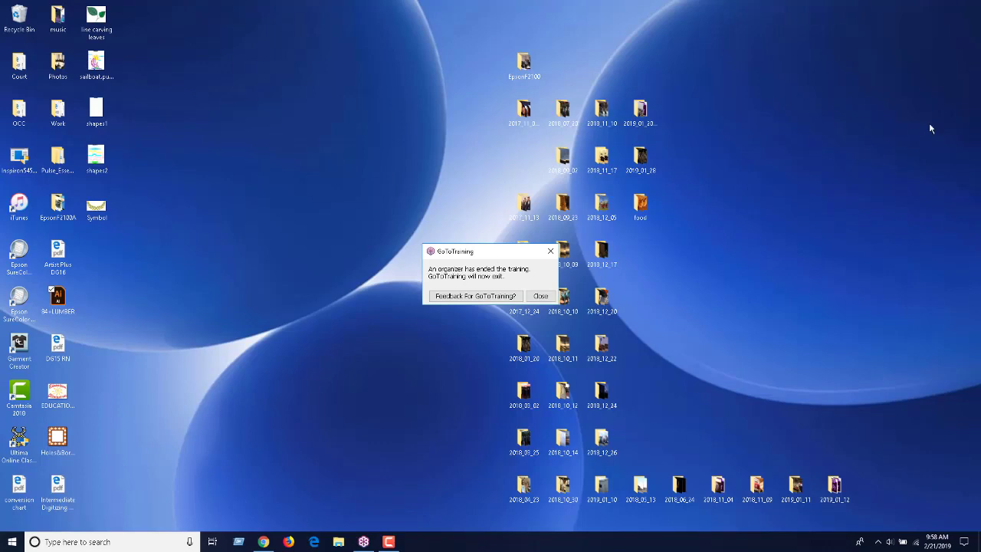
# - Close the GoToTraining notice and bring up the Camtasia recorder's controls
pyautogui.click(535, 296)
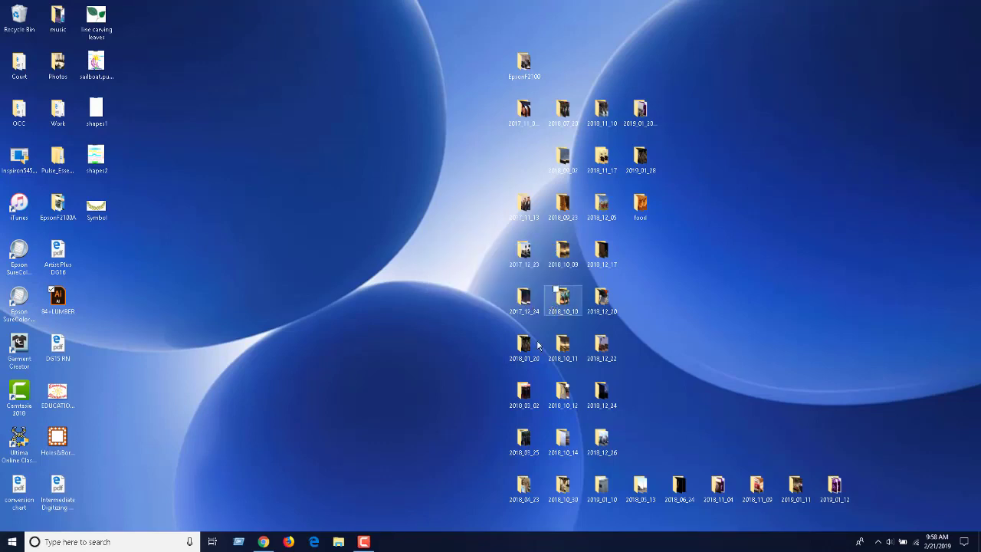
pyautogui.click(364, 542)
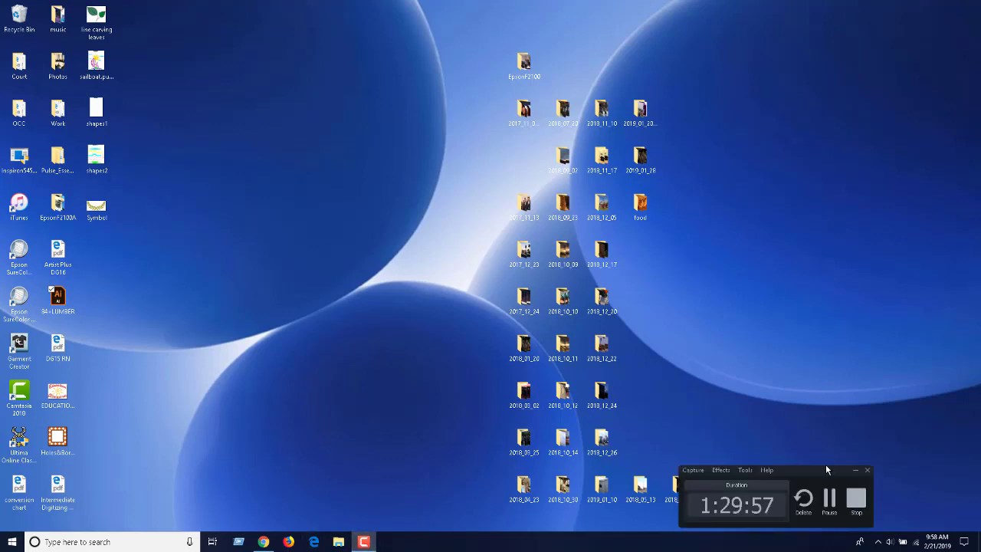